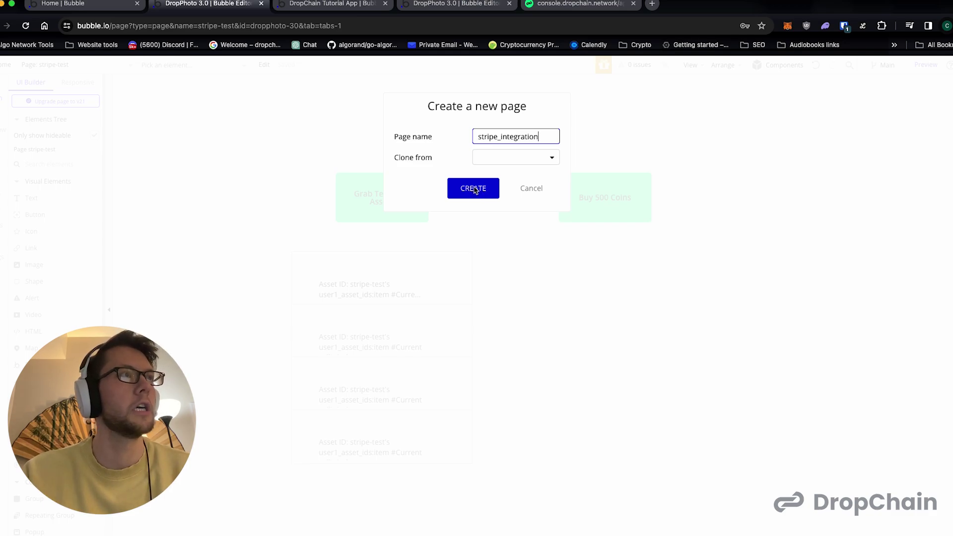
- Create the blank stripe_integration page and bring up the DropChain Tutorial App's marketplace page for reference
{"action": "left_click", "coordinate": [473, 188]}
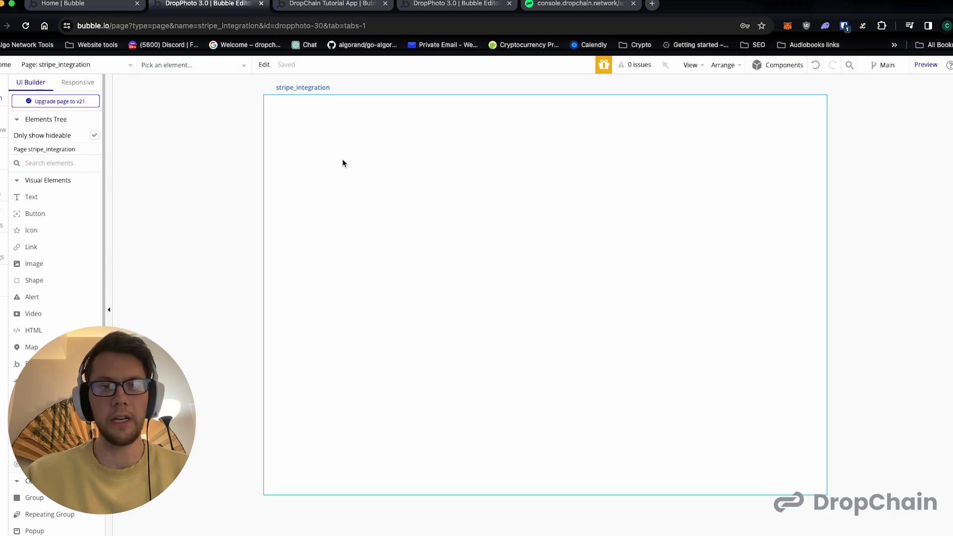
{"action": "left_click", "coordinate": [98, 6]}
{"action": "left_click_drag", "start_coordinate": [345, 4], "coordinate": [223, 6]}
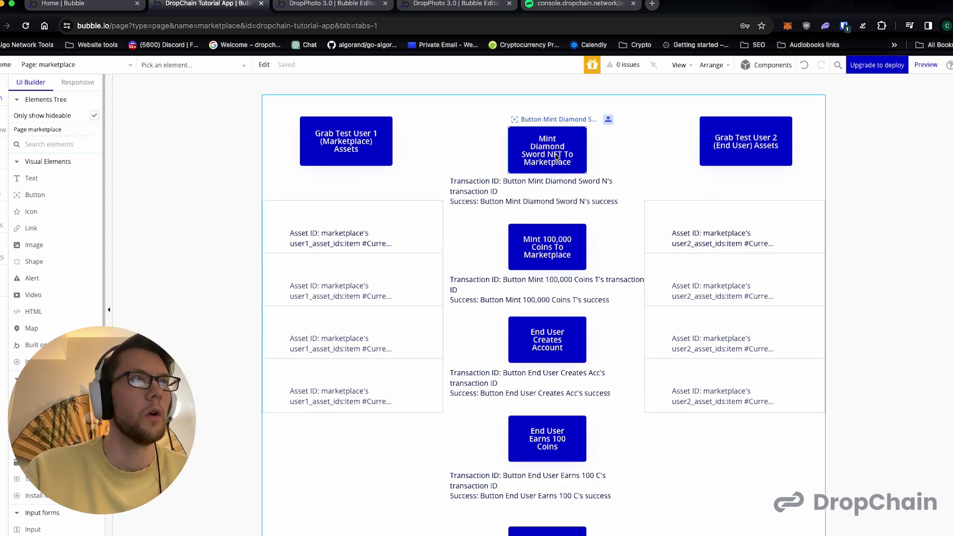
{"action": "scroll", "coordinate": [556, 233], "scroll_direction": "down", "scroll_amount": 2}
{"action": "scroll", "coordinate": [545, 238], "scroll_direction": "down", "scroll_amount": 4}
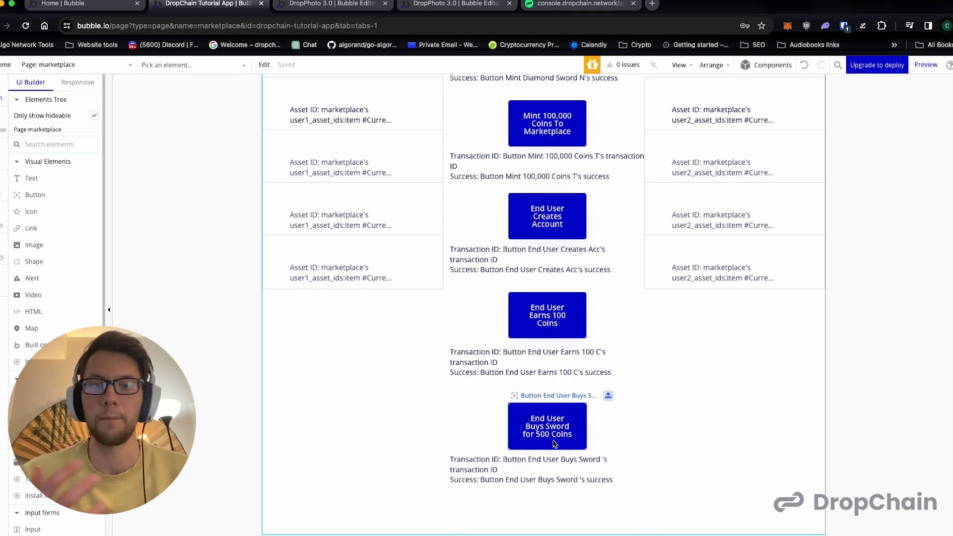
{"action": "scroll", "coordinate": [554, 443], "scroll_direction": "up", "scroll_amount": 5}
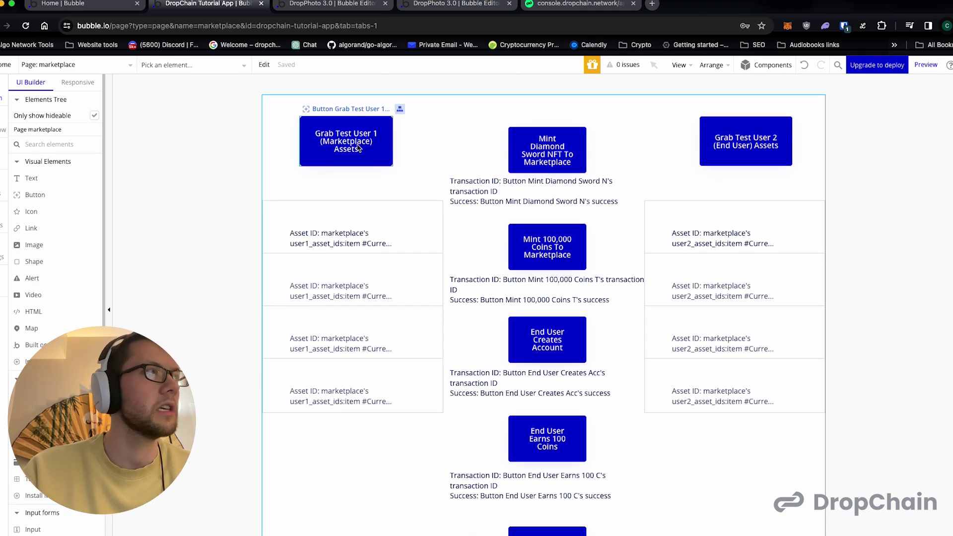
- Copy the Grab Test User 1 (Marketplace) Assets button onto the stripe_integration page's upper left
{"action": "left_click", "coordinate": [361, 147]}
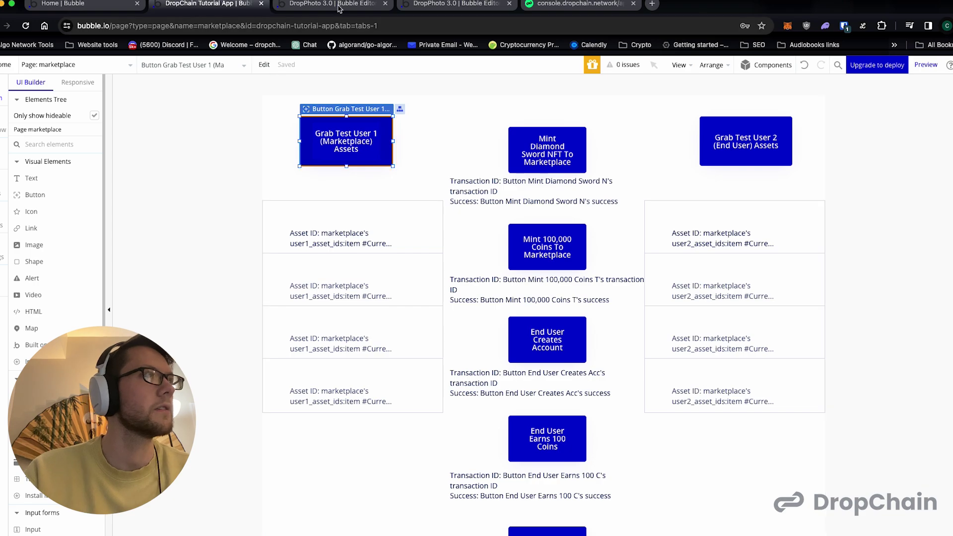
{"action": "left_click", "coordinate": [340, 4]}
{"action": "key", "text": "super+v"}
{"action": "left_click_drag", "start_coordinate": [325, 140], "coordinate": [394, 208]}
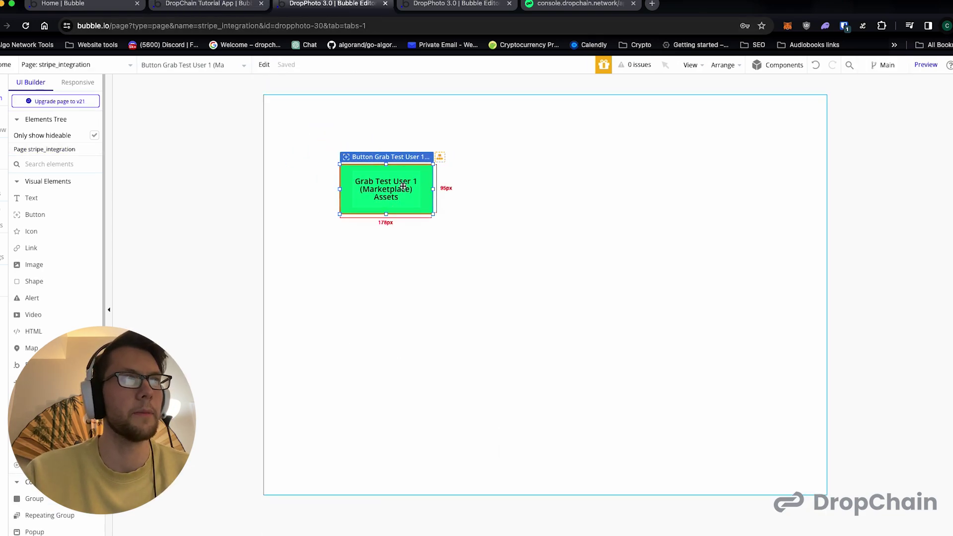
- Remove '(Marketplace)' so the pasted button reads 'Grab Test User Assets'
{"action": "double_click", "coordinate": [403, 185]}
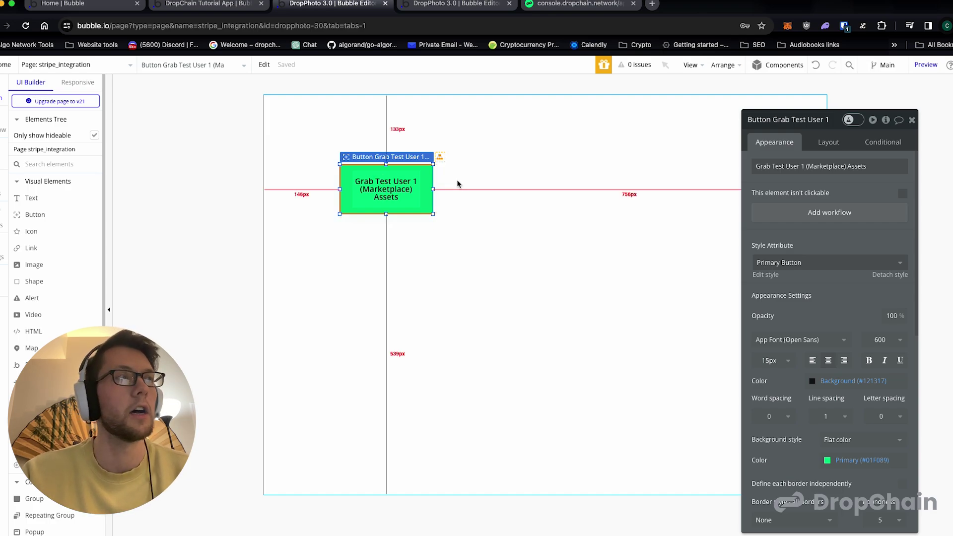
{"action": "left_click", "coordinate": [814, 165]}
{"action": "left_click", "coordinate": [814, 166]}
{"action": "key", "text": "Left"}
{"action": "key", "text": "Left"}
{"action": "key", "text": "shift+super+Right"}
{"action": "key", "text": "alt+shift+Left"}
{"action": "key", "text": "shift+Left"}
{"action": "key", "text": "shift+Left"}
{"action": "key", "text": "shift+Right"}
{"action": "key", "text": "BackSpace"}
{"action": "key", "text": "BackSpace"}
{"action": "key", "text": "BackSpace"}
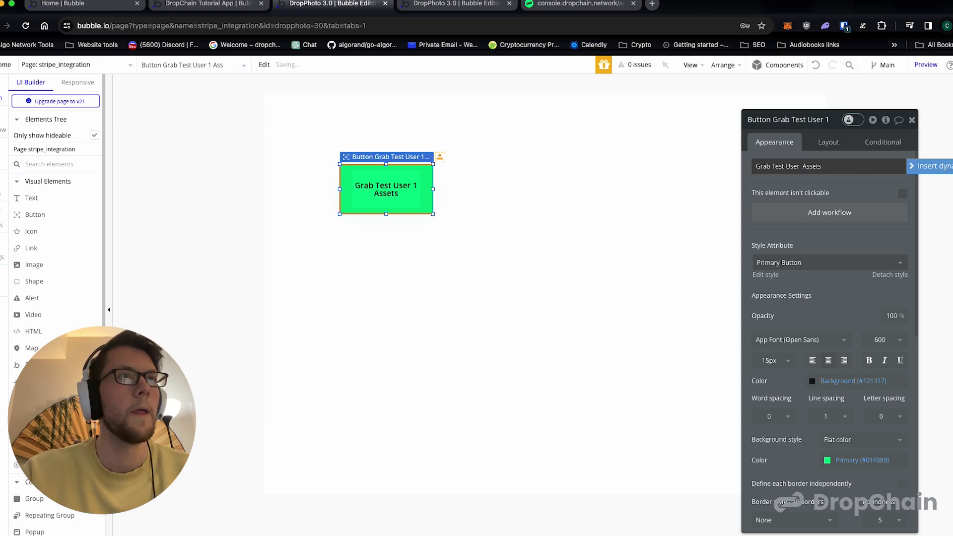
{"action": "key", "text": "BackSpace"}
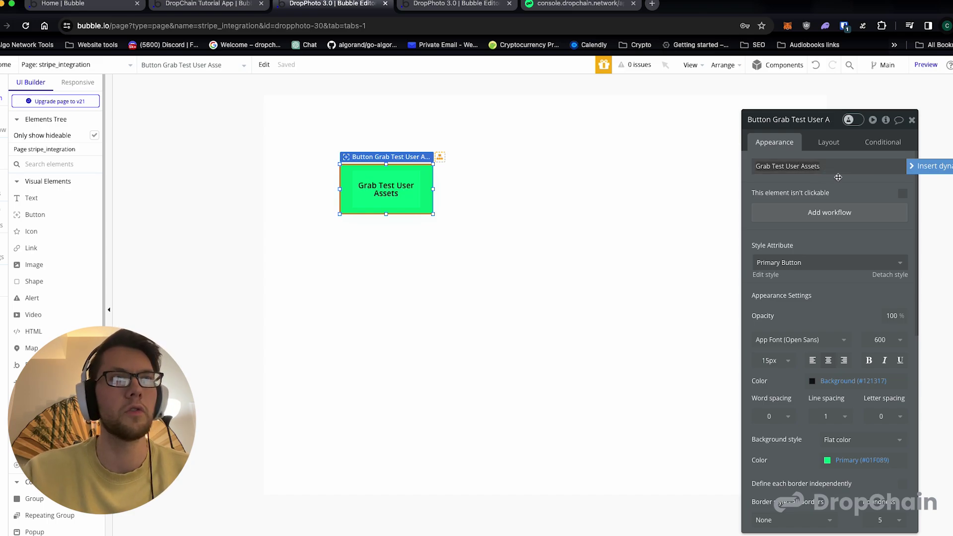
{"action": "left_click", "coordinate": [837, 177]}
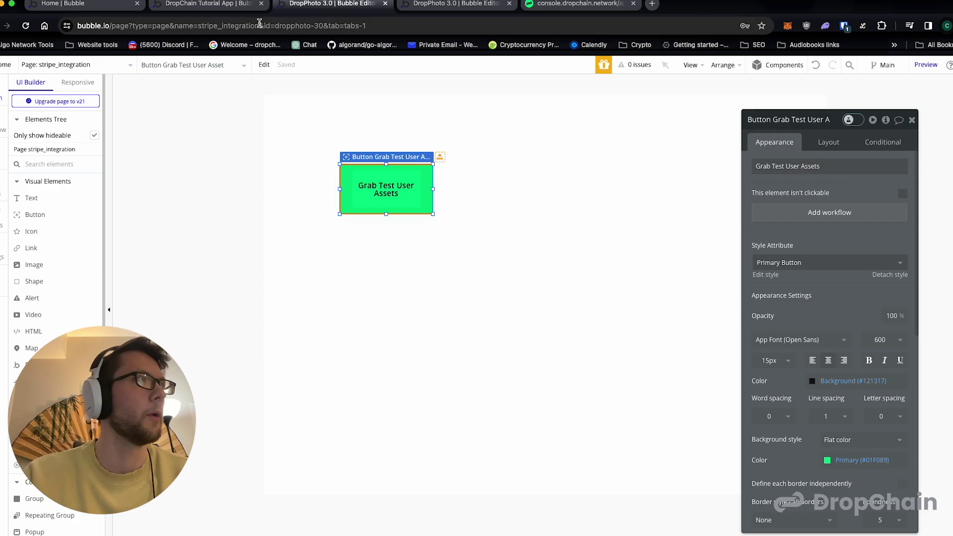
{"action": "left_click", "coordinate": [206, 5]}
- Paste the marketplace's asset list repeating group below the green button
{"action": "left_click", "coordinate": [357, 208]}
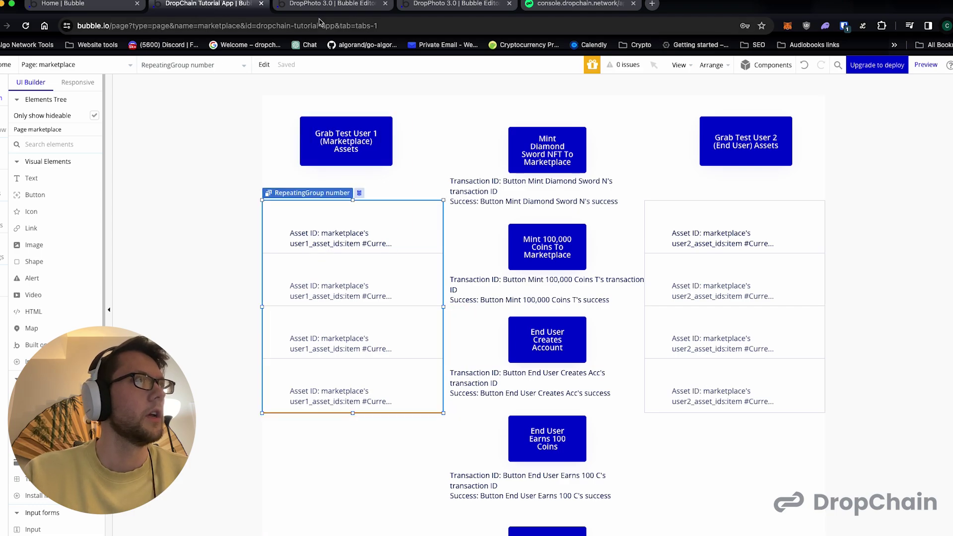
{"action": "left_click", "coordinate": [322, 4]}
{"action": "key", "text": "ctrl+v"}
{"action": "left_click_drag", "start_coordinate": [392, 266], "coordinate": [432, 392]}
{"action": "scroll", "coordinate": [846, 253], "scroll_direction": "down", "scroll_amount": 2}
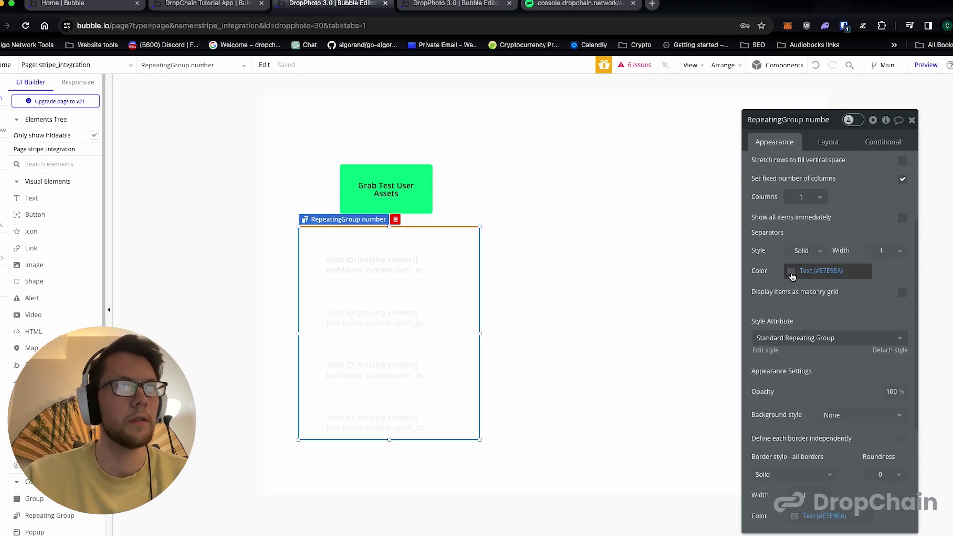
- Set the repeating group's separator and border colours to black #000000
{"action": "left_click", "coordinate": [792, 272]}
{"action": "left_click_drag", "start_coordinate": [807, 318], "coordinate": [830, 361]}
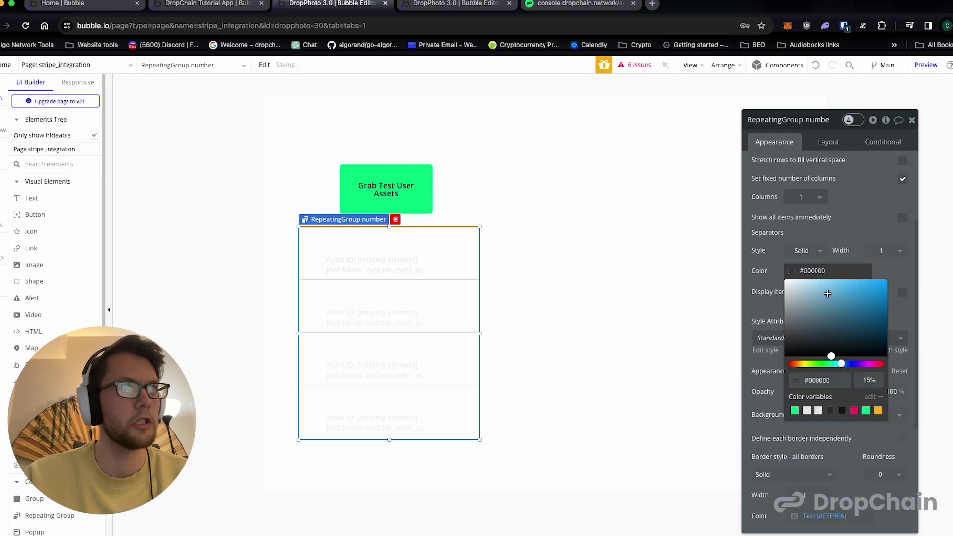
{"action": "left_click", "coordinate": [881, 261]}
{"action": "scroll", "coordinate": [863, 298], "scroll_direction": "down", "scroll_amount": 1}
{"action": "scroll", "coordinate": [863, 298], "scroll_direction": "down", "scroll_amount": 3}
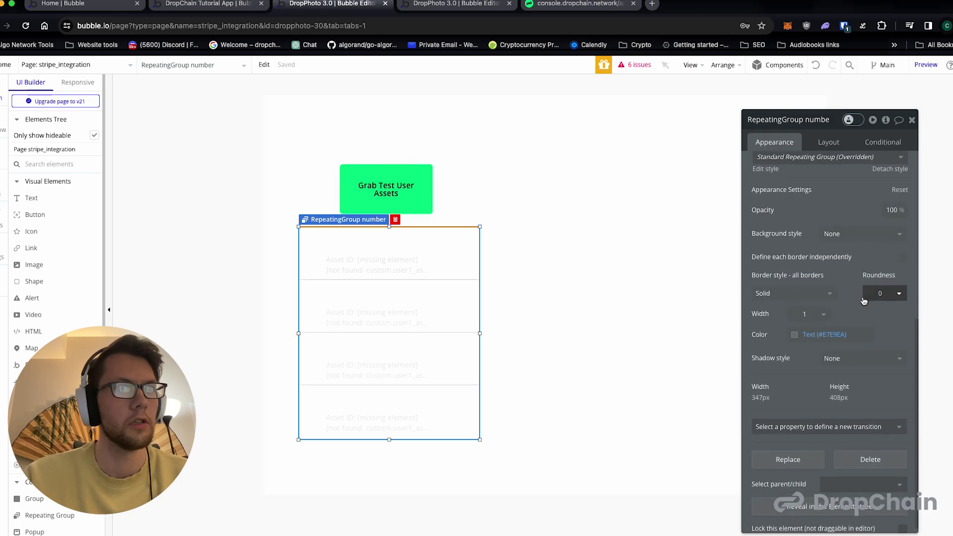
{"action": "left_click", "coordinate": [793, 334]}
{"action": "left_click_drag", "start_coordinate": [829, 365], "coordinate": [843, 435]}
{"action": "left_click", "coordinate": [888, 336]}
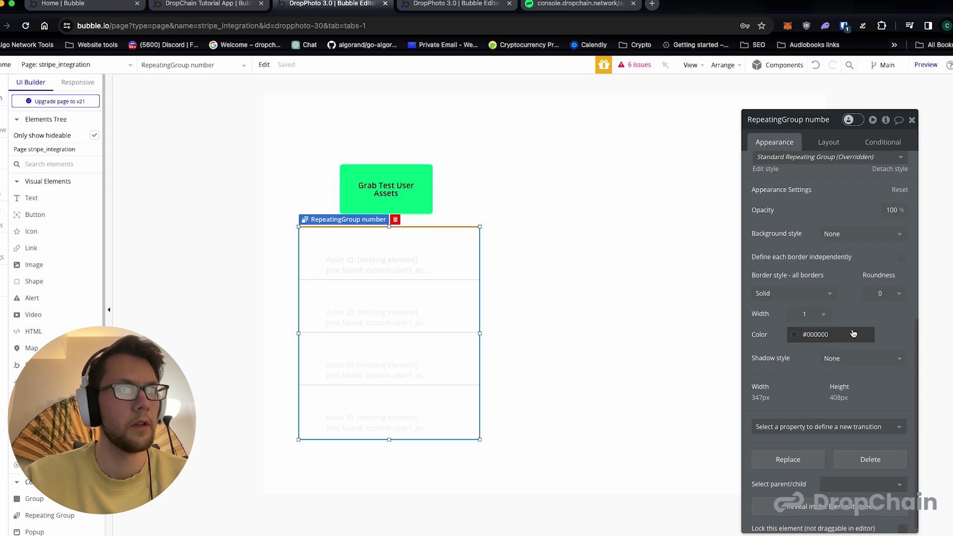
{"action": "left_click", "coordinate": [800, 343]}
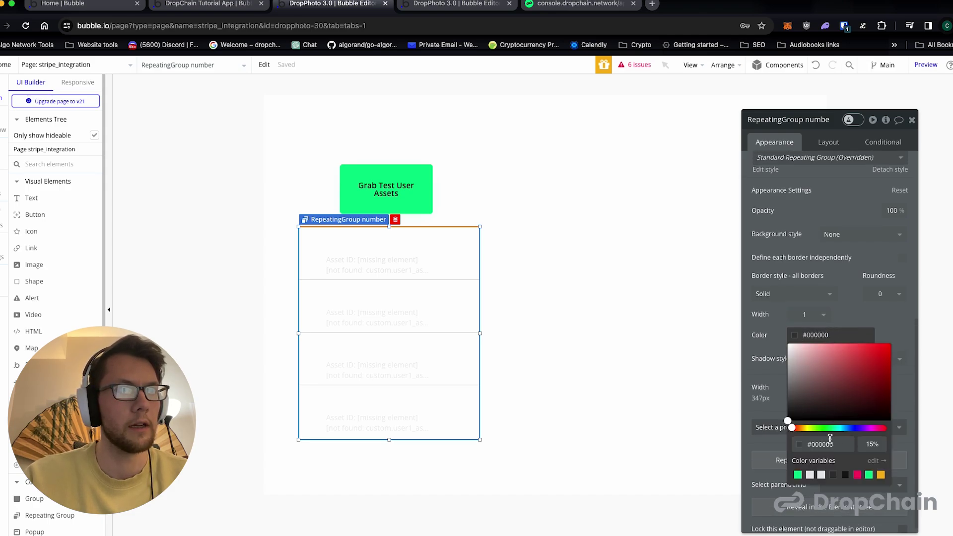
{"action": "left_click", "coordinate": [837, 245]}
{"action": "scroll", "coordinate": [837, 242], "scroll_direction": "up", "scroll_amount": 6}
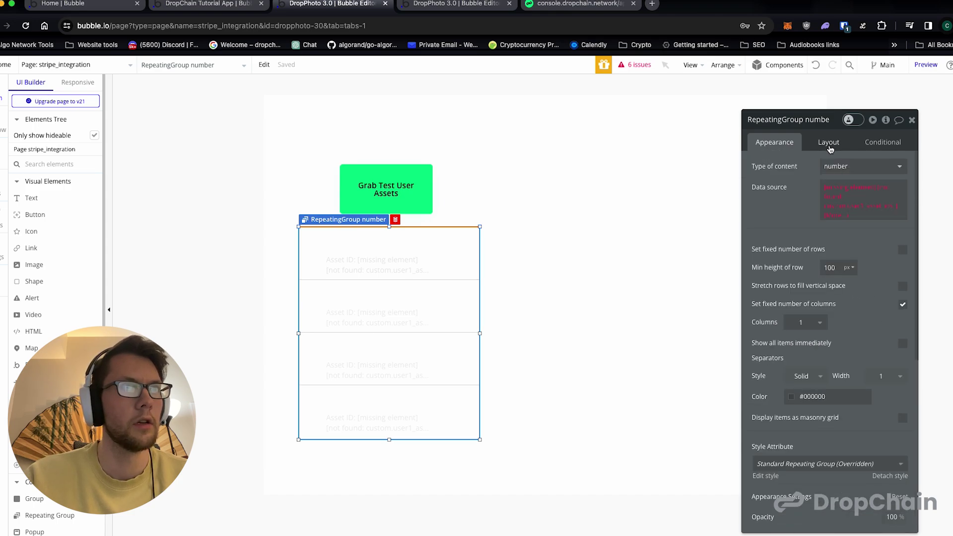
- Make the first row's asset text black (#000000)
{"action": "left_click", "coordinate": [382, 273]}
{"action": "scroll", "coordinate": [809, 240], "scroll_direction": "down", "scroll_amount": 6}
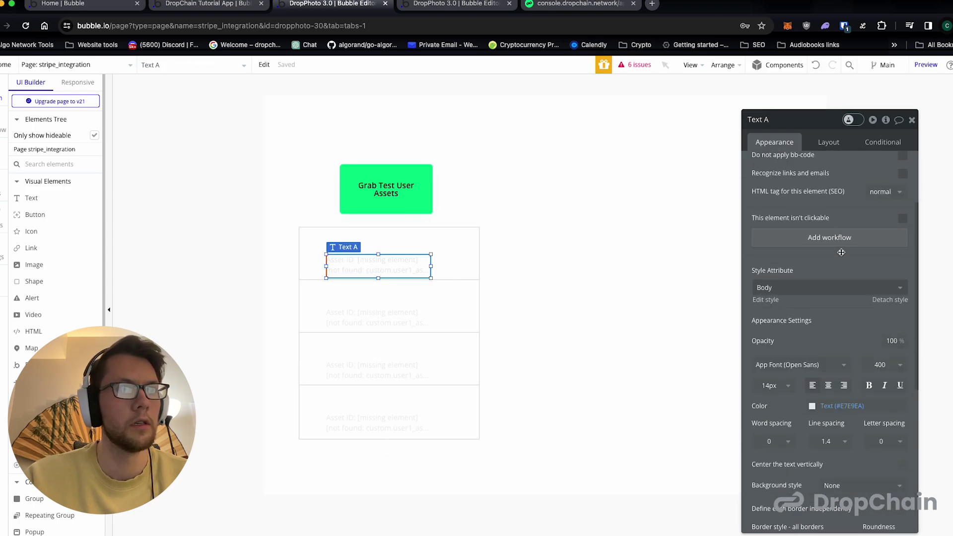
{"action": "left_click", "coordinate": [812, 277]}
{"action": "left_click", "coordinate": [838, 360]}
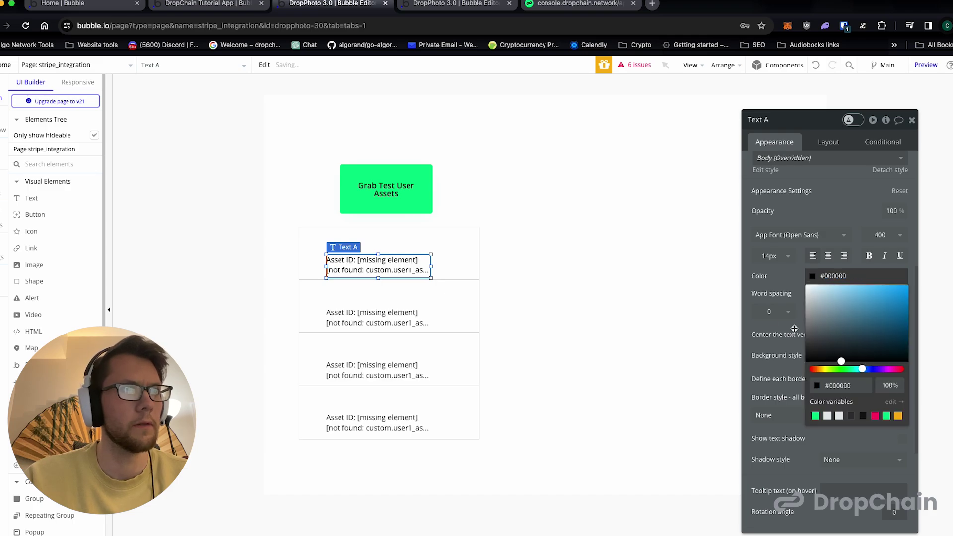
{"action": "scroll", "coordinate": [774, 326], "scroll_direction": "down", "scroll_amount": 2}
{"action": "scroll", "coordinate": [774, 325], "scroll_direction": "down", "scroll_amount": 2}
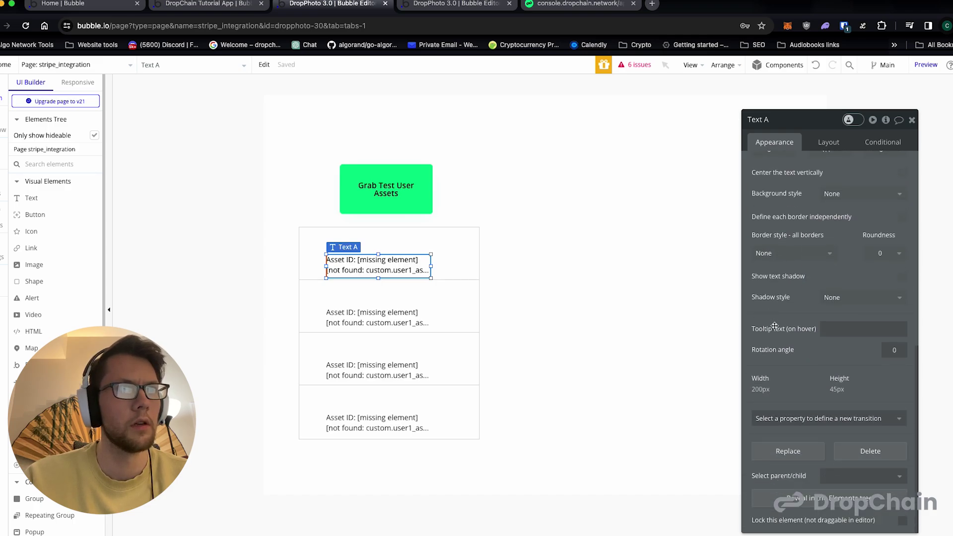
{"action": "scroll", "coordinate": [774, 325], "scroll_direction": "up", "scroll_amount": 10}
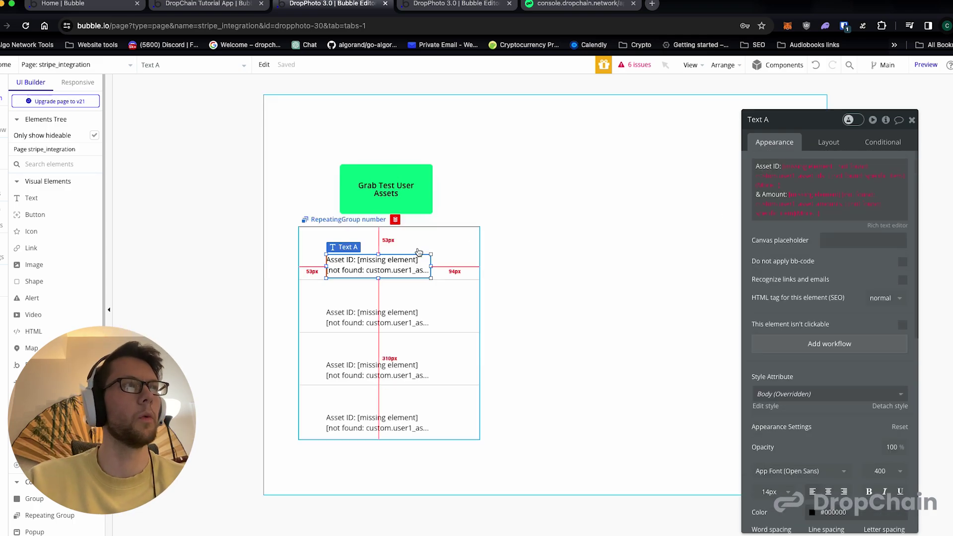
{"action": "left_click", "coordinate": [412, 201]}
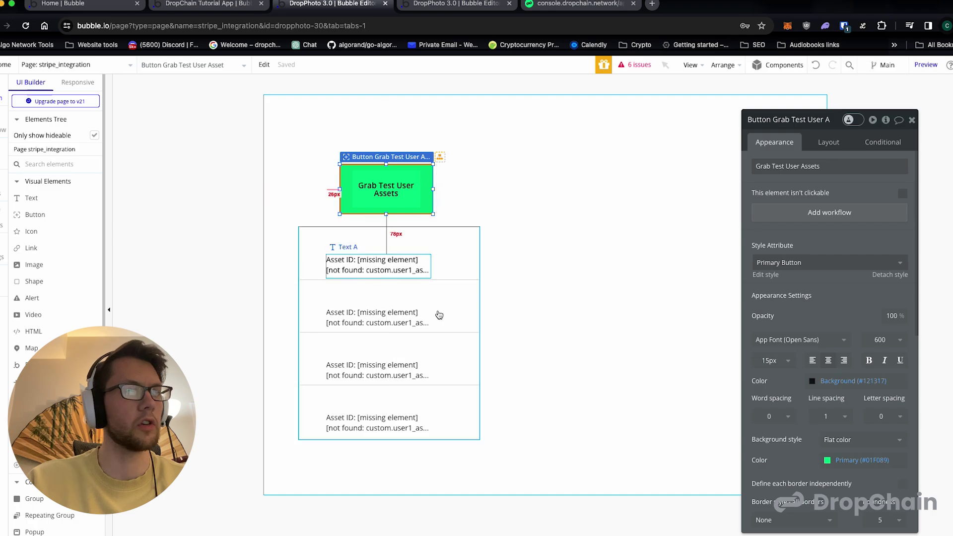
- Add a click workflow whose Step 1 is DropChain - Asset Indexer - Testnet, found by searching 'asset'
{"action": "left_click", "coordinate": [864, 215]}
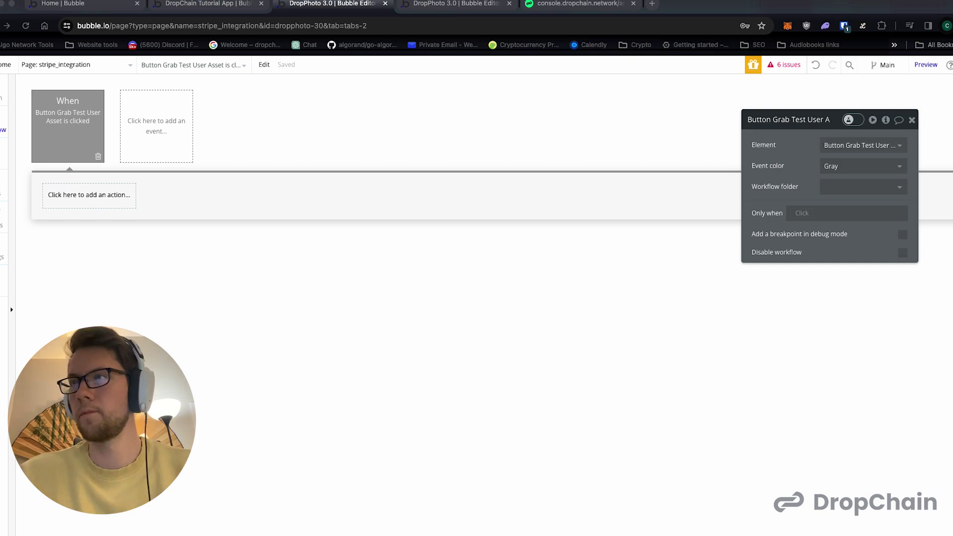
{"action": "left_click", "coordinate": [88, 196]}
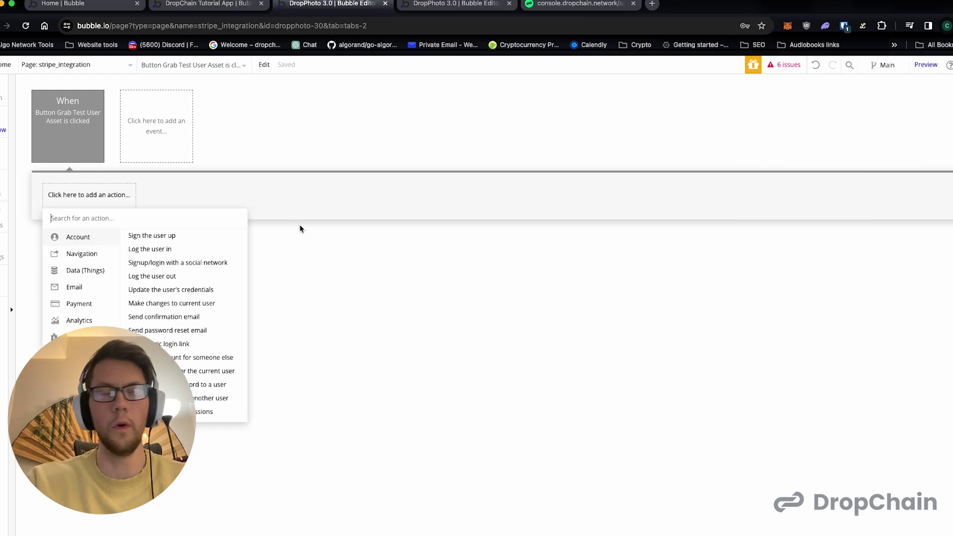
{"action": "type", "text": "asset"}
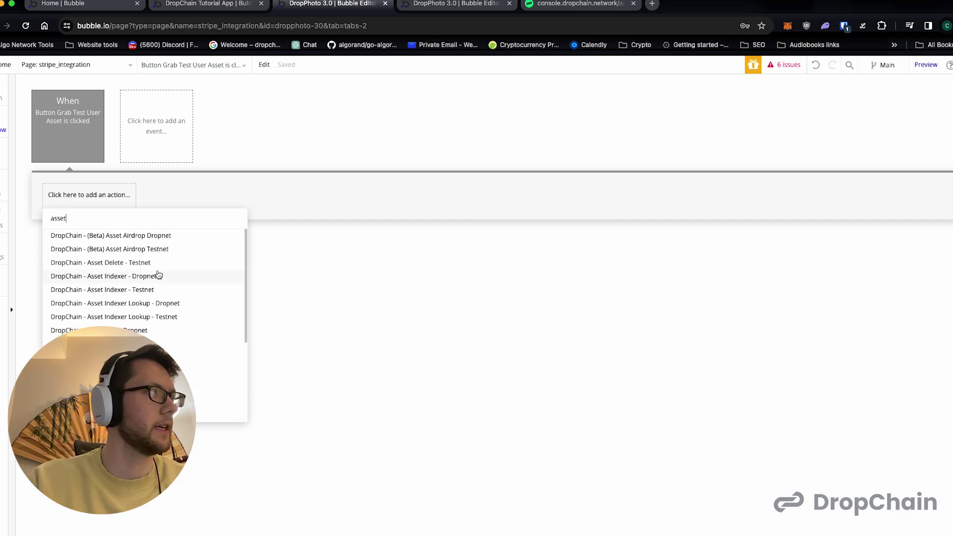
{"action": "scroll", "coordinate": [159, 276], "scroll_direction": "down", "scroll_amount": 1}
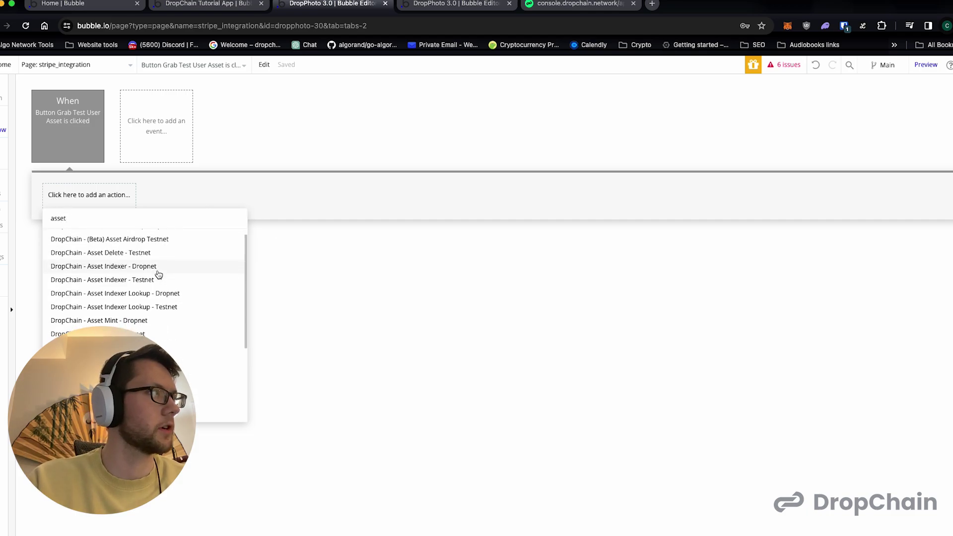
{"action": "left_click", "coordinate": [151, 277]}
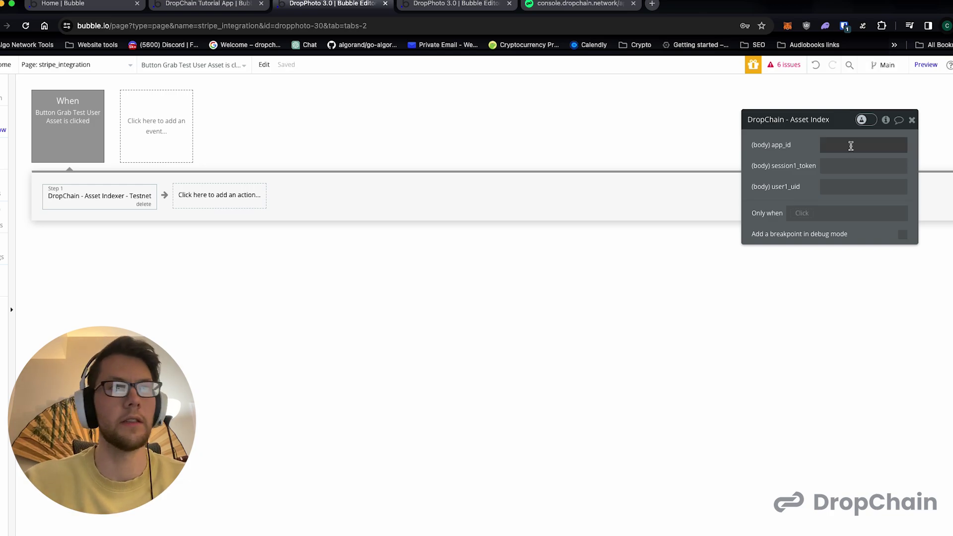
- Paste the DropChain console's App ID into the Asset Indexer action's app_id input
{"action": "left_click", "coordinate": [542, 7]}
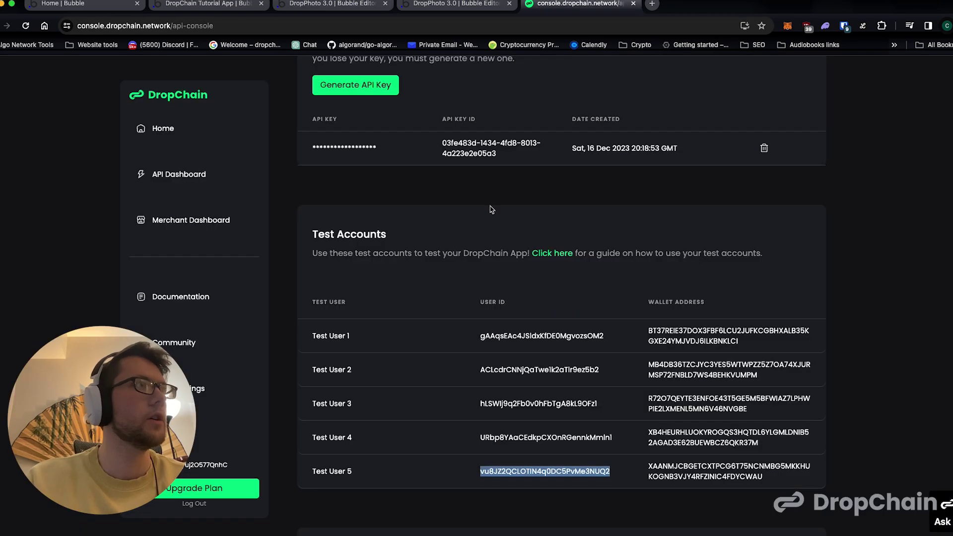
{"action": "scroll", "coordinate": [491, 209], "scroll_direction": "up", "scroll_amount": 7}
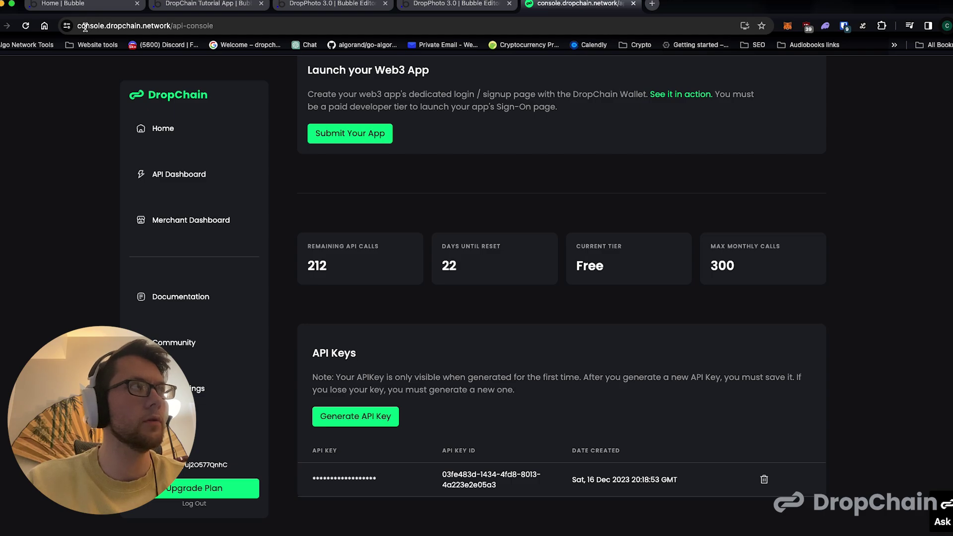
{"action": "scroll", "coordinate": [480, 154], "scroll_direction": "up", "scroll_amount": 6}
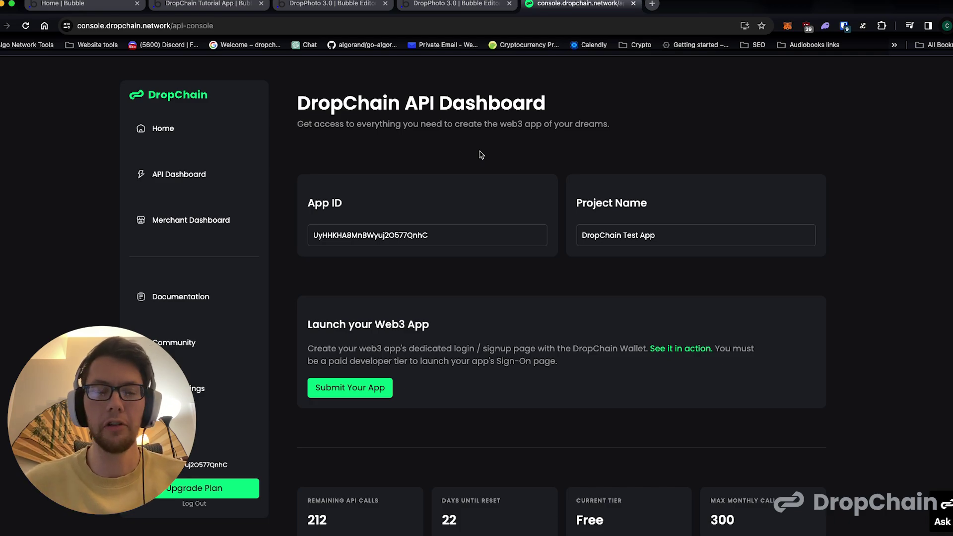
{"action": "double_click", "coordinate": [382, 232]}
{"action": "key", "text": "super+c"}
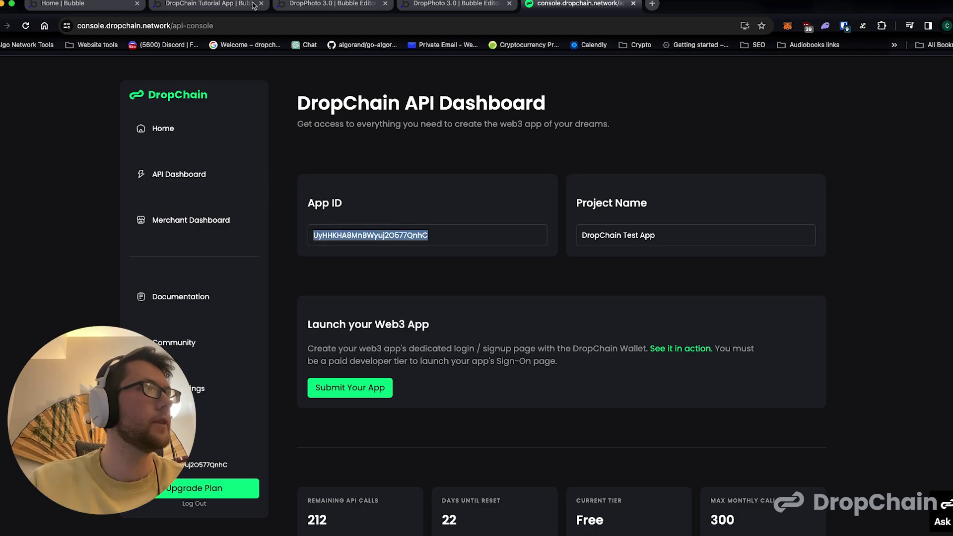
{"action": "left_click", "coordinate": [233, 5]}
{"action": "left_click", "coordinate": [300, 6]}
{"action": "left_click", "coordinate": [826, 152]}
{"action": "key", "text": "super+v"}
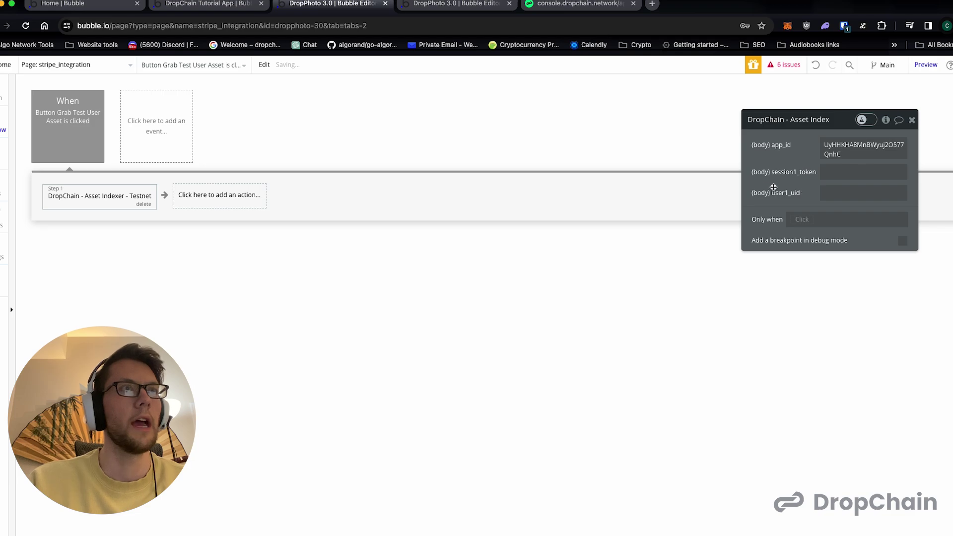
- In the console's Test Accounts list, select Test User 5's user ID
{"action": "left_click", "coordinate": [438, 6]}
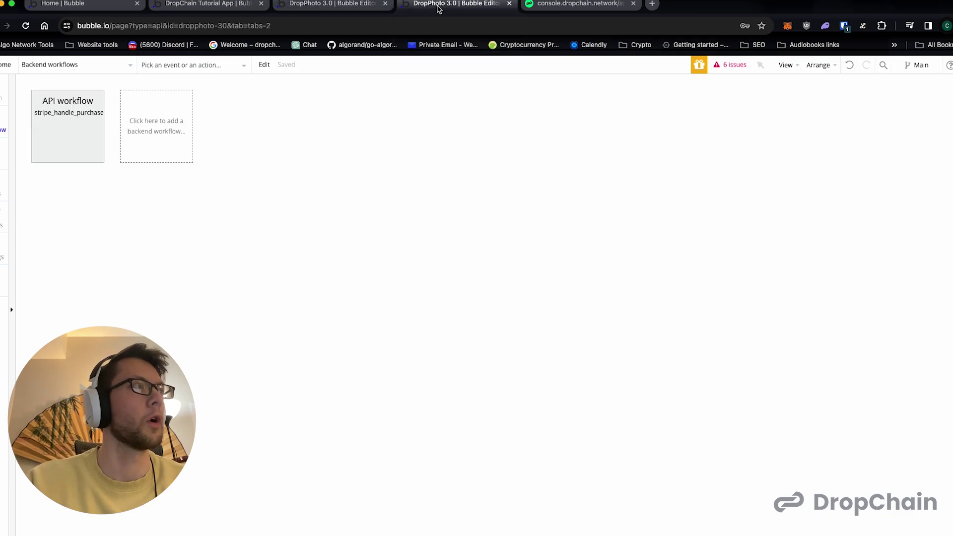
{"action": "left_click", "coordinate": [548, 4]}
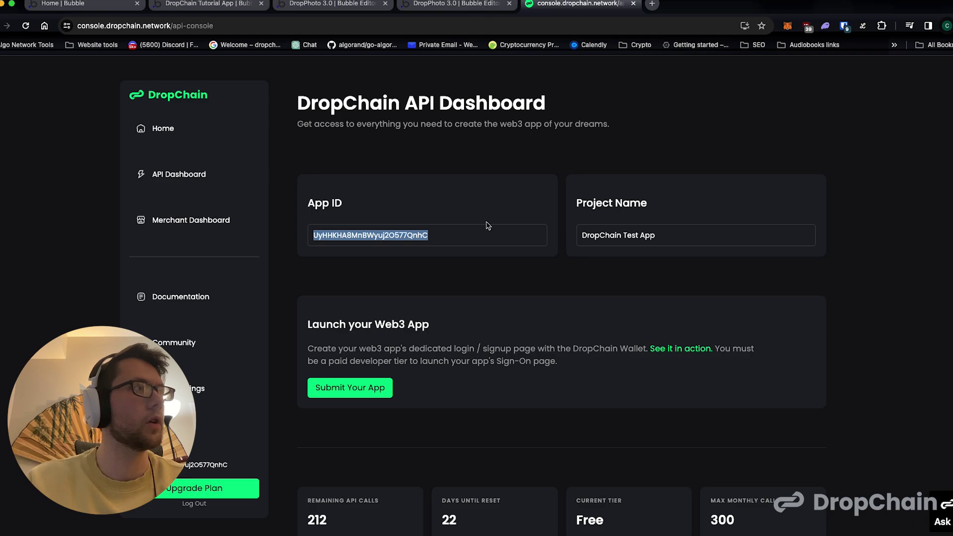
{"action": "scroll", "coordinate": [492, 238], "scroll_direction": "down", "scroll_amount": 15}
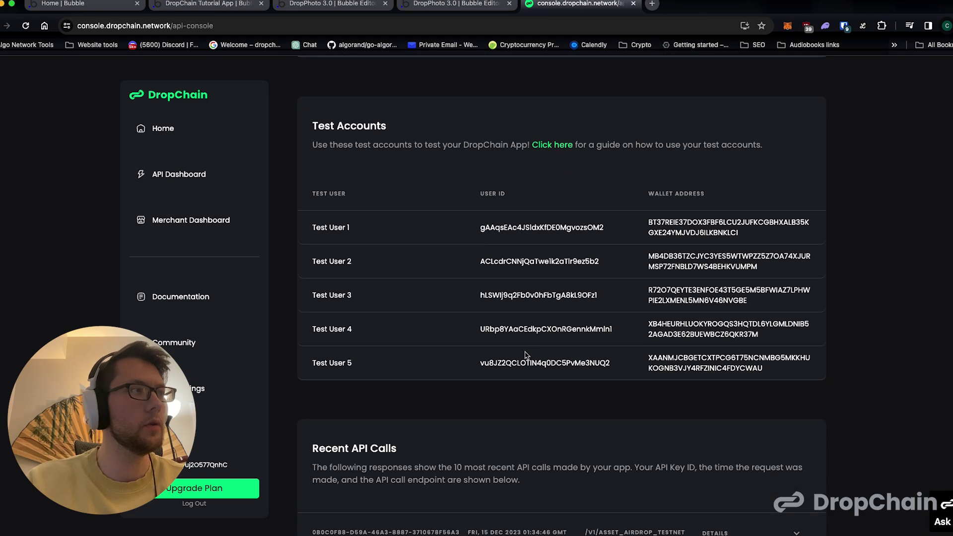
{"action": "double_click", "coordinate": [514, 365]}
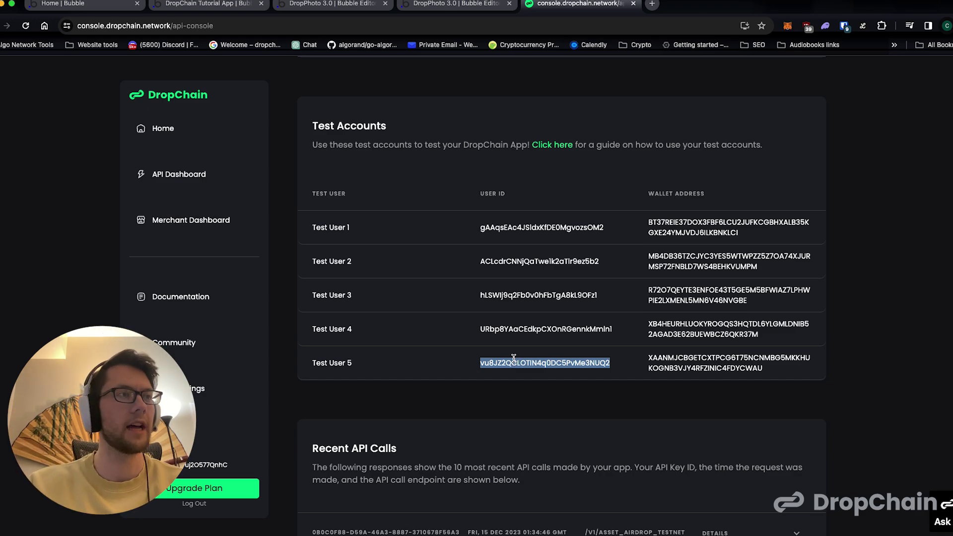
- Open the Algorand dispenser at bank.testnet.algorand.network and pass the reCAPTCHA check
{"action": "left_click", "coordinate": [659, 3]}
{"action": "type", "text": "testmet"}
{"action": "key", "text": "BackSpace"}
{"action": "key", "text": "BackSpace"}
{"action": "key", "text": "BackSpace"}
{"action": "type", "text": "net"}
{"action": "key", "text": "Down"}
{"action": "key", "text": "Down"}
{"action": "key", "text": "Down"}
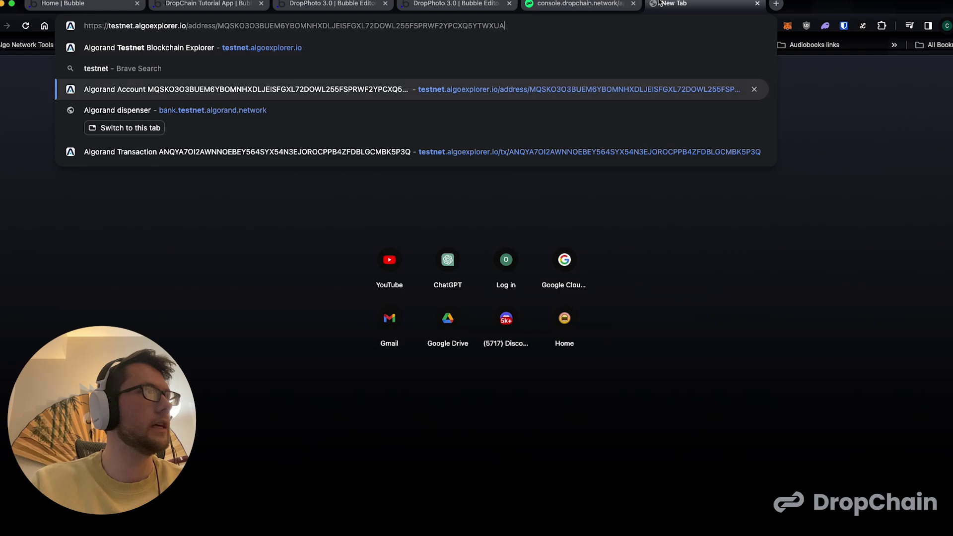
{"action": "key", "text": "Return"}
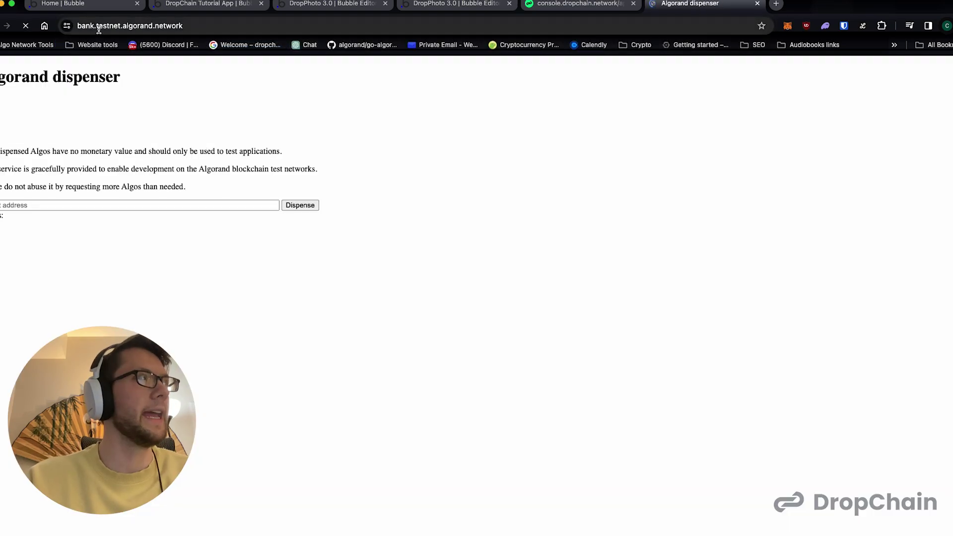
{"action": "left_click", "coordinate": [99, 28]}
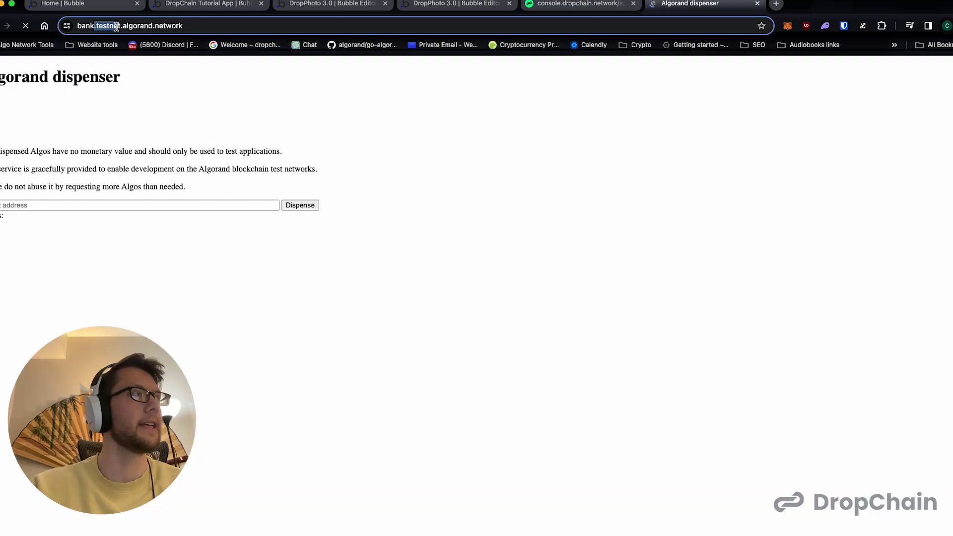
{"action": "left_click", "coordinate": [162, 29]}
{"action": "left_click", "coordinate": [32, 105]}
- Copy Test User 5's wallet address from the DropChain test accounts
{"action": "left_click", "coordinate": [51, 204]}
{"action": "key", "text": "super+v"}
{"action": "key", "text": "super+z"}
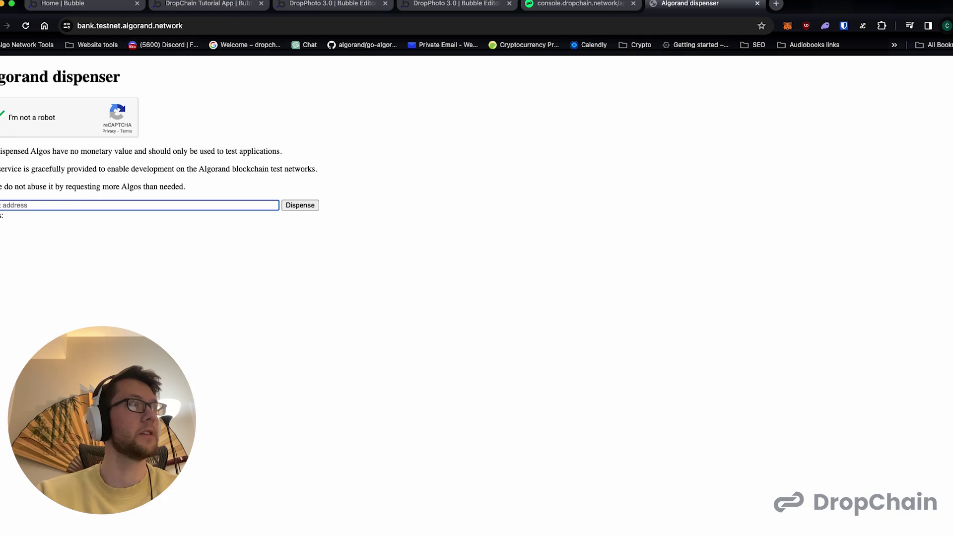
{"action": "left_click", "coordinate": [340, 9]}
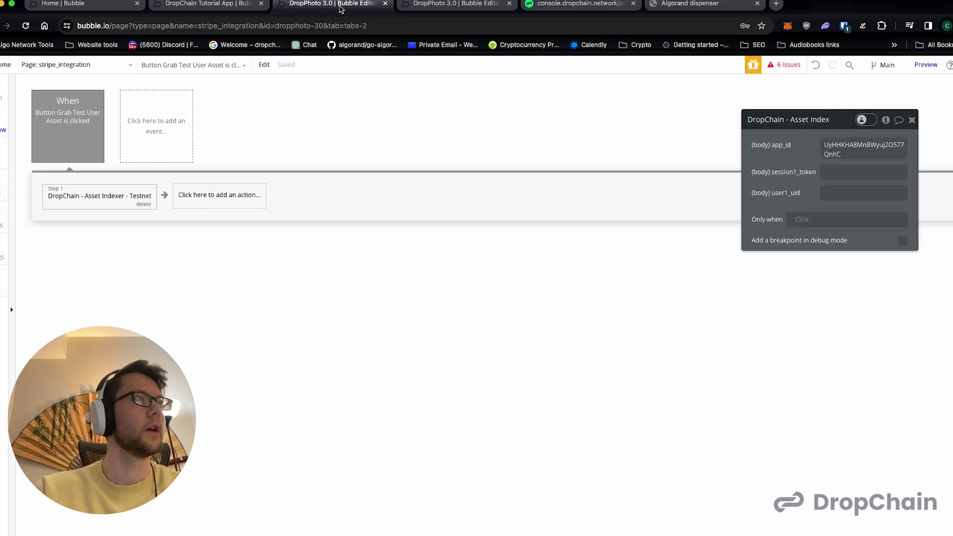
{"action": "left_click", "coordinate": [220, 4]}
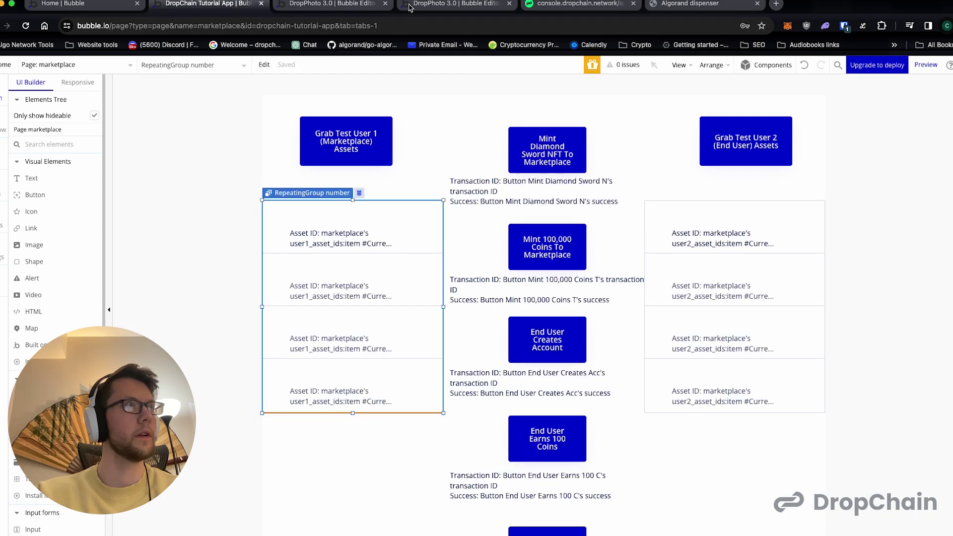
{"action": "left_click", "coordinate": [566, 6]}
{"action": "double_click", "coordinate": [691, 362]}
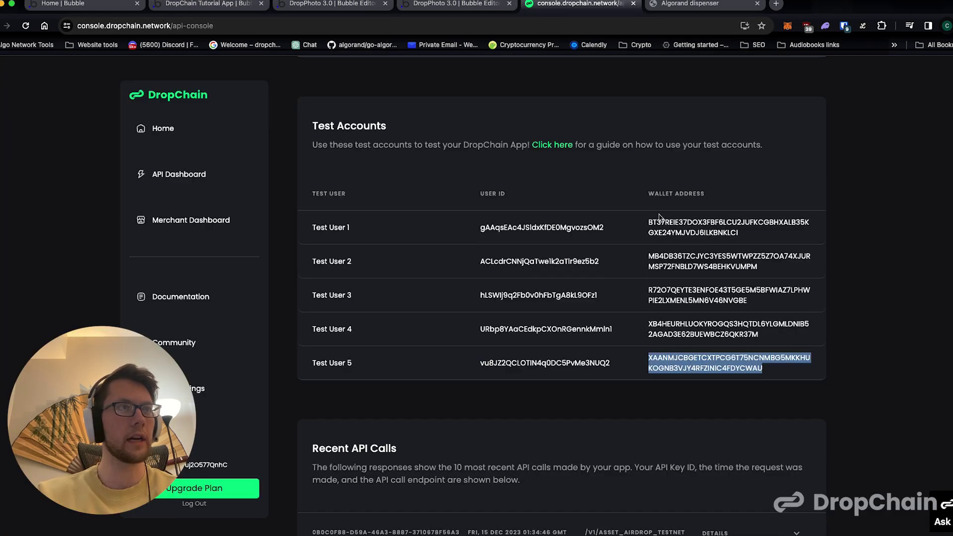
{"action": "key", "text": "super+c"}
- Dispense testnet Algos to Test User 5's wallet address, getting a Code 200 success
{"action": "left_click", "coordinate": [715, 6]}
{"action": "left_click", "coordinate": [243, 204]}
{"action": "key", "text": "super+v"}
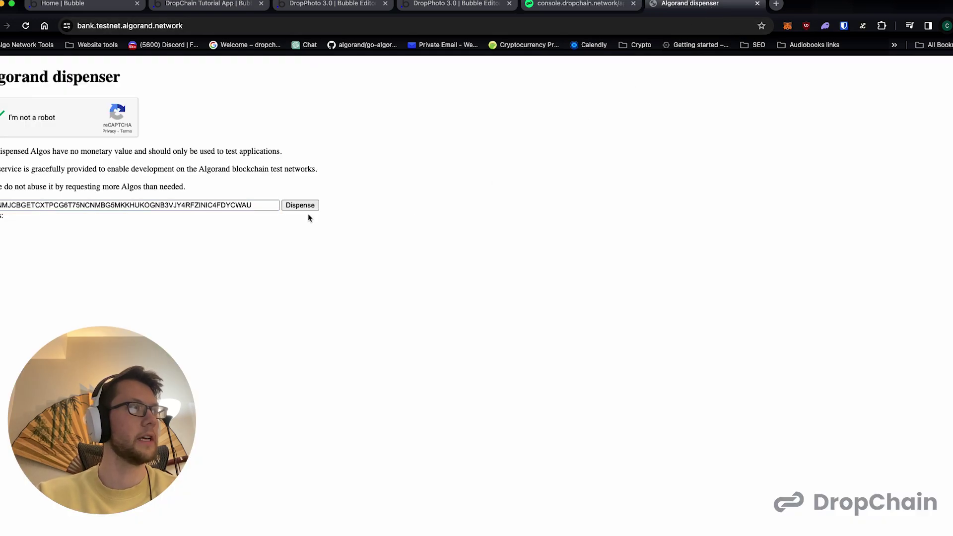
{"action": "left_click", "coordinate": [304, 207]}
{"action": "double_click", "coordinate": [76, 216]}
{"action": "left_click", "coordinate": [81, 265]}
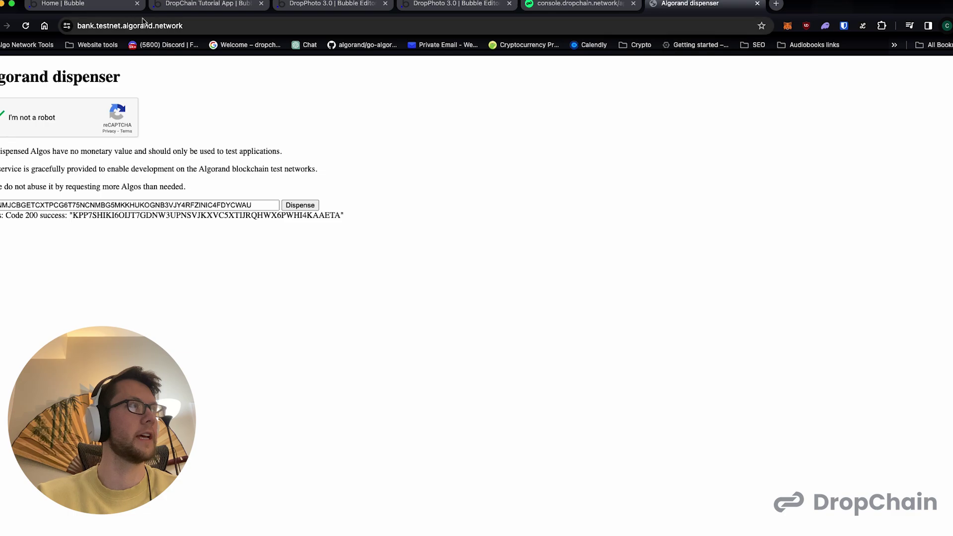
{"action": "left_click", "coordinate": [567, 5]}
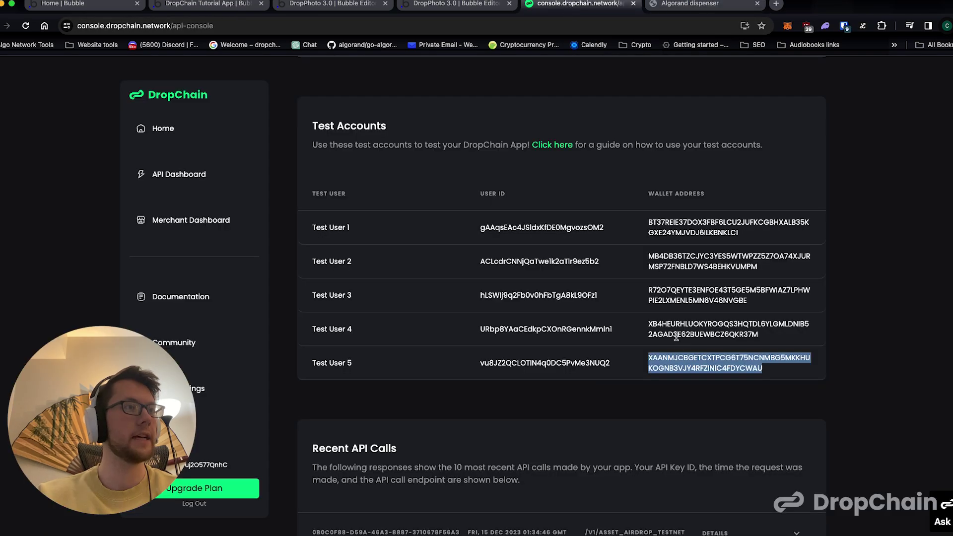
{"action": "left_click", "coordinate": [320, 14]}
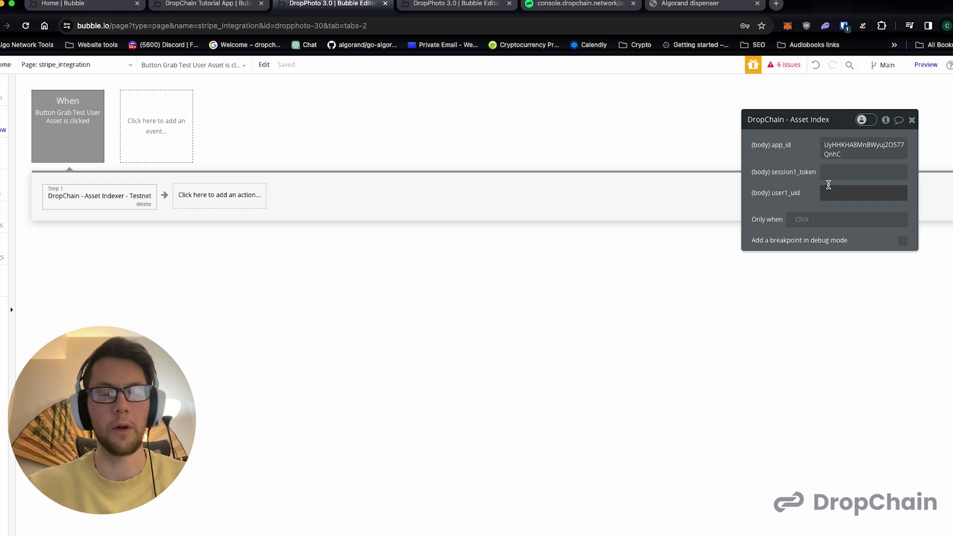
- Select the Asset Indexer's empty (body) user1_uid field, then head back to the DropChain console
{"action": "left_click", "coordinate": [828, 190]}
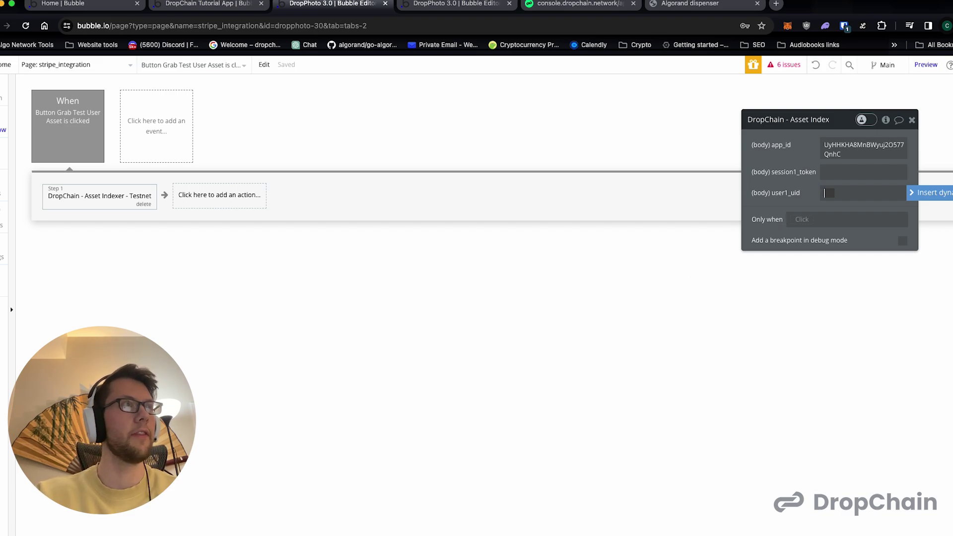
{"action": "left_click", "coordinate": [475, 9]}
- Paste Test User 5's DropChain user ID into the Asset Indexer's user1_uid input
{"action": "left_click", "coordinate": [567, 5]}
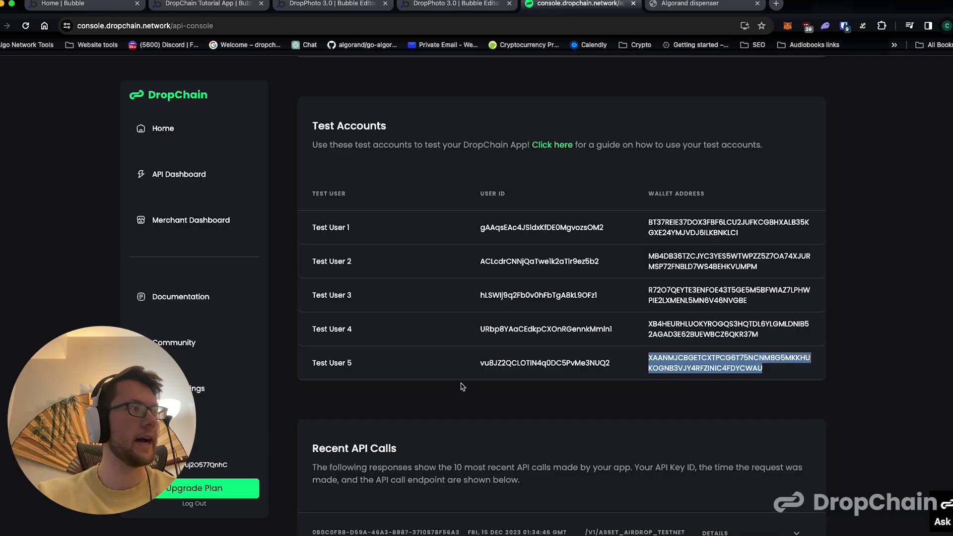
{"action": "double_click", "coordinate": [514, 363]}
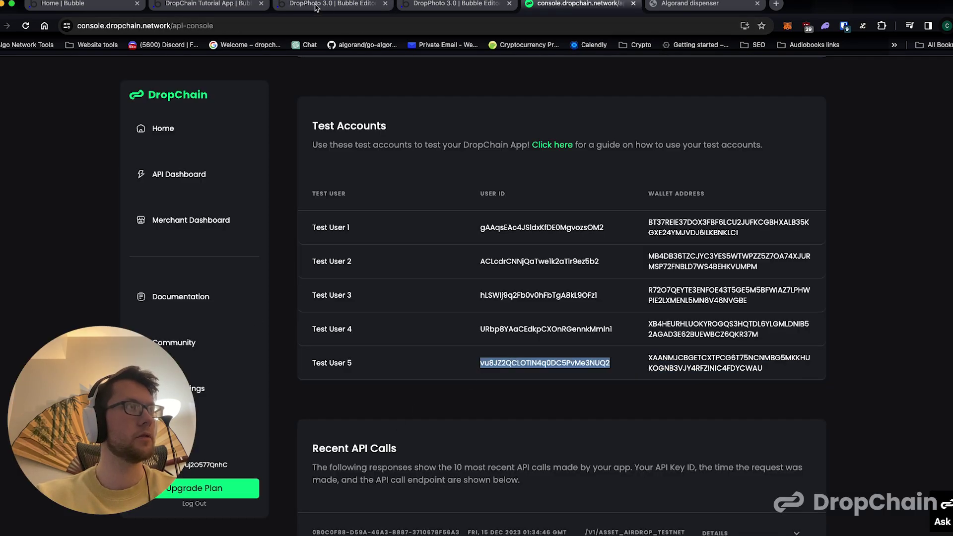
{"action": "left_click", "coordinate": [316, 6]}
{"action": "left_click", "coordinate": [863, 196]}
{"action": "key", "text": "super+v"}
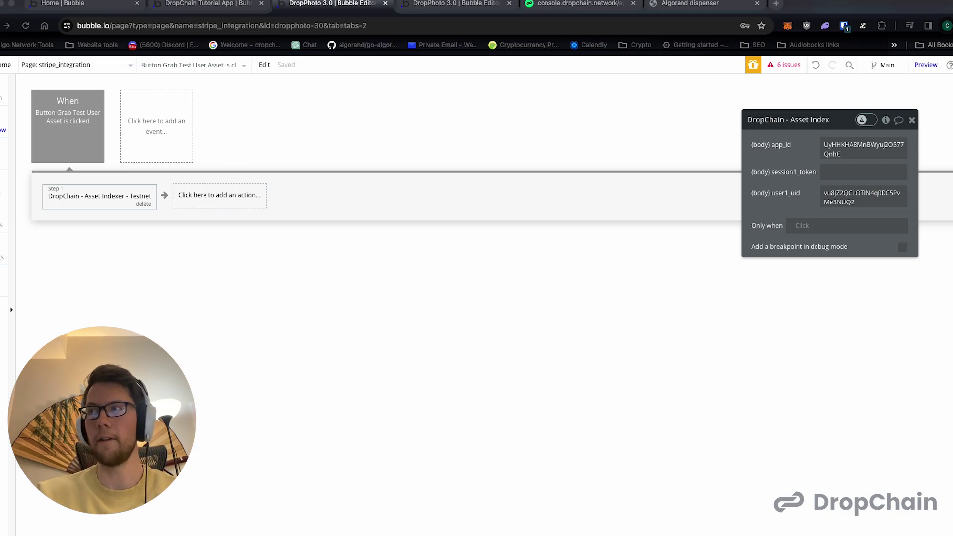
{"action": "left_click", "coordinate": [220, 199]}
- Add a Set state step on stripe_integration with a new number custom state user1_asset_ids
{"action": "left_click", "coordinate": [206, 199]}
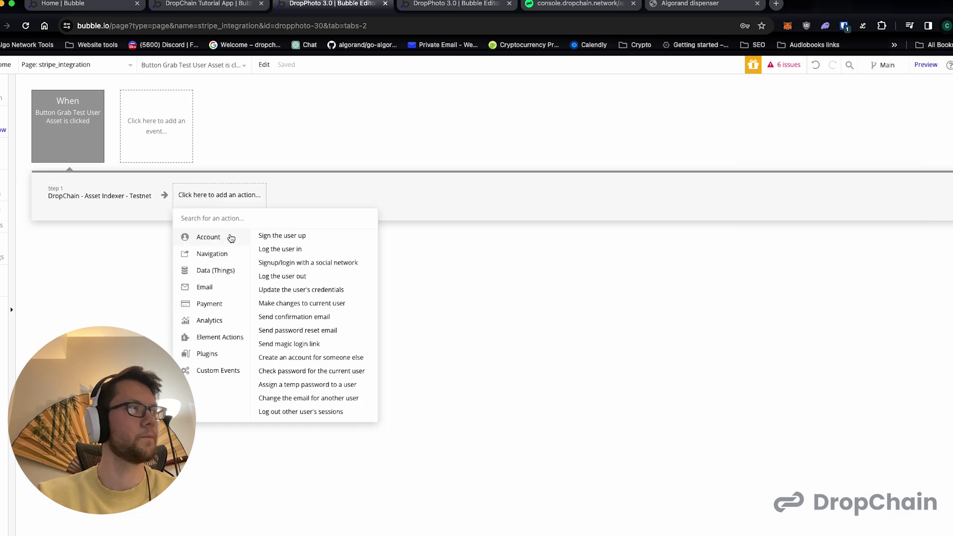
{"action": "type", "text": "state"}
{"action": "left_click", "coordinate": [257, 236]}
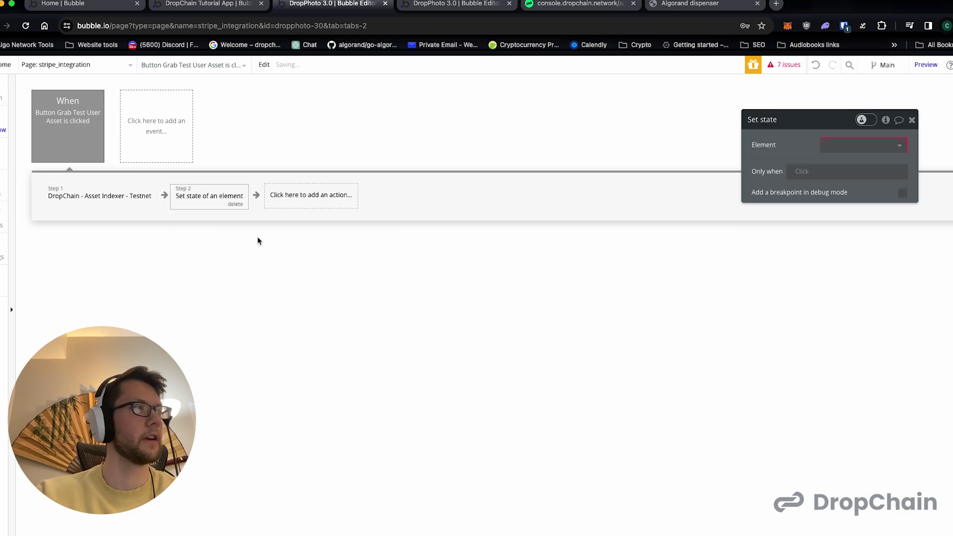
{"action": "left_click", "coordinate": [853, 145]}
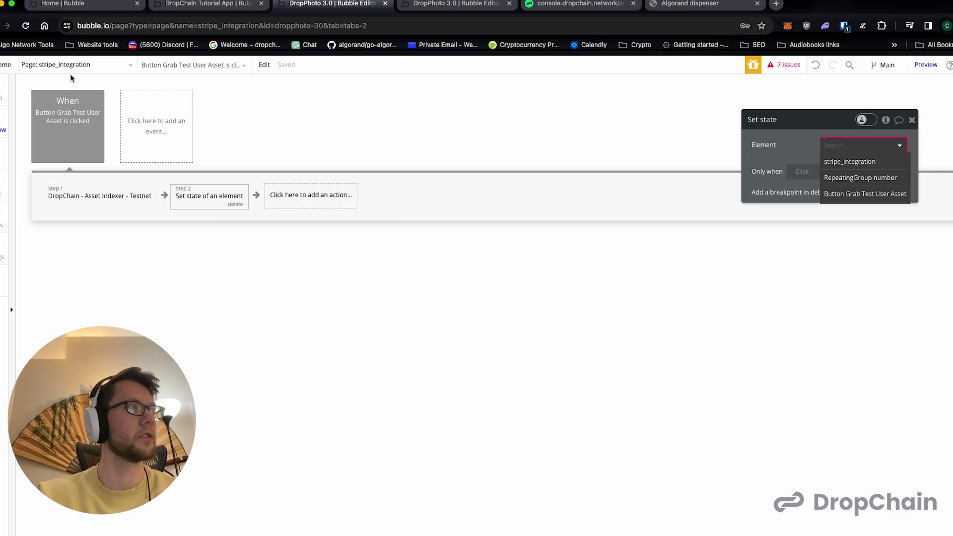
{"action": "left_click", "coordinate": [841, 162]}
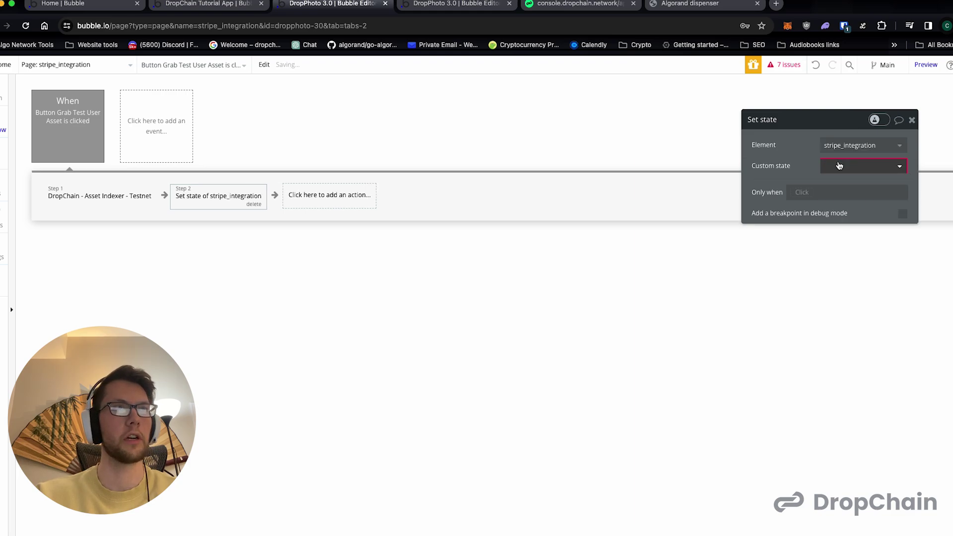
{"action": "left_click", "coordinate": [838, 166]}
{"action": "left_click", "coordinate": [842, 183]}
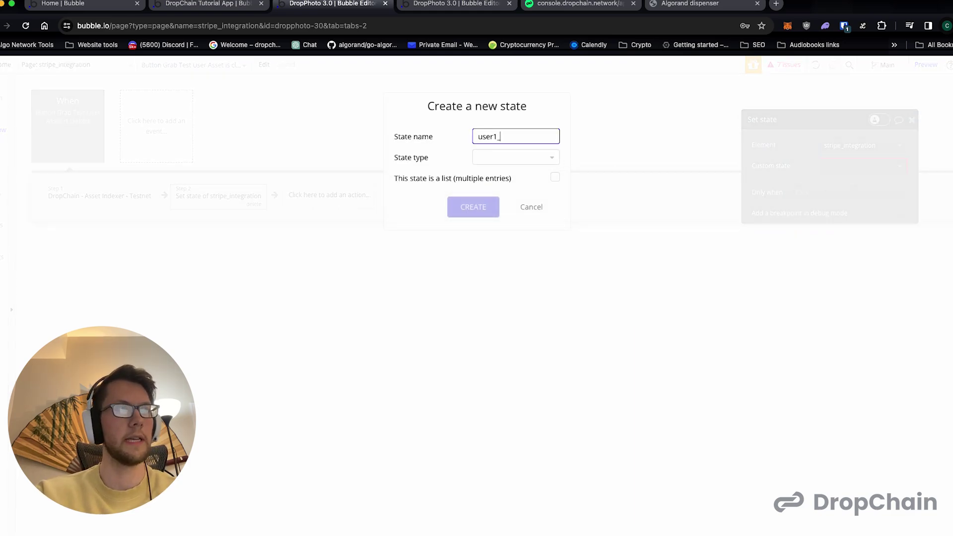
{"action": "left_click", "coordinate": [502, 158]}
{"action": "scroll", "coordinate": [507, 238], "scroll_direction": "down", "scroll_amount": 2}
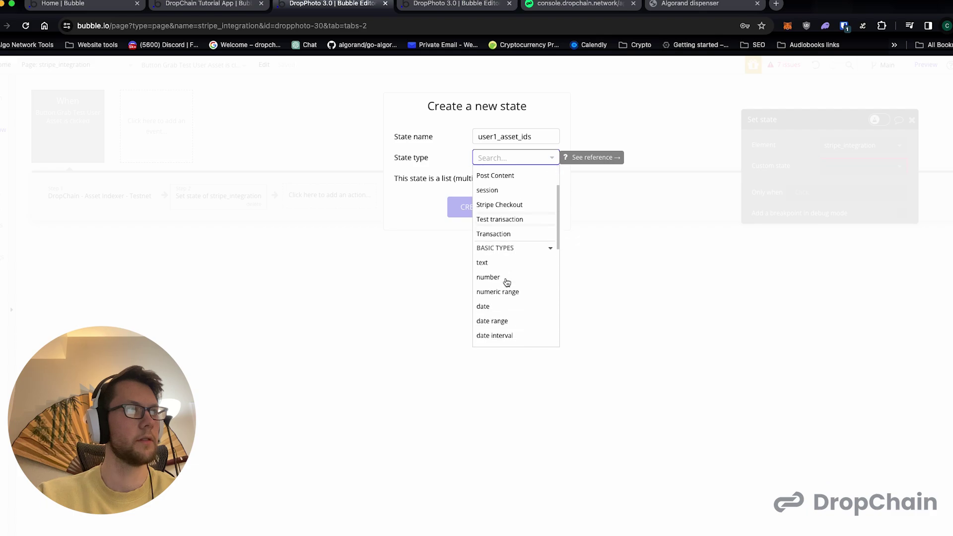
{"action": "left_click", "coordinate": [504, 280]}
{"action": "left_click", "coordinate": [488, 206]}
- Add a second custom state, user1_asset_amounts, as a number list
{"action": "left_click", "coordinate": [814, 221]}
{"action": "left_click", "coordinate": [863, 206]}
{"action": "left_click", "coordinate": [838, 239]}
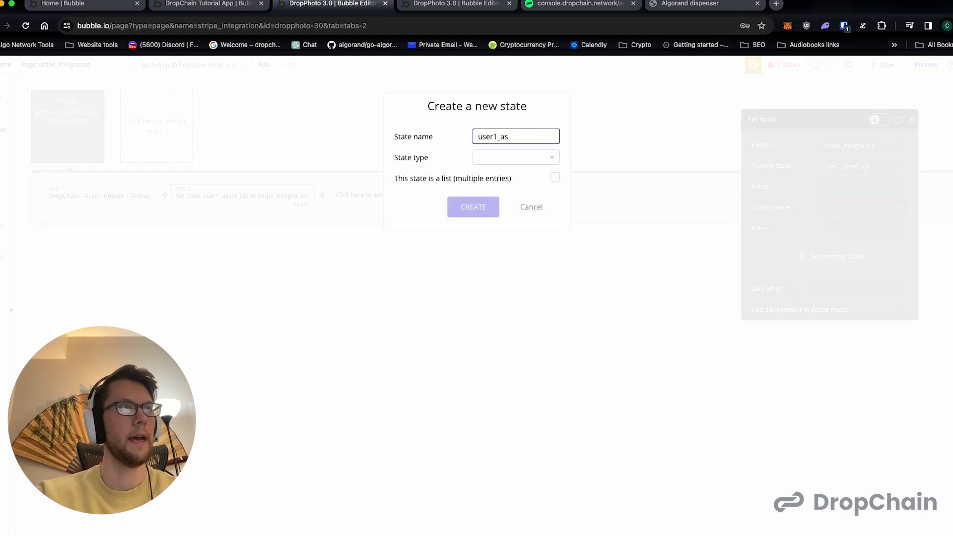
{"action": "type", "text": "user1_asset_amounts"}
{"action": "left_click", "coordinate": [526, 154]}
{"action": "scroll", "coordinate": [499, 308], "scroll_direction": "down", "scroll_amount": 2}
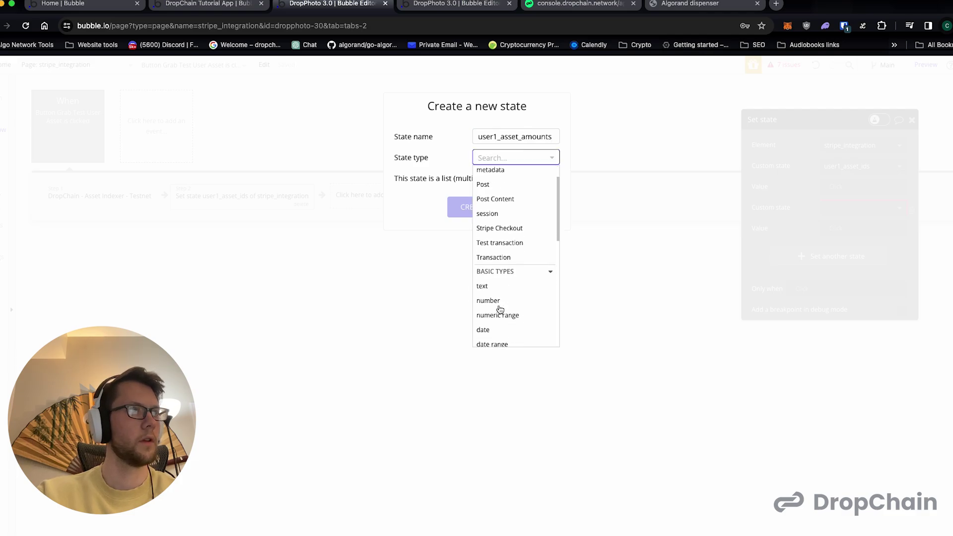
{"action": "left_click", "coordinate": [488, 300]}
{"action": "left_click", "coordinate": [554, 178]}
- Set user1_asset_ids to Result of step 1's user1_assets:each item's asset-id
{"action": "left_click", "coordinate": [470, 210]}
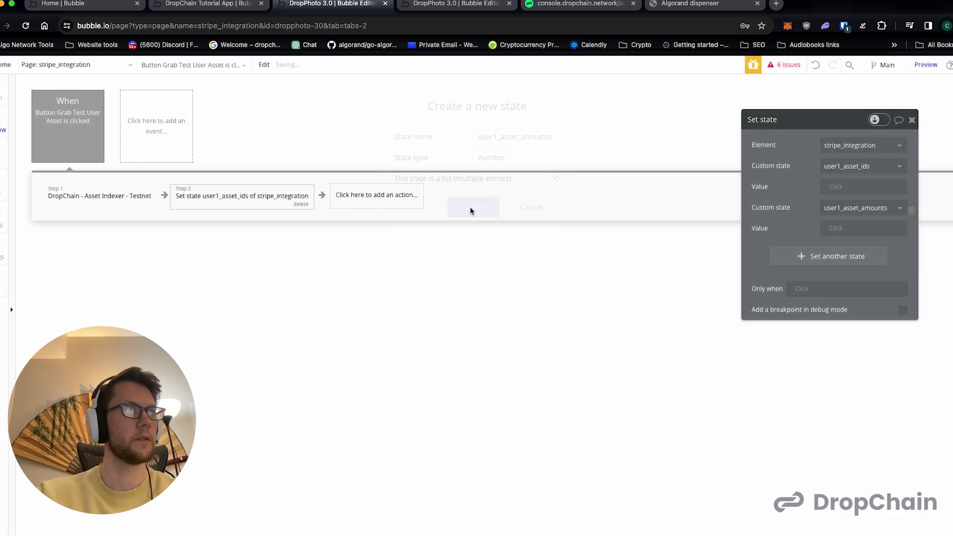
{"action": "left_click", "coordinate": [835, 188]}
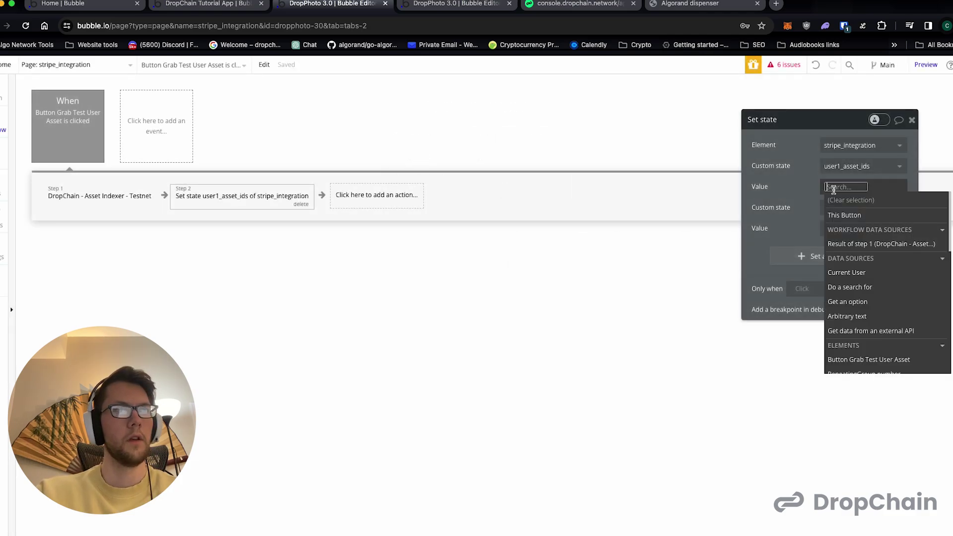
{"action": "left_click", "coordinate": [864, 244]}
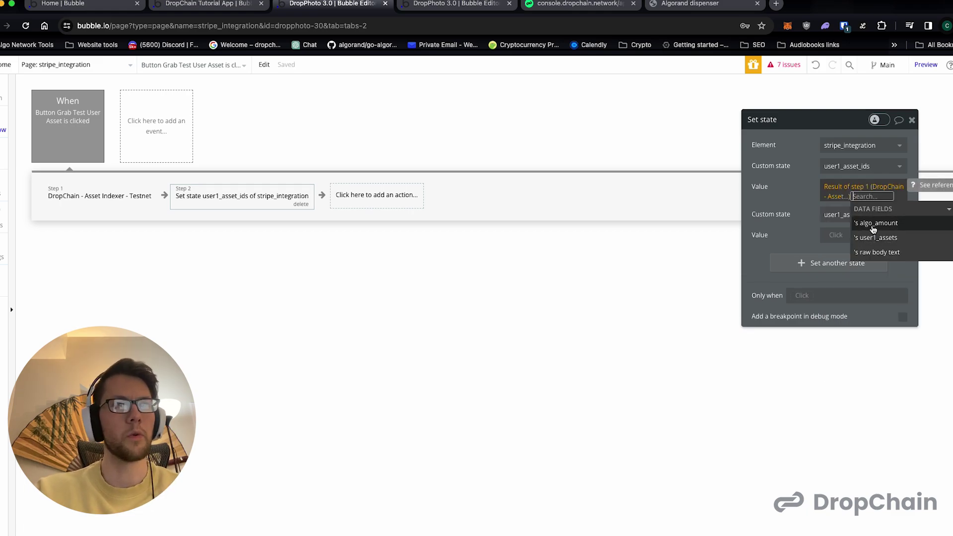
{"action": "left_click", "coordinate": [872, 239]}
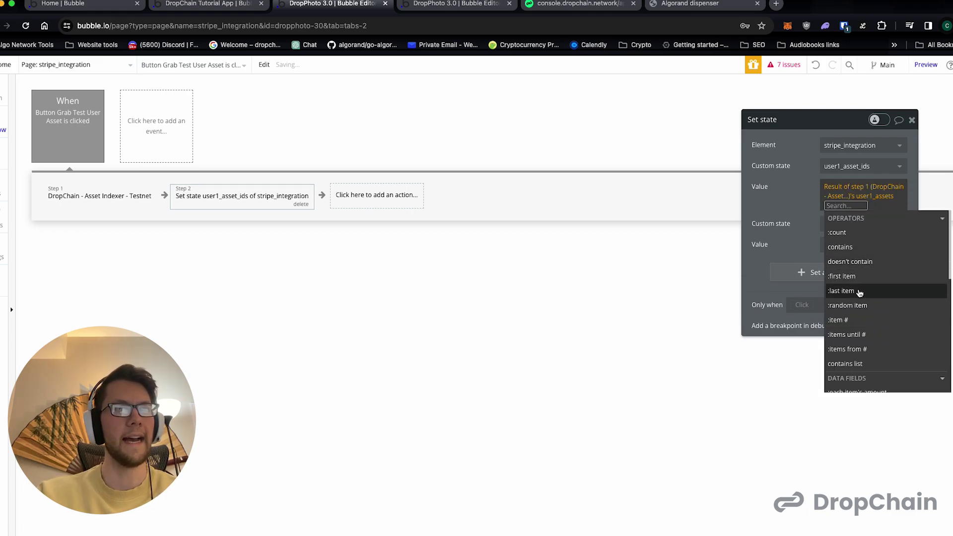
{"action": "scroll", "coordinate": [859, 293], "scroll_direction": "down", "scroll_amount": 3}
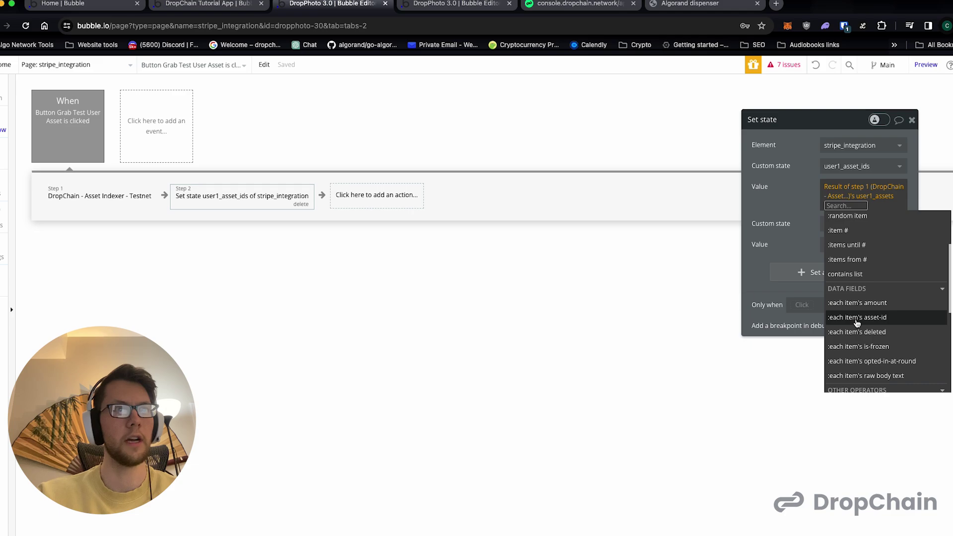
{"action": "left_click", "coordinate": [856, 318]}
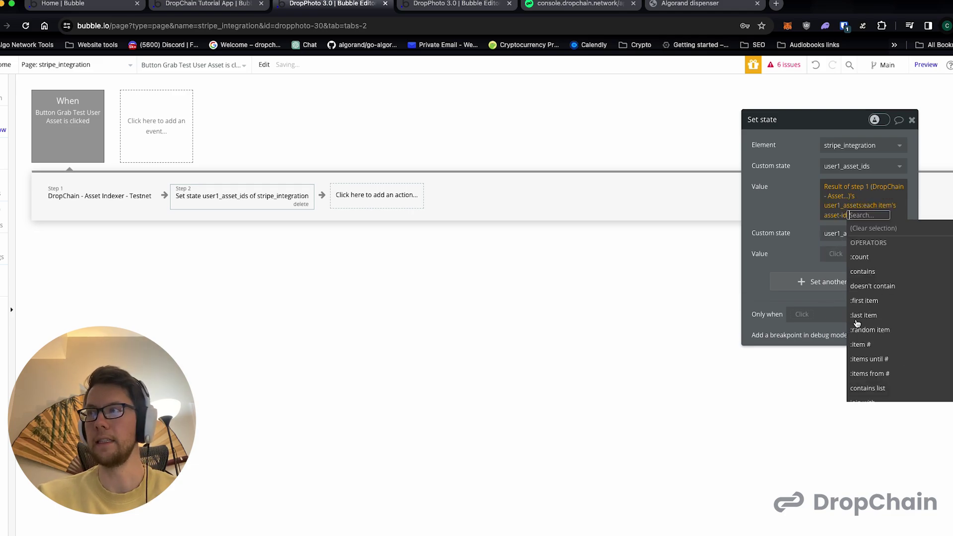
{"action": "left_click", "coordinate": [799, 205]}
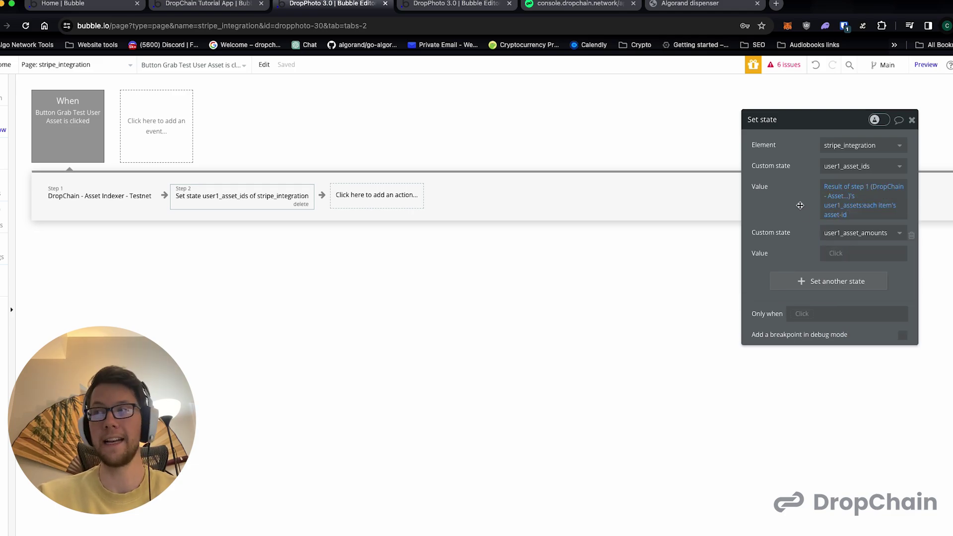
- Set user1_asset_amounts to Result of step 1's user1_assets:each item's amount
{"action": "left_click", "coordinate": [840, 254]}
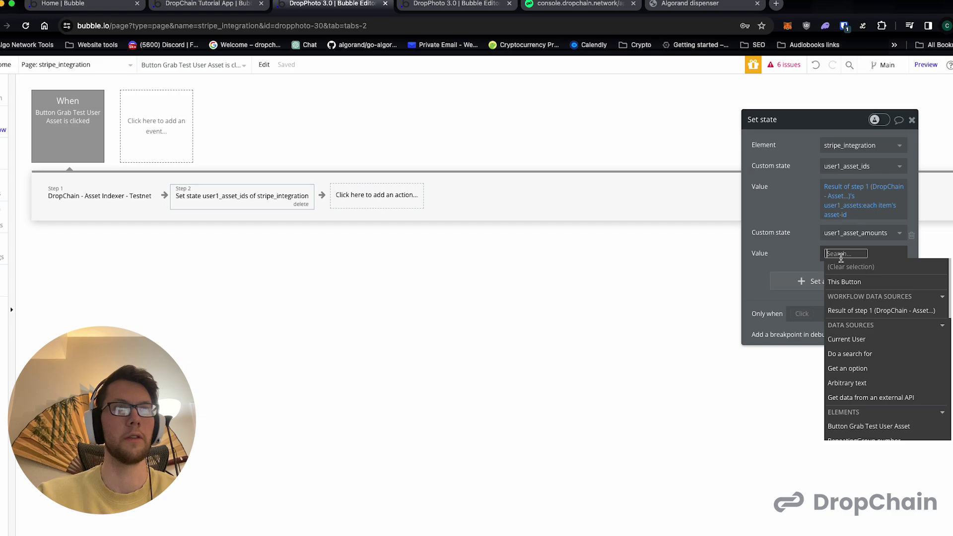
{"action": "left_click", "coordinate": [858, 317]}
{"action": "left_click", "coordinate": [870, 304]}
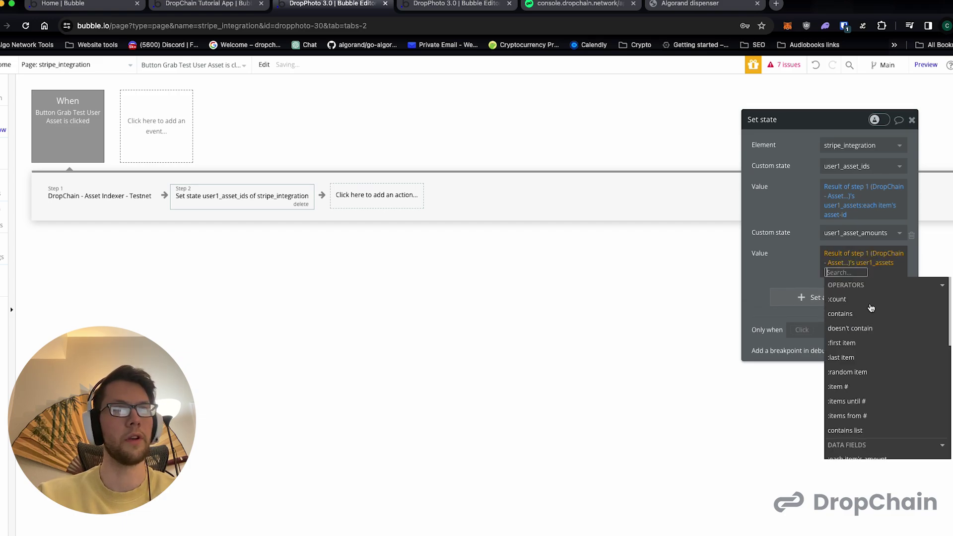
{"action": "left_click", "coordinate": [857, 387]}
{"action": "left_click", "coordinate": [799, 278]}
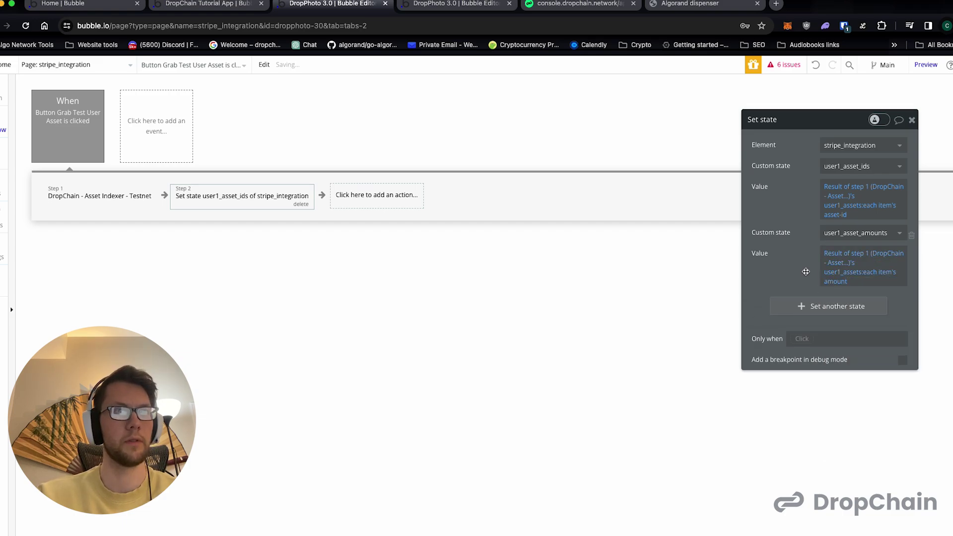
{"action": "left_click", "coordinate": [128, 197]}
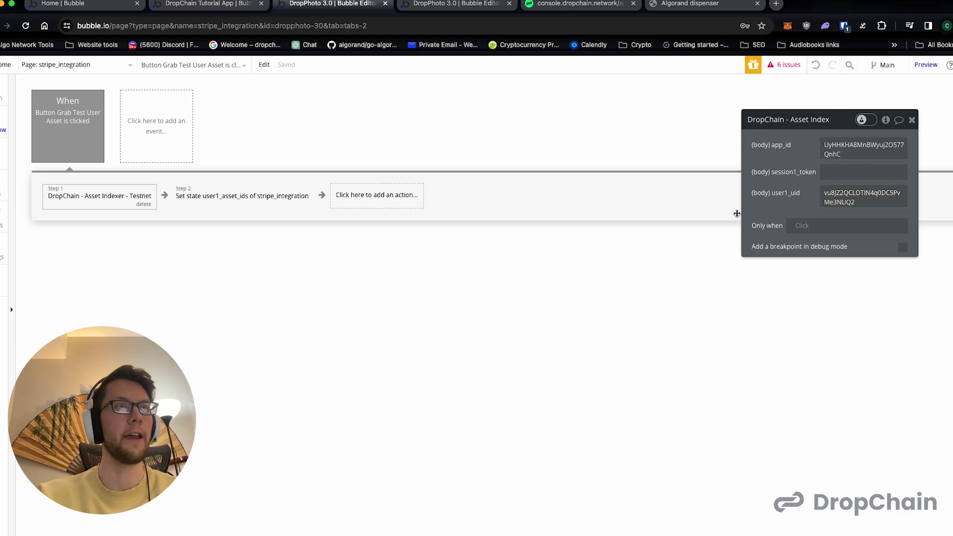
{"action": "left_click", "coordinate": [251, 199]}
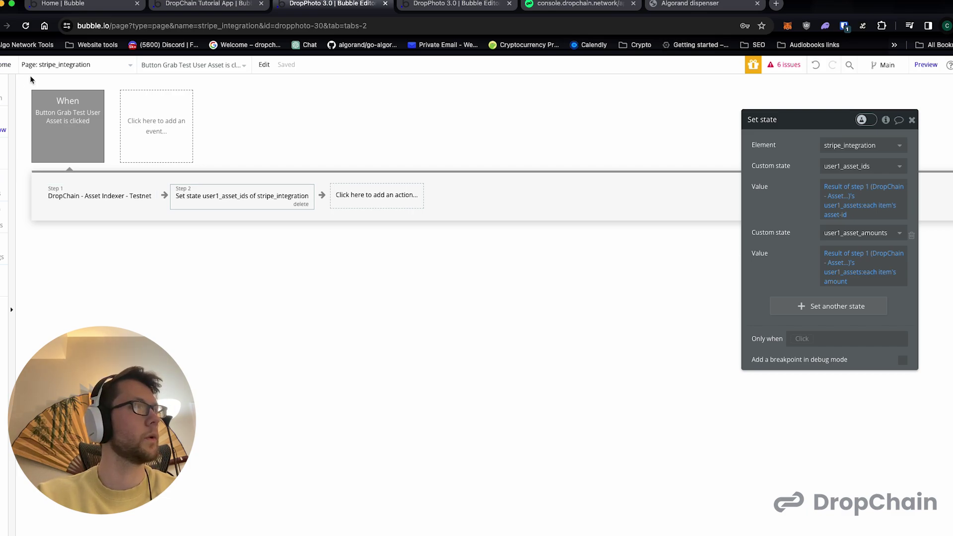
{"action": "left_click", "coordinate": [924, 65]}
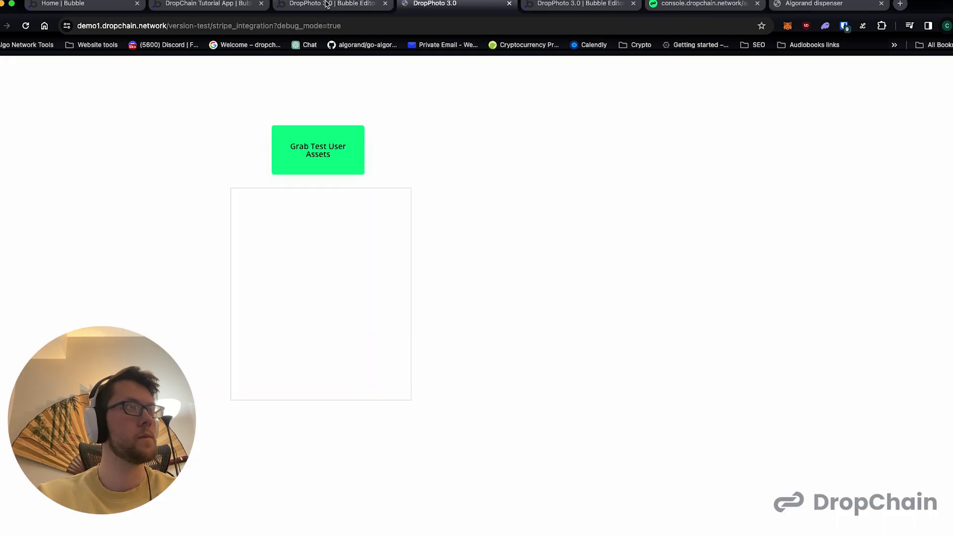
- Run Grab Test User Assets in the preview, then return to the stripe_integration design view
{"action": "left_click", "coordinate": [331, 159]}
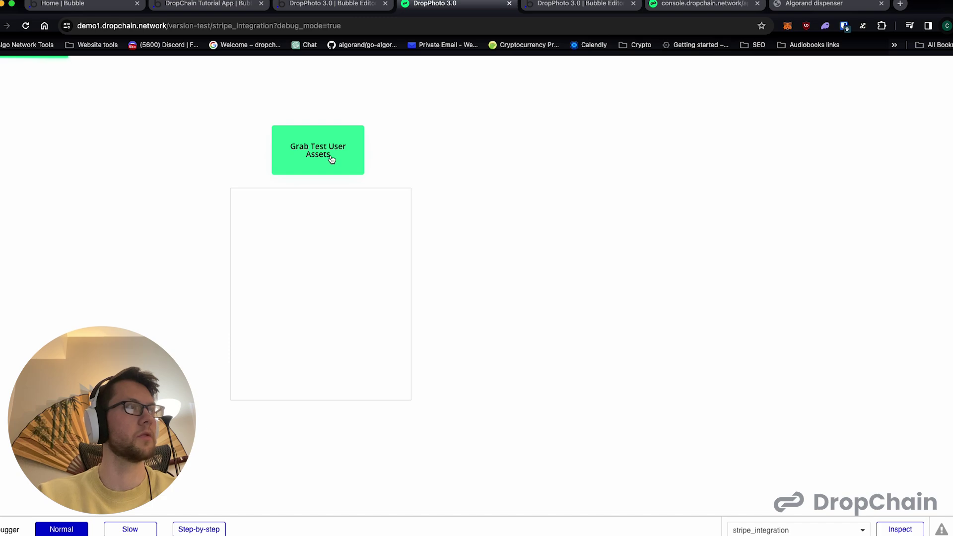
{"action": "left_click", "coordinate": [332, 4]}
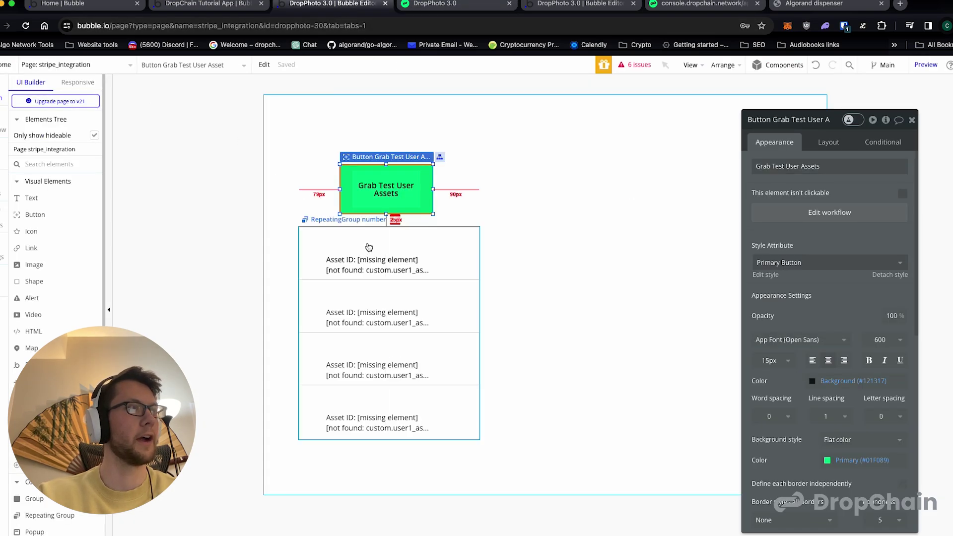
- Point the RepeatingGroup's data source at stripe_integration's user1_asset_ids custom state
{"action": "left_click", "coordinate": [368, 243]}
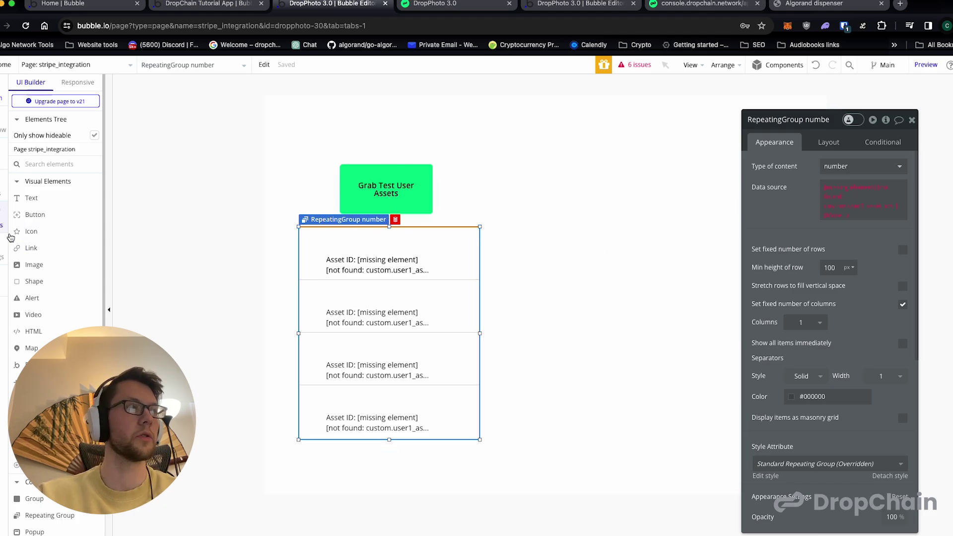
{"action": "scroll", "coordinate": [45, 318], "scroll_direction": "down", "scroll_amount": 1}
{"action": "scroll", "coordinate": [45, 318], "scroll_direction": "down", "scroll_amount": 1}
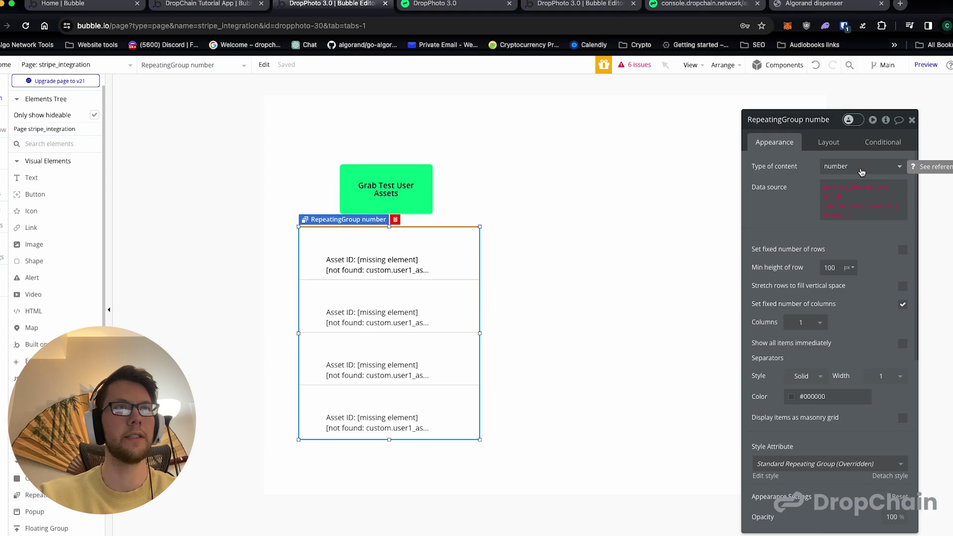
{"action": "left_click", "coordinate": [848, 193]}
{"action": "scroll", "coordinate": [874, 331], "scroll_direction": "down", "scroll_amount": 1}
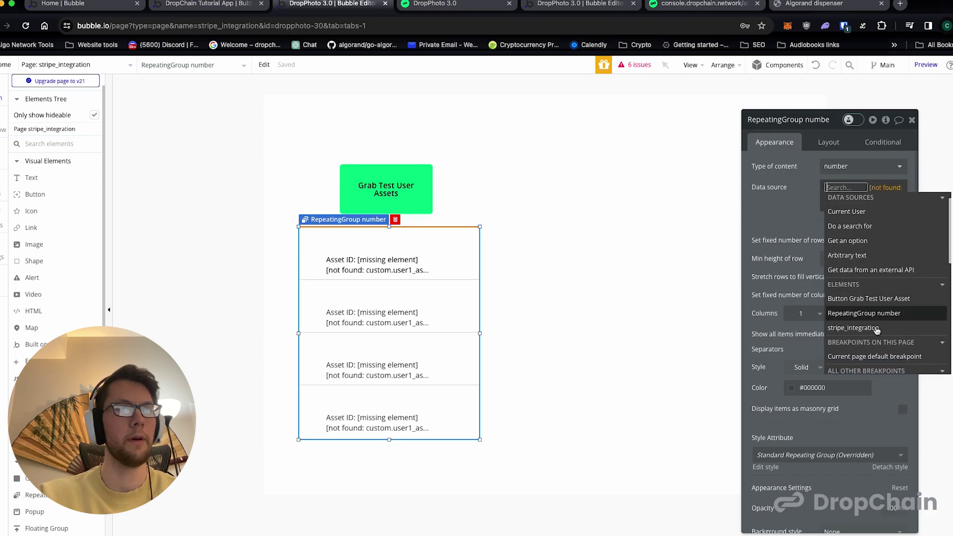
{"action": "left_click", "coordinate": [875, 331]}
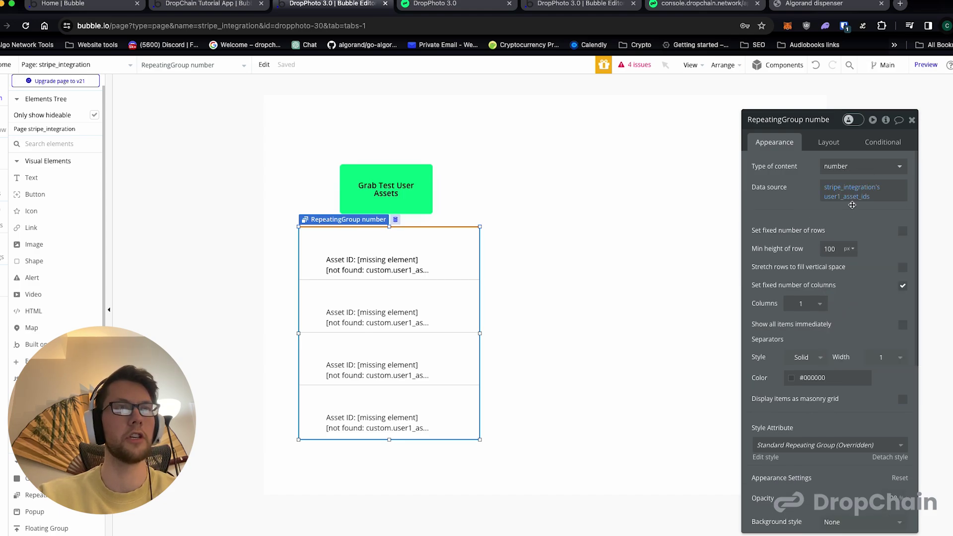
{"action": "left_click", "coordinate": [845, 195]}
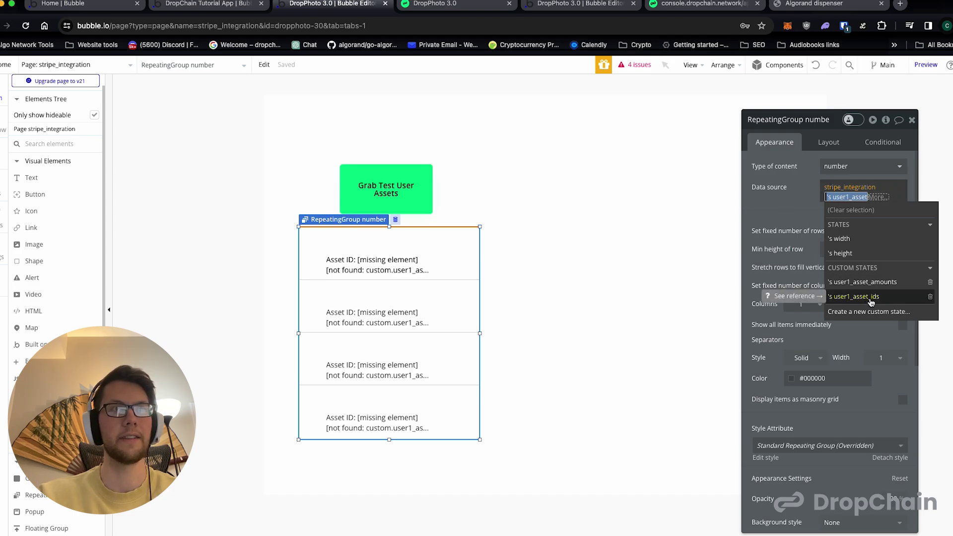
{"action": "left_click", "coordinate": [878, 298]}
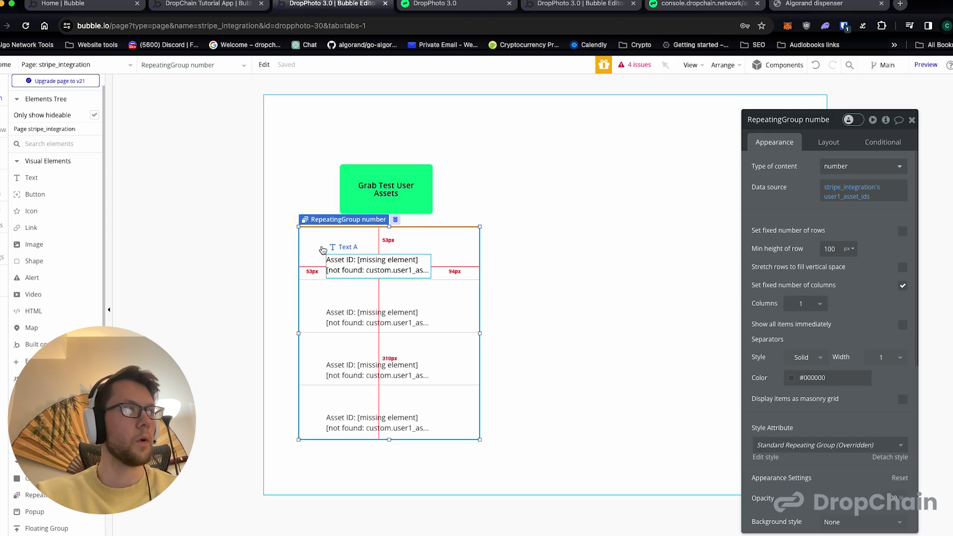
- Replace Text A's asset ID placeholder with stripe_integration's user1_asset_ids:item #Current cell's index
{"action": "left_click", "coordinate": [342, 263]}
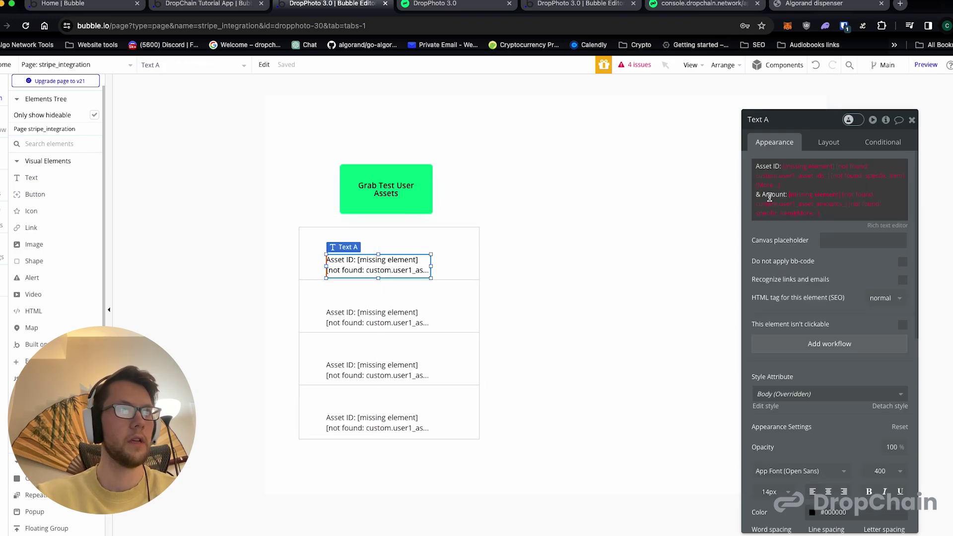
{"action": "triple_click", "coordinate": [769, 166]}
{"action": "left_click", "coordinate": [787, 166]}
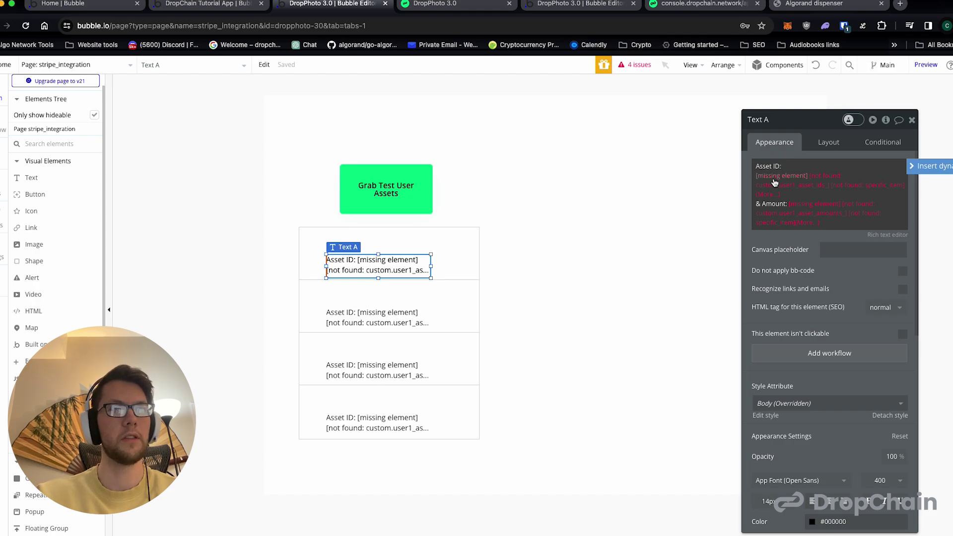
{"action": "left_click", "coordinate": [774, 180]}
{"action": "scroll", "coordinate": [834, 289], "scroll_direction": "down", "scroll_amount": 3}
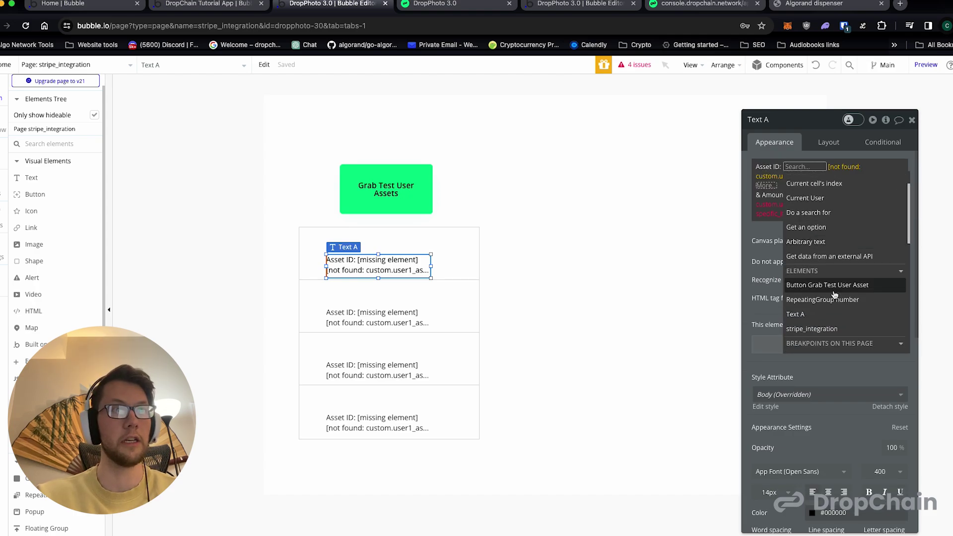
{"action": "left_click", "coordinate": [829, 310]}
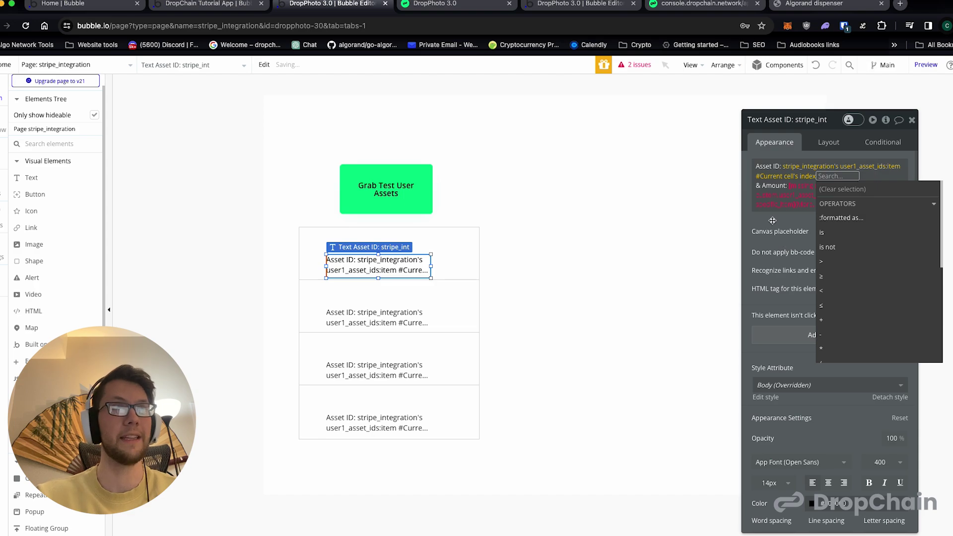
{"action": "left_click", "coordinate": [772, 219]}
- Replace the amount placeholder with stripe_integration's user1_asset_amounts:item #Current cell's index
{"action": "left_click", "coordinate": [797, 186]}
{"action": "scroll", "coordinate": [827, 282], "scroll_direction": "down", "scroll_amount": 2}
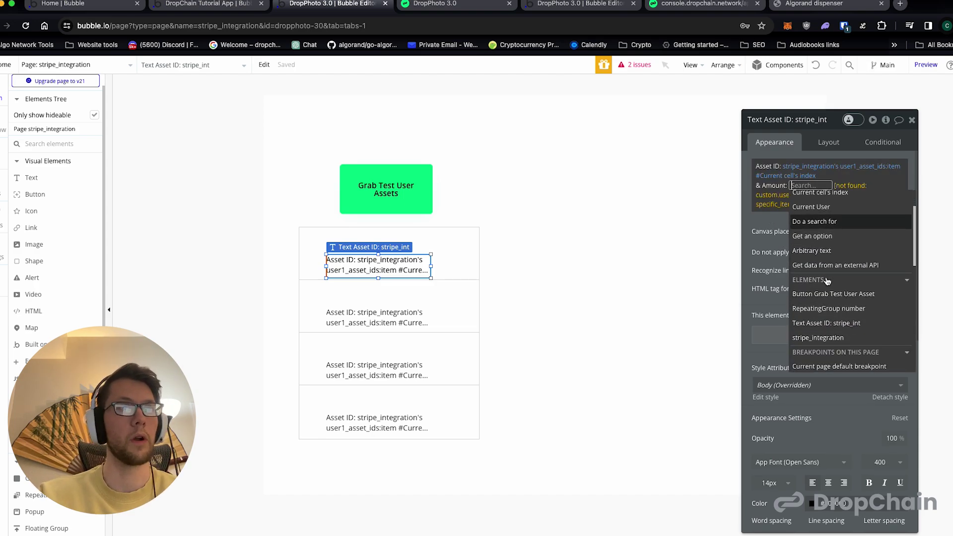
{"action": "left_click", "coordinate": [831, 341]}
{"action": "left_click", "coordinate": [751, 218]}
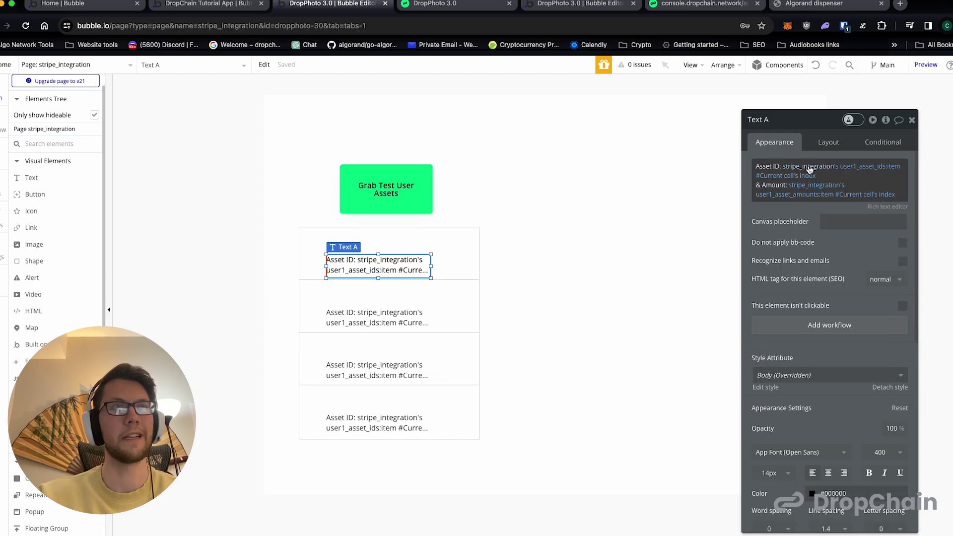
{"action": "mouse_move", "coordinate": [809, 169]}
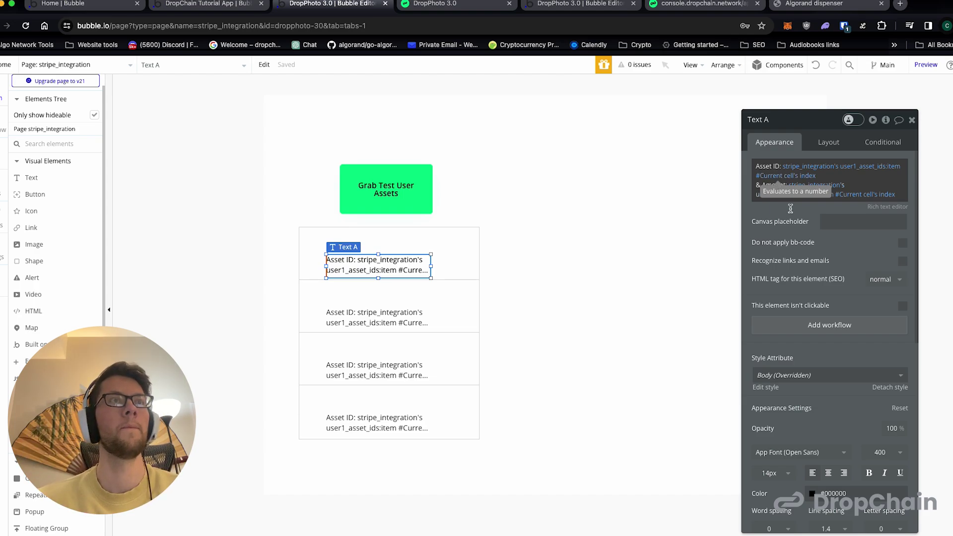
{"action": "left_click", "coordinate": [757, 166]}
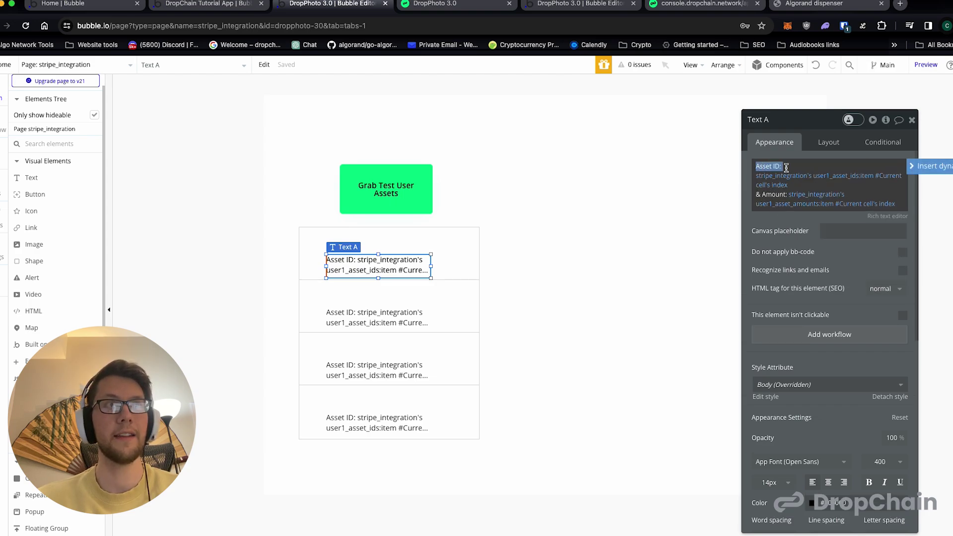
{"action": "left_click", "coordinate": [847, 182]}
{"action": "key", "text": "Return"}
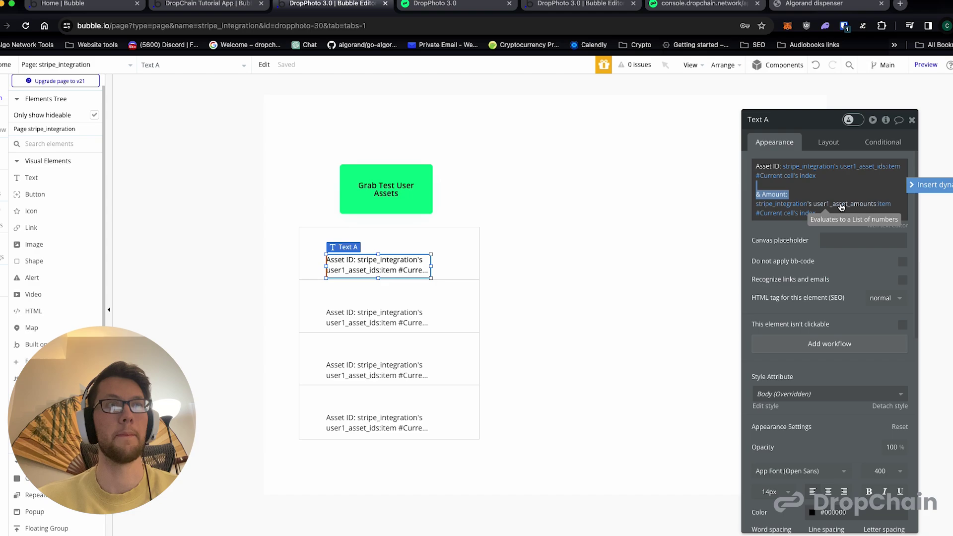
{"action": "key", "text": "BackSpace"}
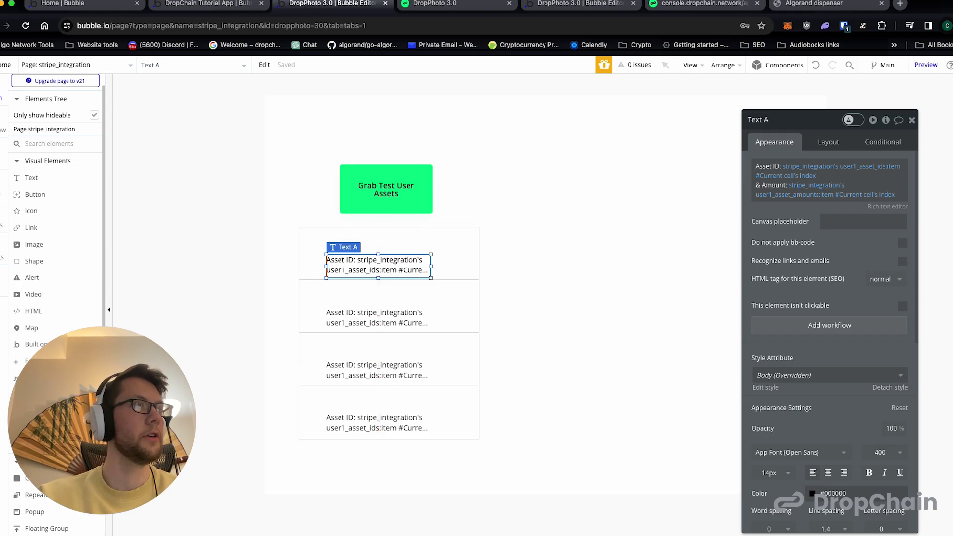
{"action": "left_click", "coordinate": [430, 6]}
- Grab the test user's assets in DropPhoto 3.0, checking asset 510002638 shows amount 500
{"action": "left_click", "coordinate": [26, 26]}
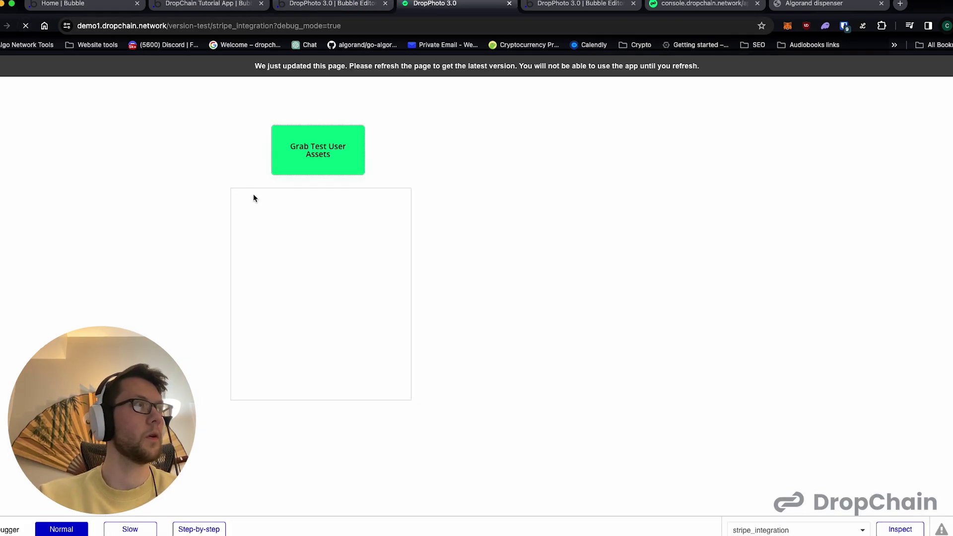
{"action": "left_click", "coordinate": [333, 165]}
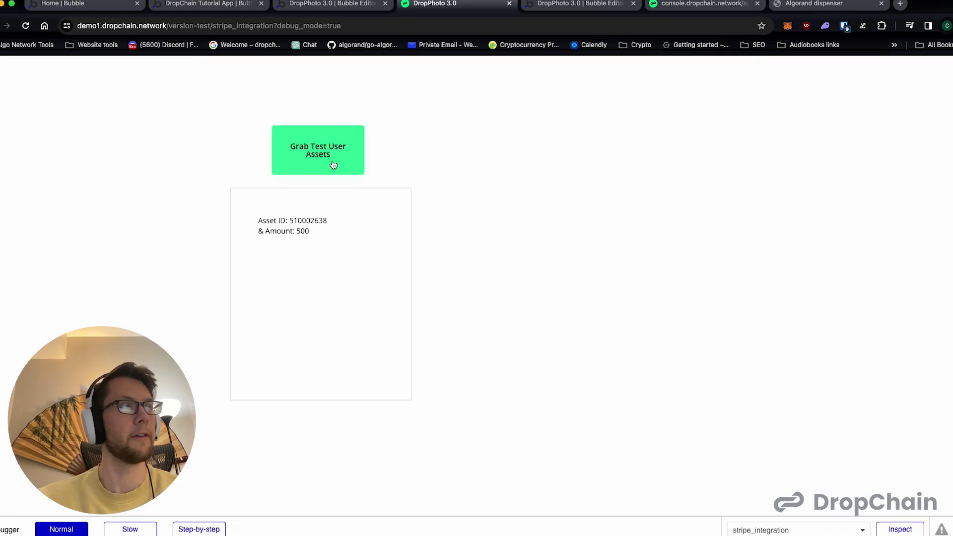
{"action": "left_click_drag", "start_coordinate": [291, 220], "coordinate": [332, 219]}
{"action": "left_click", "coordinate": [327, 228]}
{"action": "double_click", "coordinate": [302, 231]}
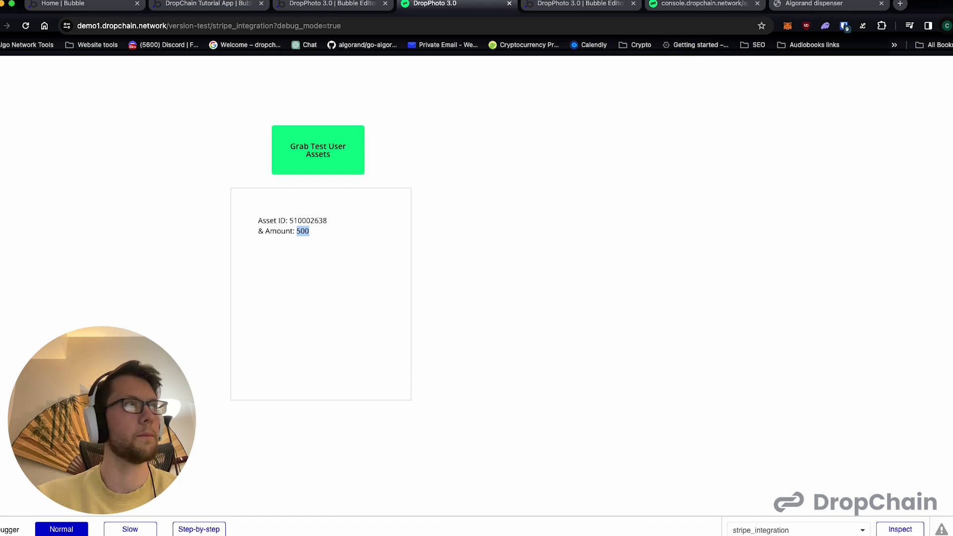
{"action": "left_click", "coordinate": [231, 5]}
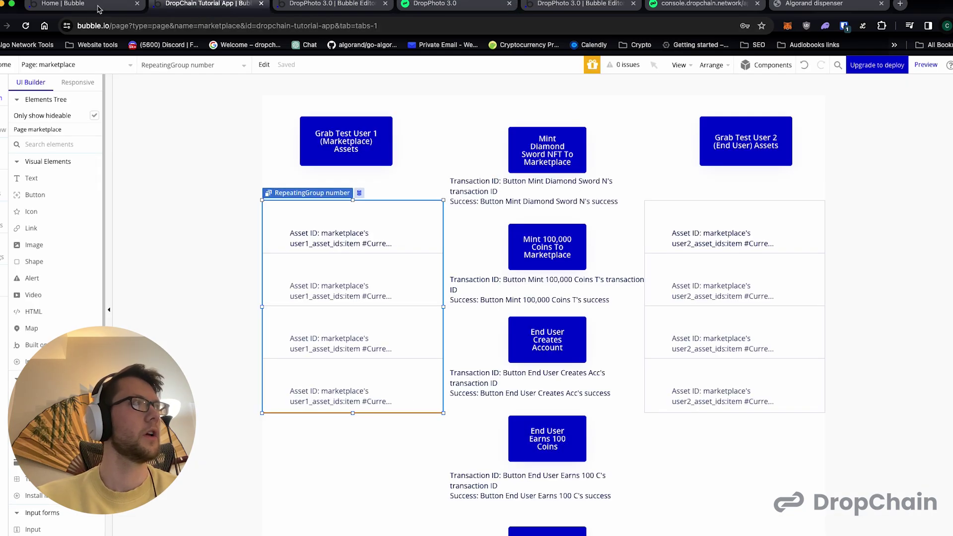
- Leave the marketplace page and open the index page from the page list
{"action": "left_click", "coordinate": [98, 6]}
{"action": "left_click", "coordinate": [214, 4]}
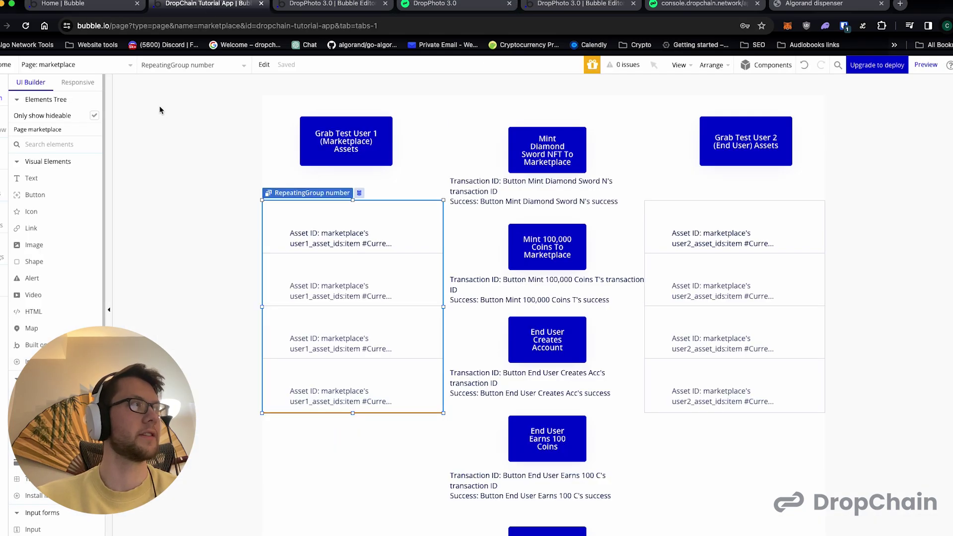
{"action": "left_click", "coordinate": [87, 66]}
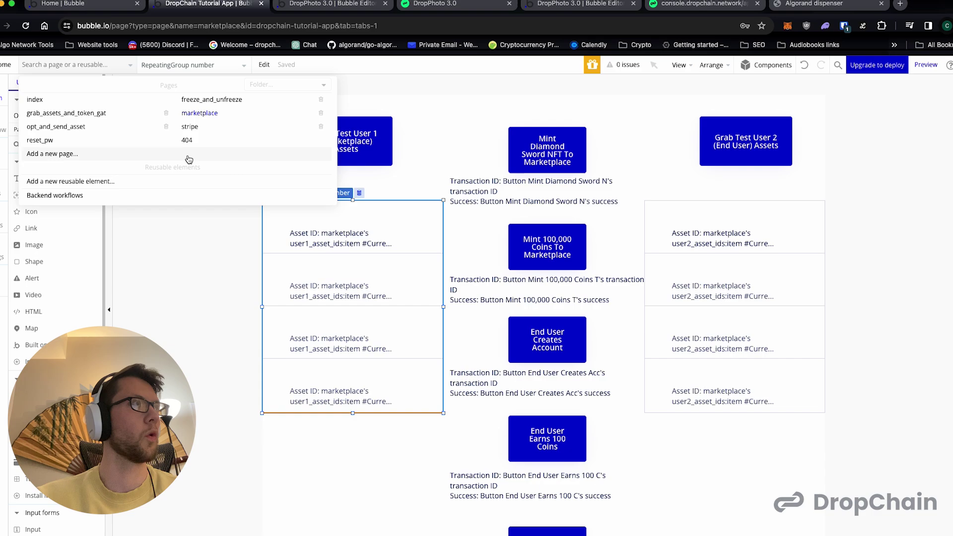
{"action": "left_click", "coordinate": [261, 71]}
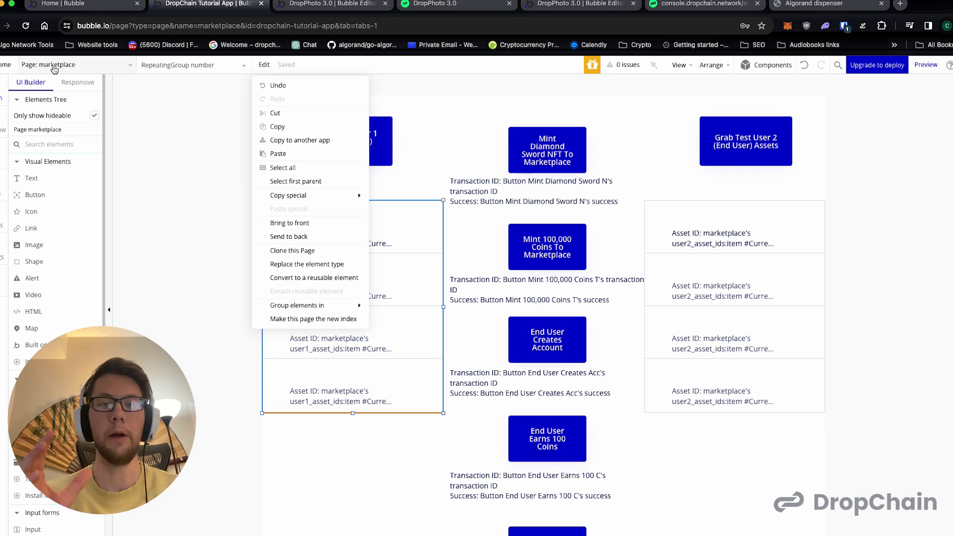
{"action": "left_click", "coordinate": [114, 103]}
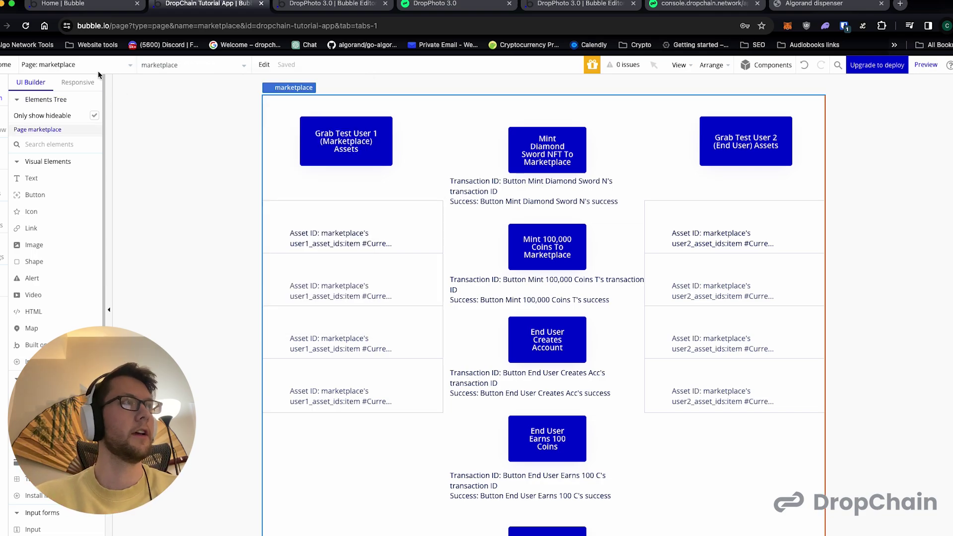
{"action": "left_click", "coordinate": [78, 65]}
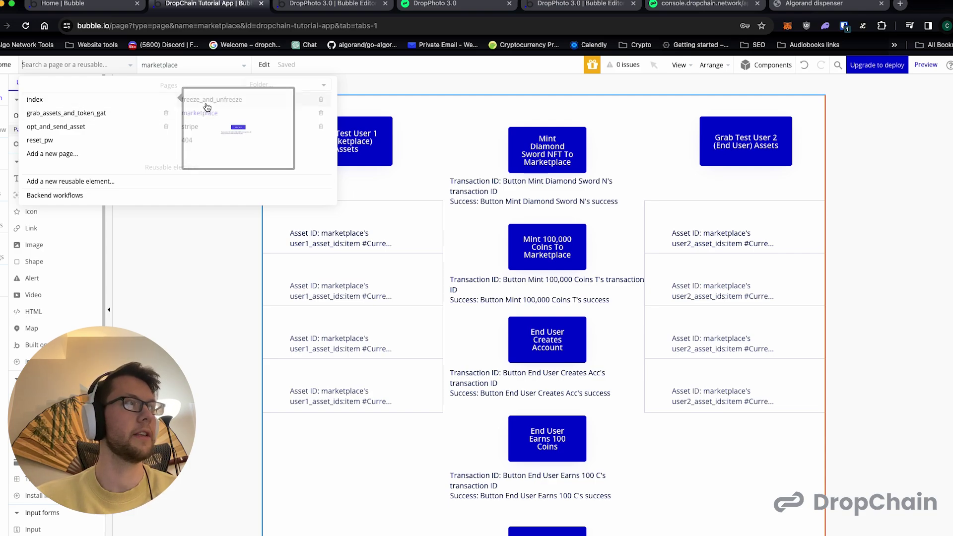
{"action": "left_click", "coordinate": [58, 100]}
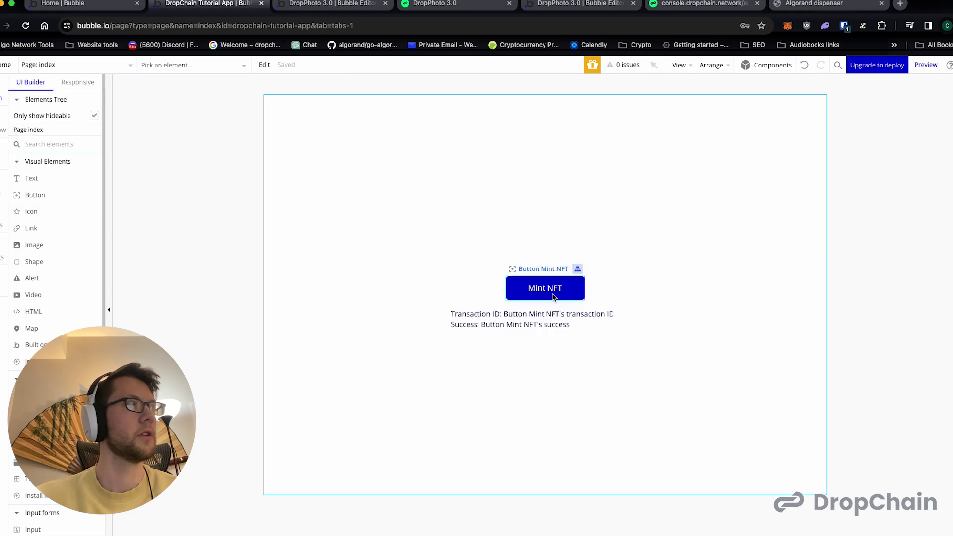
- Inspect the transaction text, then open 'When Button Mint NFT is clicked' and its Asset Mint step
{"action": "left_click", "coordinate": [519, 315]}
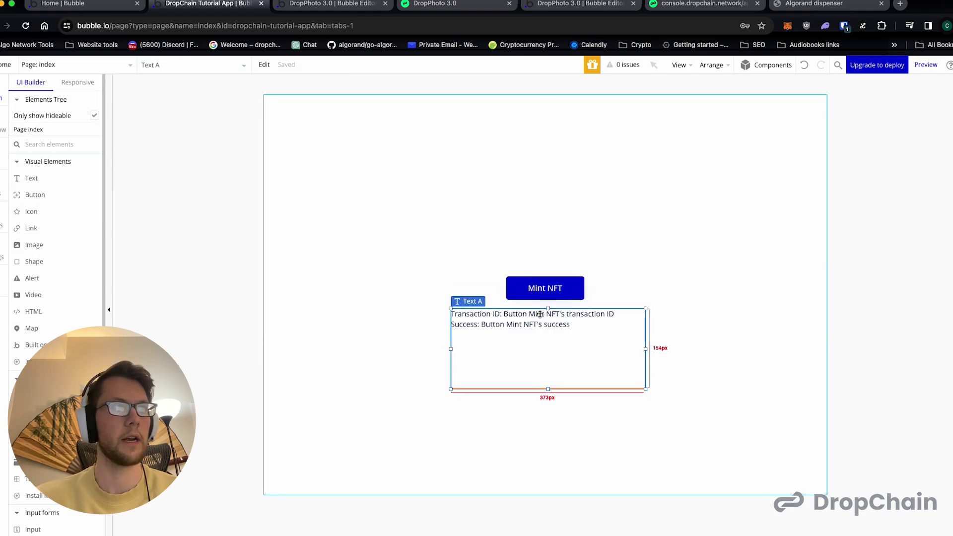
{"action": "double_click", "coordinate": [540, 315]}
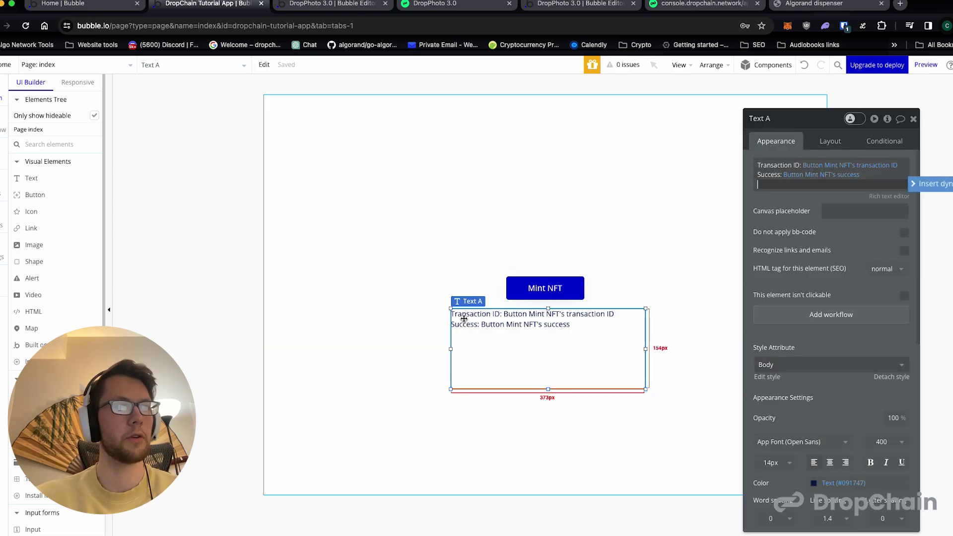
{"action": "left_click", "coordinate": [831, 166]}
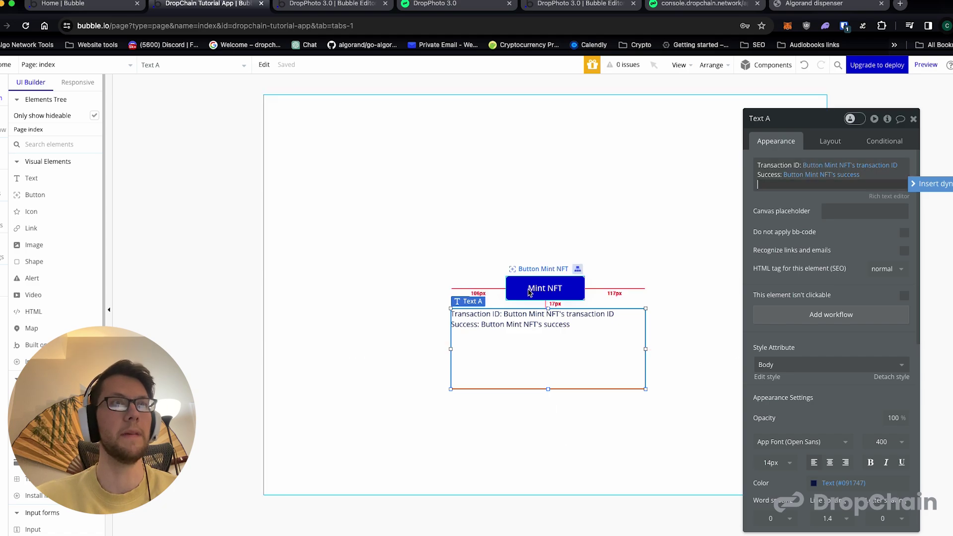
{"action": "left_click", "coordinate": [4, 129]}
{"action": "left_click", "coordinate": [65, 129]}
{"action": "left_click", "coordinate": [86, 197]}
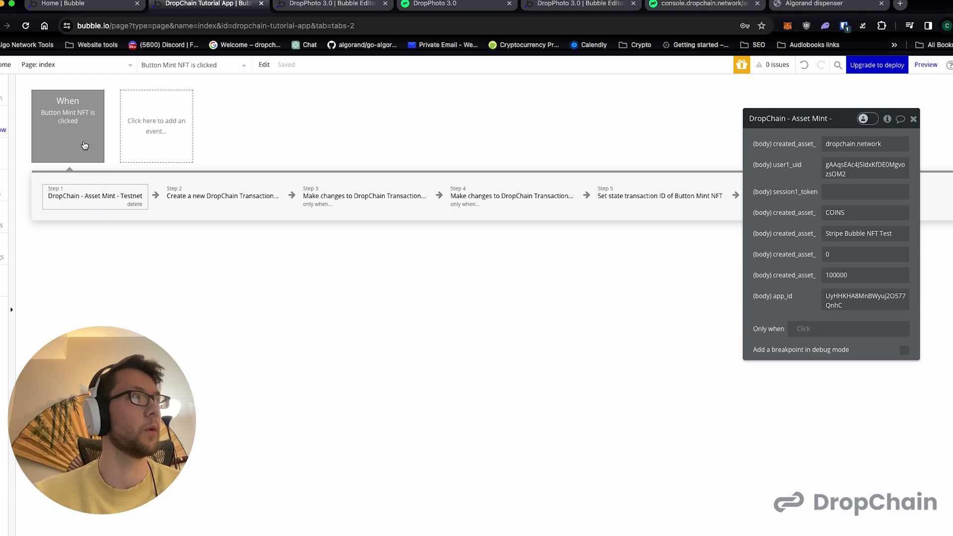
- Change the mint step's unit from COINS to STRIPE and its name to Stripe Coins
{"action": "left_click", "coordinate": [193, 197]}
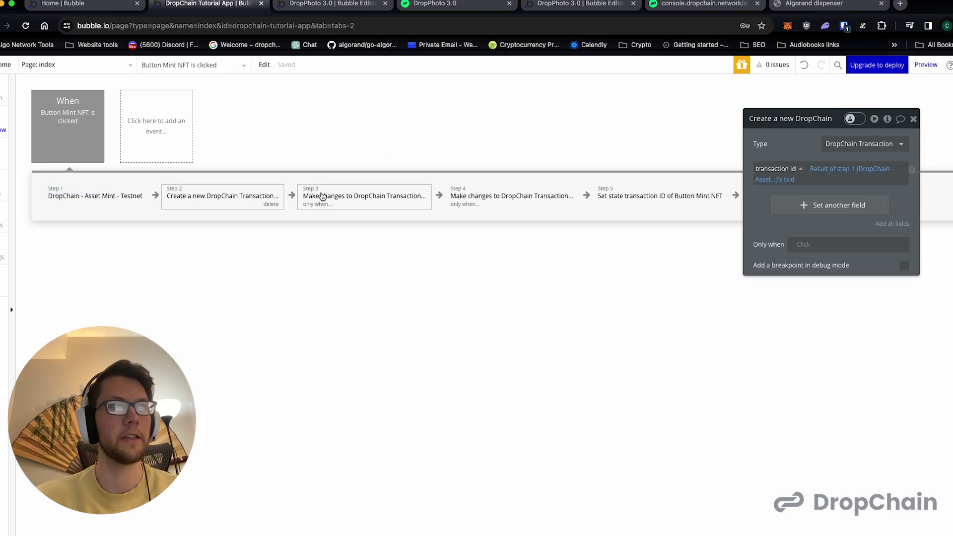
{"action": "left_click", "coordinate": [104, 201]}
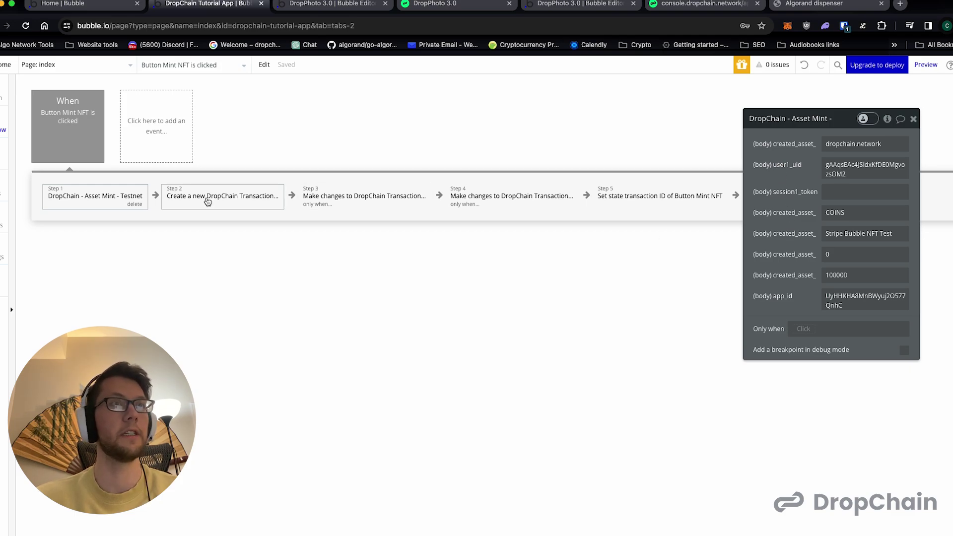
{"action": "left_click", "coordinate": [859, 213]}
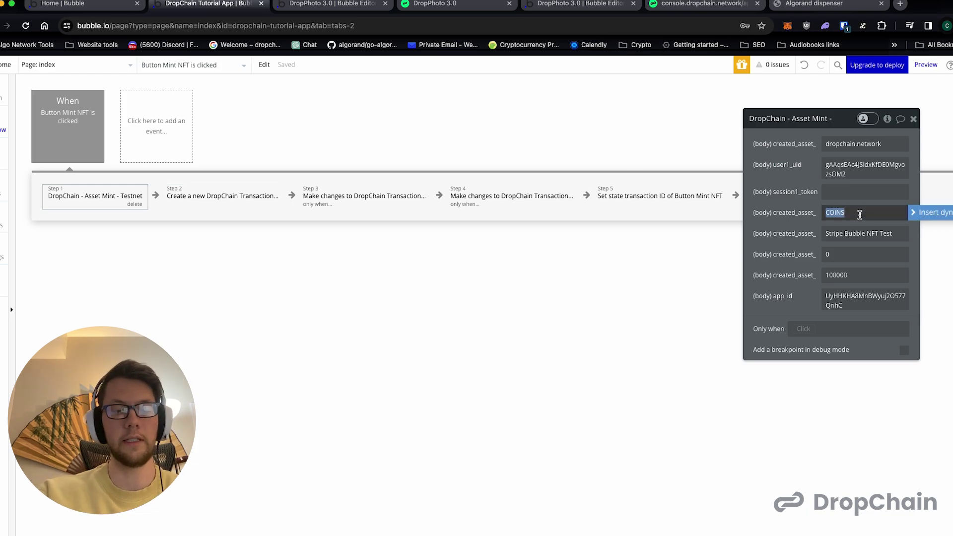
{"action": "type", "text": "STRIPE"}
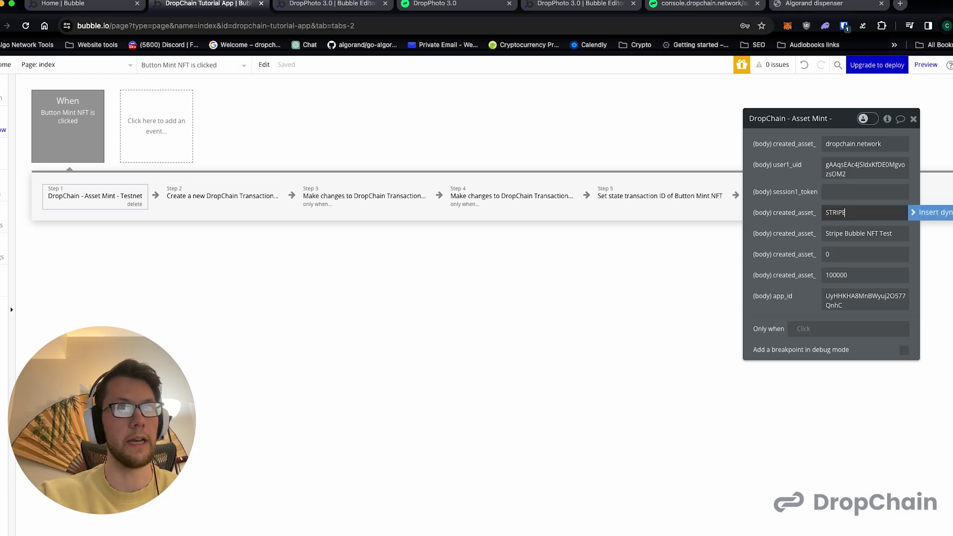
{"action": "key", "text": "Tab"}
{"action": "type", "text": "STRIPE"}
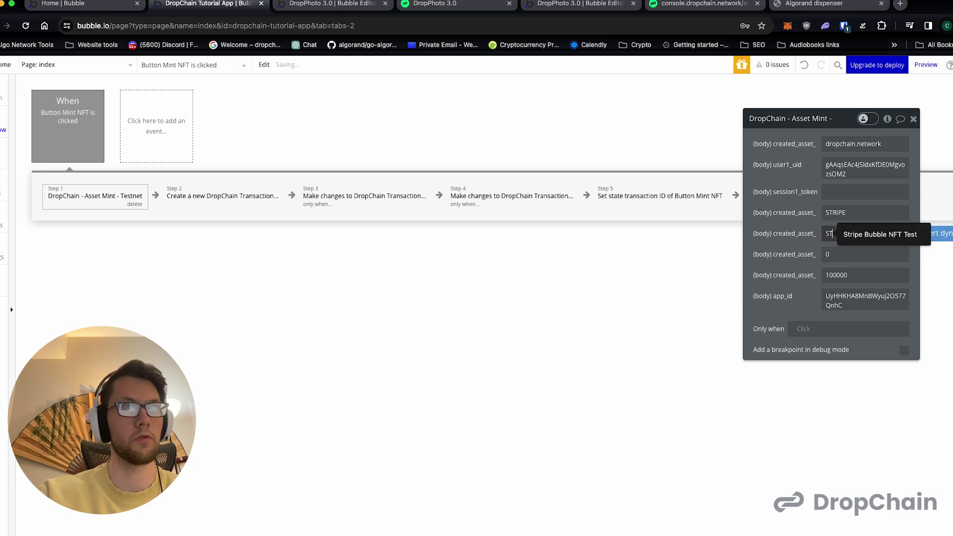
{"action": "key", "text": "BackSpace"}
{"action": "key", "text": "BackSpace"}
{"action": "key", "text": "BackSpace"}
{"action": "key", "text": "BackSpace"}
{"action": "key", "text": "BackSpace"}
{"action": "key", "text": "BackSpace"}
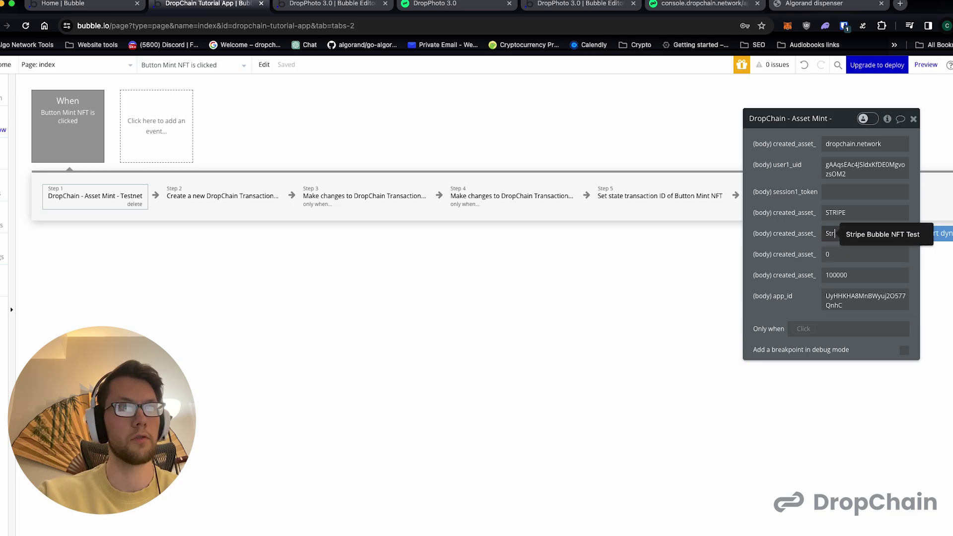
{"action": "type", "text": "Stripe Coins"}
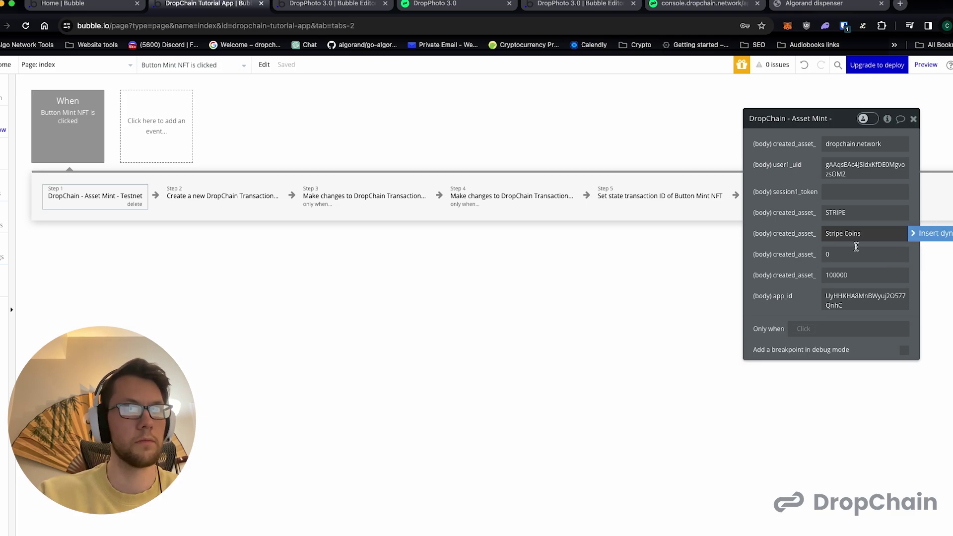
- Raise the mint supply from 100000 to 1000000
{"action": "double_click", "coordinate": [850, 276]}
{"action": "key", "text": "Right"}
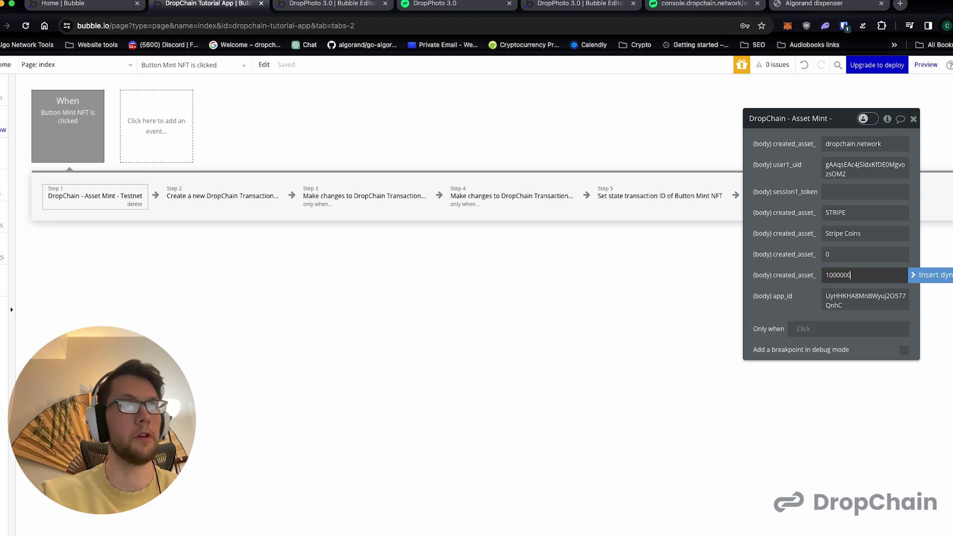
{"action": "type", "text": "0"}
{"action": "left_click", "coordinate": [773, 292]}
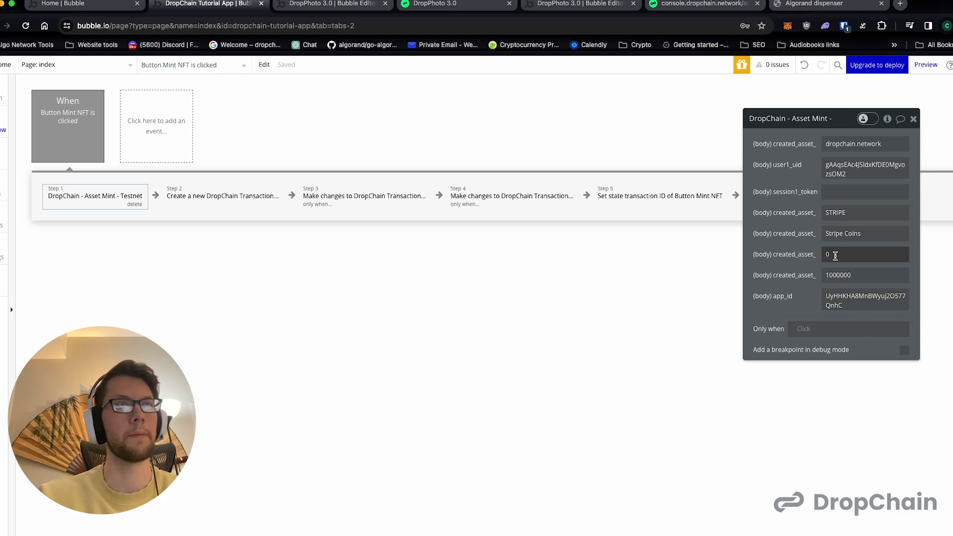
- Review workflow steps 2–5, then launch the index page in debug preview
{"action": "left_click", "coordinate": [214, 195]}
{"action": "left_click", "coordinate": [352, 192]}
{"action": "left_click", "coordinate": [244, 196]}
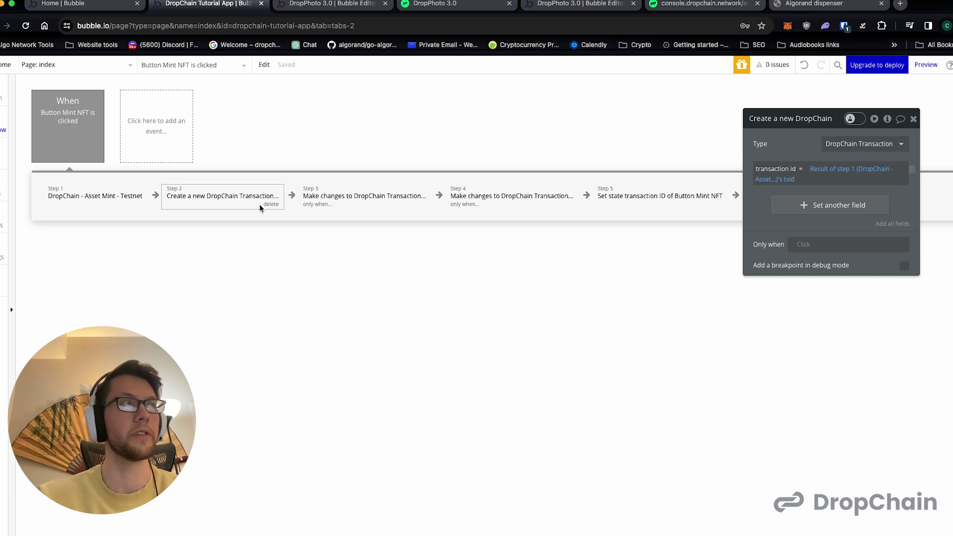
{"action": "left_click", "coordinate": [333, 198]}
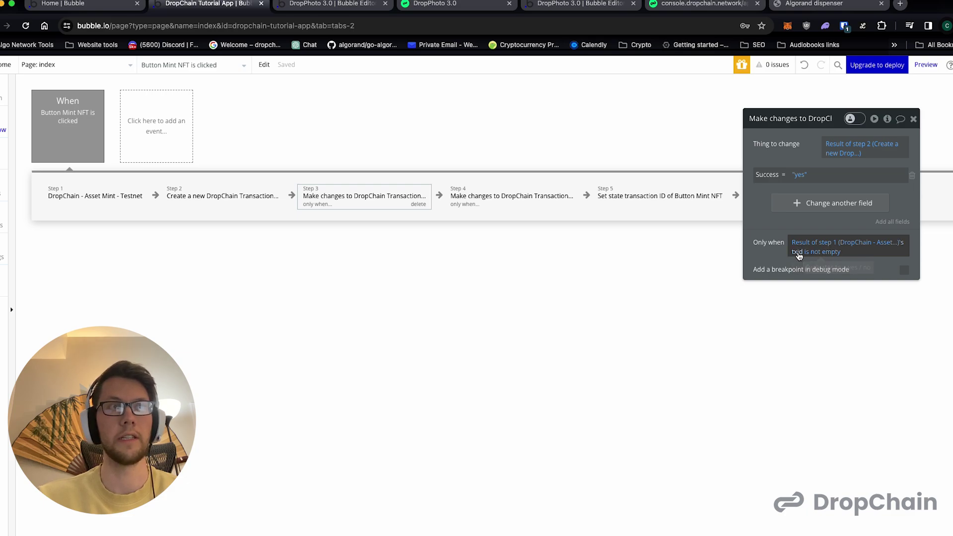
{"action": "left_click", "coordinate": [492, 196]}
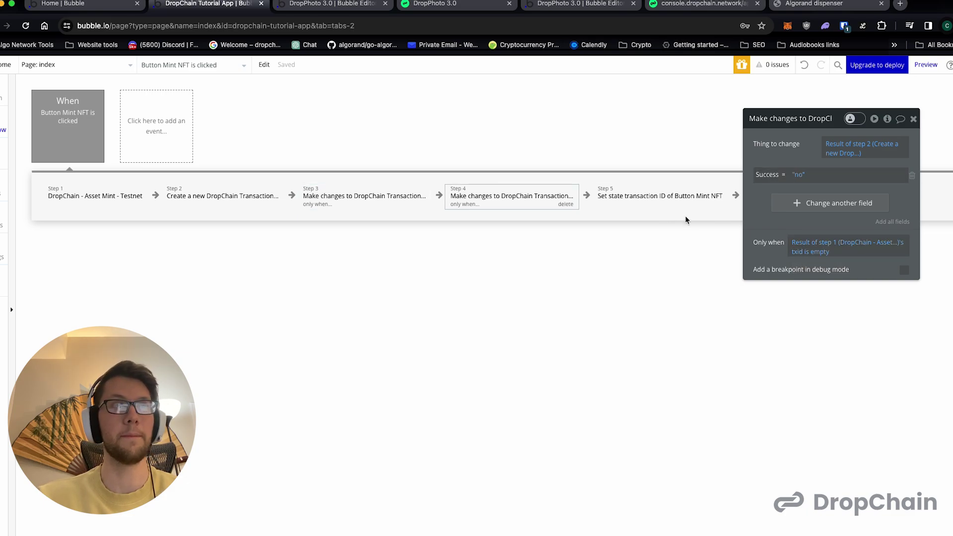
{"action": "left_click", "coordinate": [669, 198]}
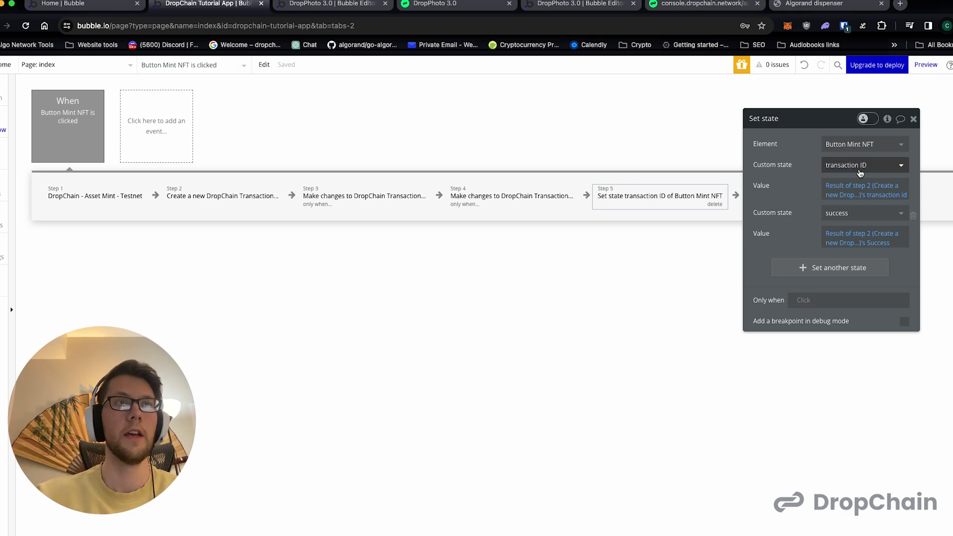
{"action": "left_click_drag", "start_coordinate": [834, 123], "coordinate": [860, 250]}
{"action": "left_click", "coordinate": [920, 71]}
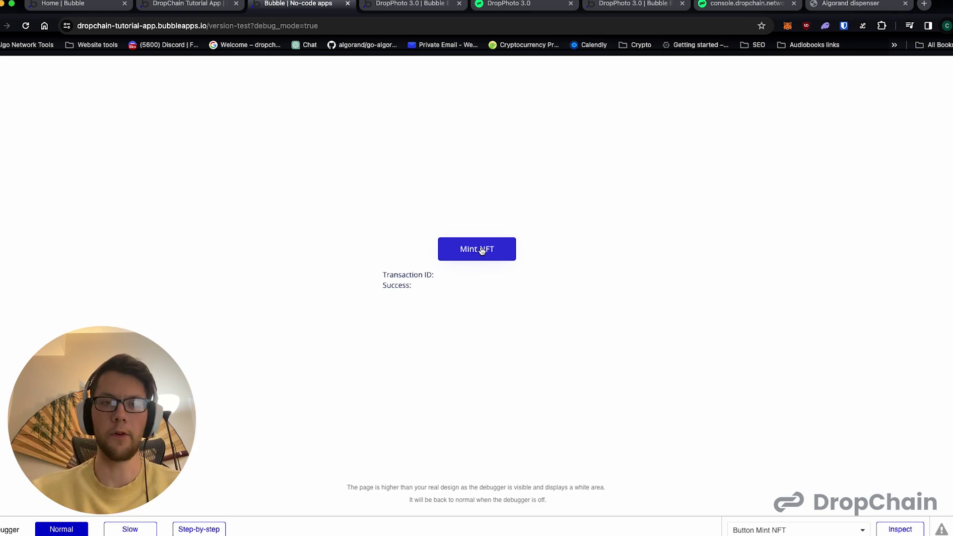
- Mint NFT in the preview and select the returned transaction ID once Success: yes appears
{"action": "left_click", "coordinate": [487, 251]}
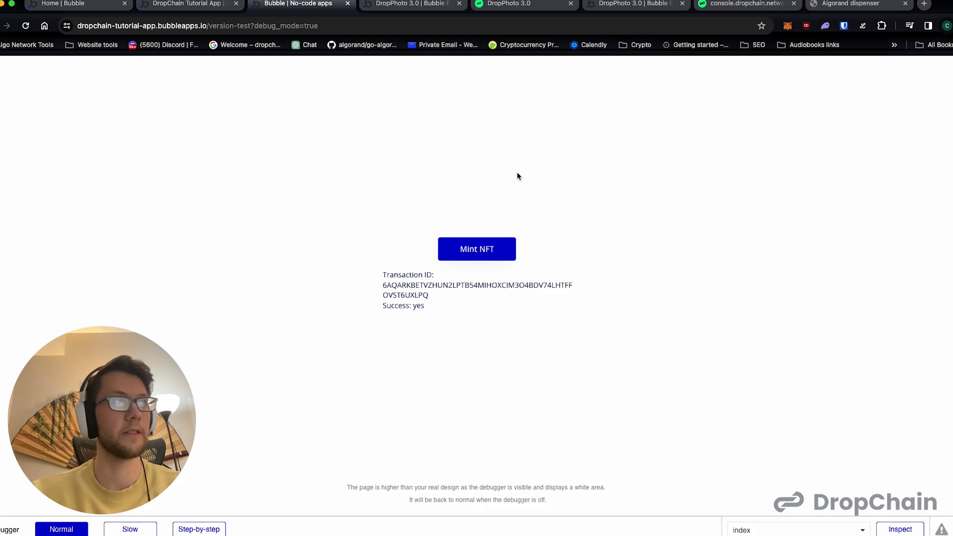
{"action": "double_click", "coordinate": [438, 284]}
{"action": "key", "text": "super+c"}
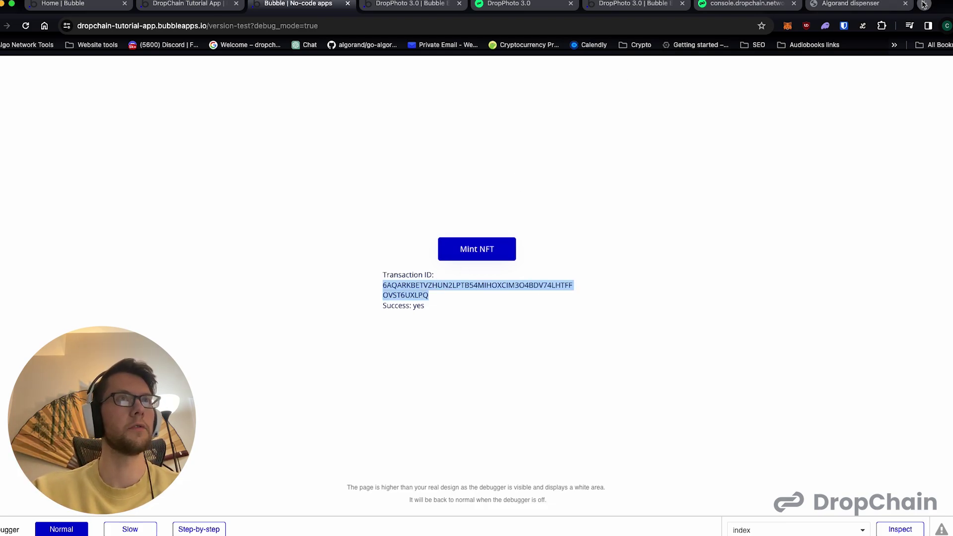
- Open algoexplorer.io and switch it to the TESTNET network
{"action": "left_click", "coordinate": [850, 3]}
{"action": "left_click", "coordinate": [647, 25]}
{"action": "type", "text": "algoe"}
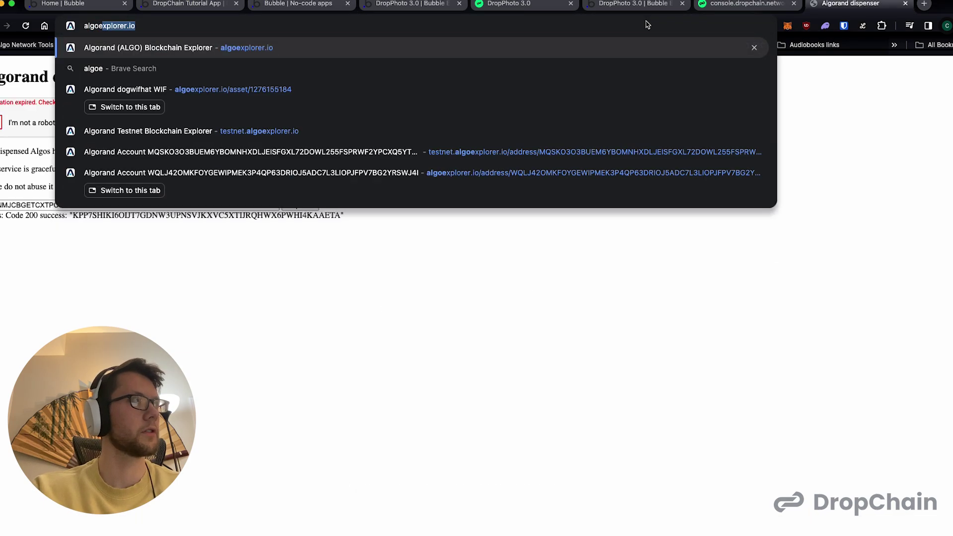
{"action": "key", "text": "Return"}
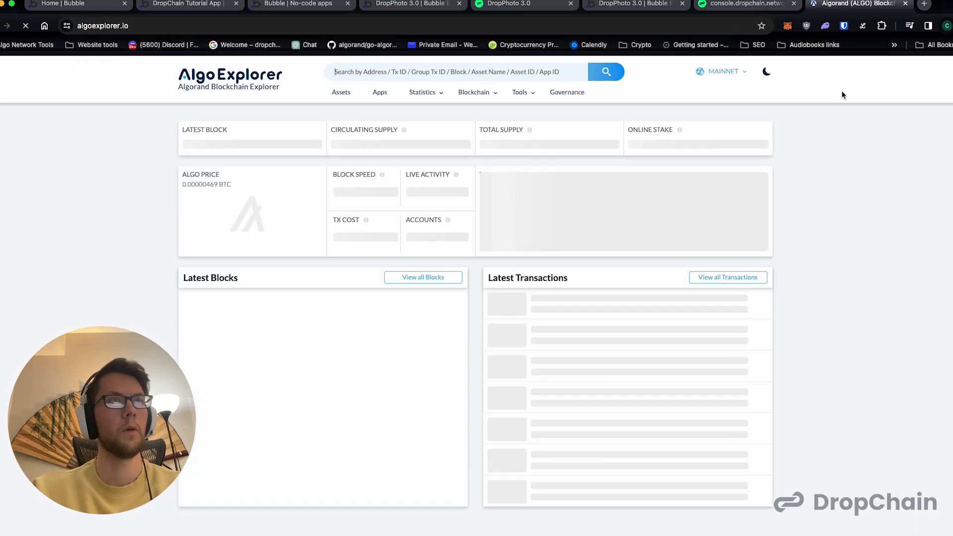
{"action": "left_click", "coordinate": [717, 72]}
{"action": "left_click", "coordinate": [717, 118]}
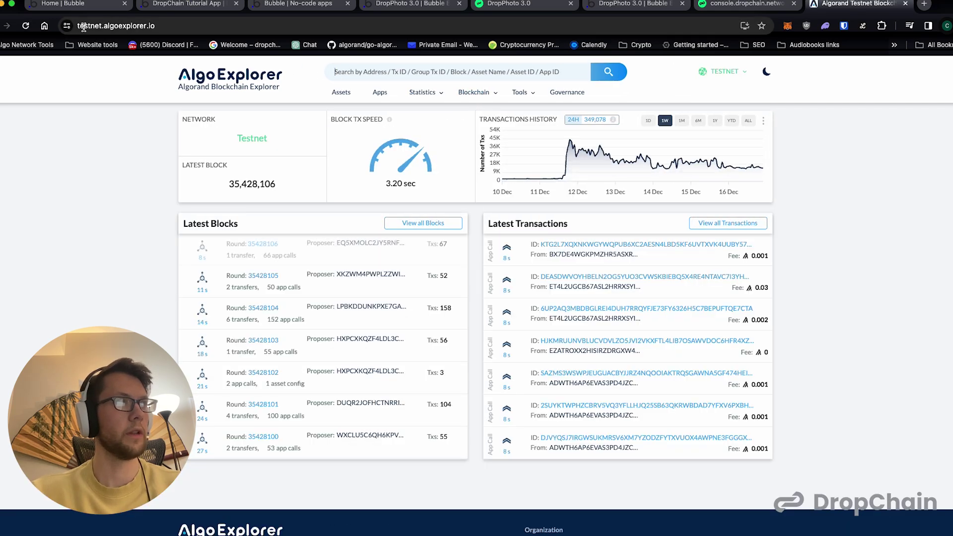
{"action": "left_click", "coordinate": [83, 26]}
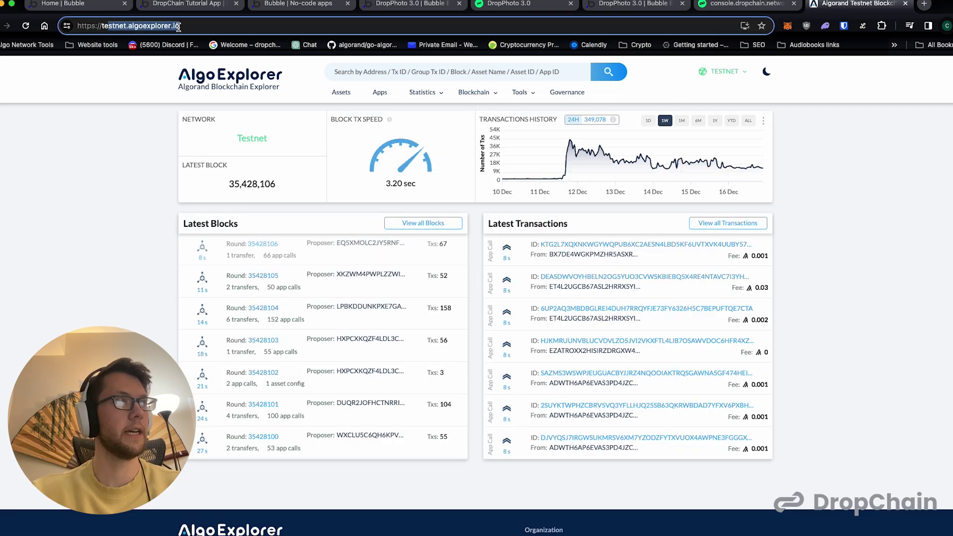
- Search the minting transaction ID and read unit STRIPE and asset ID 514464430
{"action": "left_click", "coordinate": [354, 68]}
{"action": "key", "text": "super+v"}
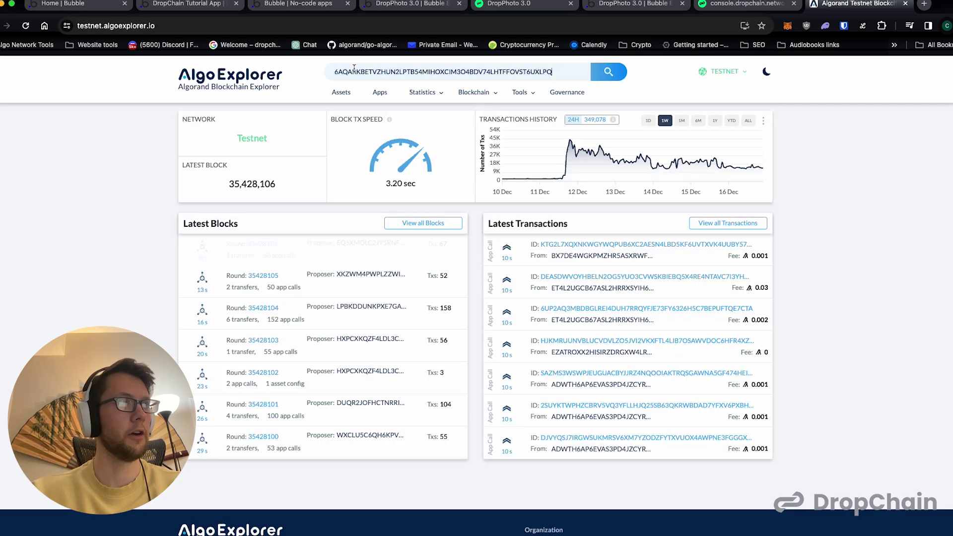
{"action": "key", "text": "Return"}
{"action": "scroll", "coordinate": [390, 236], "scroll_direction": "down", "scroll_amount": 1}
{"action": "scroll", "coordinate": [390, 237], "scroll_direction": "down", "scroll_amount": 1}
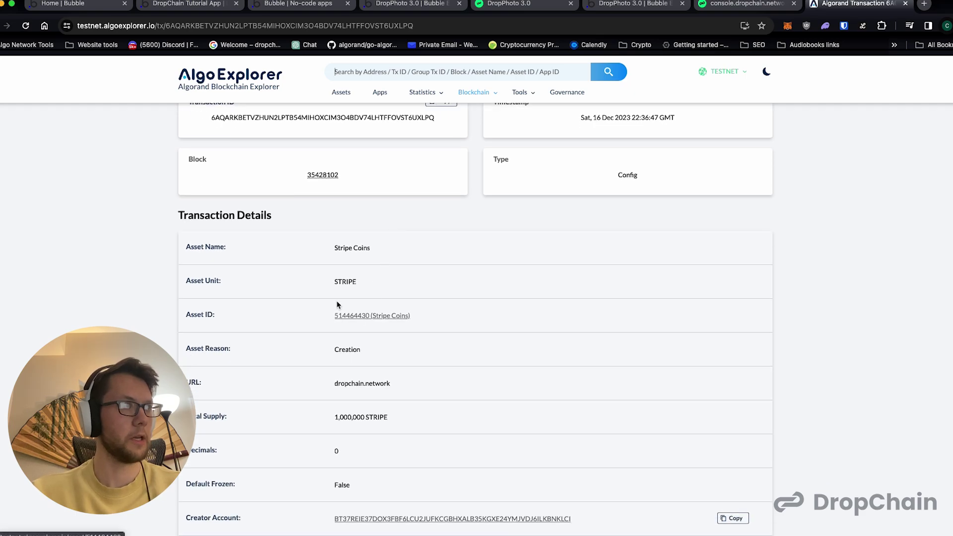
{"action": "double_click", "coordinate": [342, 282]}
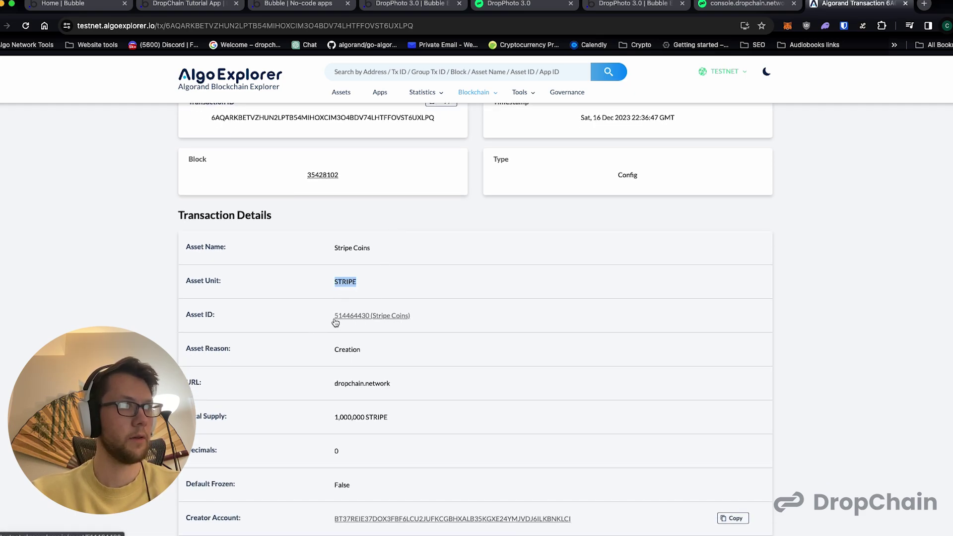
{"action": "left_click_drag", "start_coordinate": [335, 316], "coordinate": [370, 317]}
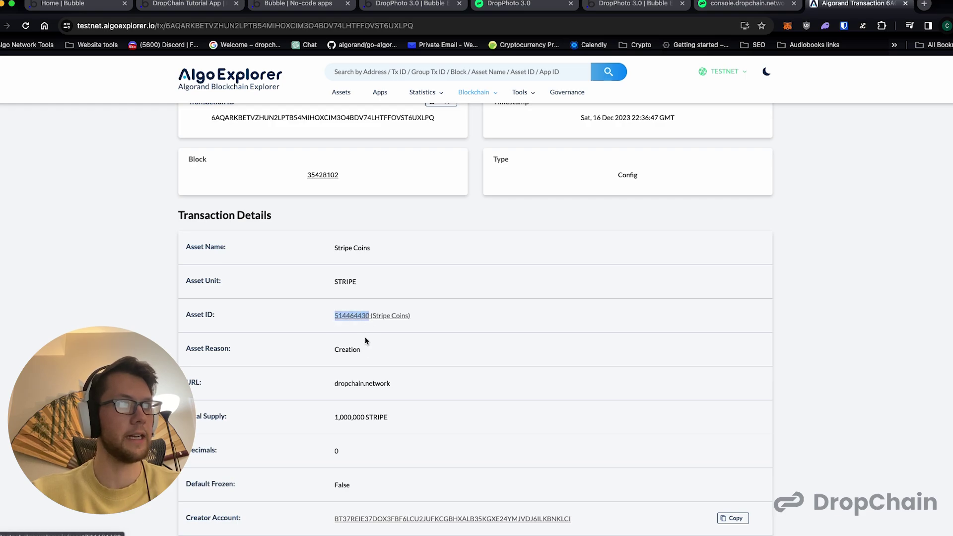
- Check the 1,000,000 supply details, then return to Bubble's test preview
{"action": "scroll", "coordinate": [323, 351], "scroll_direction": "down", "scroll_amount": 2}
{"action": "left_click", "coordinate": [339, 366]}
{"action": "left_click_drag", "start_coordinate": [379, 365], "coordinate": [352, 368]}
{"action": "scroll", "coordinate": [350, 409], "scroll_direction": "down", "scroll_amount": 2}
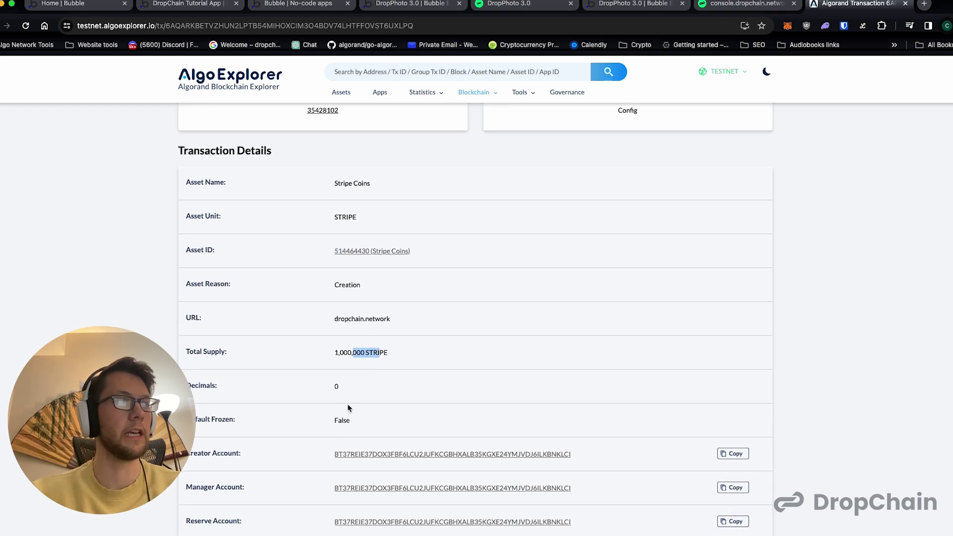
{"action": "scroll", "coordinate": [362, 320], "scroll_direction": "up", "scroll_amount": 5}
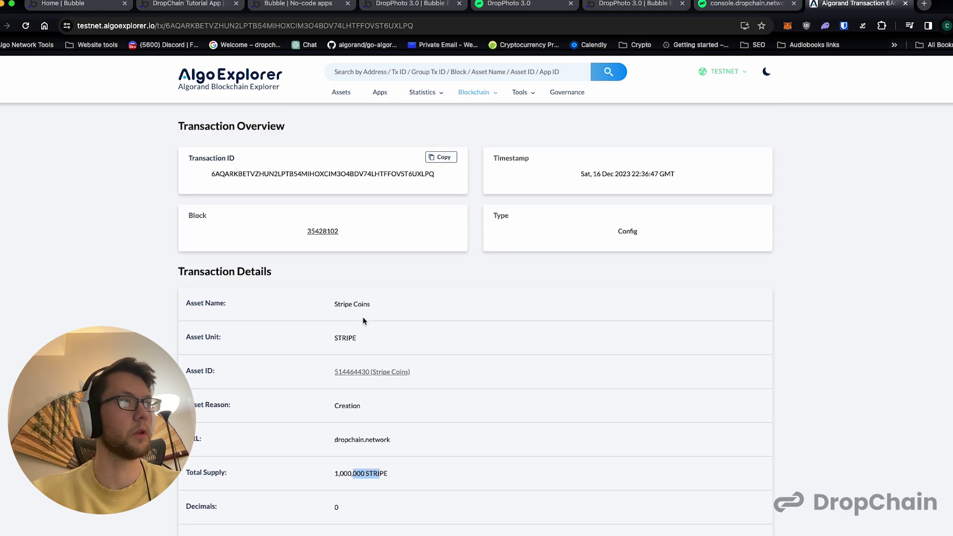
{"action": "left_click", "coordinate": [199, 14]}
{"action": "left_click", "coordinate": [274, 15]}
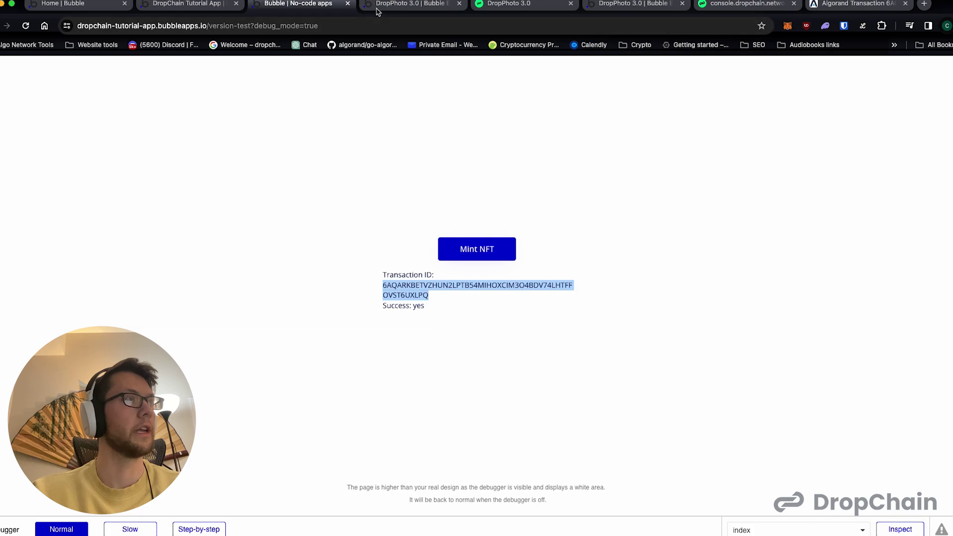
- Look over the DropPhoto editor, Mint NFT test page and AlgoExplorer tabs, ending in the DropPhoto 3.0 editor
{"action": "left_click", "coordinate": [380, 11]}
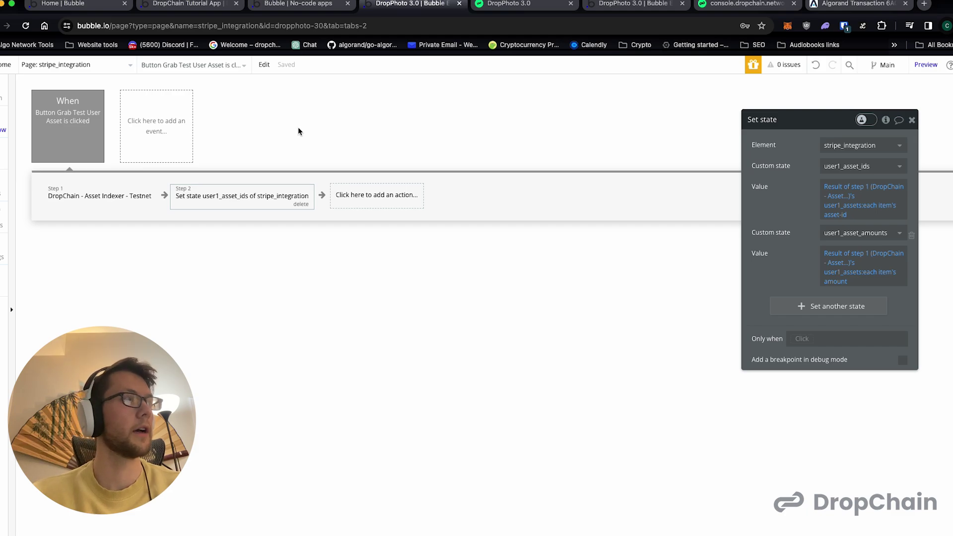
{"action": "left_click", "coordinate": [298, 5]}
{"action": "left_click", "coordinate": [394, 5]}
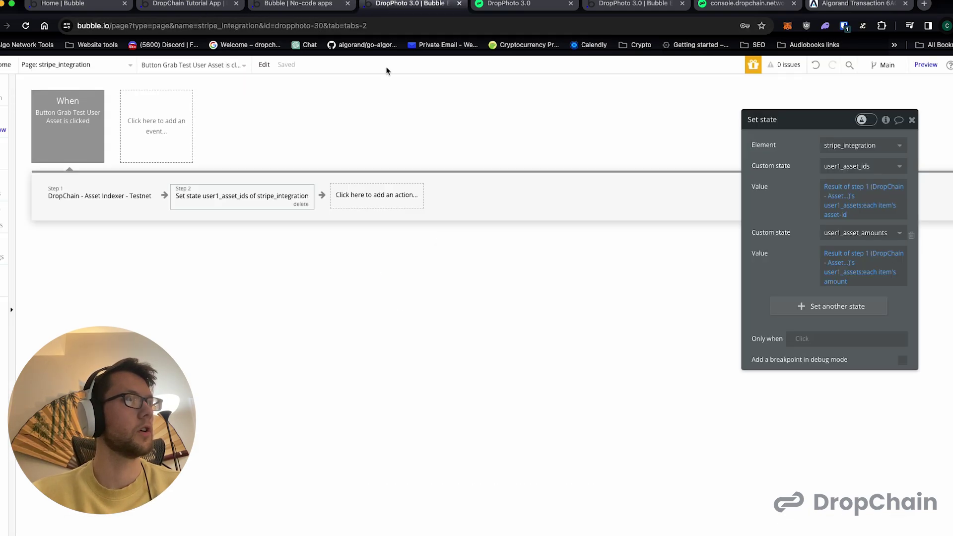
{"action": "left_click", "coordinate": [121, 201]}
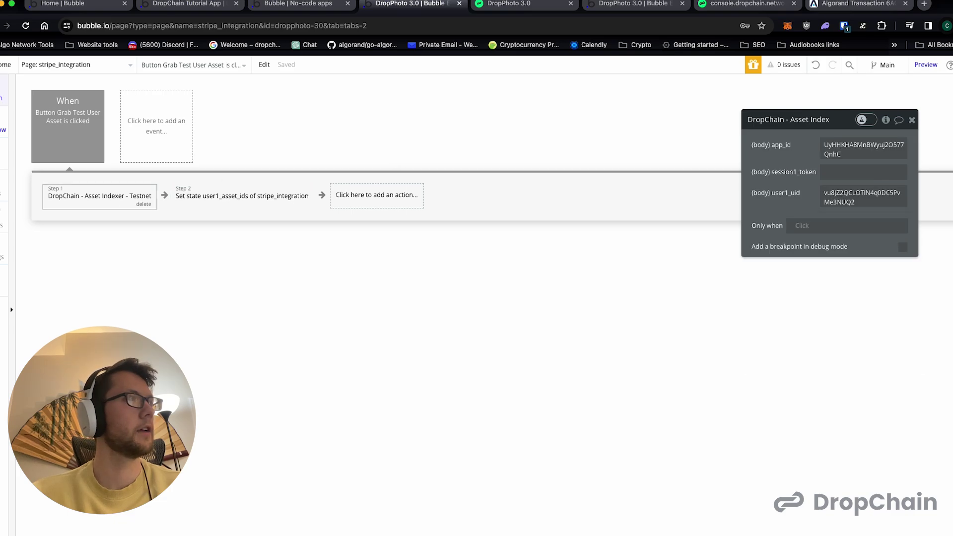
{"action": "left_click", "coordinate": [2, 97]}
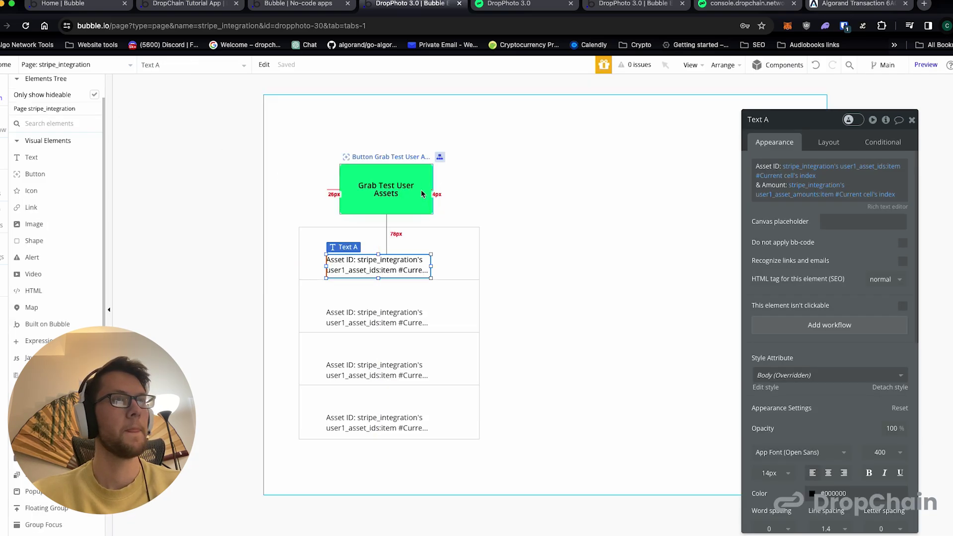
{"action": "left_click", "coordinate": [829, 4]}
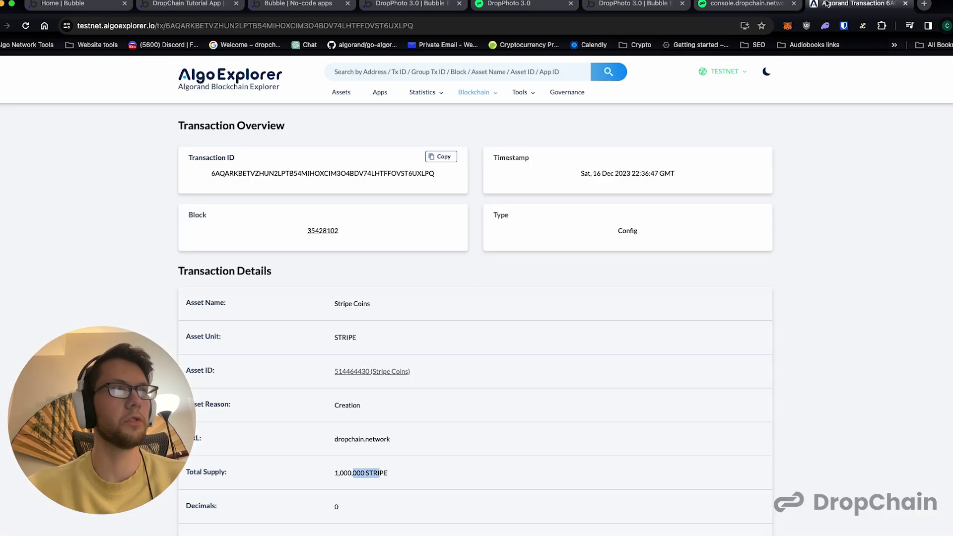
{"action": "left_click", "coordinate": [354, 453]}
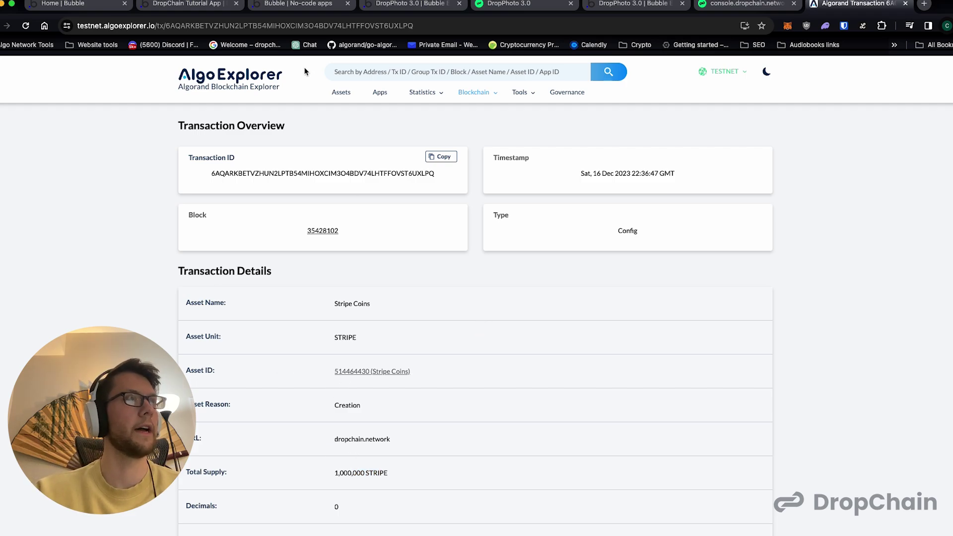
{"action": "left_click", "coordinate": [283, 6]}
{"action": "left_click", "coordinate": [208, 6]}
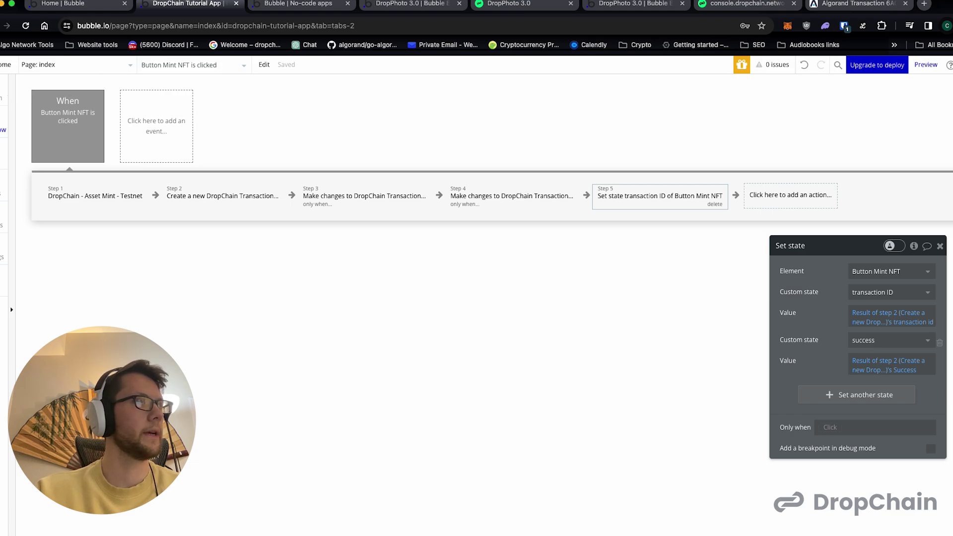
{"action": "left_click", "coordinate": [280, 4]}
{"action": "left_click", "coordinate": [392, 2]}
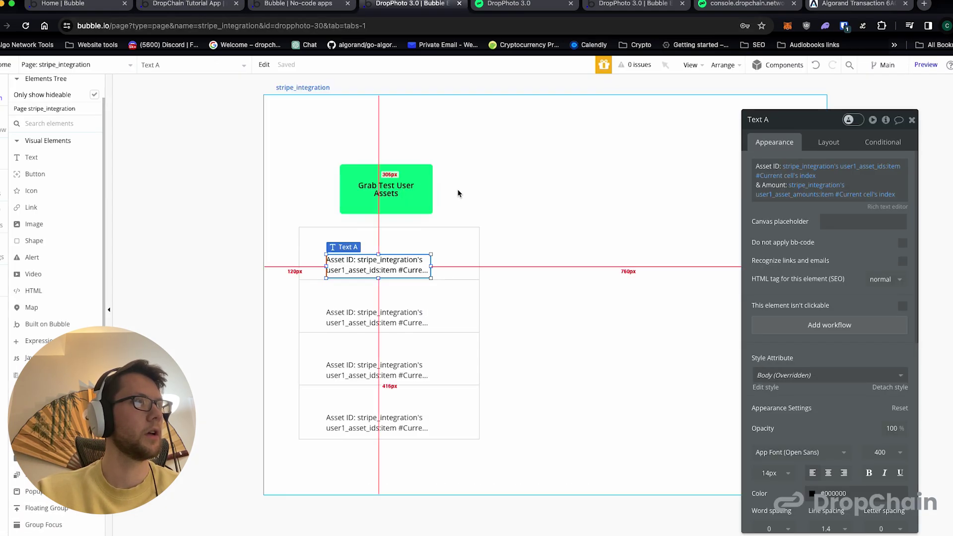
- Place a copy of the Grab Test User Assets button to its right, labelled 'Buy 500 Coins'
{"action": "left_click", "coordinate": [416, 193]}
{"action": "left_click_drag", "start_coordinate": [416, 193], "coordinate": [655, 188]}
{"action": "triple_click", "coordinate": [813, 166]}
{"action": "type", "text": "Buy 500 Coins"}
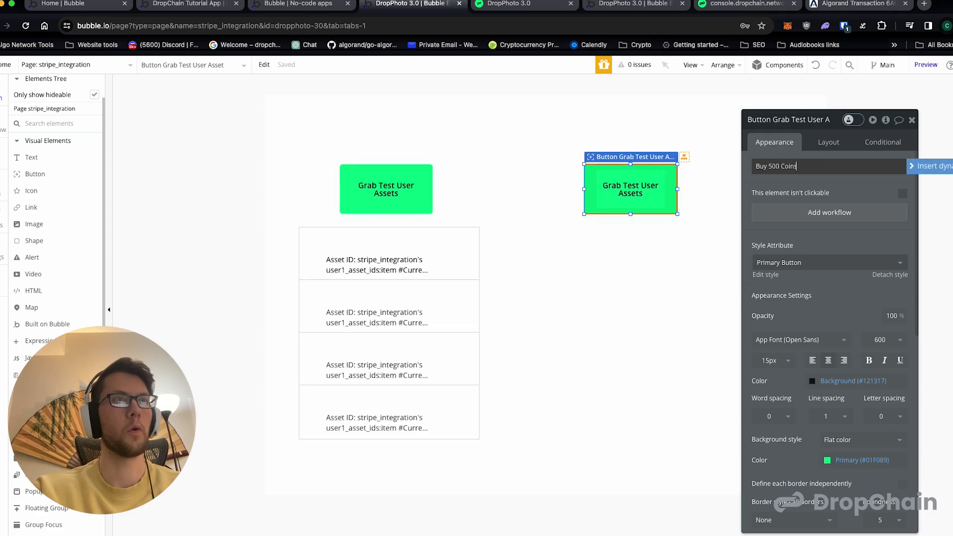
- Give Buy 500 Coins a click workflow with an 'Open an external website' action
{"action": "left_click", "coordinate": [832, 216]}
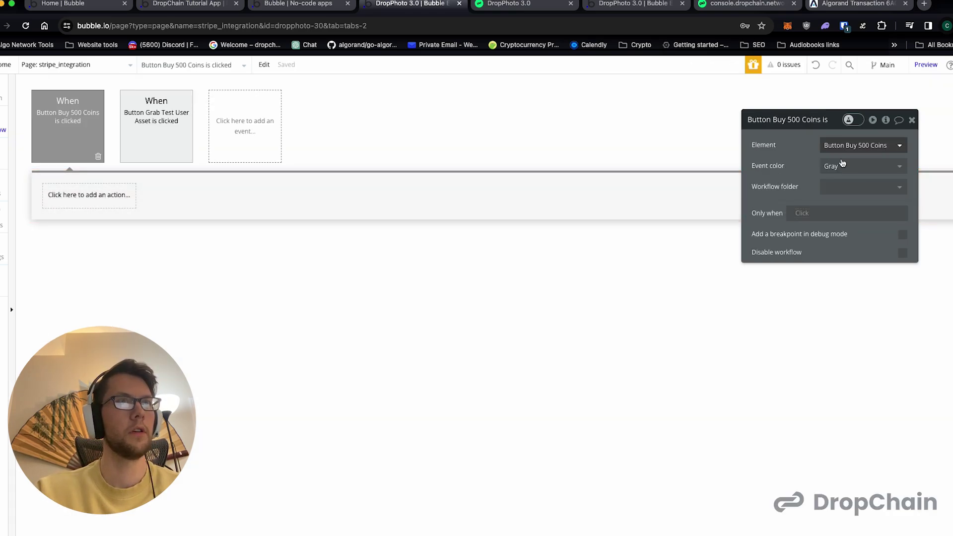
{"action": "left_click", "coordinate": [95, 205]}
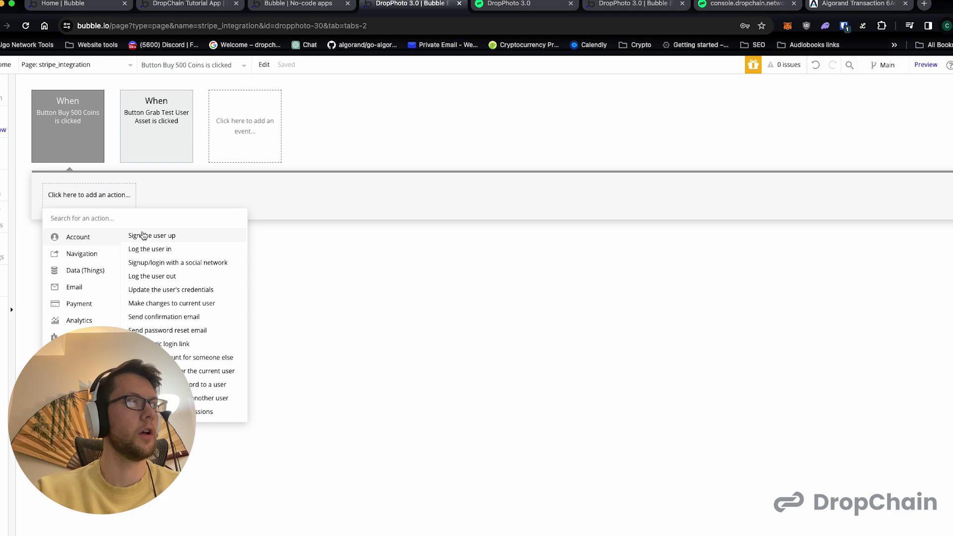
{"action": "type", "text": "exter"}
{"action": "left_click", "coordinate": [131, 235]}
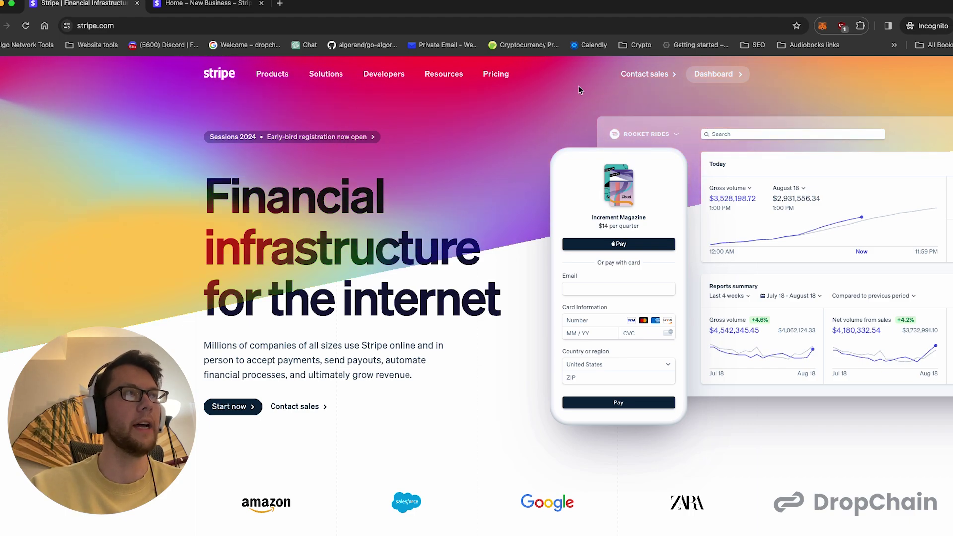
- Go to the Stripe dashboard and show its Payment links list
{"action": "left_click", "coordinate": [222, 5]}
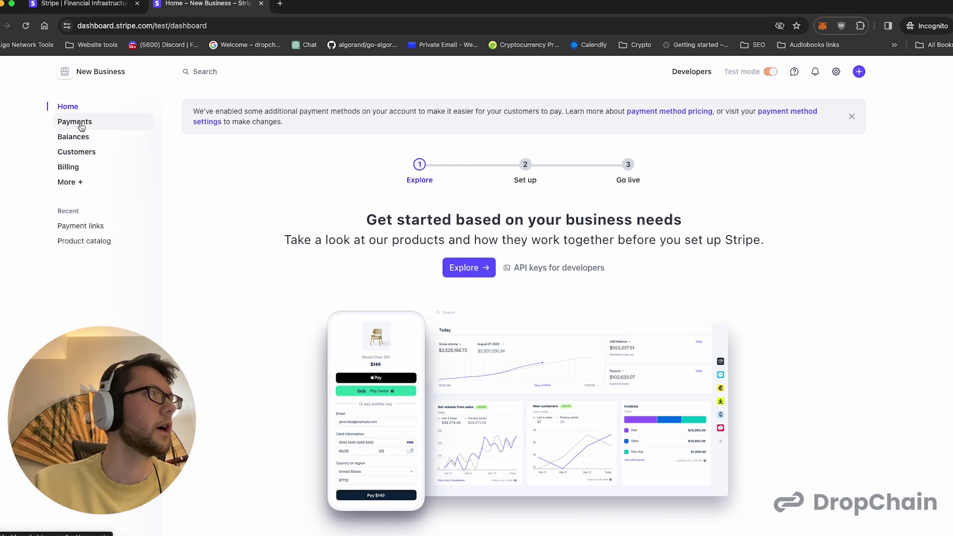
{"action": "left_click", "coordinate": [103, 227]}
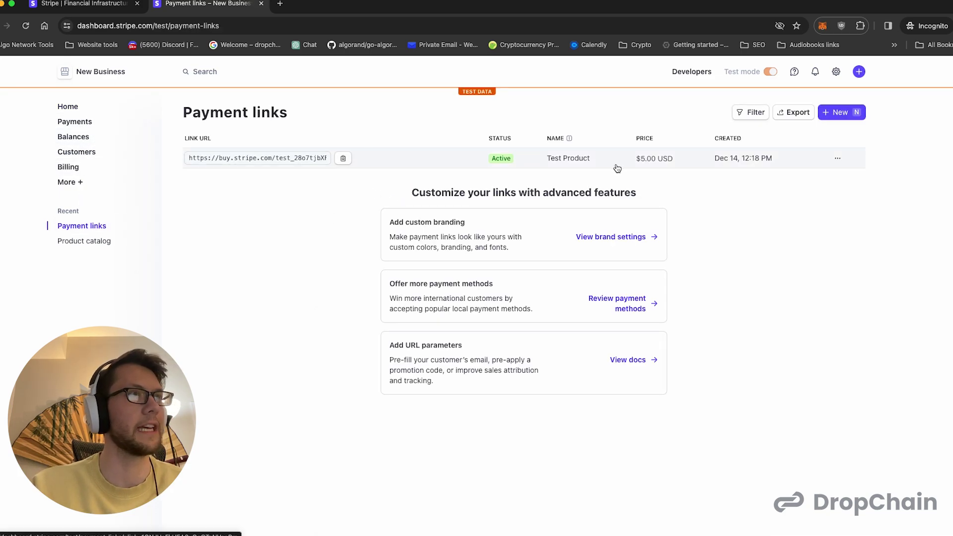
- Start a new payment link and add a new product named 'DropChain Coins'
{"action": "left_click", "coordinate": [842, 112]}
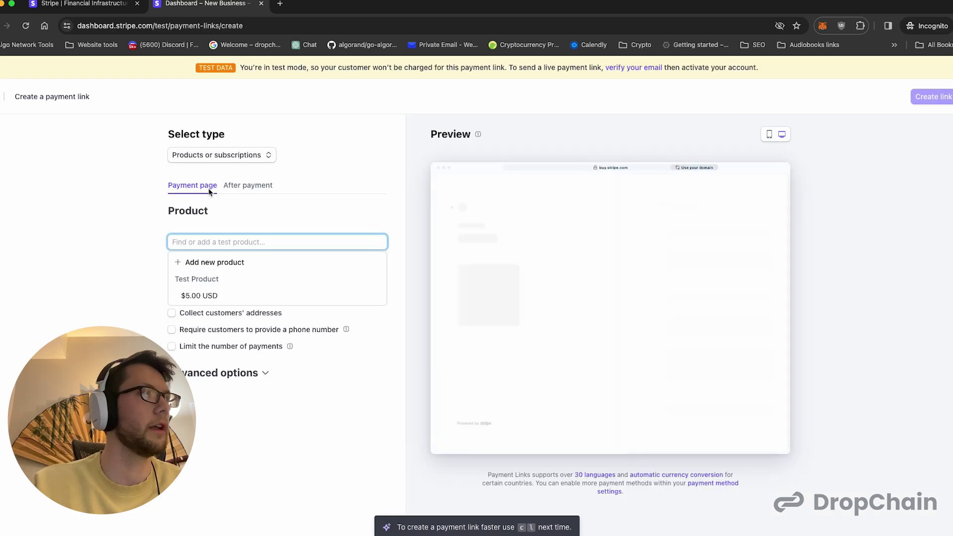
{"action": "left_click", "coordinate": [223, 155]}
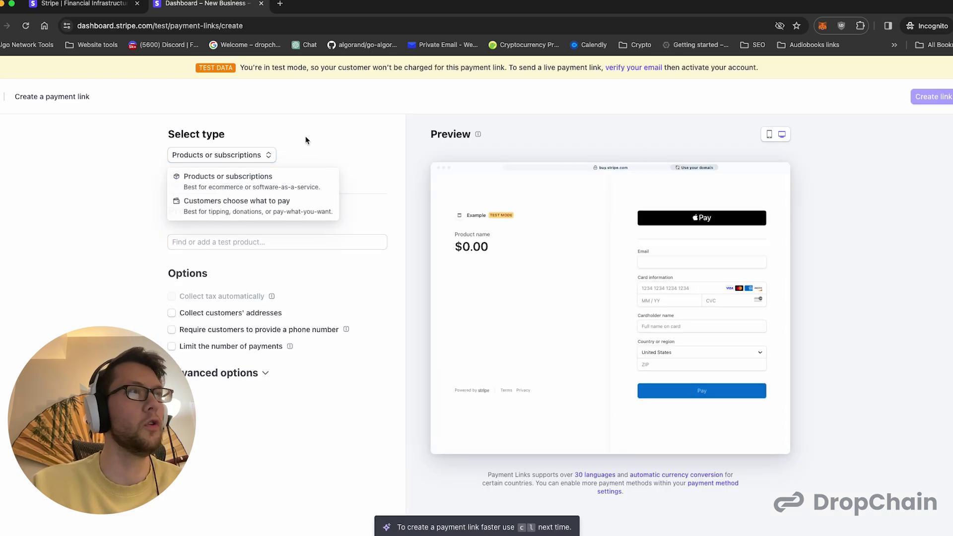
{"action": "key", "text": "Escape"}
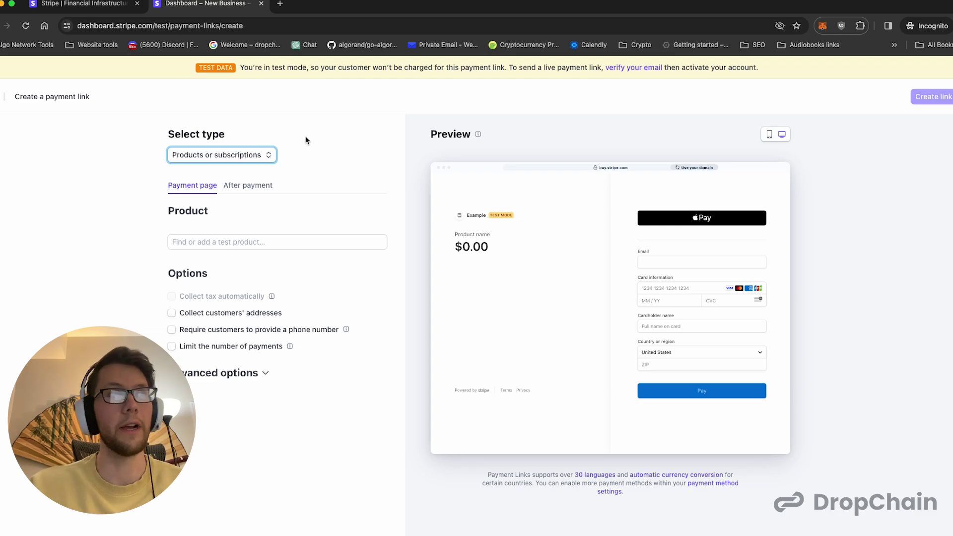
{"action": "left_click", "coordinate": [225, 236]}
{"action": "left_click", "coordinate": [225, 263]}
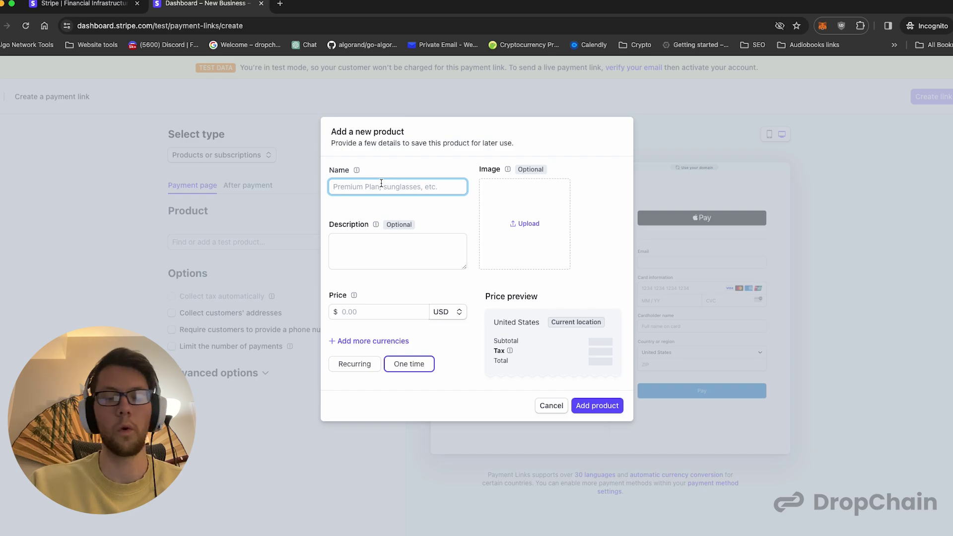
{"action": "type", "text": "Test"}
{"action": "key", "text": "BackSpace"}
{"action": "key", "text": "BackSpace"}
{"action": "key", "text": "BackSpace"}
{"action": "key", "text": "BackSpace"}
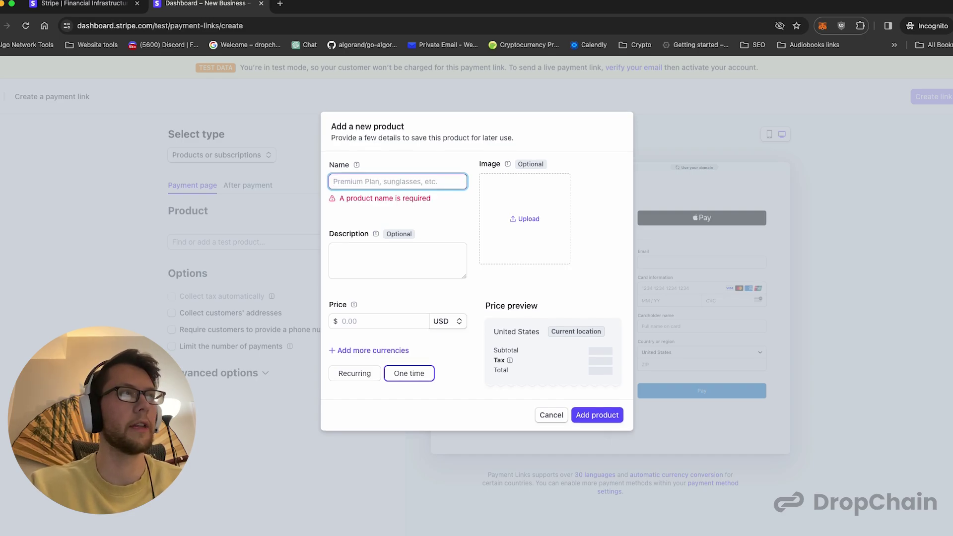
{"action": "type", "text": "Drop"}
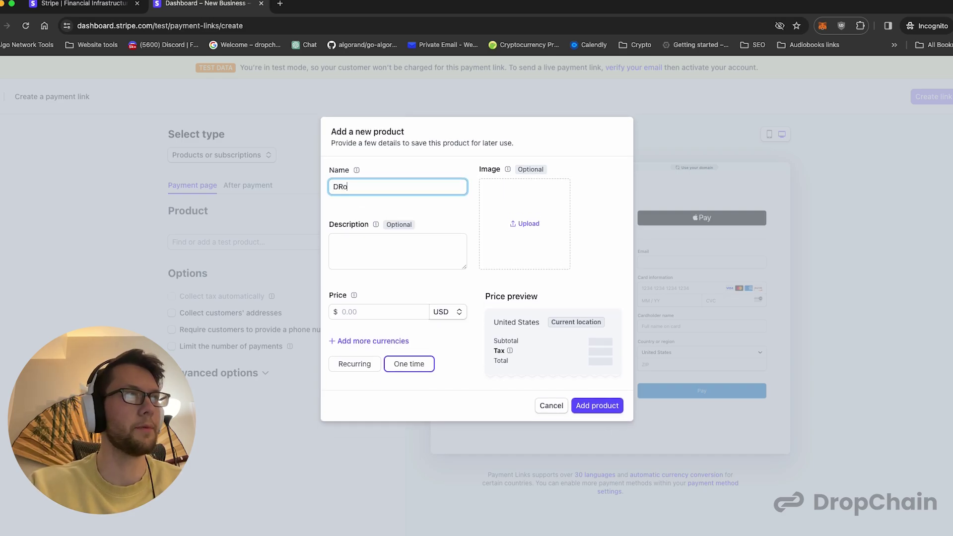
{"action": "type", "text": "Chain Coins"}
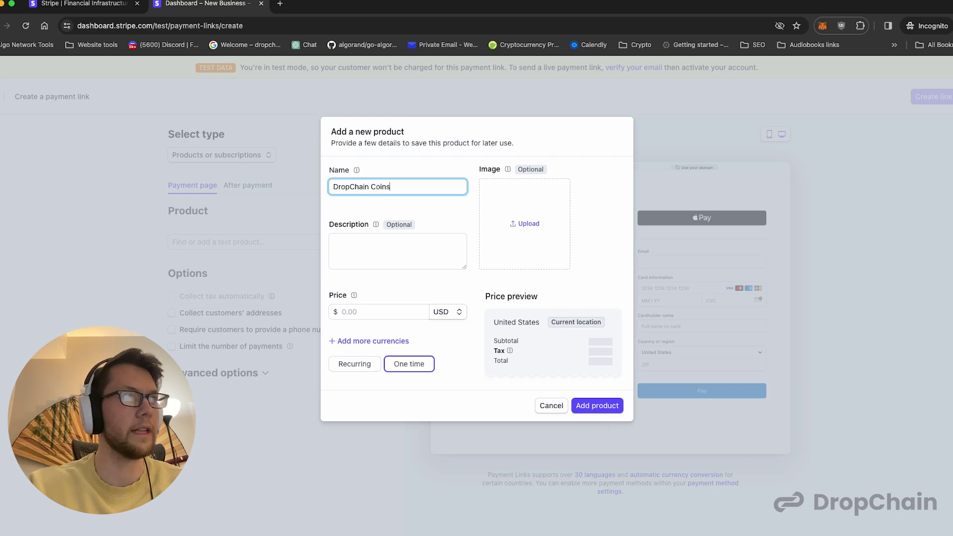
- Describe the product as '500 Coins for my dropchain web3 app'
{"action": "left_click", "coordinate": [389, 248]}
{"action": "left_click", "coordinate": [387, 308]}
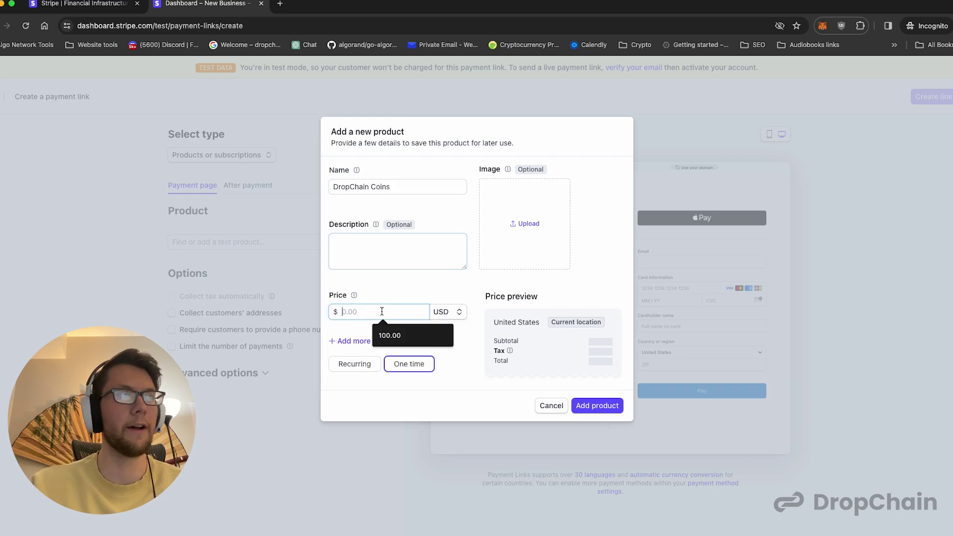
{"action": "left_click", "coordinate": [394, 241]}
{"action": "type", "text": "500 coins"}
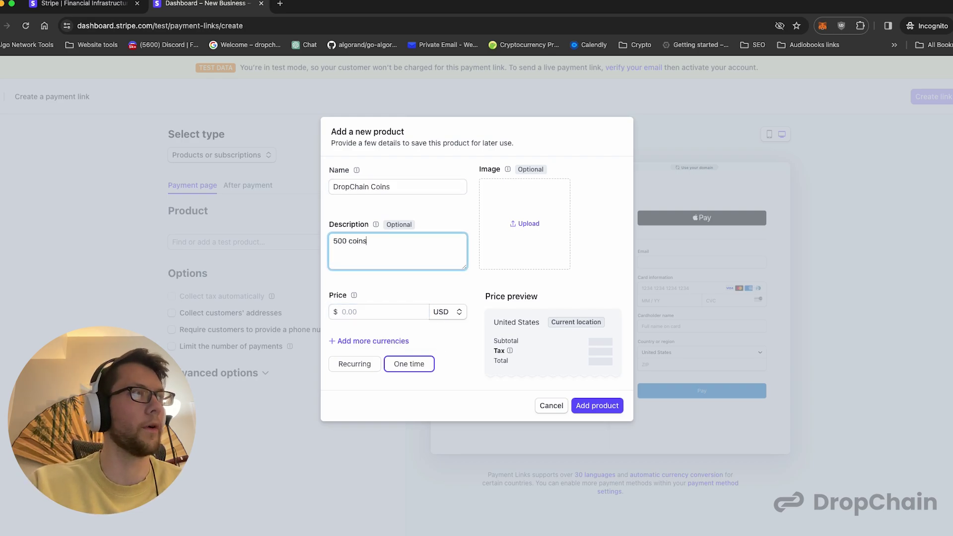
{"action": "key", "text": "super+a"}
{"action": "type", "text": "1 c"}
{"action": "key", "text": "BackSpace"}
{"action": "key", "text": "BackSpace"}
{"action": "key", "text": "BackSpace"}
{"action": "type", "text": "500 "}
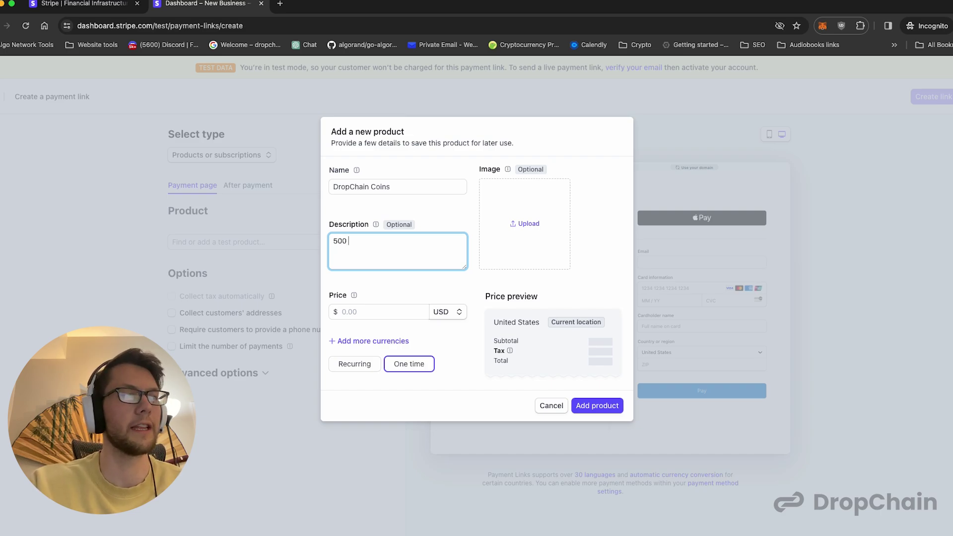
{"action": "type", "text": "Coi"}
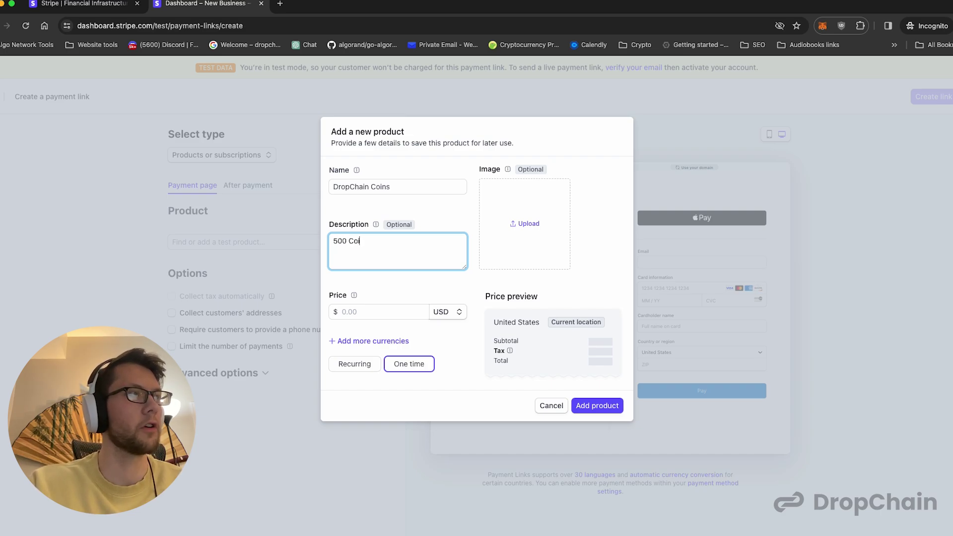
{"action": "type", "text": "ns for my dropchain web3 apps"}
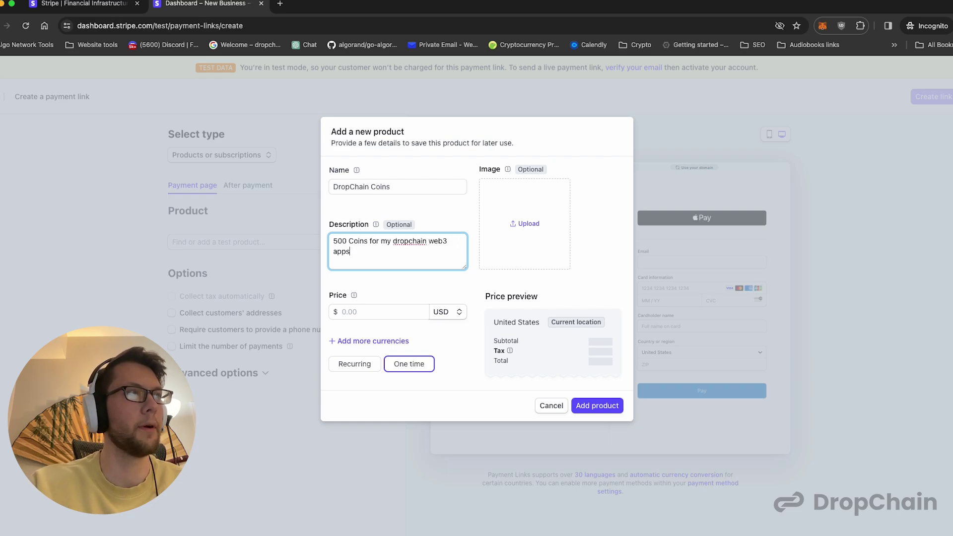
{"action": "key", "text": "BackSpace"}
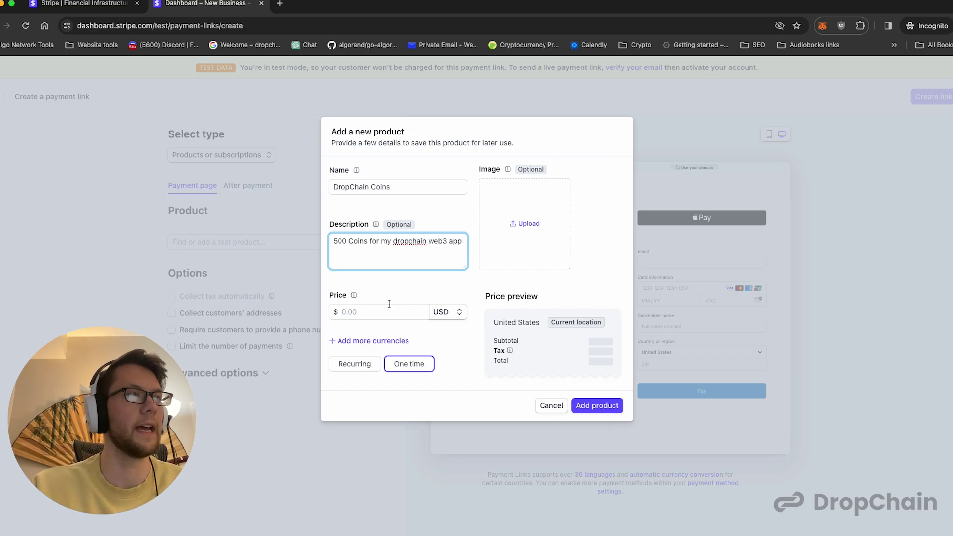
- Price the product at 5.00 USD as a one-time payment and save it
{"action": "left_click", "coordinate": [377, 308]}
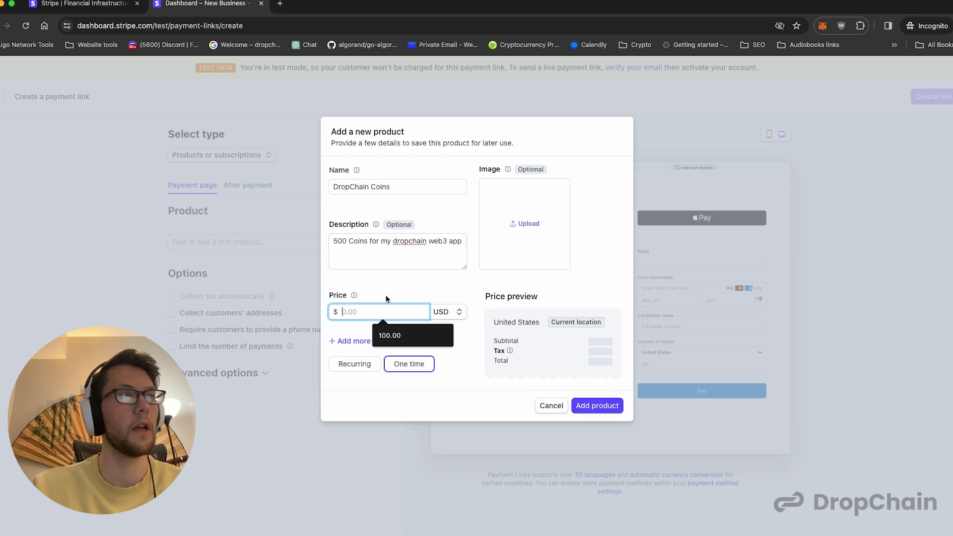
{"action": "type", "text": "5"}
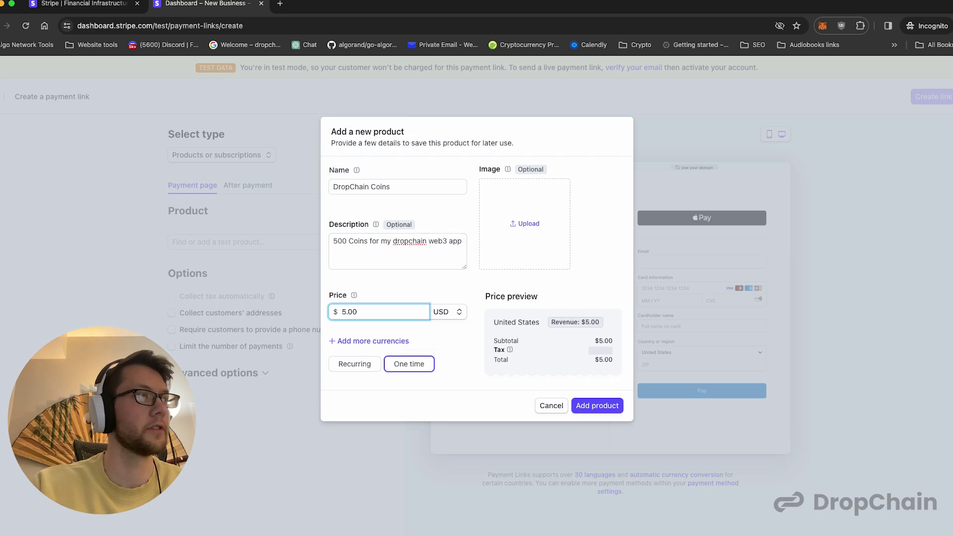
{"action": "left_click", "coordinate": [392, 291]}
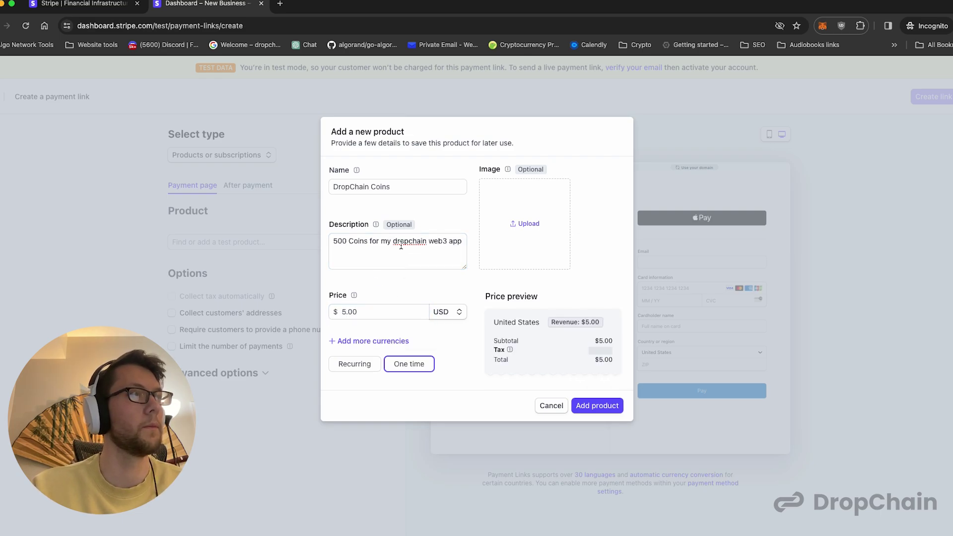
{"action": "left_click", "coordinate": [353, 364]}
{"action": "left_click", "coordinate": [403, 356]}
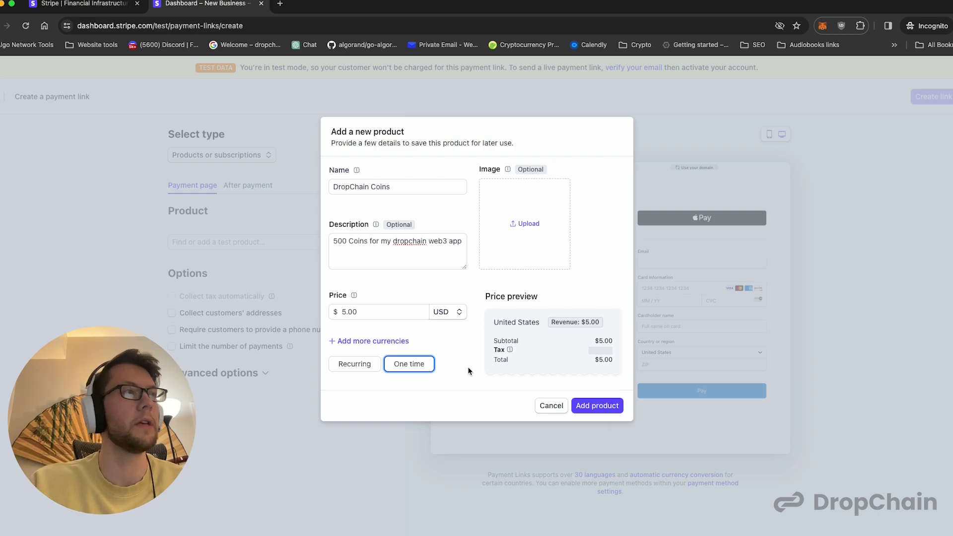
{"action": "left_click", "coordinate": [596, 406]}
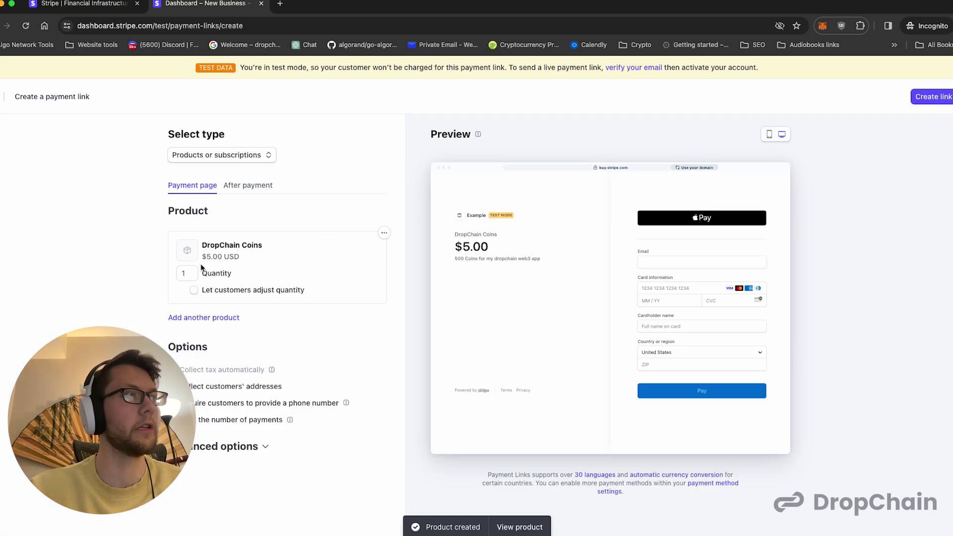
- Review the DropChain Coins checkout preview and create the payment link
{"action": "left_click_drag", "start_coordinate": [207, 257], "coordinate": [243, 259]}
{"action": "left_click_drag", "start_coordinate": [457, 259], "coordinate": [491, 259]}
{"action": "left_click", "coordinate": [398, 269]}
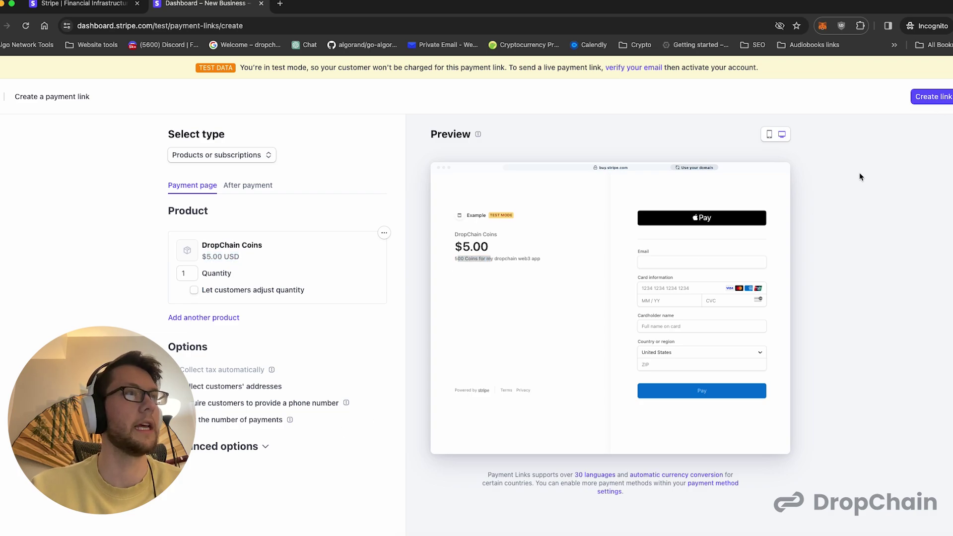
{"action": "left_click", "coordinate": [922, 96]}
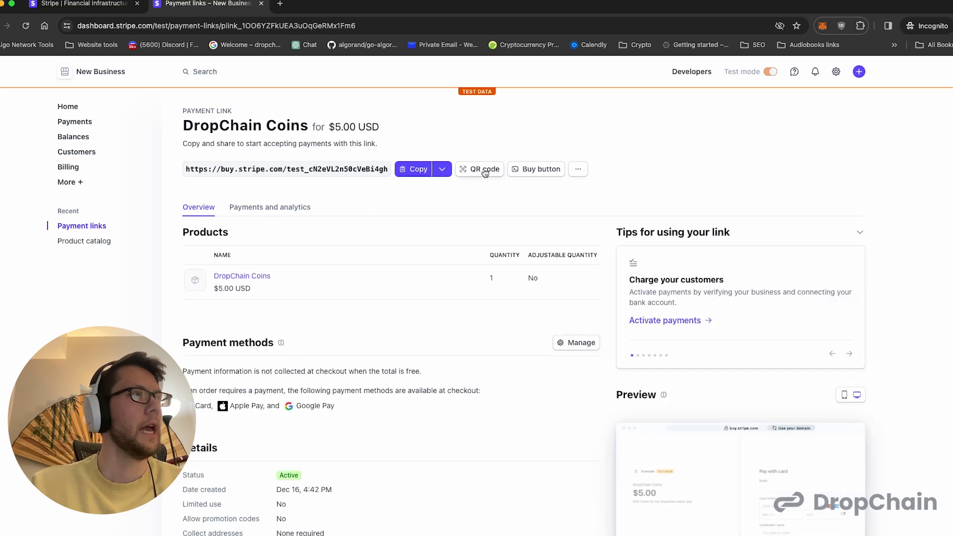
- Copy the payment link URL with a Client reference ID parameter set to 'd'
{"action": "left_click", "coordinate": [443, 170]}
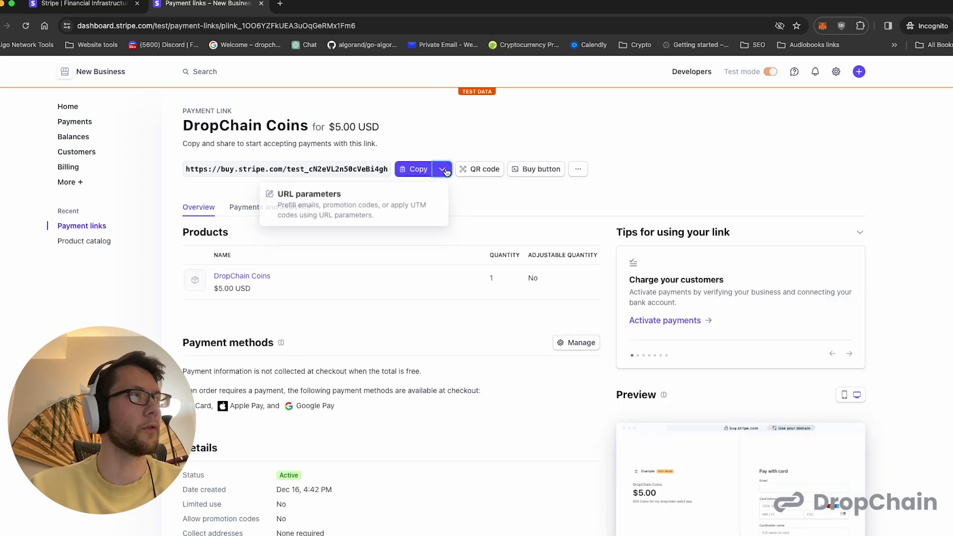
{"action": "left_click", "coordinate": [415, 202]}
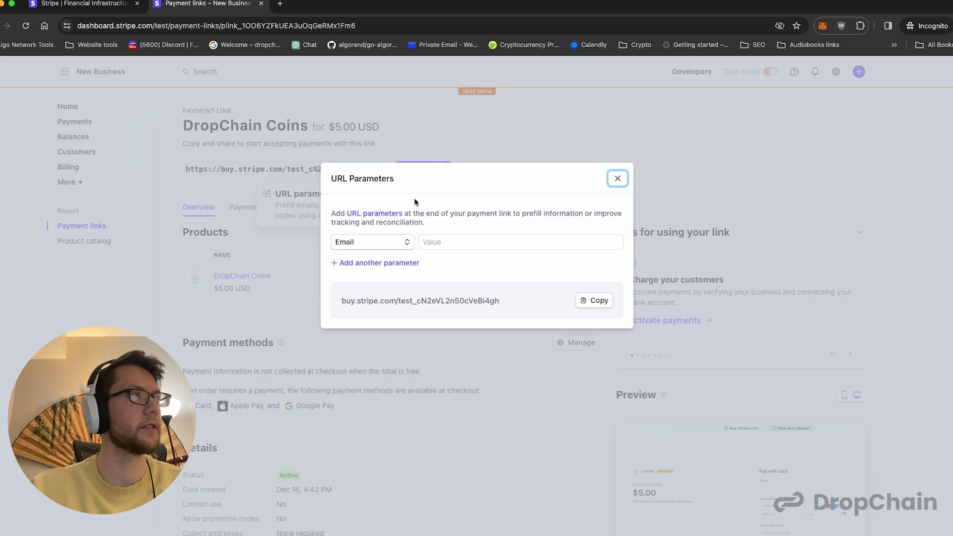
{"action": "left_click", "coordinate": [405, 242]}
{"action": "scroll", "coordinate": [399, 306], "scroll_direction": "down", "scroll_amount": 1}
{"action": "scroll", "coordinate": [399, 306], "scroll_direction": "down", "scroll_amount": 1}
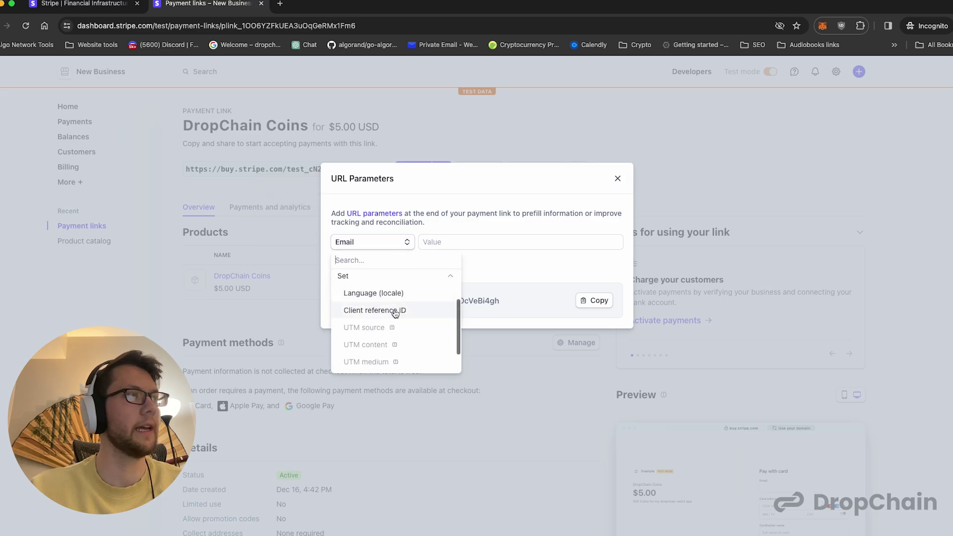
{"action": "left_click", "coordinate": [398, 310]}
{"action": "left_click", "coordinate": [465, 243]}
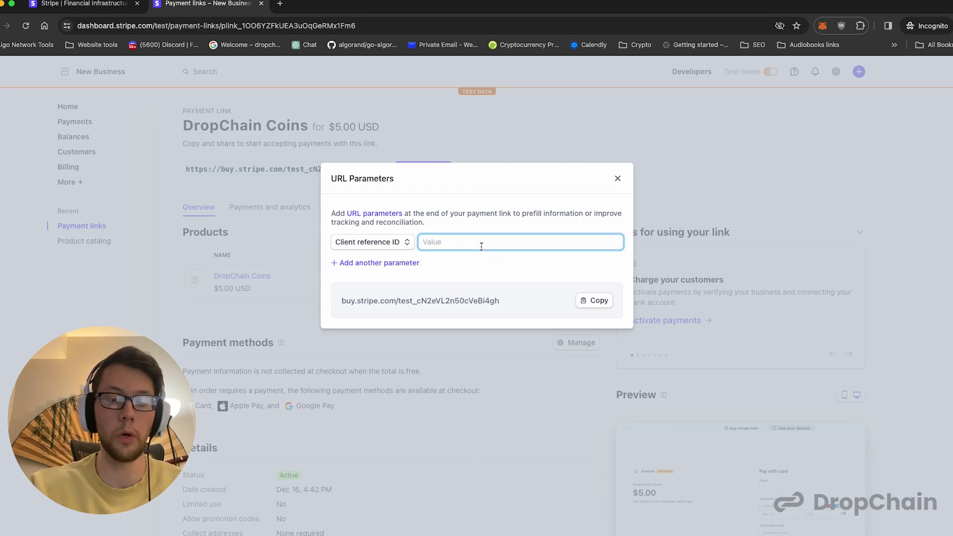
{"action": "type", "text": "d"}
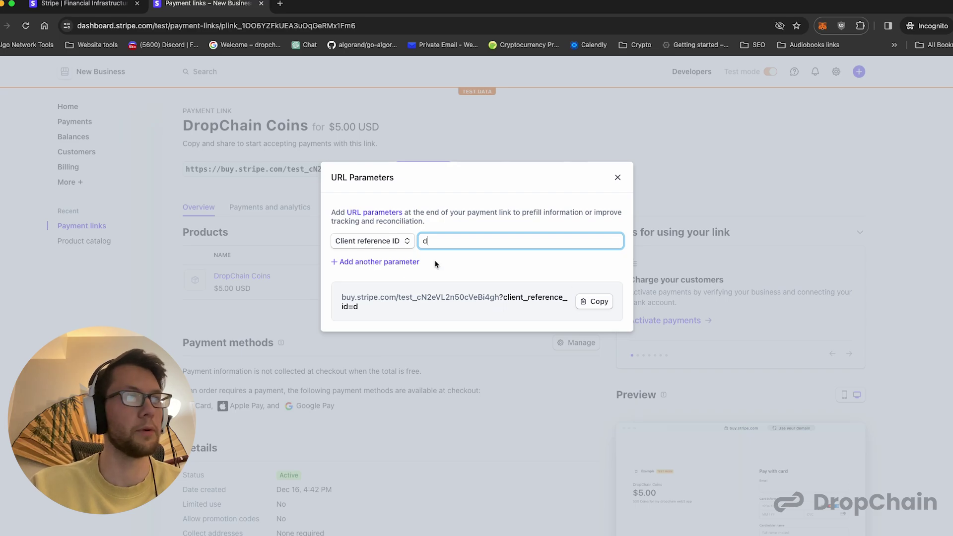
{"action": "left_click", "coordinate": [594, 301]}
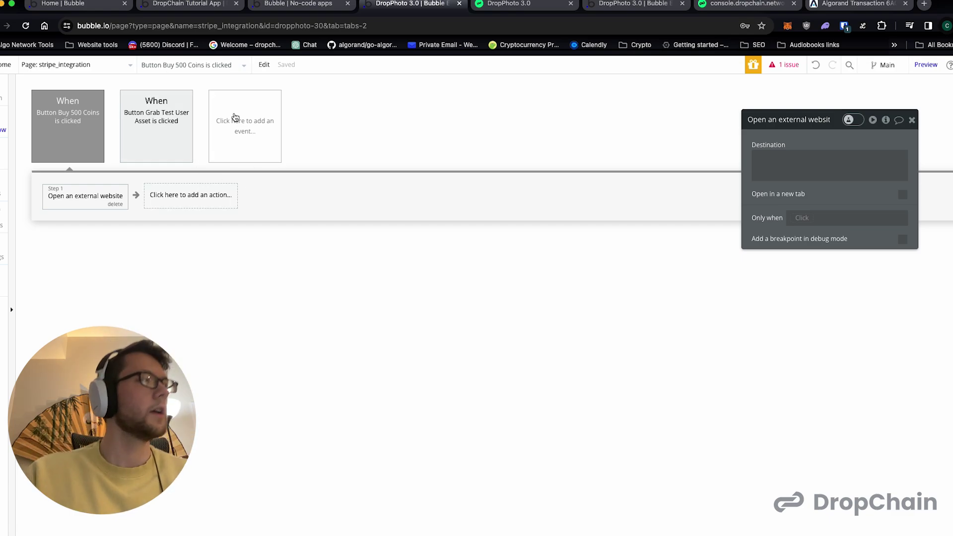
- Close the external website action and check the Workflow API and backend workflows in Settings > API
{"action": "left_click", "coordinate": [912, 120]}
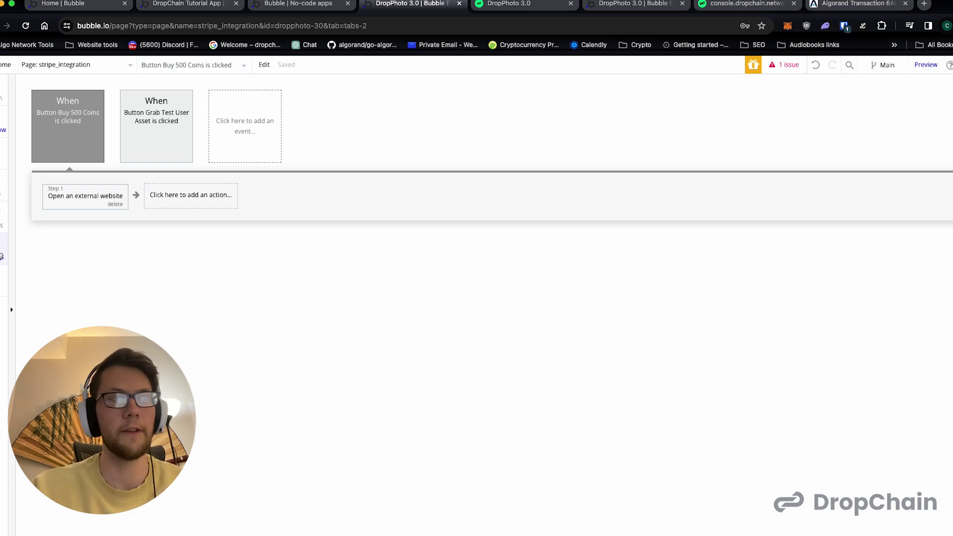
{"action": "left_click", "coordinate": [2, 256]}
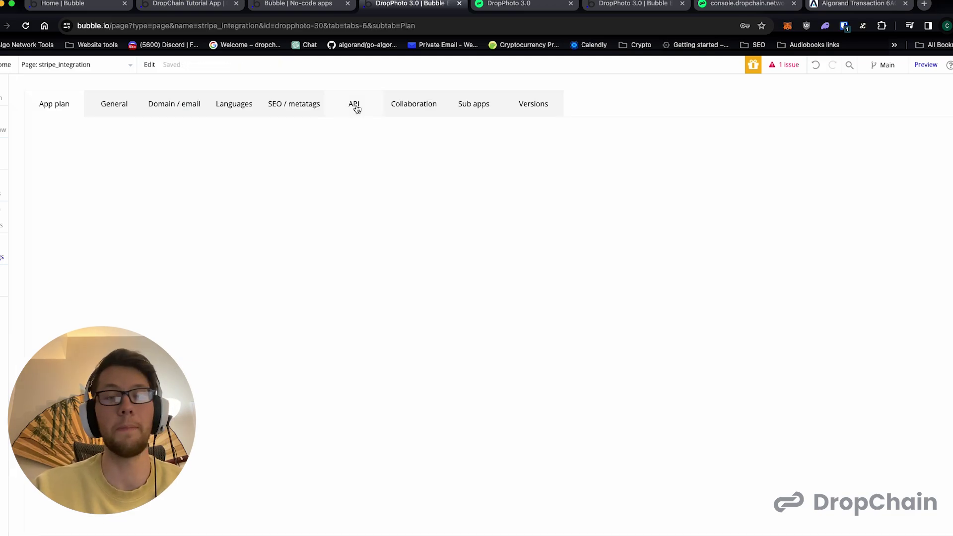
{"action": "left_click", "coordinate": [354, 106]}
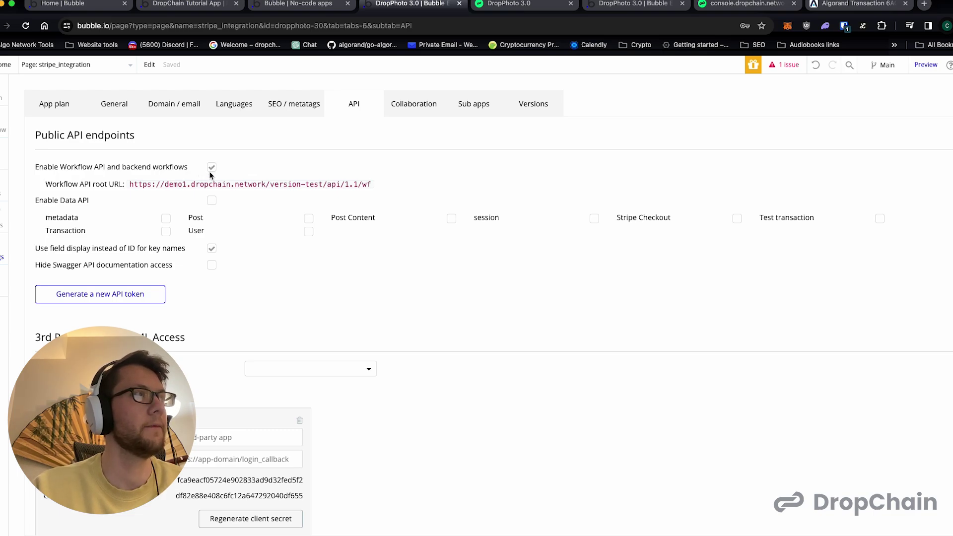
{"action": "left_click", "coordinate": [1, 129]}
{"action": "left_click", "coordinate": [2, 256]}
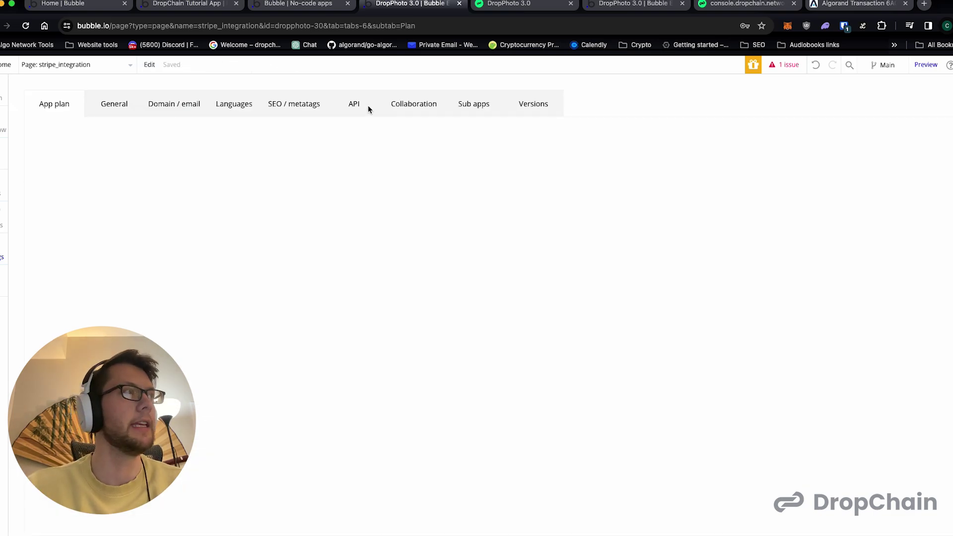
{"action": "left_click", "coordinate": [353, 105]}
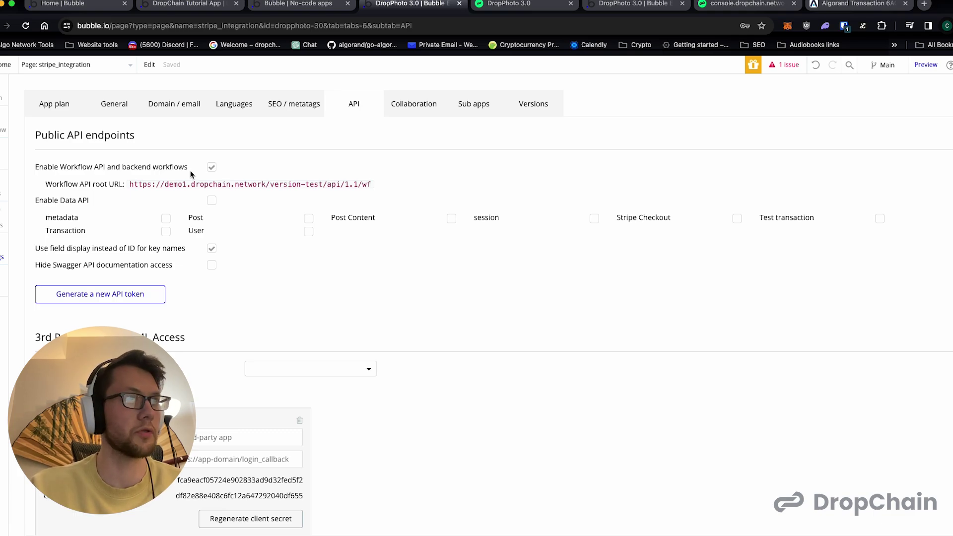
{"action": "left_click", "coordinate": [86, 69]}
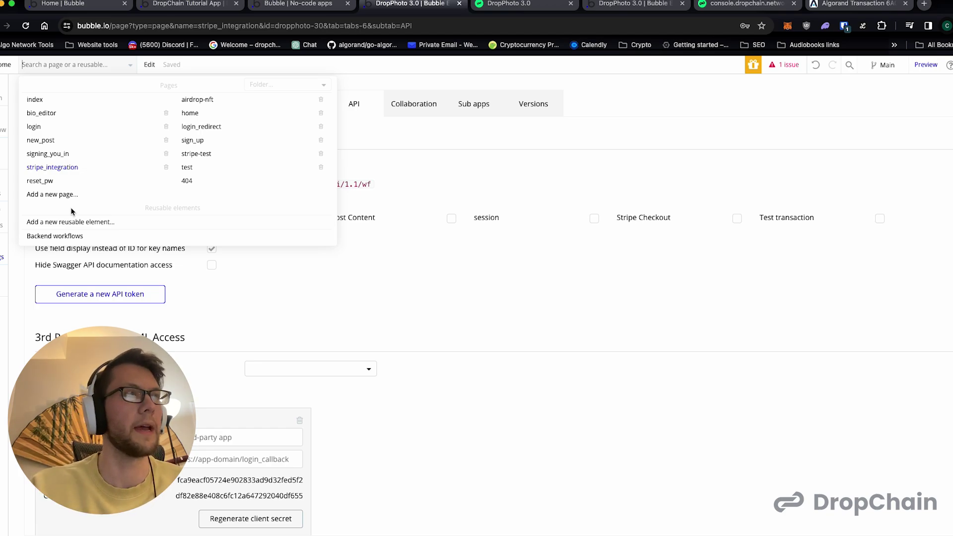
- Create a new backend API workflow named 'process stripe transaction'
{"action": "left_click", "coordinate": [69, 237]}
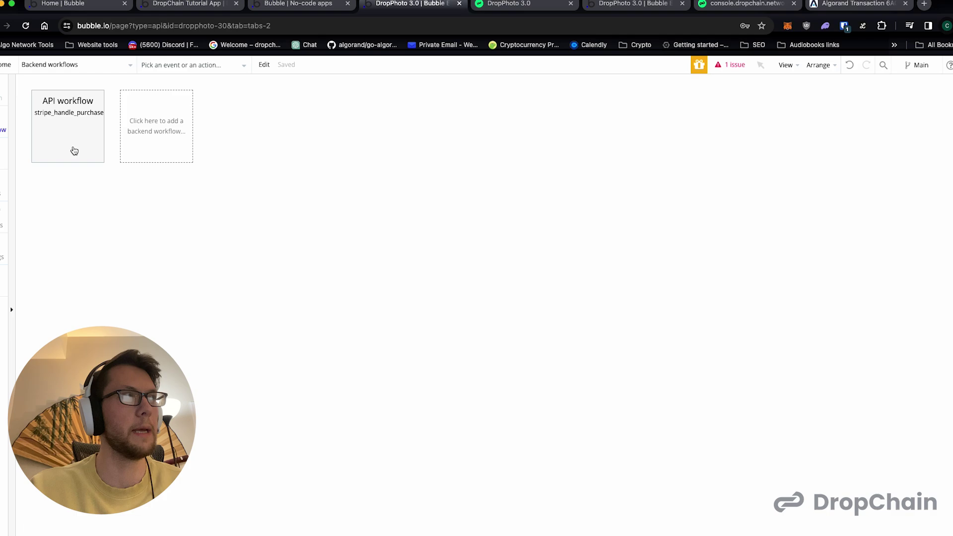
{"action": "left_click", "coordinate": [155, 129]}
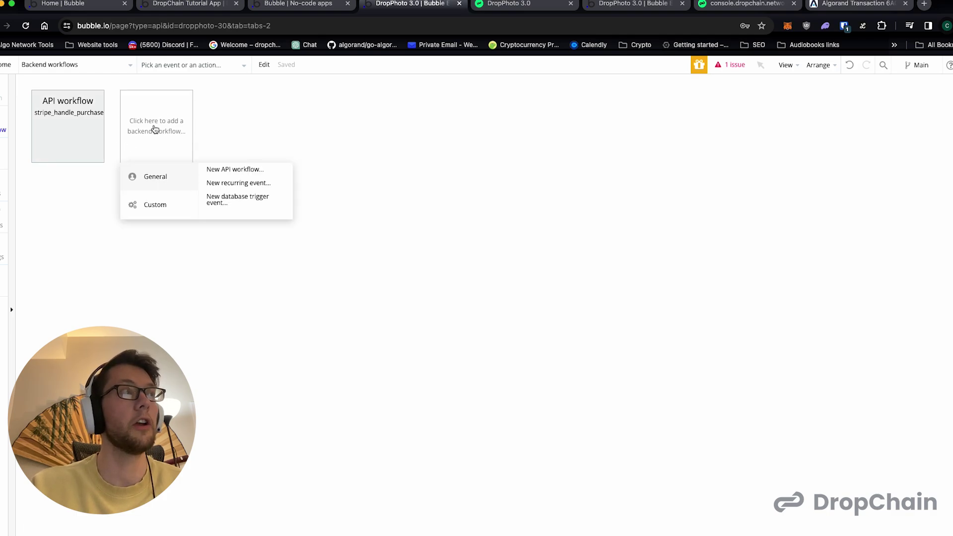
{"action": "left_click", "coordinate": [216, 168]}
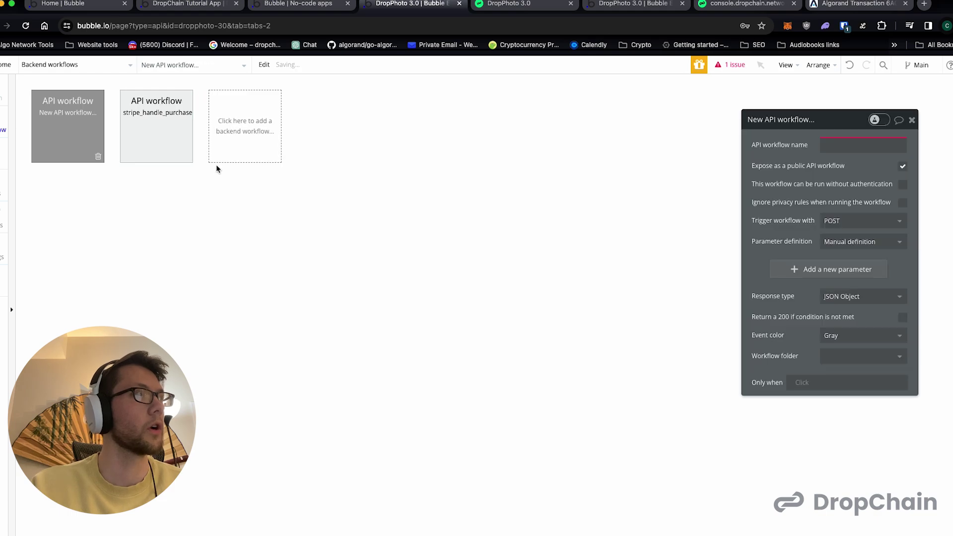
{"action": "left_click", "coordinate": [832, 141]}
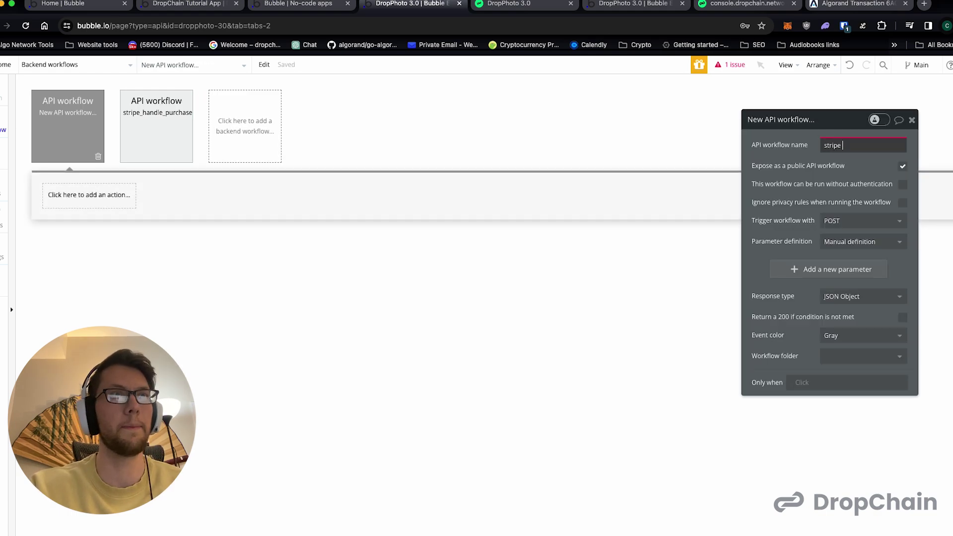
{"action": "type", "text": "stripe transaction"}
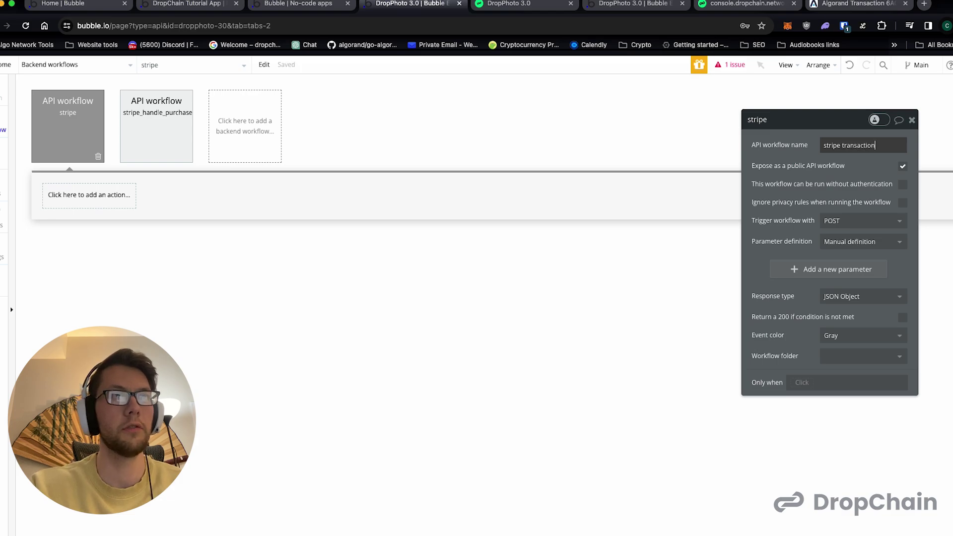
{"action": "type", "text": " process"}
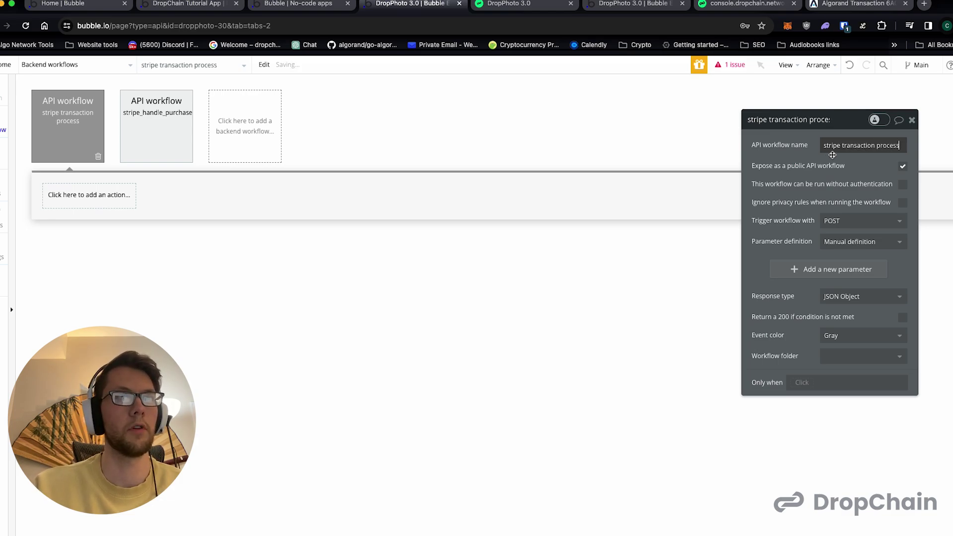
{"action": "key", "text": "shift+alt+Left"}
{"action": "key", "text": "super+x"}
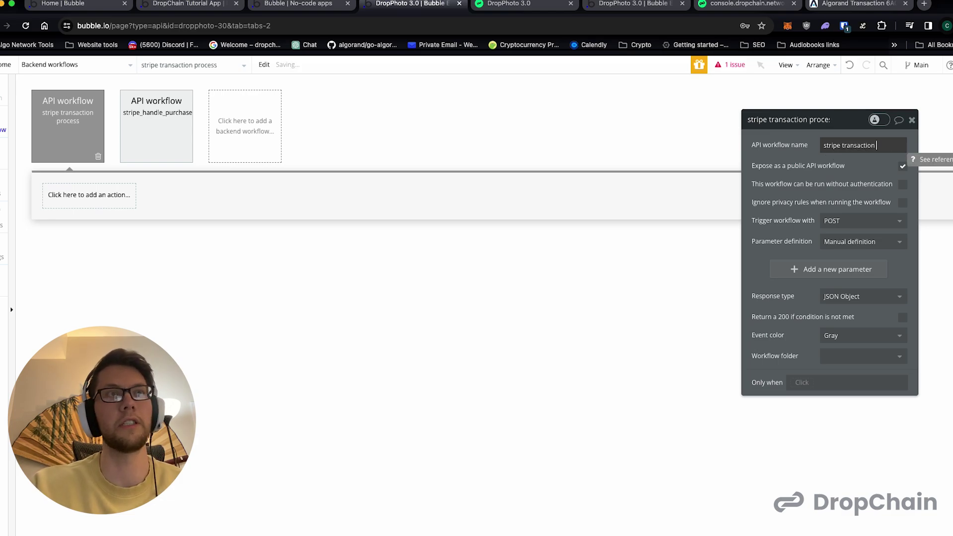
{"action": "key", "text": "super+Left"}
{"action": "key", "text": "super+v"}
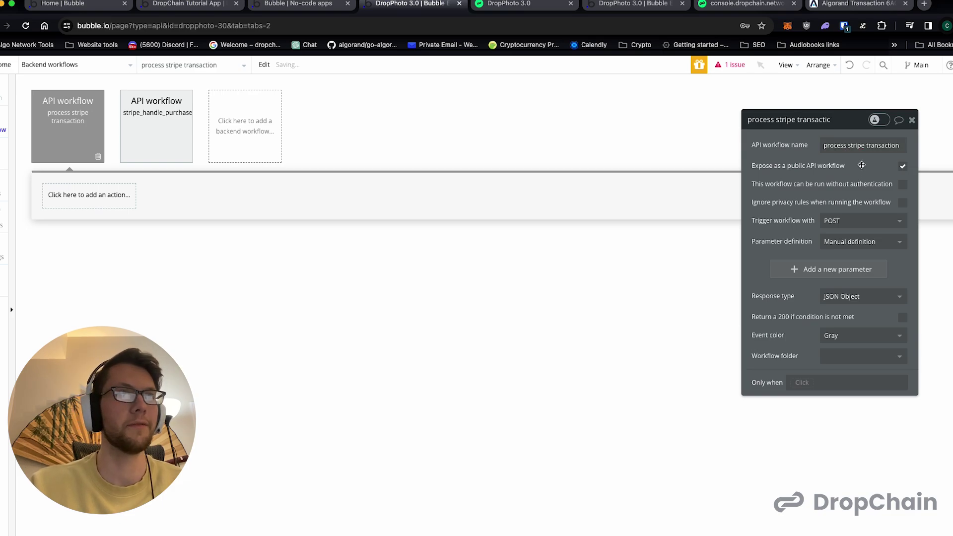
- Let the workflow run without authentication, start Detect request data, and copy its initialize URL
{"action": "left_click", "coordinate": [902, 185]}
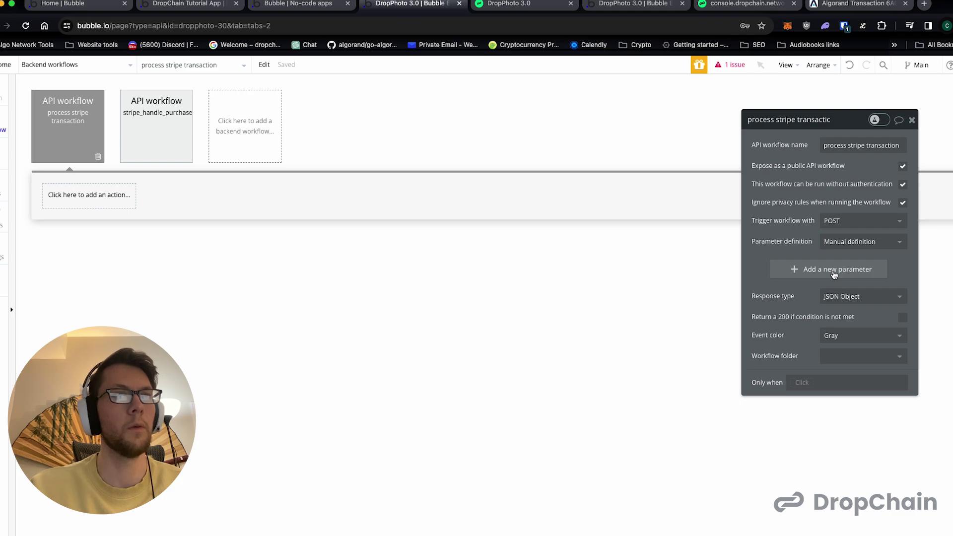
{"action": "left_click", "coordinate": [847, 246]}
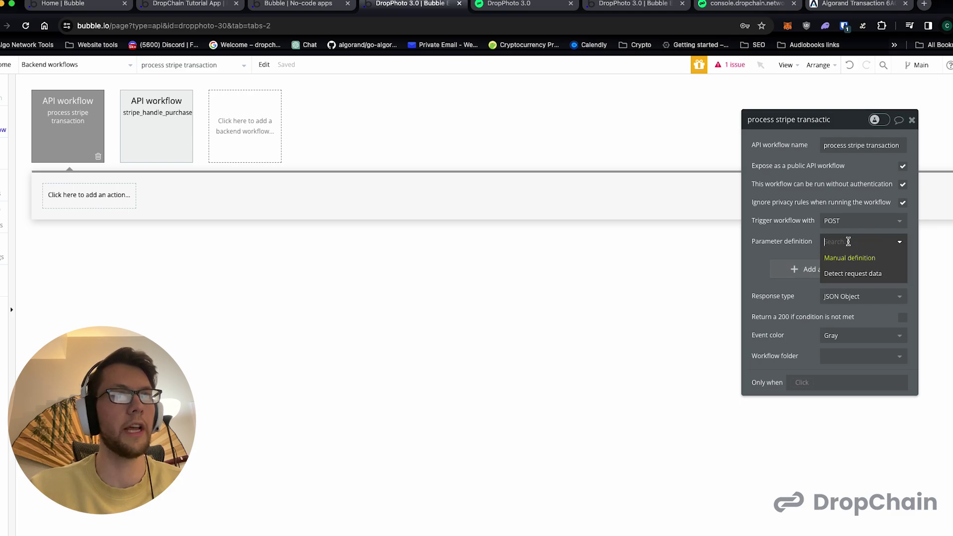
{"action": "left_click", "coordinate": [845, 275]}
{"action": "left_click", "coordinate": [796, 288]}
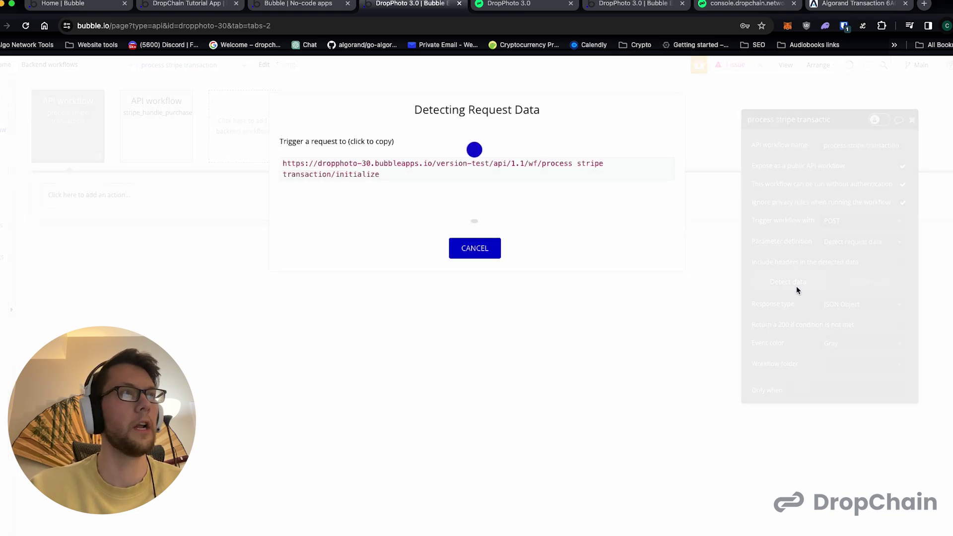
{"action": "left_click", "coordinate": [355, 169]}
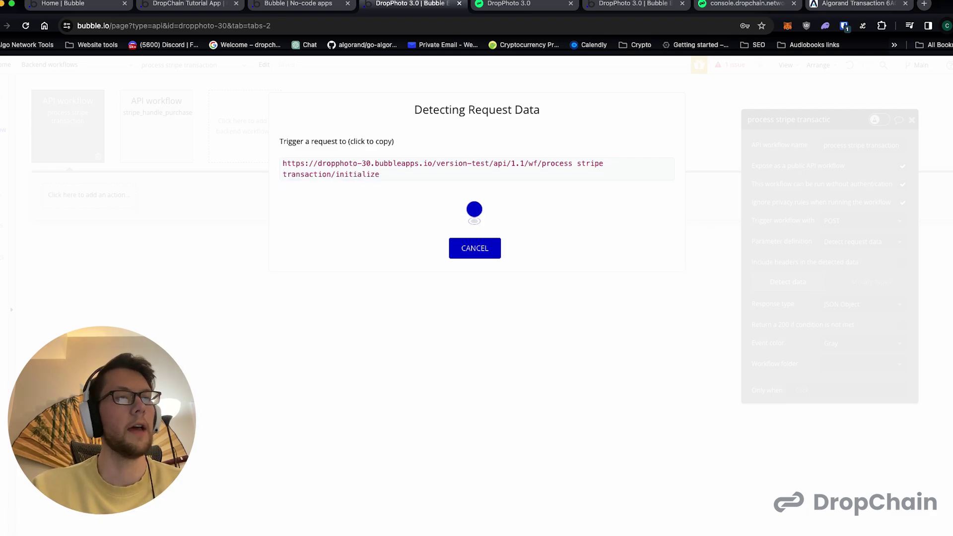
{"action": "mouse_move", "coordinate": [764, 533]}
{"action": "left_click", "coordinate": [727, 531]}
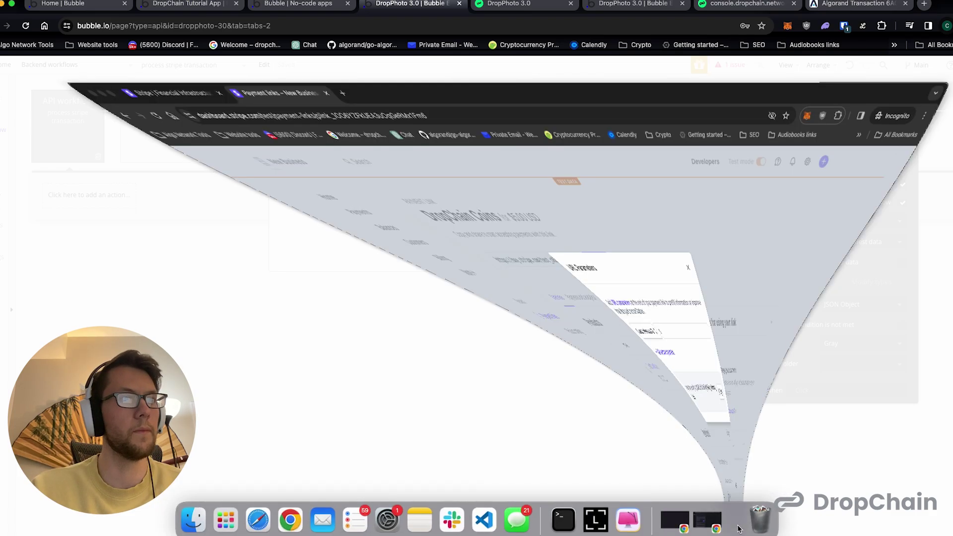
- Close the URL parameters window and open Stripe's Developers Webhooks page in a new tab
{"action": "left_click", "coordinate": [617, 178]}
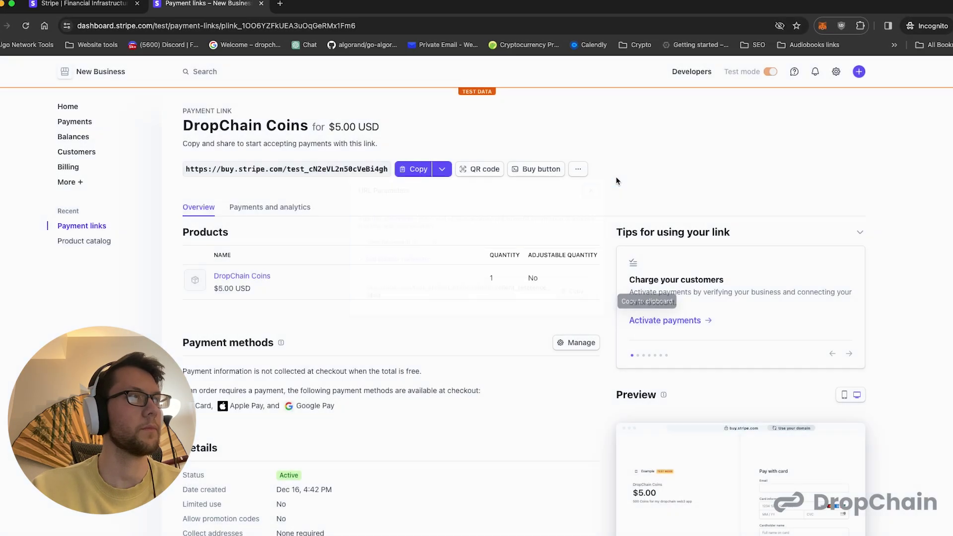
{"action": "double_click", "coordinate": [691, 70]}
{"action": "right_click", "coordinate": [691, 70]}
{"action": "left_click", "coordinate": [715, 73]}
{"action": "left_click", "coordinate": [326, 4]}
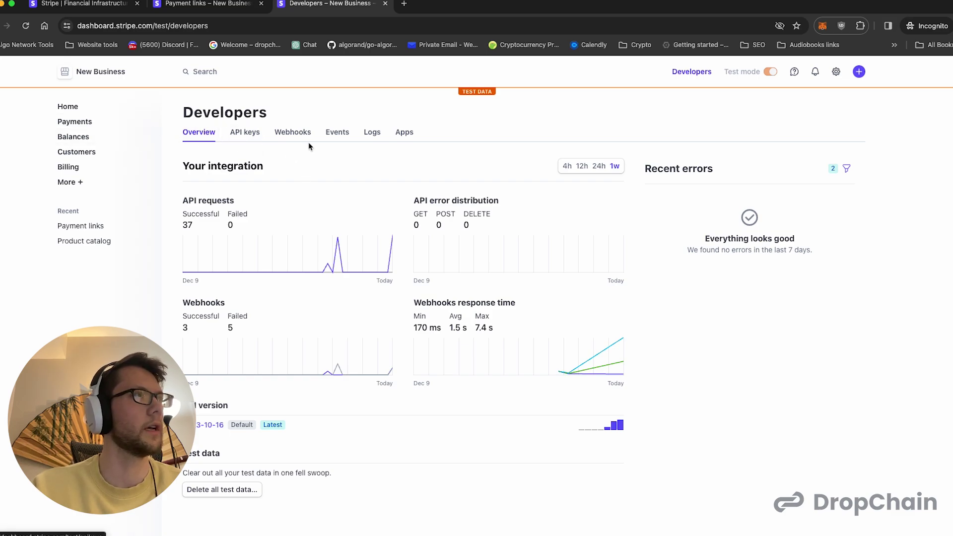
{"action": "left_click", "coordinate": [285, 132]}
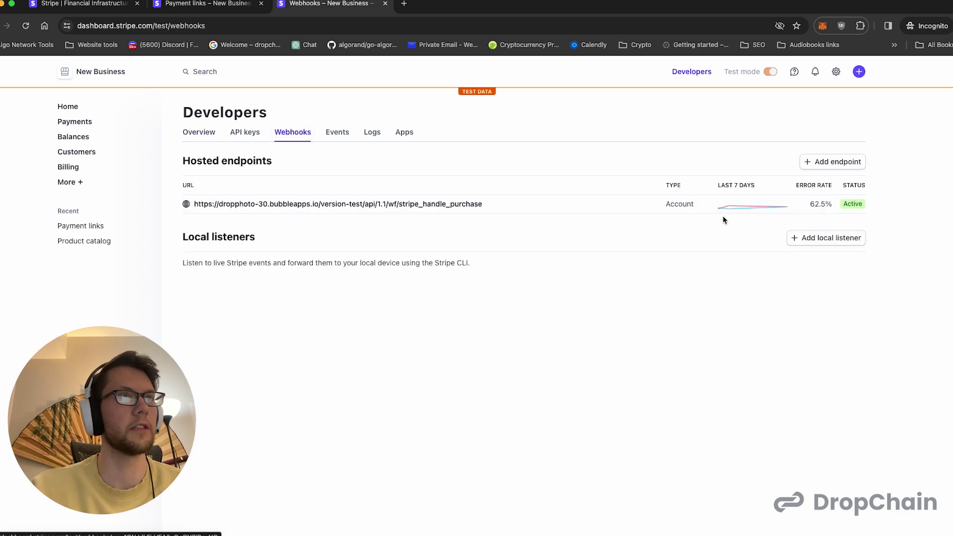
- Start a new webhook endpoint using the copied Bubble workflow URL
{"action": "left_click", "coordinate": [833, 166]}
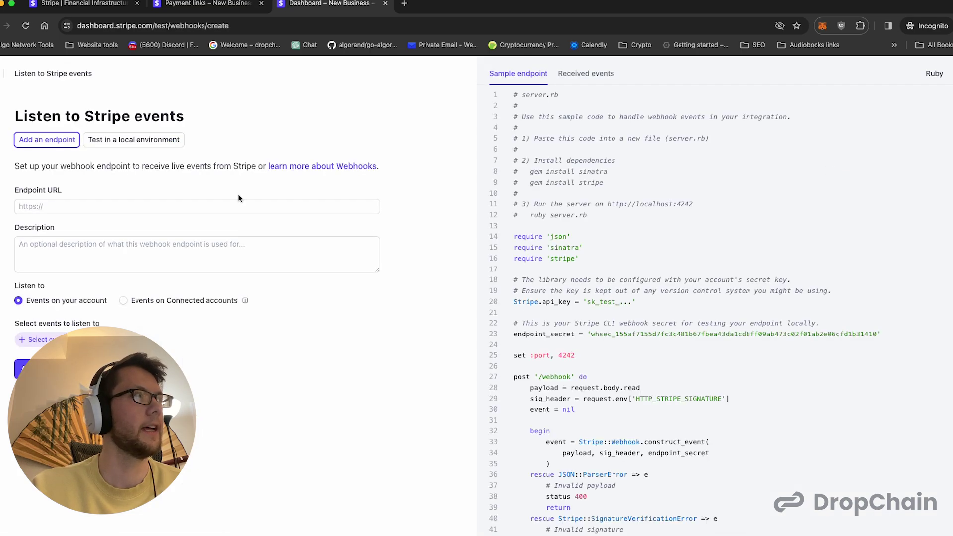
{"action": "left_click", "coordinate": [180, 206]}
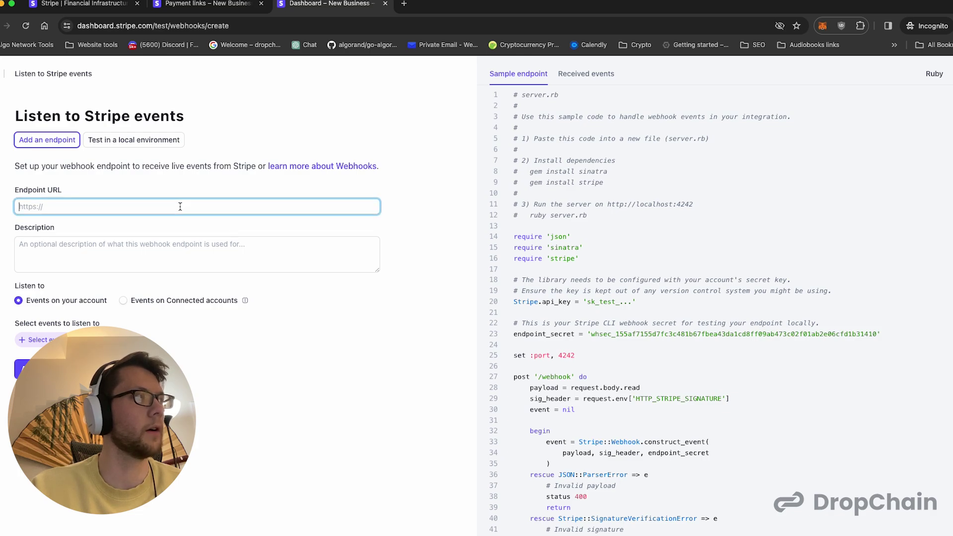
{"action": "key", "text": "super+v"}
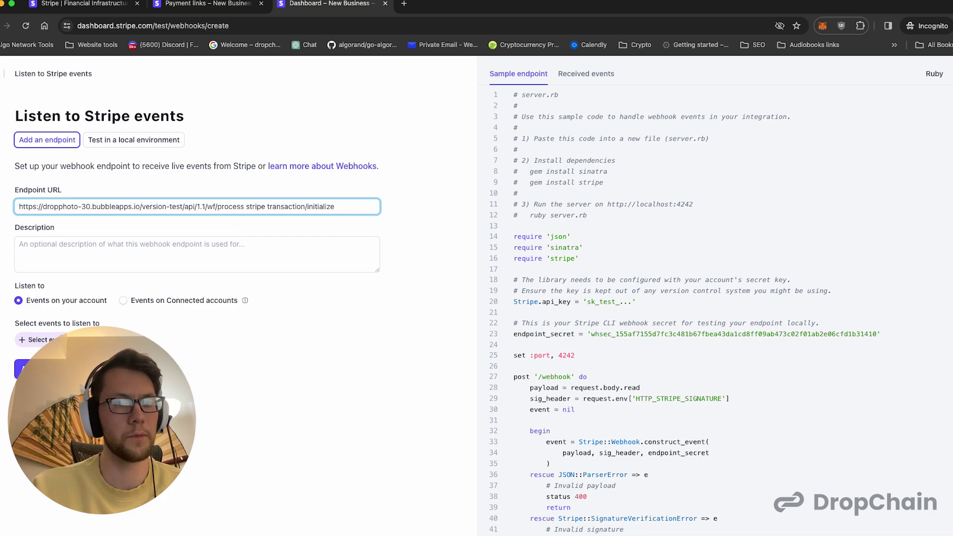
- Subscribe the endpoint to checkout.session.completed, then examine the URL flagged as not valid
{"action": "left_click", "coordinate": [37, 339]}
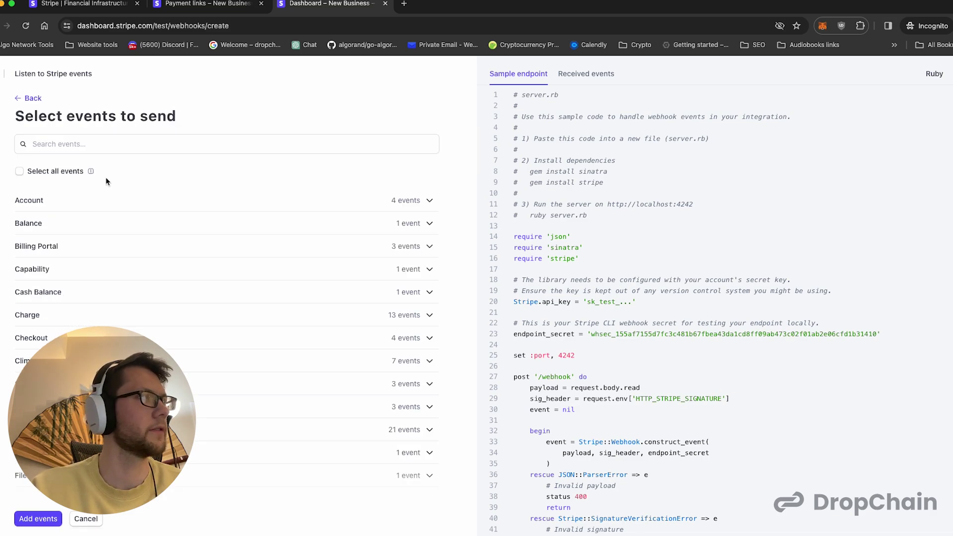
{"action": "left_click", "coordinate": [32, 99]}
{"action": "left_click", "coordinate": [37, 340]}
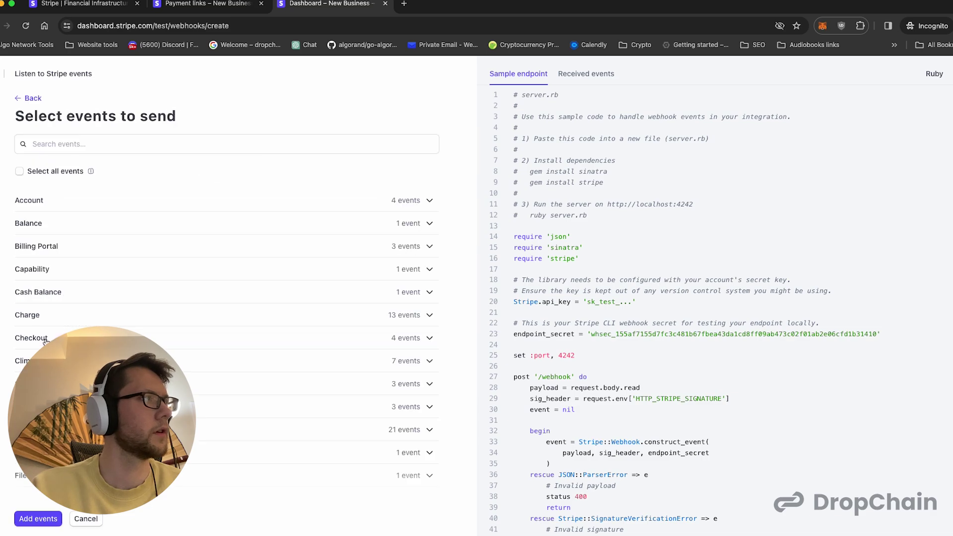
{"action": "left_click", "coordinate": [182, 148]}
{"action": "type", "text": "checkout"}
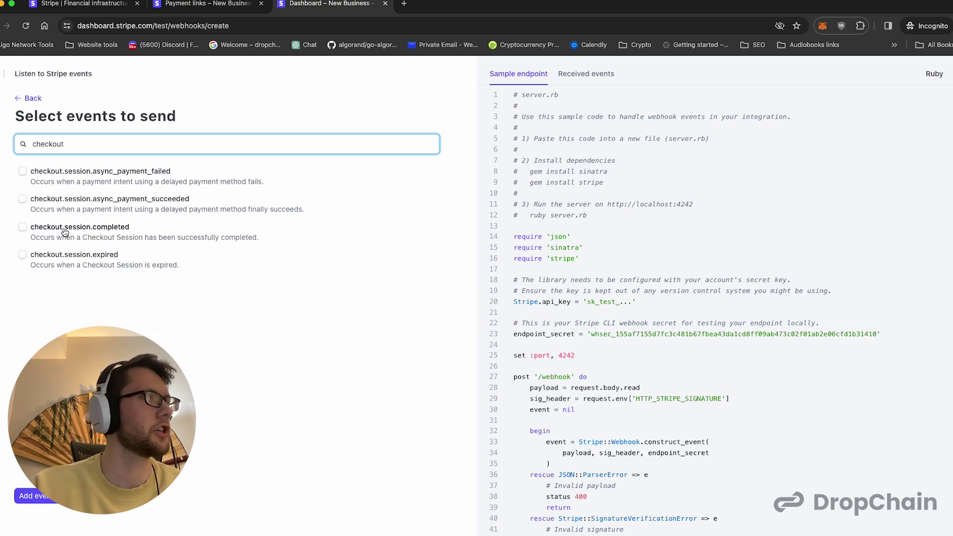
{"action": "left_click", "coordinate": [21, 230]}
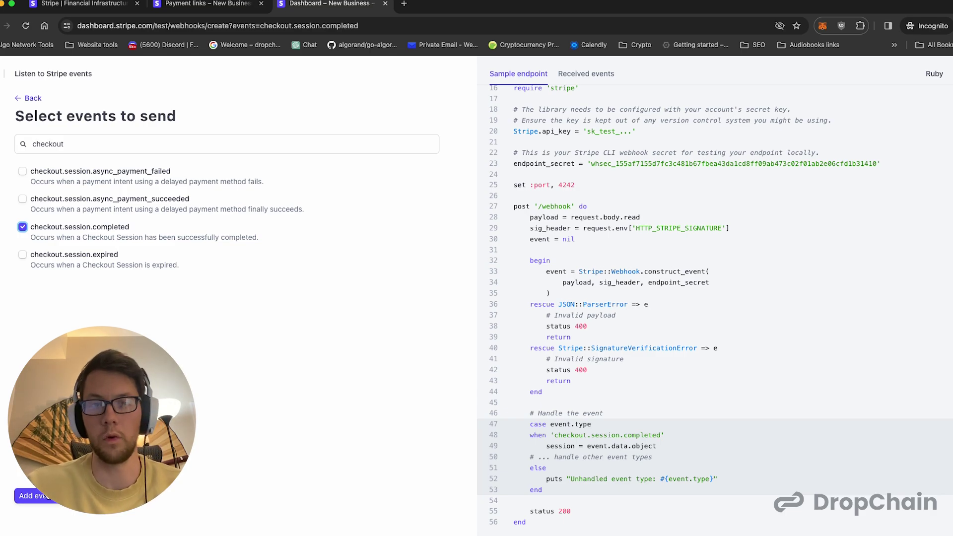
{"action": "left_click", "coordinate": [48, 496]}
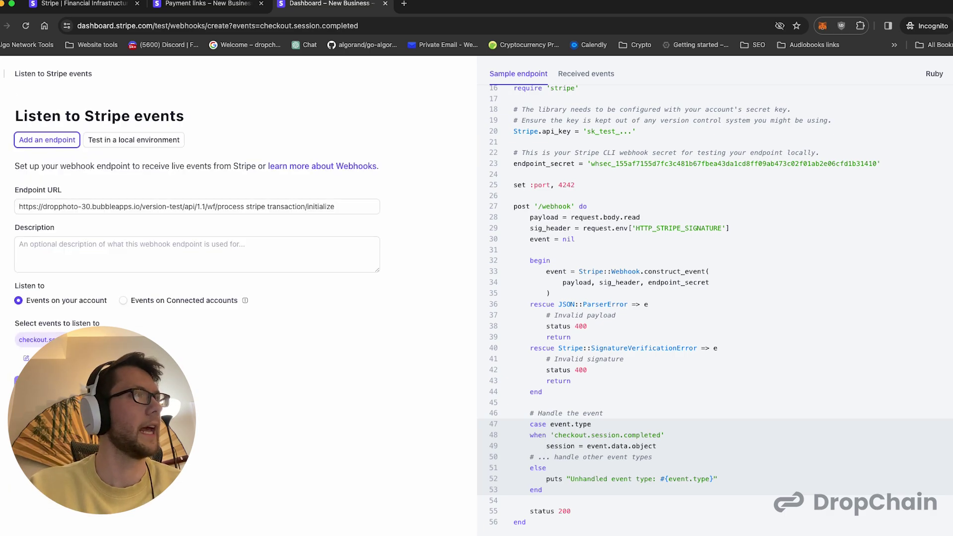
{"action": "left_click", "coordinate": [81, 207]}
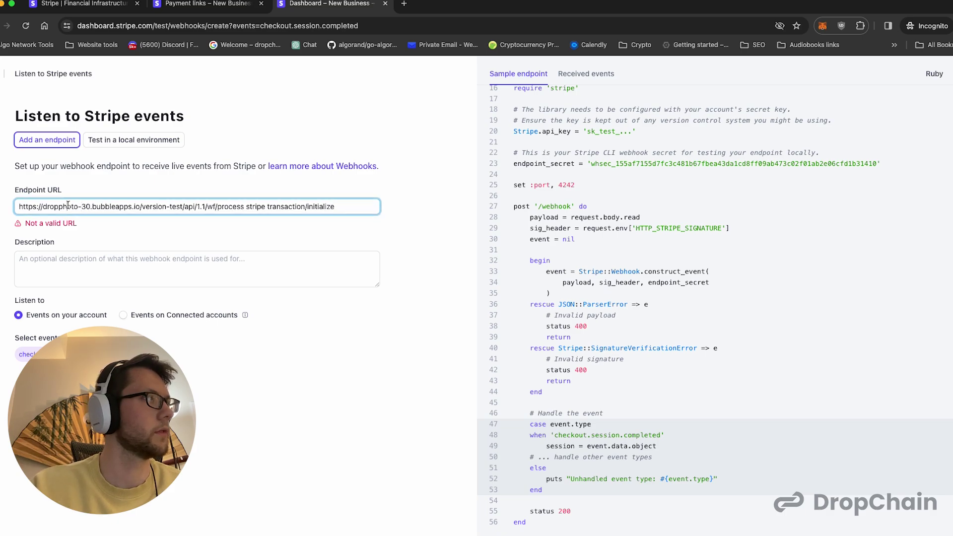
{"action": "left_click", "coordinate": [49, 397]}
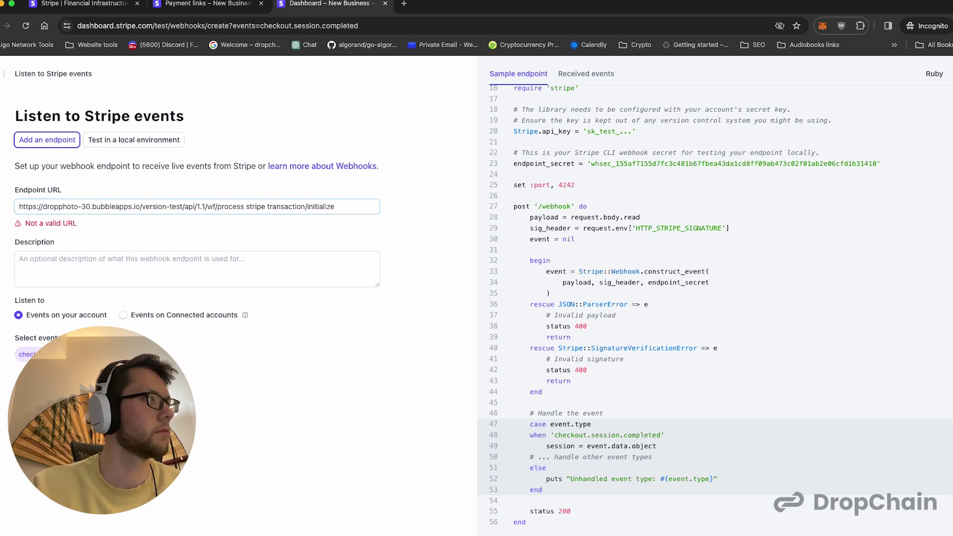
{"action": "left_click", "coordinate": [77, 206]}
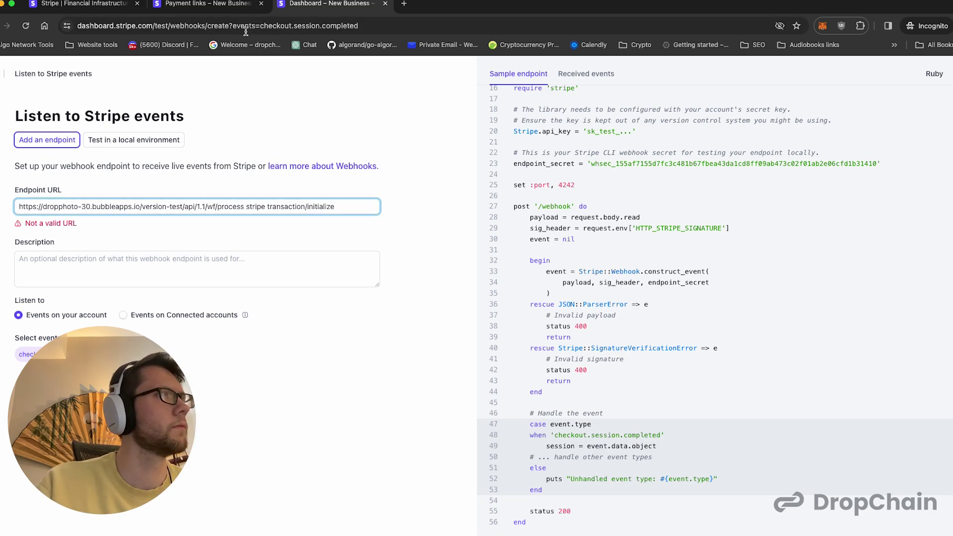
{"action": "left_click", "coordinate": [232, 5]}
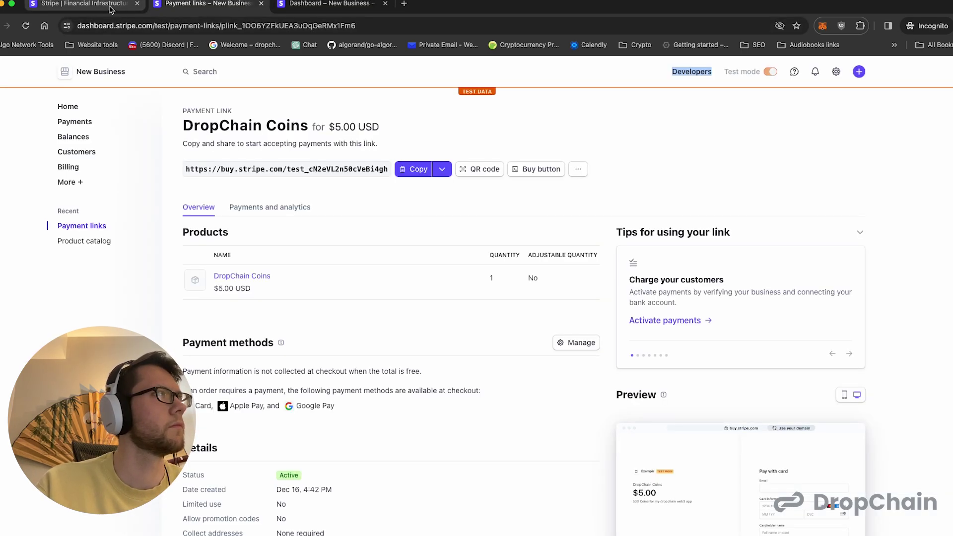
- Rename the workflow to process_stripe_transaction, restart request-data detection, and copy the new initialize URL
{"action": "key", "text": "ctrl+Tab"}
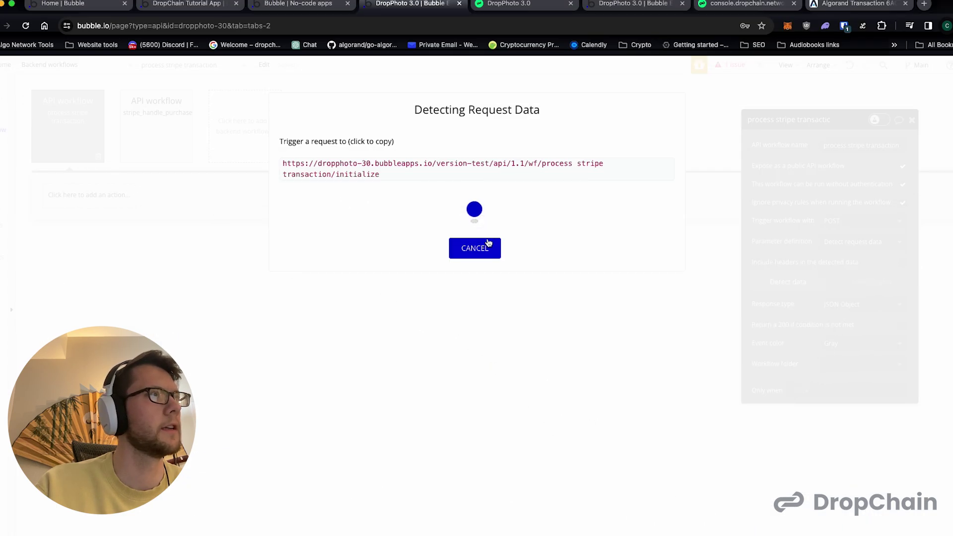
{"action": "left_click", "coordinate": [470, 249]}
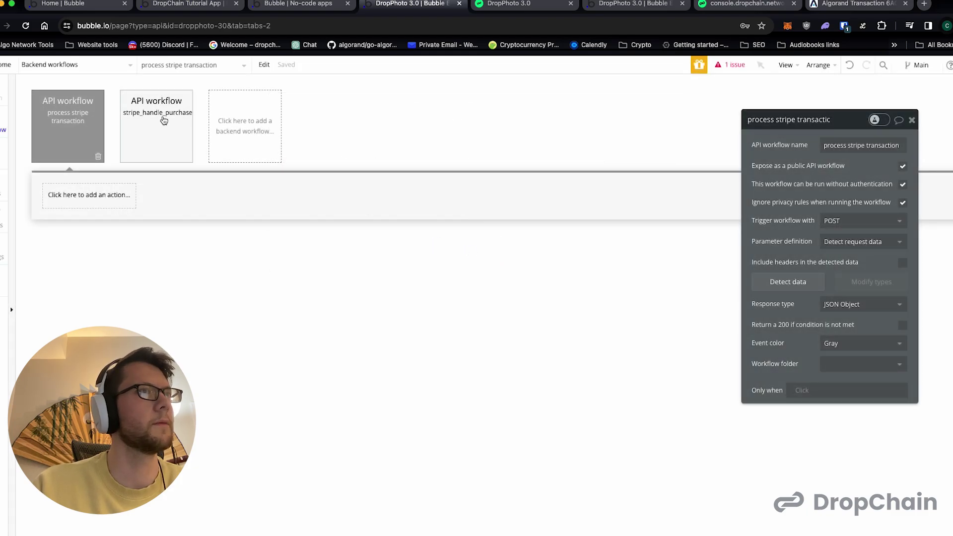
{"action": "left_click", "coordinate": [789, 281]}
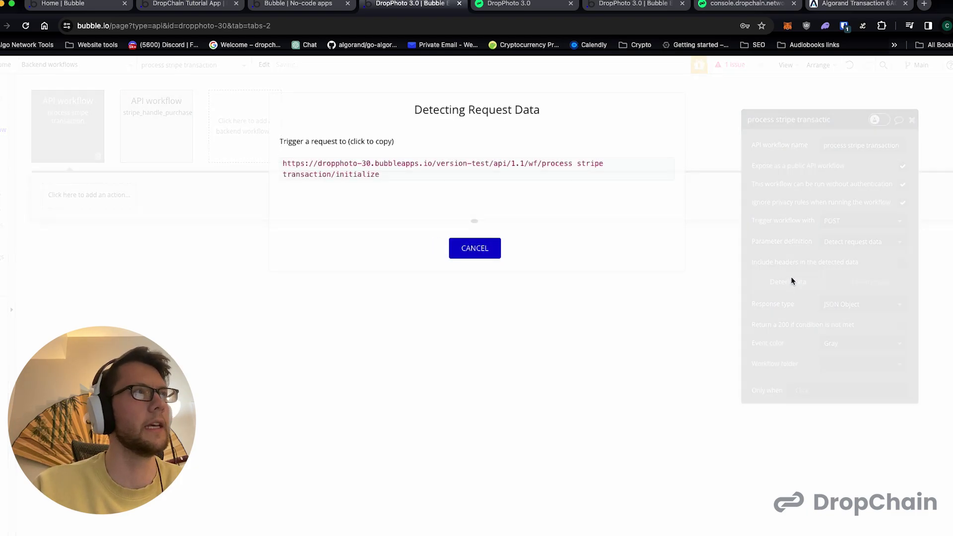
{"action": "left_click", "coordinate": [493, 244]}
{"action": "left_click", "coordinate": [848, 145]}
{"action": "key", "text": "Delete"}
{"action": "type", "text": "_"}
{"action": "left_click", "coordinate": [866, 146]}
{"action": "key", "text": "Delete"}
{"action": "type", "text": "_"}
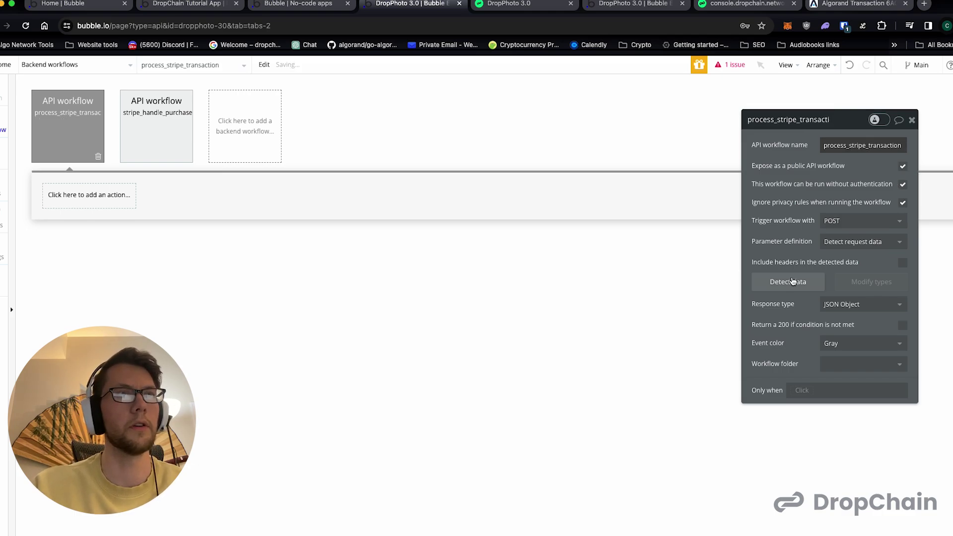
{"action": "left_click", "coordinate": [792, 281]}
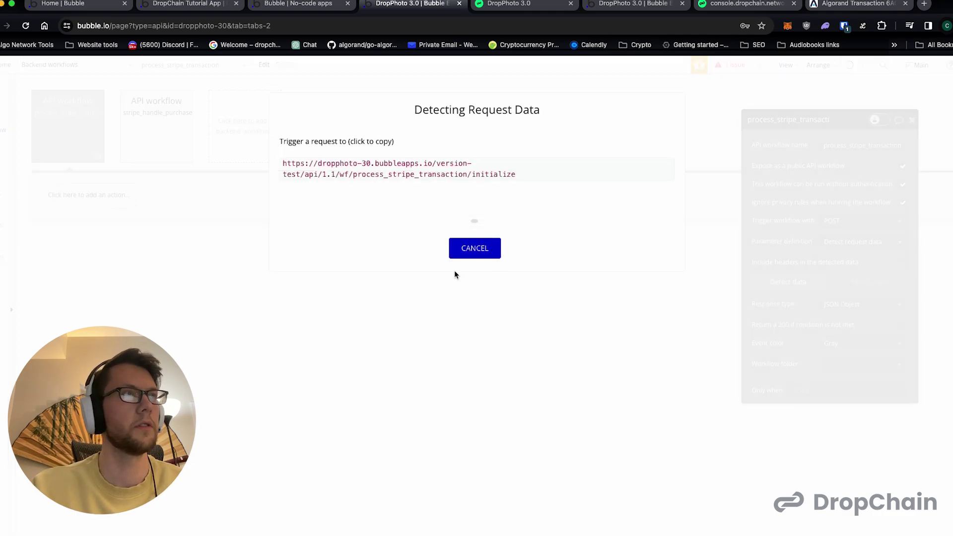
{"action": "left_click", "coordinate": [411, 177]}
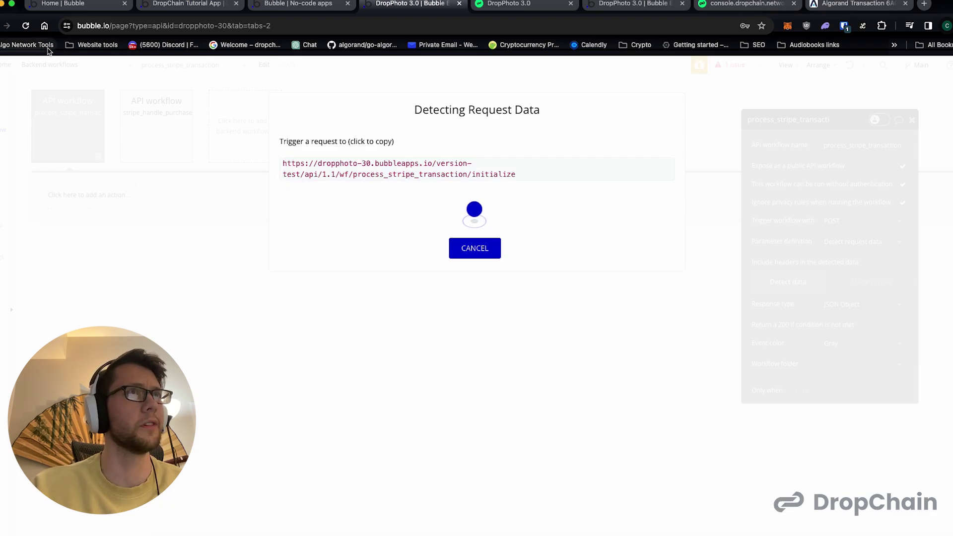
- Replace the webhook Endpoint URL with Bubble's corrected process_stripe_transaction/initialize URL and add the endpoint
{"action": "left_click", "coordinate": [737, 518]}
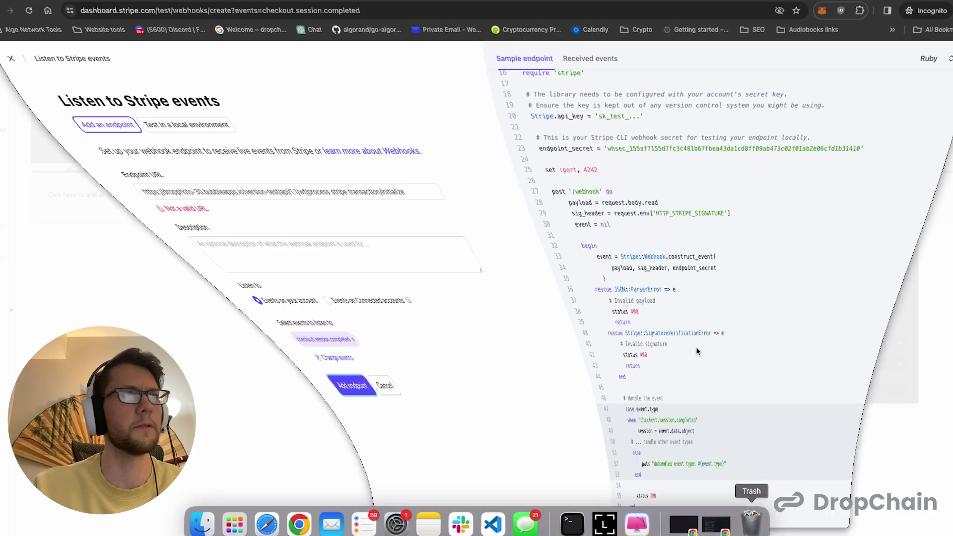
{"action": "key", "text": "super+a"}
{"action": "left_click", "coordinate": [243, 230]}
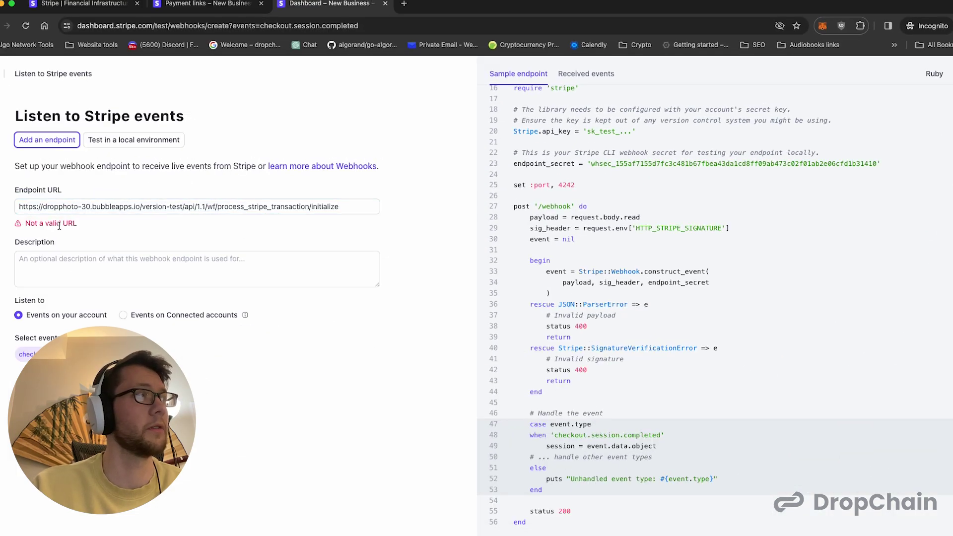
{"action": "left_click", "coordinate": [41, 392]}
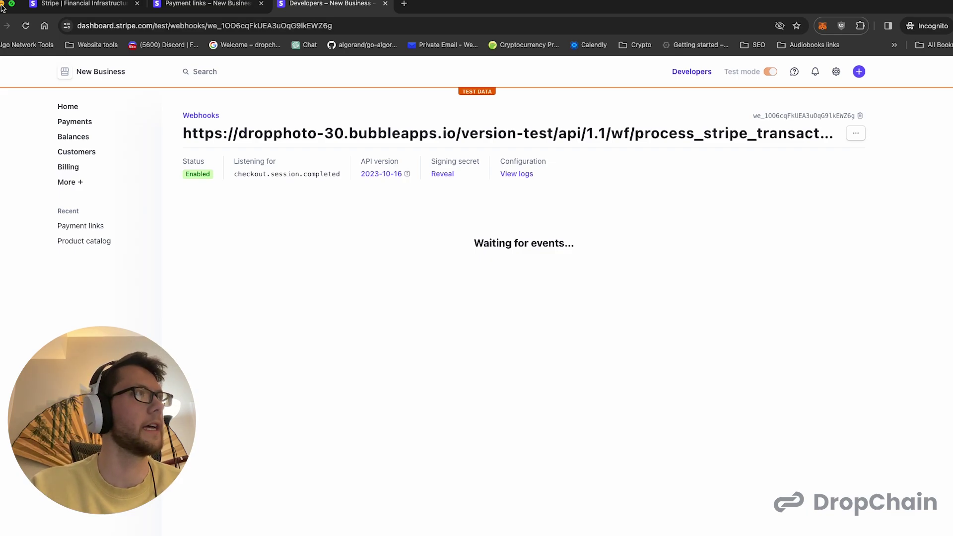
{"action": "left_click", "coordinate": [2, 5]}
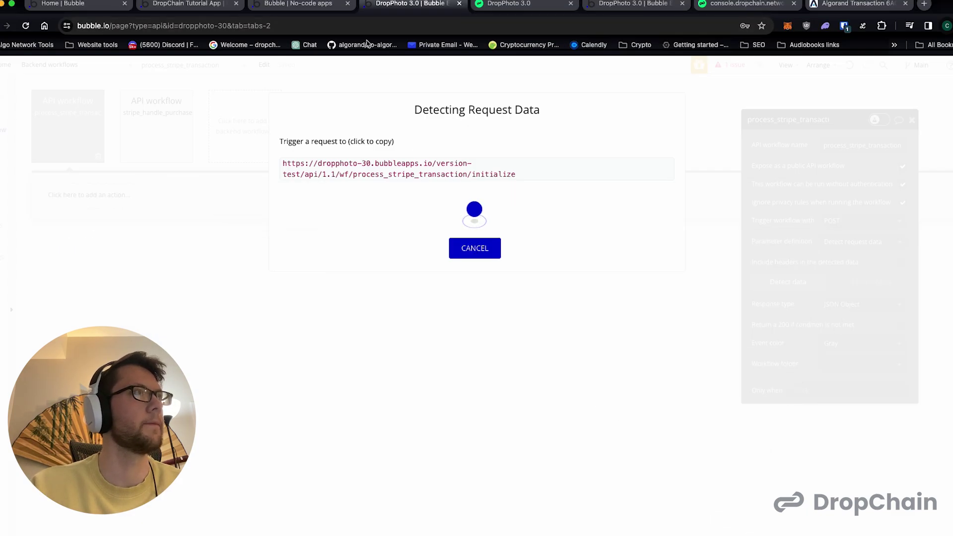
- Duplicate the DropPhoto editor tab and switch to the copy
{"action": "left_click", "coordinate": [309, 3]}
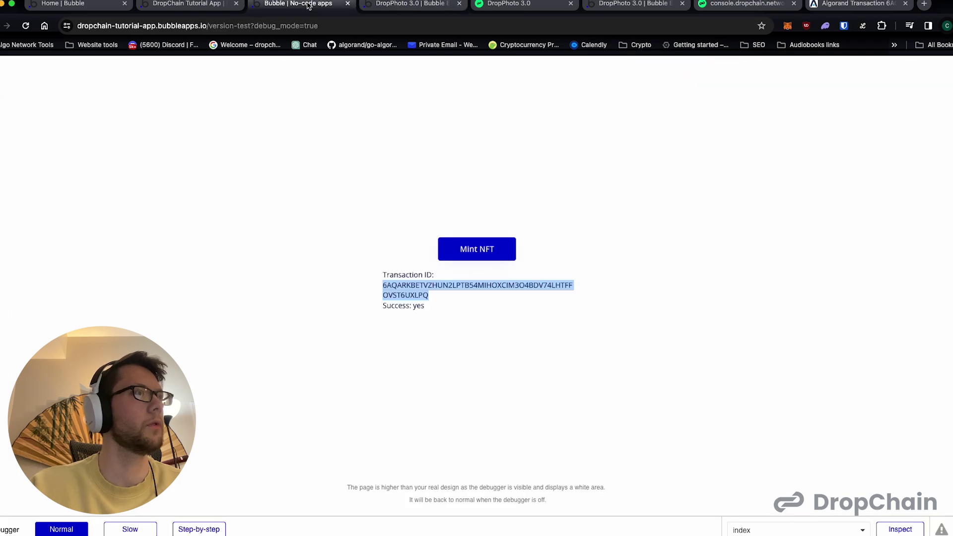
{"action": "left_click", "coordinate": [199, 3]}
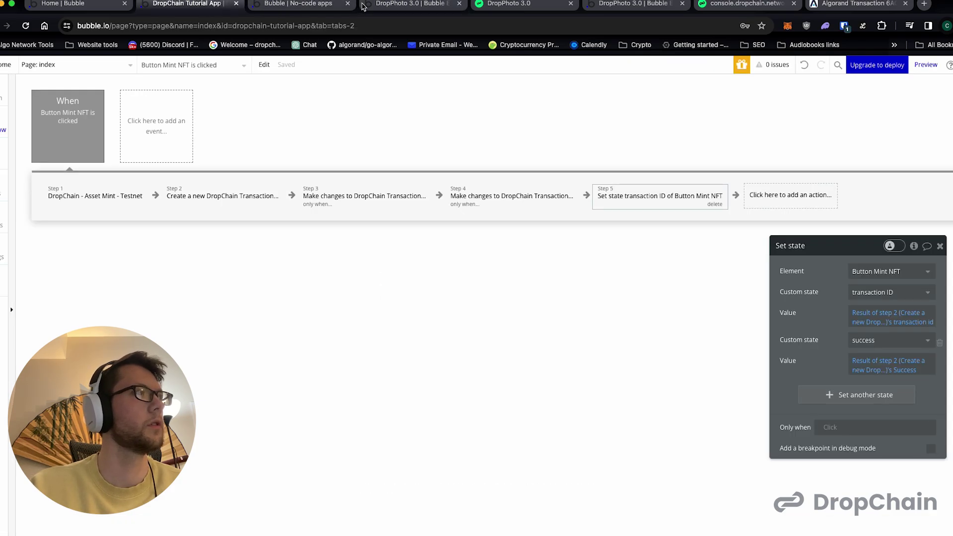
{"action": "left_click", "coordinate": [380, 3]}
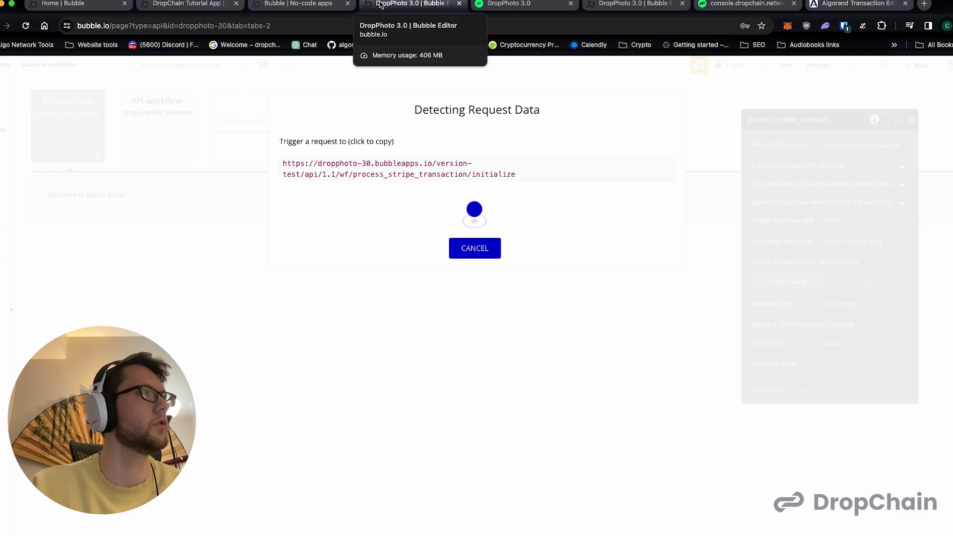
{"action": "right_click", "coordinate": [380, 4]}
{"action": "left_click", "coordinate": [426, 71]}
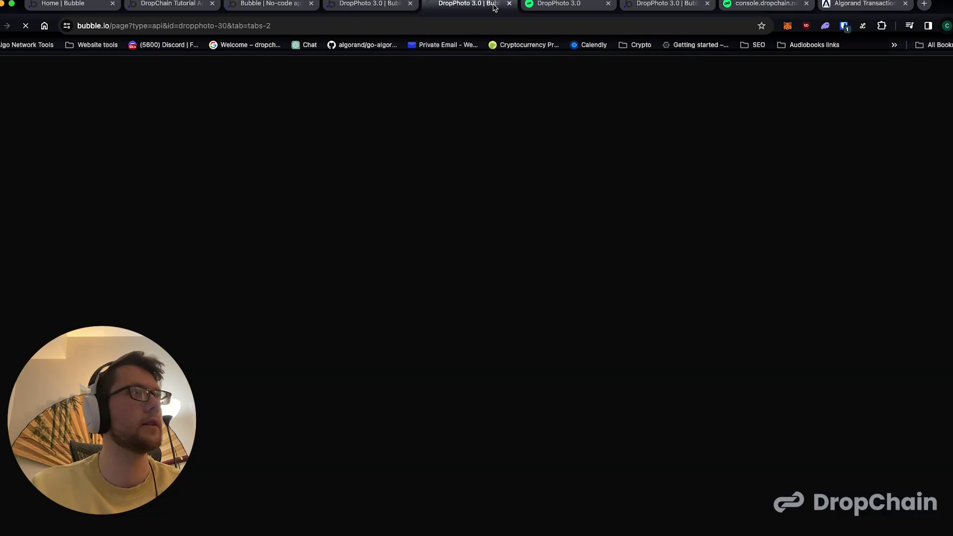
{"action": "left_click", "coordinate": [547, 5]}
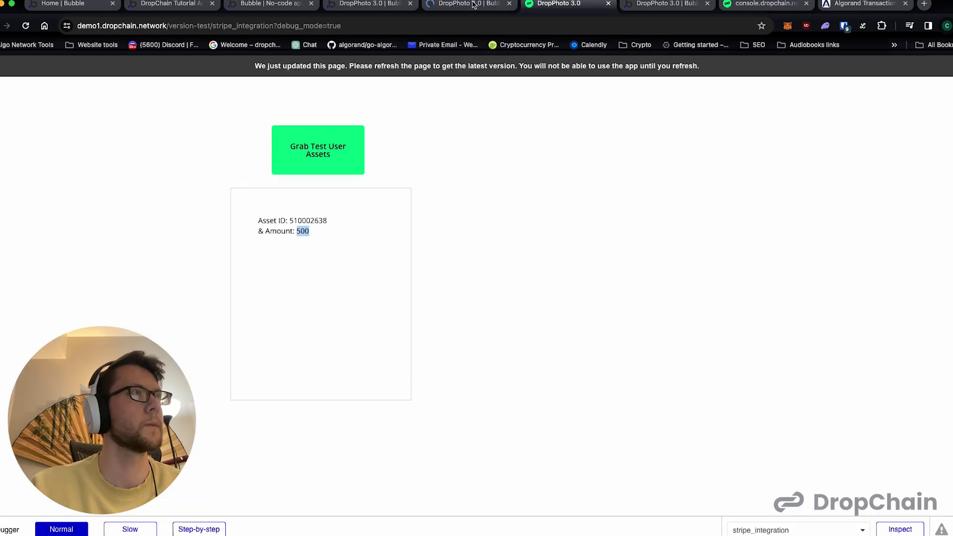
{"action": "left_click", "coordinate": [474, 5]}
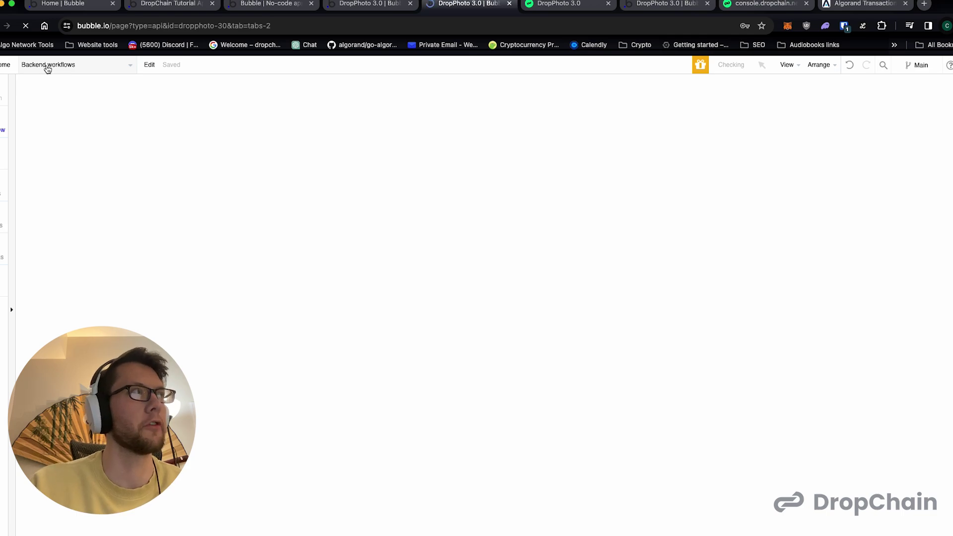
- On the stripe_integration page, open the Buy 500 Coins workflow's Open an external website step
{"action": "left_click", "coordinate": [48, 67]}
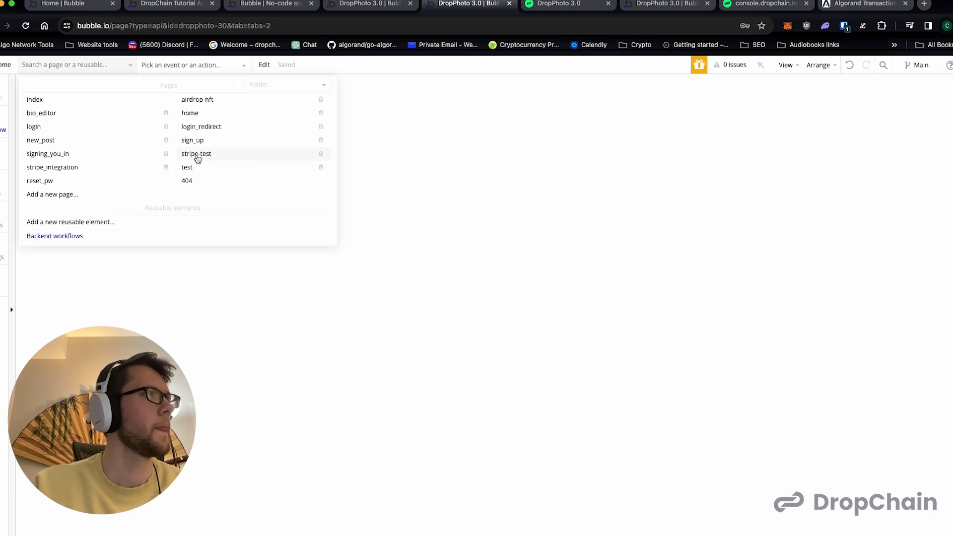
{"action": "left_click", "coordinate": [72, 167]}
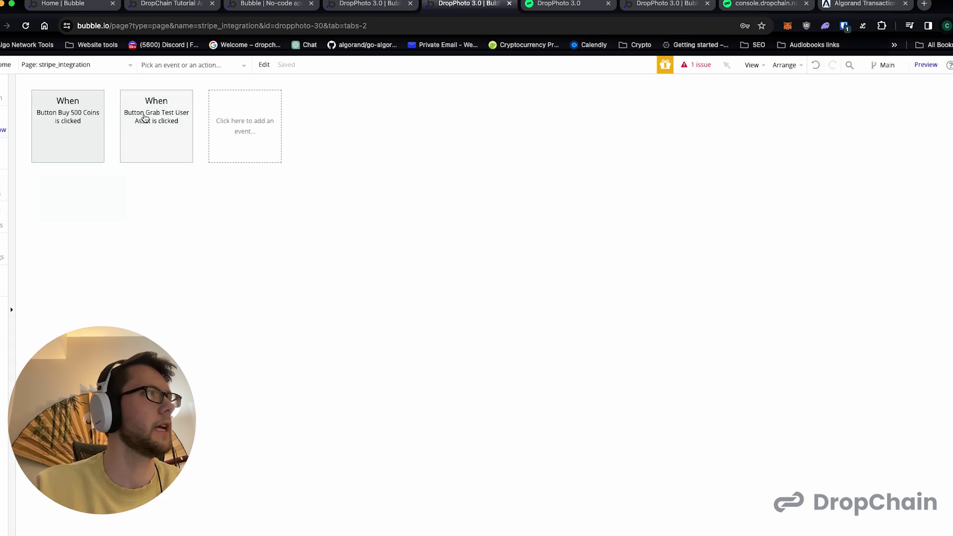
{"action": "left_click", "coordinate": [152, 121]}
{"action": "left_click", "coordinate": [94, 141]}
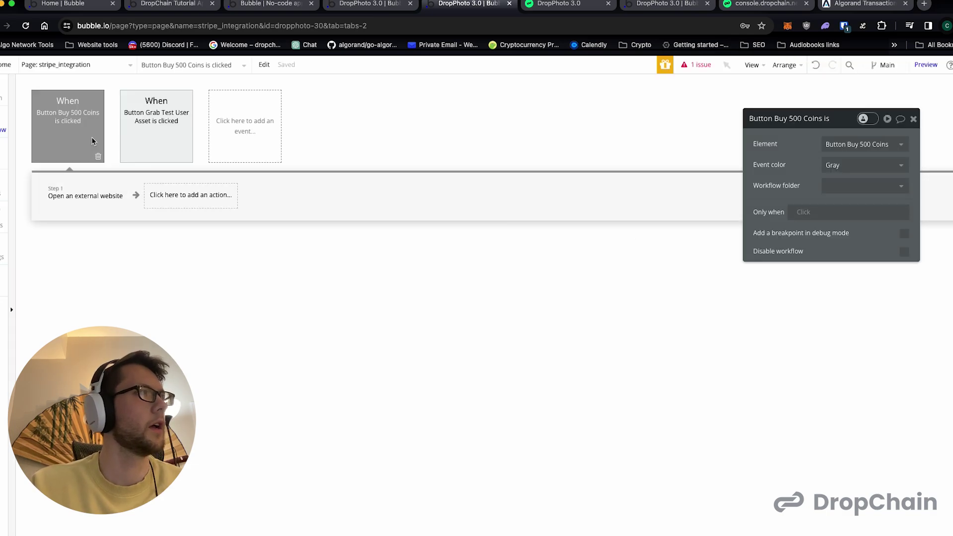
{"action": "left_click", "coordinate": [94, 199]}
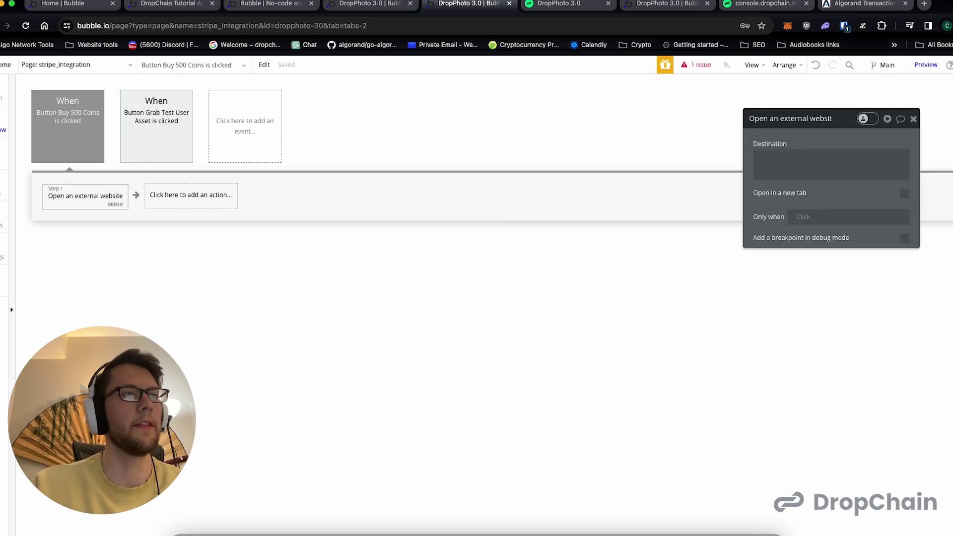
{"action": "left_click", "coordinate": [714, 520]}
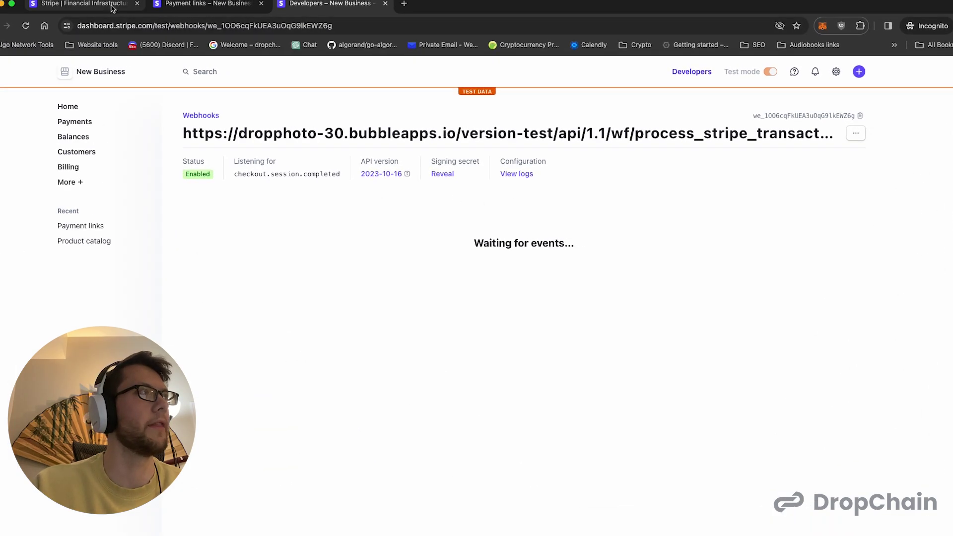
- Copy the DropChain Coins payment link with a Client reference ID parameter set to 'd'
{"action": "left_click", "coordinate": [208, 3]}
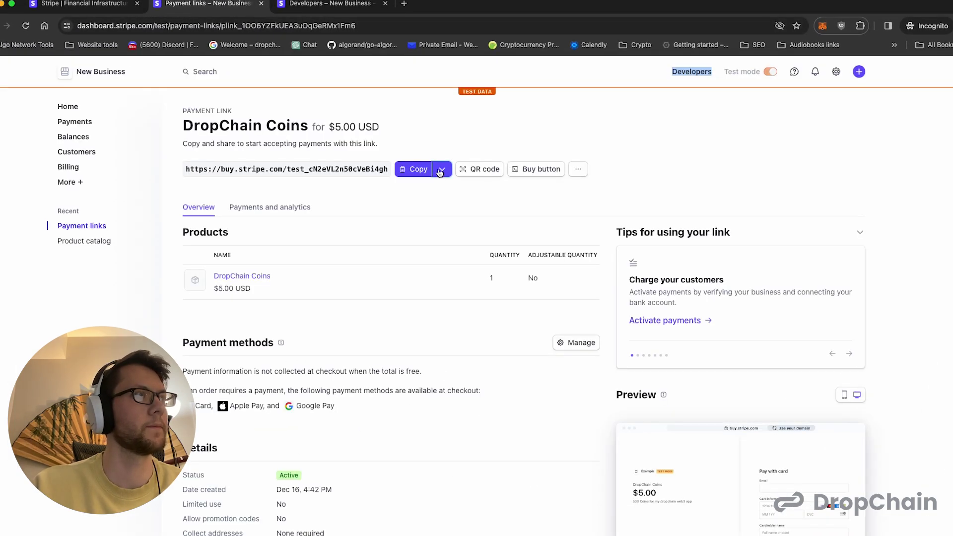
{"action": "left_click", "coordinate": [439, 171]}
{"action": "left_click", "coordinate": [383, 209]}
{"action": "left_click", "coordinate": [395, 242]}
{"action": "left_click", "coordinate": [397, 364]}
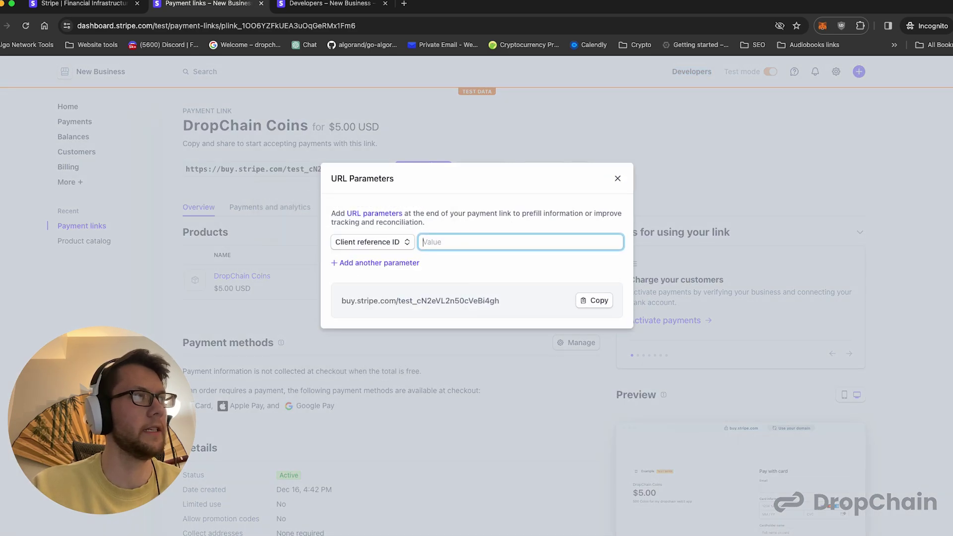
{"action": "type", "text": "d"}
{"action": "left_click", "coordinate": [598, 301]}
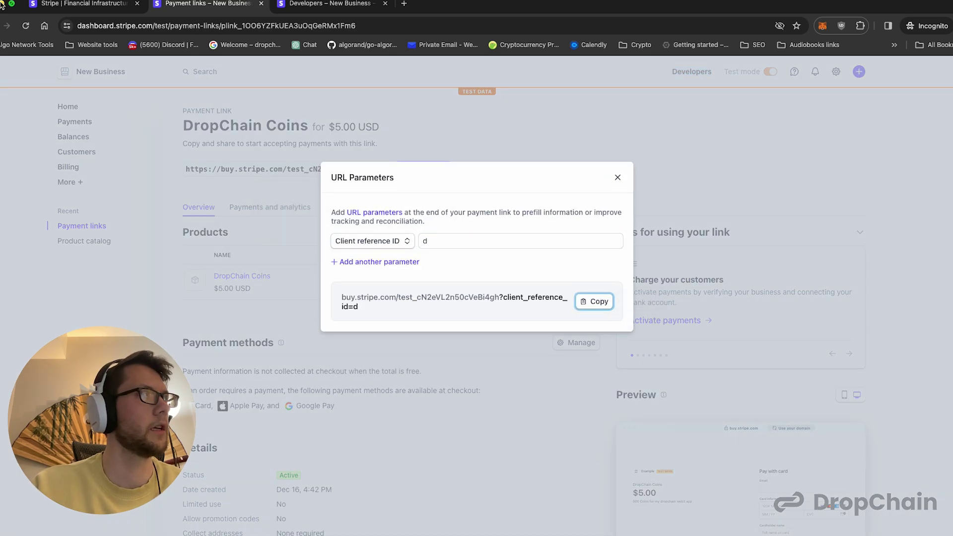
{"action": "key", "text": "super+Tab"}
{"action": "left_click", "coordinate": [759, 160]}
- Paste the payment link into Destination and remove the placeholder client_reference_id value
{"action": "key", "text": "super+v"}
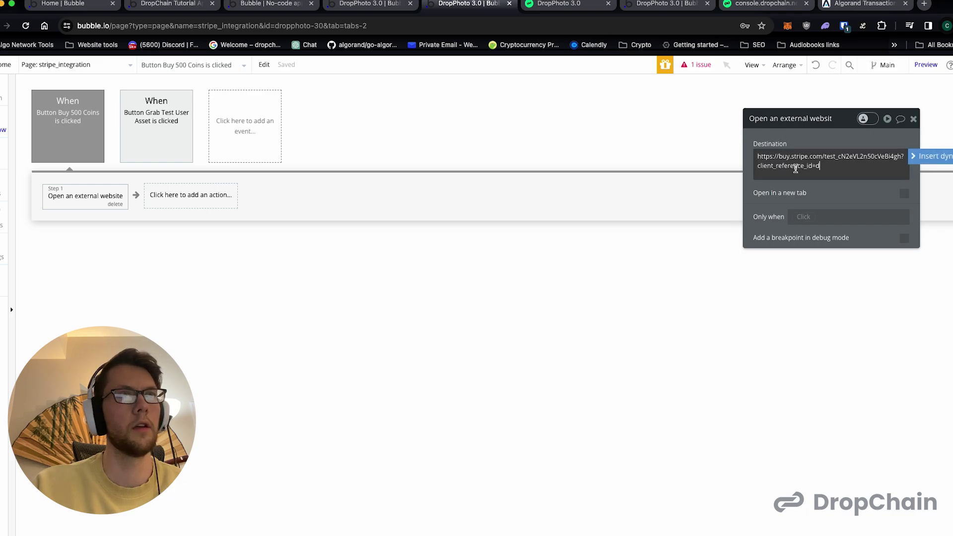
{"action": "key", "text": "BackSpace"}
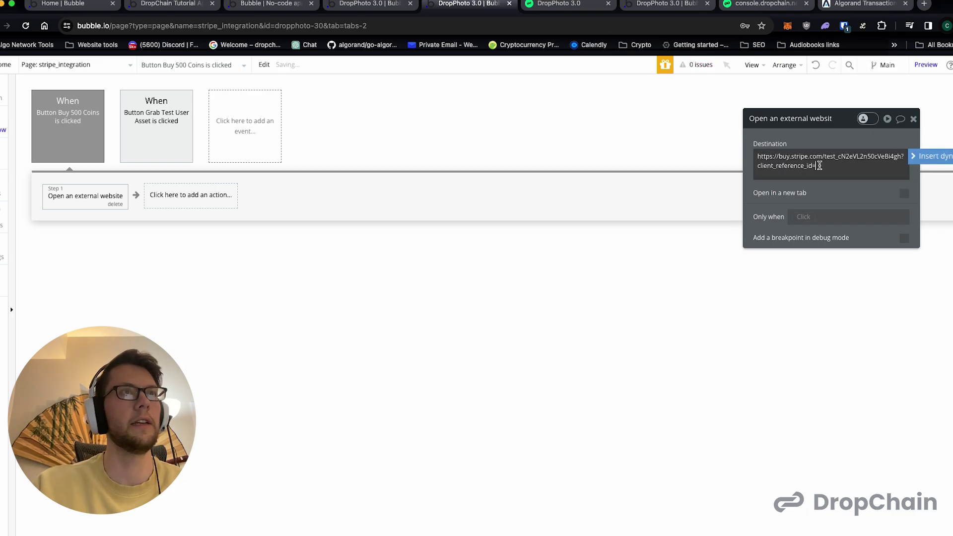
{"action": "left_click_drag", "start_coordinate": [758, 156], "coordinate": [895, 156]}
{"action": "left_click_drag", "start_coordinate": [758, 165], "coordinate": [815, 166]}
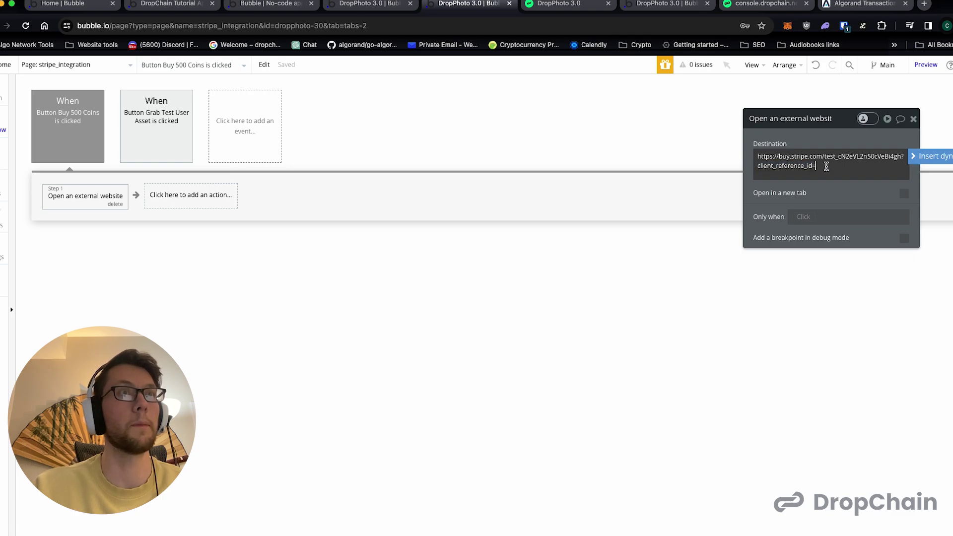
{"action": "left_click", "coordinate": [347, 66]}
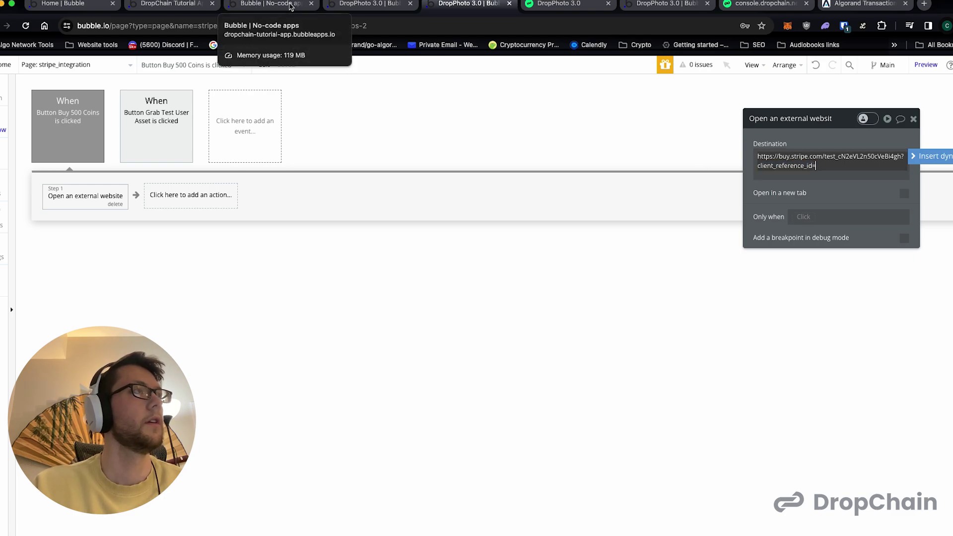
- Copy Test User 5's user ID from the DropChain console
{"action": "left_click", "coordinate": [542, 9]}
{"action": "left_click", "coordinate": [731, 9]}
{"action": "scroll", "coordinate": [505, 454], "scroll_direction": "down", "scroll_amount": 3}
{"action": "double_click", "coordinate": [511, 465]}
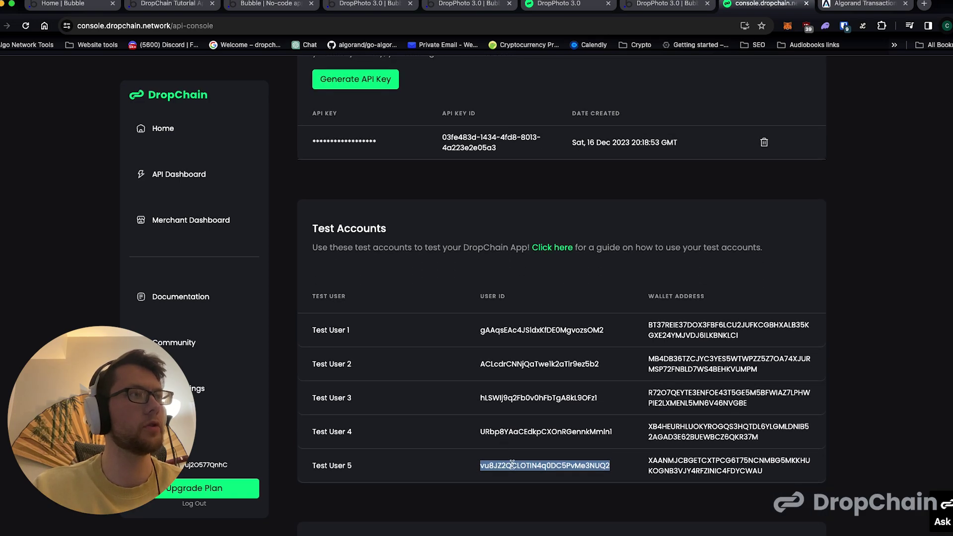
{"action": "left_click_drag", "start_coordinate": [307, 465], "coordinate": [420, 469]}
{"action": "double_click", "coordinate": [486, 463]}
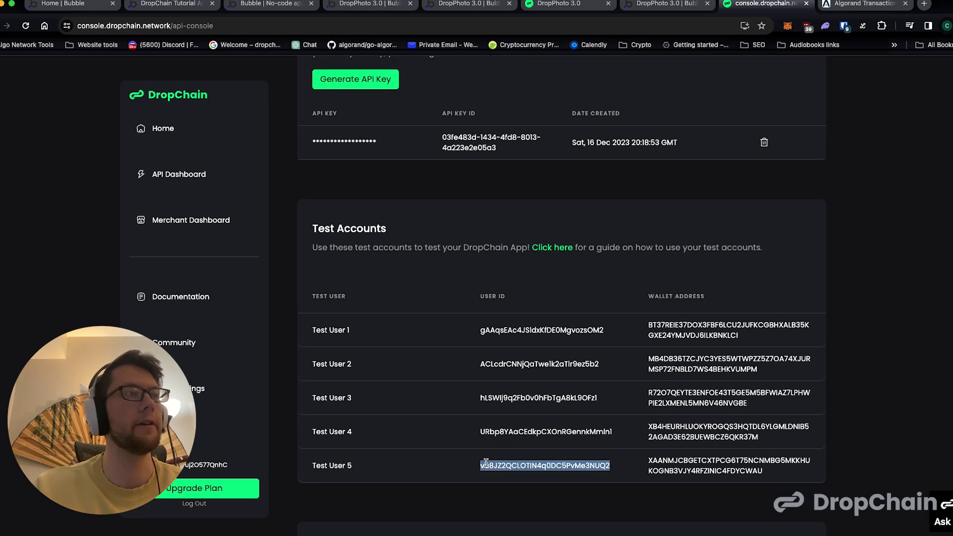
- Paste Test User 5's user ID after client_reference_id= in the Destination URL
{"action": "left_click", "coordinate": [193, 4]}
{"action": "left_click", "coordinate": [369, 4]}
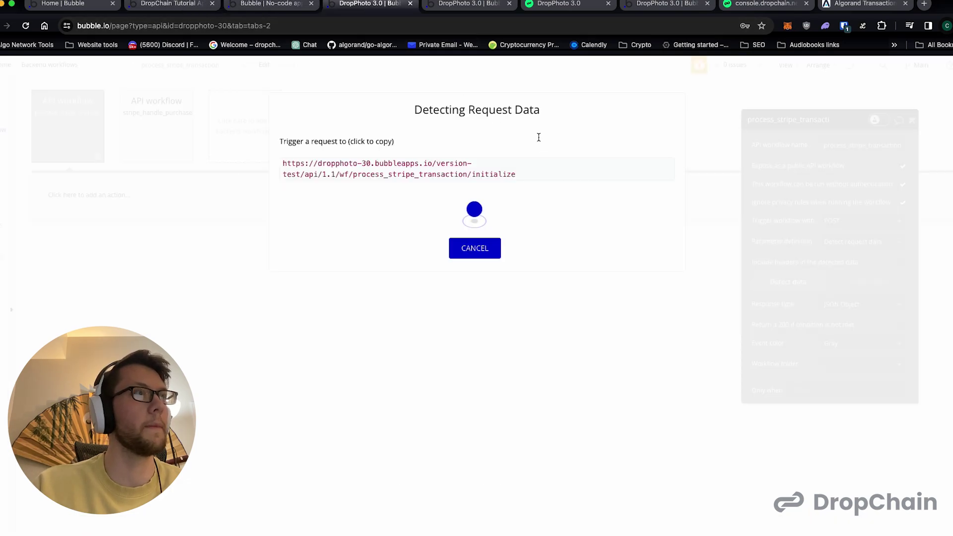
{"action": "left_click", "coordinate": [489, 6]}
{"action": "left_click_drag", "start_coordinate": [749, 164], "coordinate": [831, 170]}
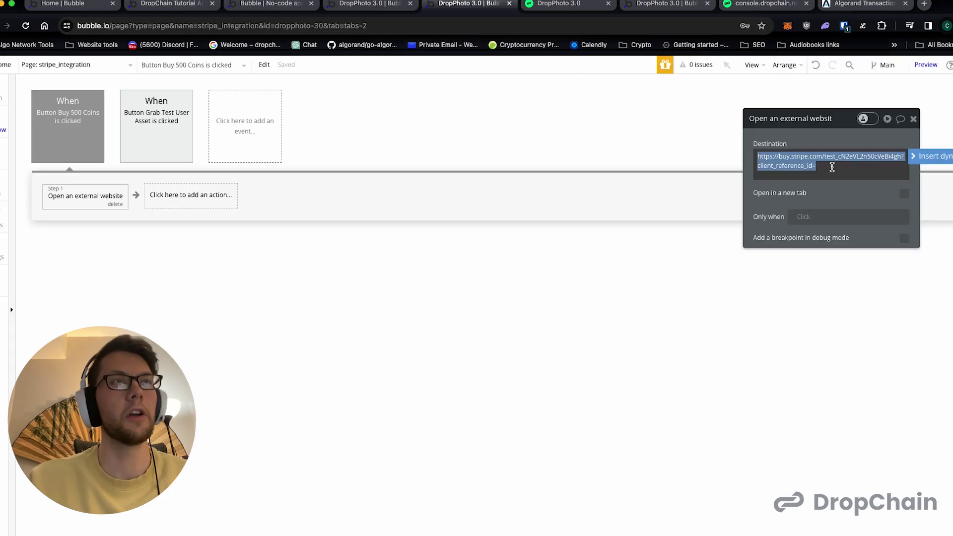
{"action": "left_click", "coordinate": [831, 171]}
{"action": "key", "text": "ctrl+v"}
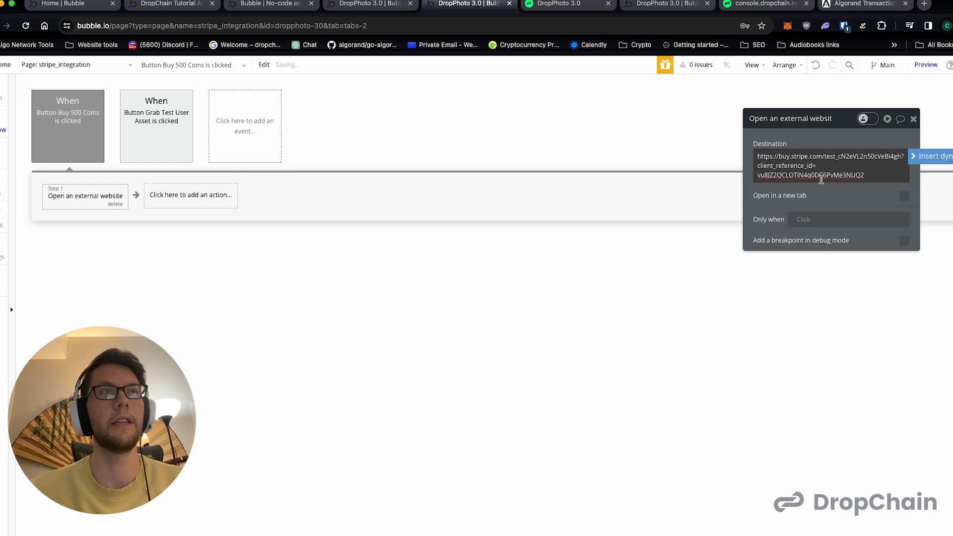
{"action": "double_click", "coordinate": [818, 176]}
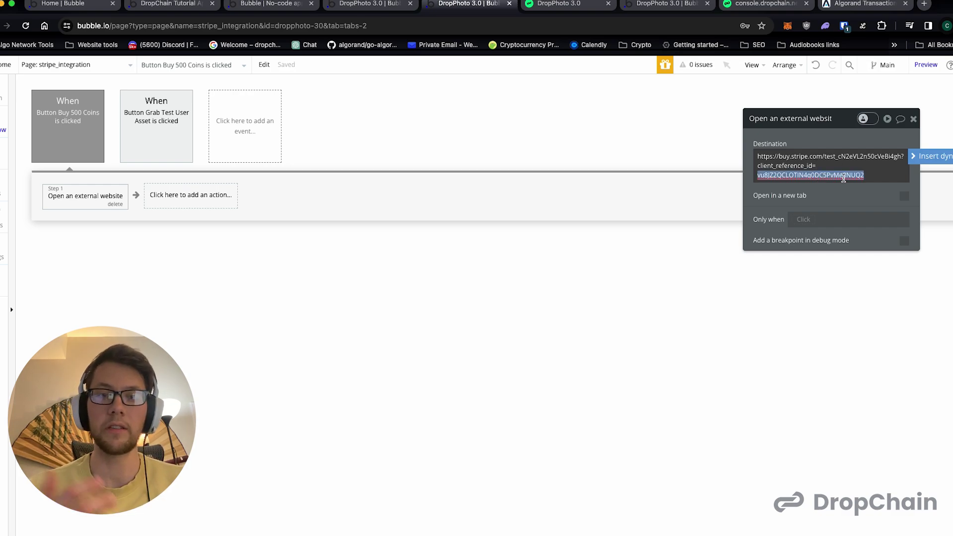
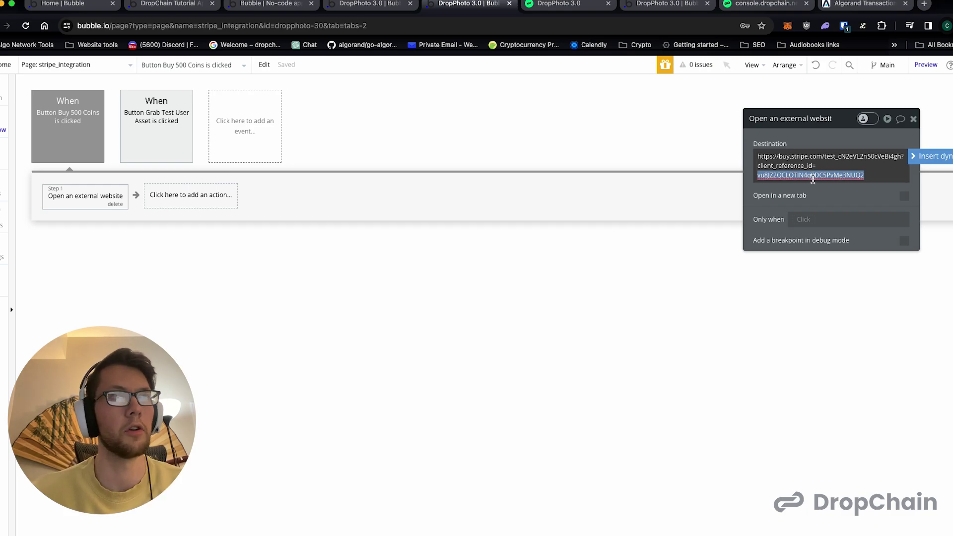
- Make the Buy 500 Coins Stripe link open in a new tab, then launch the app preview
{"action": "left_click", "coordinate": [821, 168]}
{"action": "left_click", "coordinate": [670, 252]}
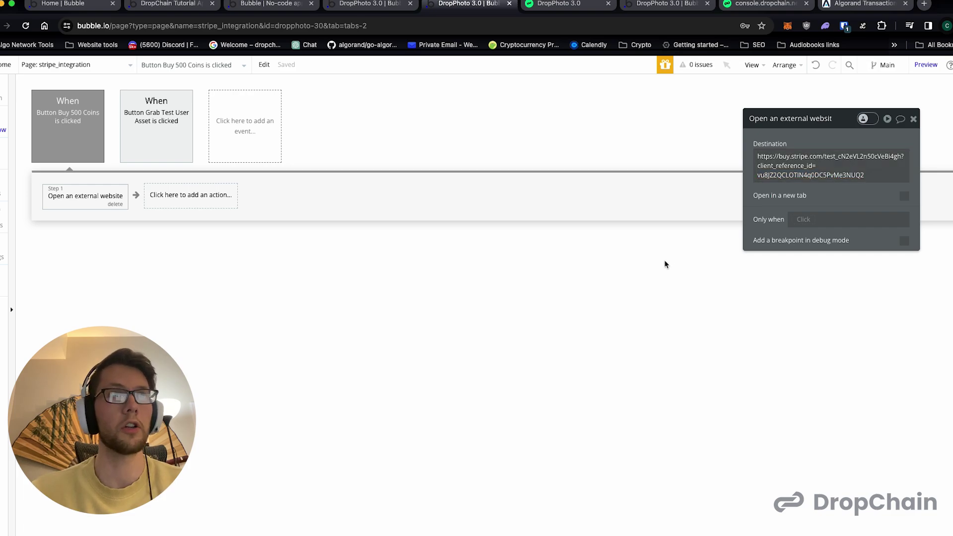
{"action": "left_click", "coordinate": [903, 196]}
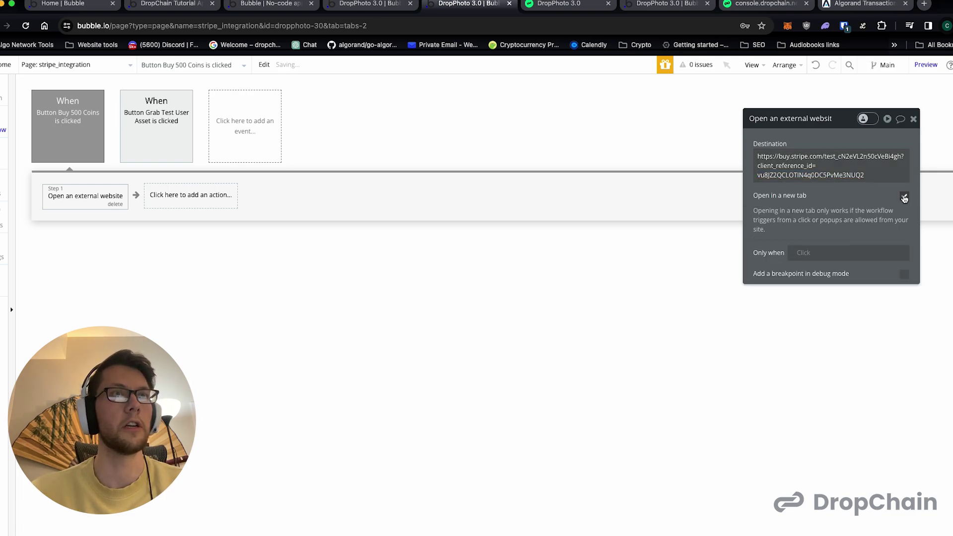
{"action": "left_click", "coordinate": [914, 121]}
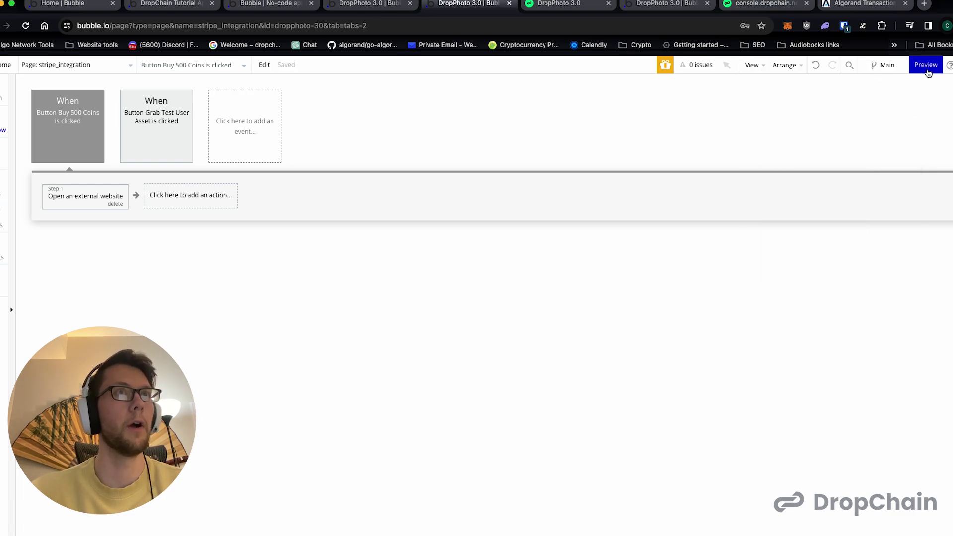
{"action": "left_click", "coordinate": [922, 66]}
{"action": "left_click", "coordinate": [628, 7]}
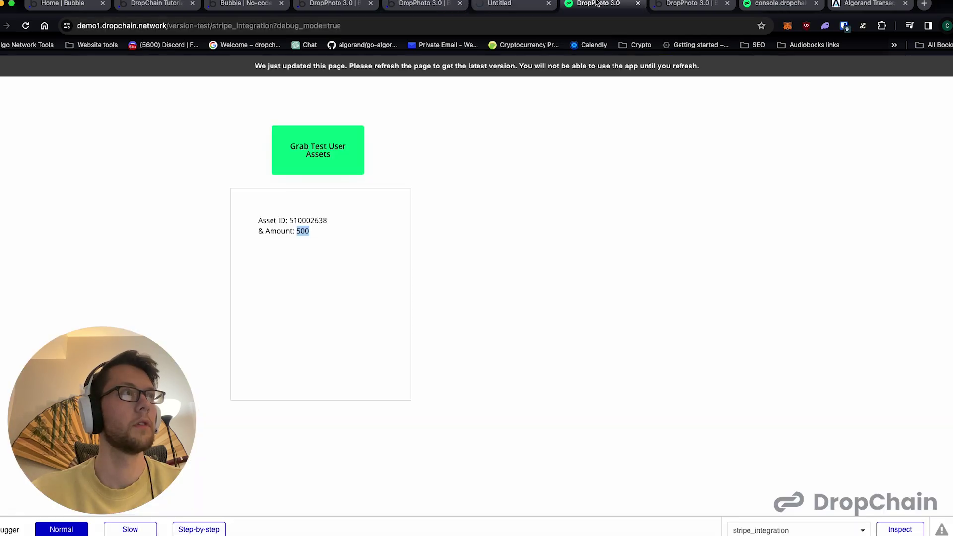
- Replace the outdated preview with the fresh one and start the Buy 500 Coins checkout
{"action": "left_click", "coordinate": [637, 4]}
{"action": "left_click", "coordinate": [508, 9]}
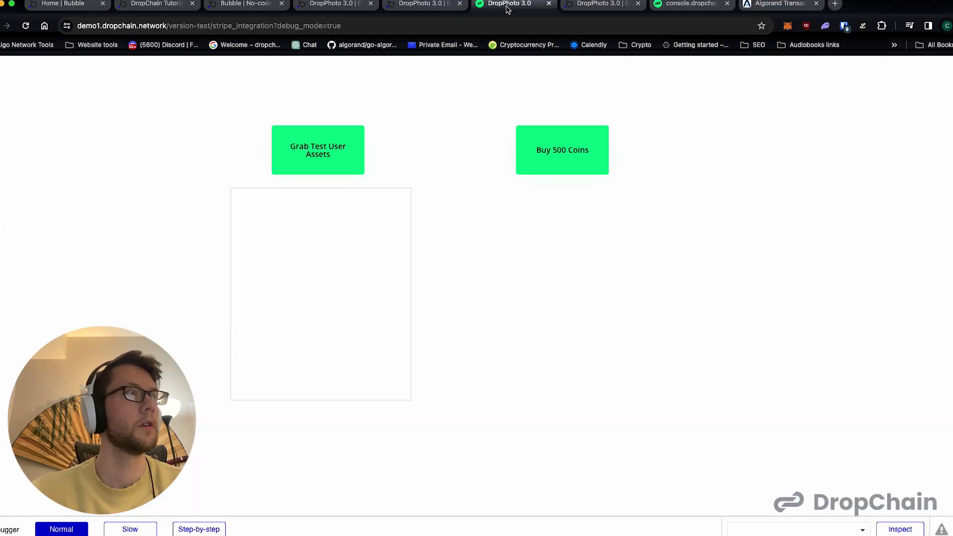
{"action": "left_click", "coordinate": [337, 153]}
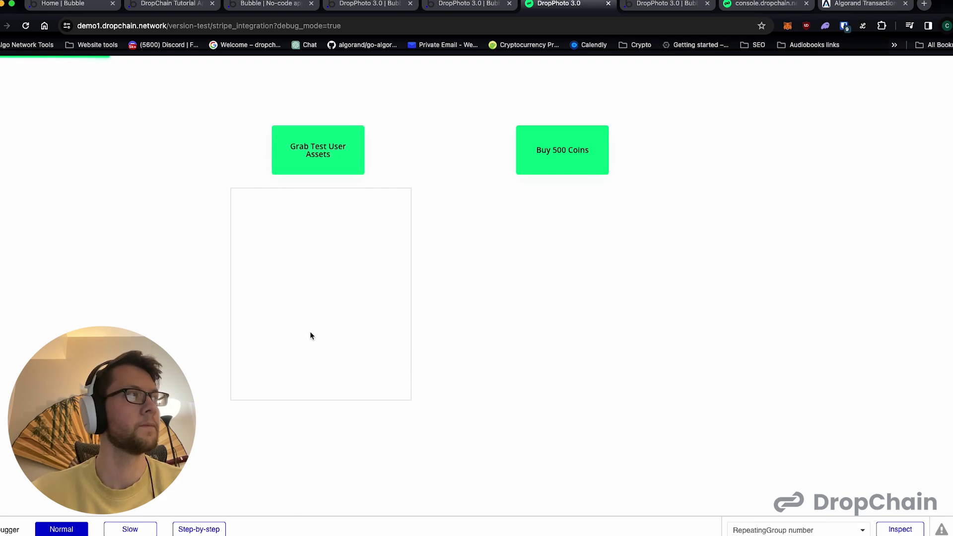
{"action": "left_click", "coordinate": [556, 167]}
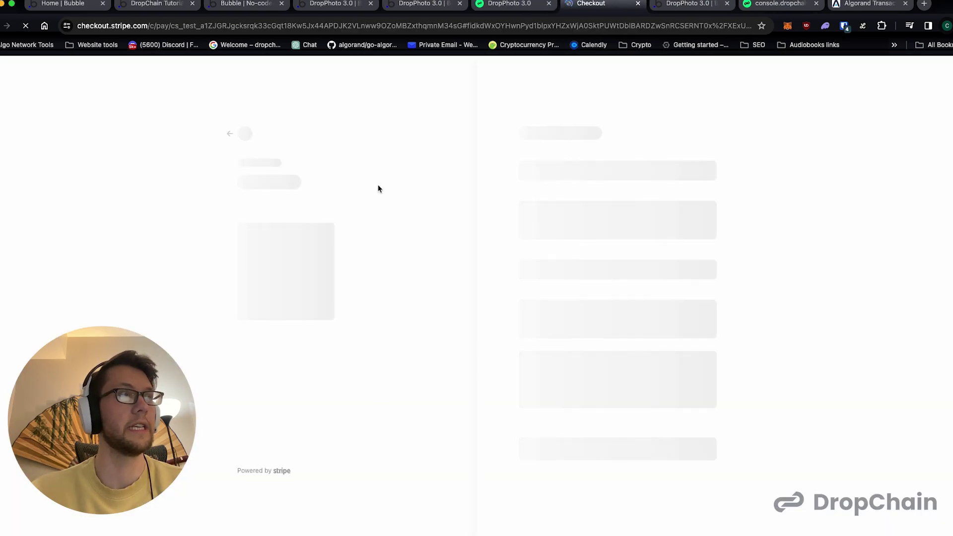
- Check the $5.00 price for 500 Coins and fill in the email from the saved suggestion
{"action": "left_click_drag", "start_coordinate": [238, 166], "coordinate": [308, 171]}
{"action": "left_click_drag", "start_coordinate": [241, 187], "coordinate": [341, 186]}
{"action": "left_click", "coordinate": [436, 175]}
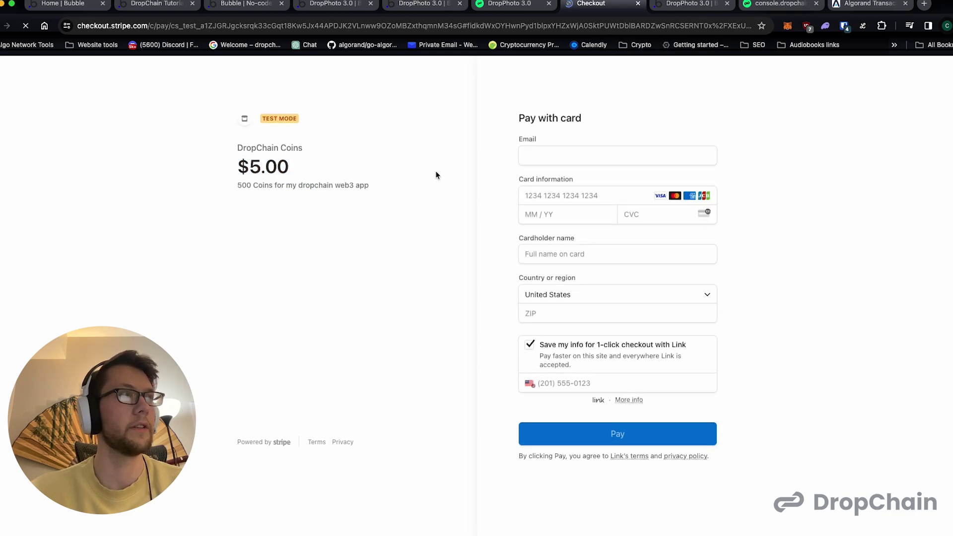
{"action": "left_click", "coordinate": [546, 156]}
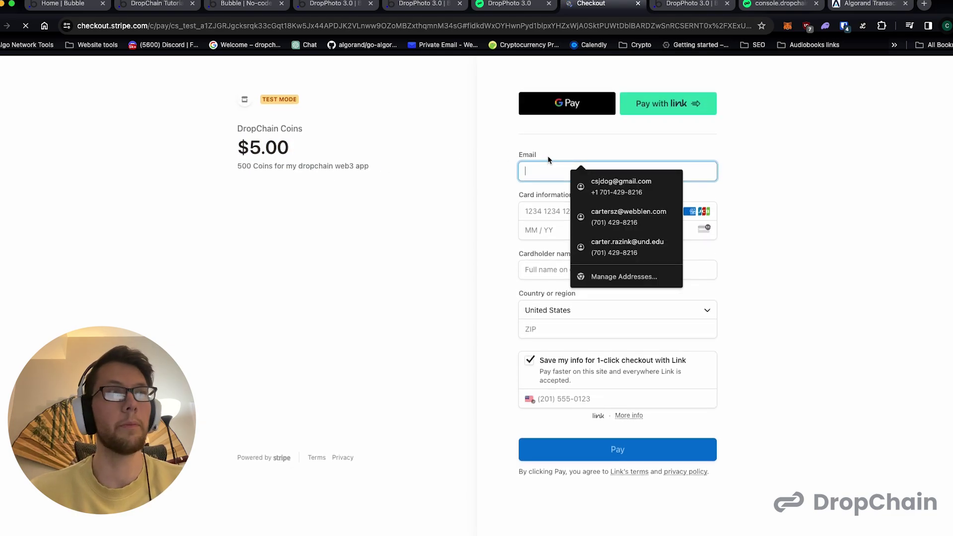
{"action": "left_click", "coordinate": [271, 101]}
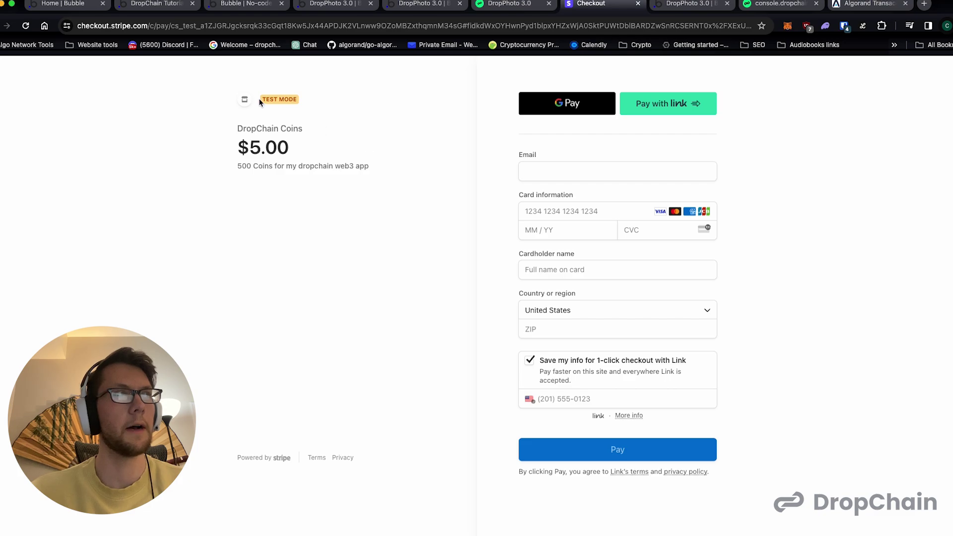
{"action": "left_click", "coordinate": [537, 165]}
{"action": "type", "text": "y"}
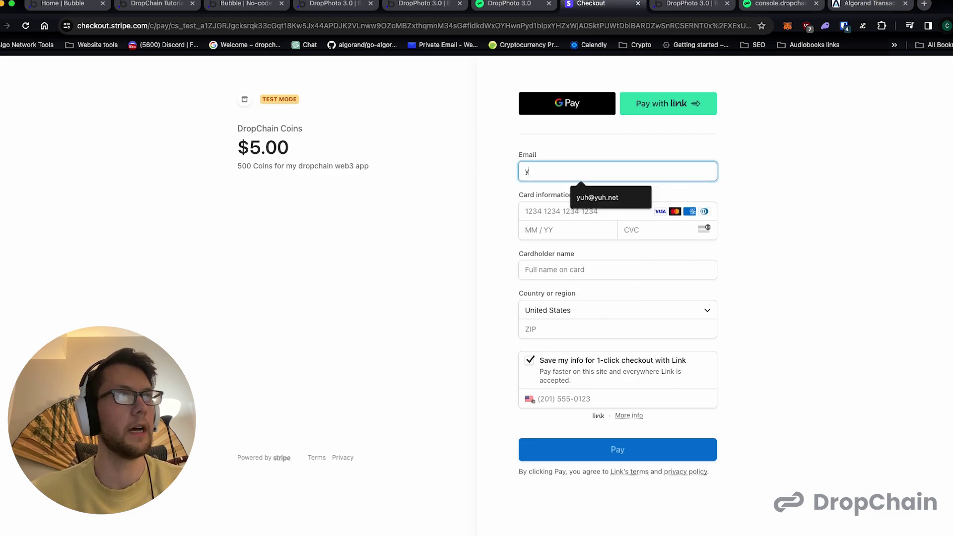
{"action": "left_click", "coordinate": [607, 192]}
{"action": "left_click", "coordinate": [555, 208]}
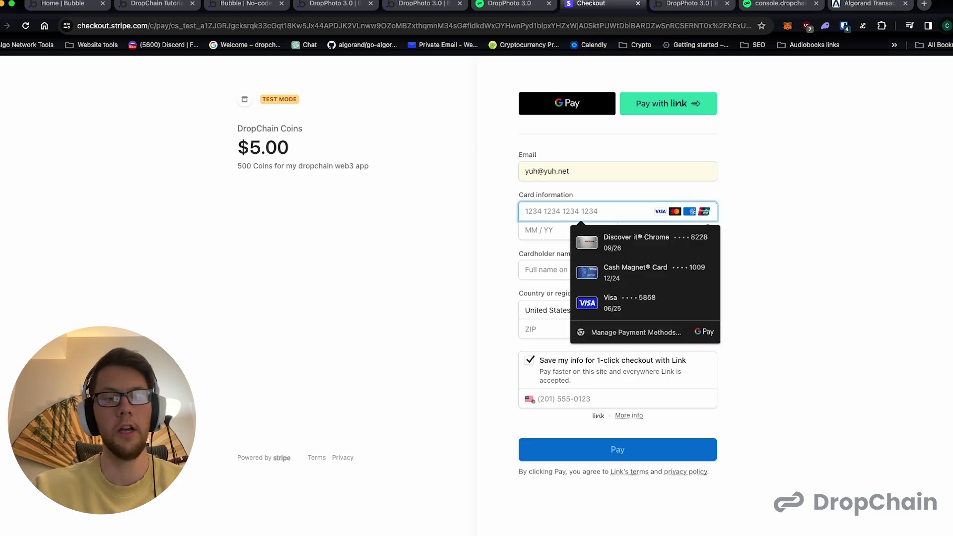
{"action": "type", "text": "4242 4242 4242 4242"}
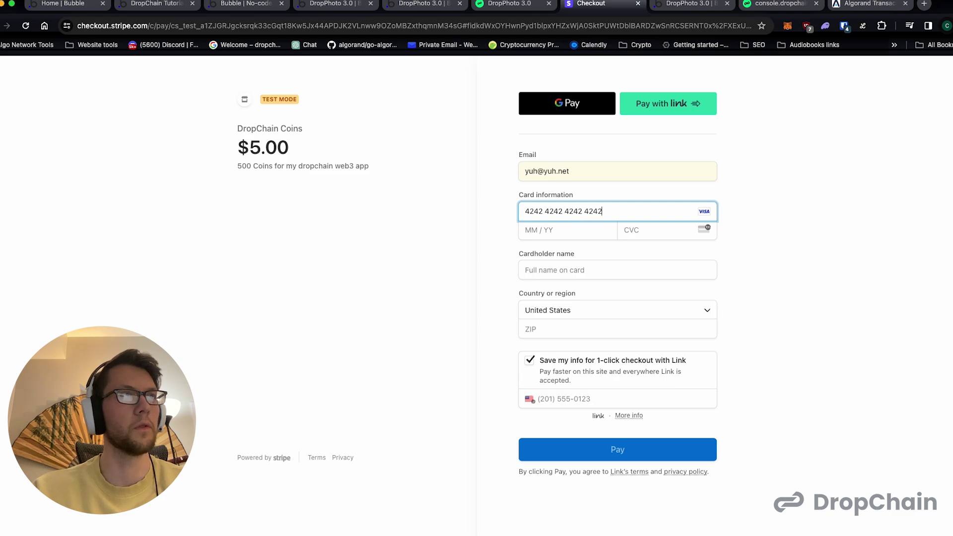
{"action": "left_click", "coordinate": [548, 230]}
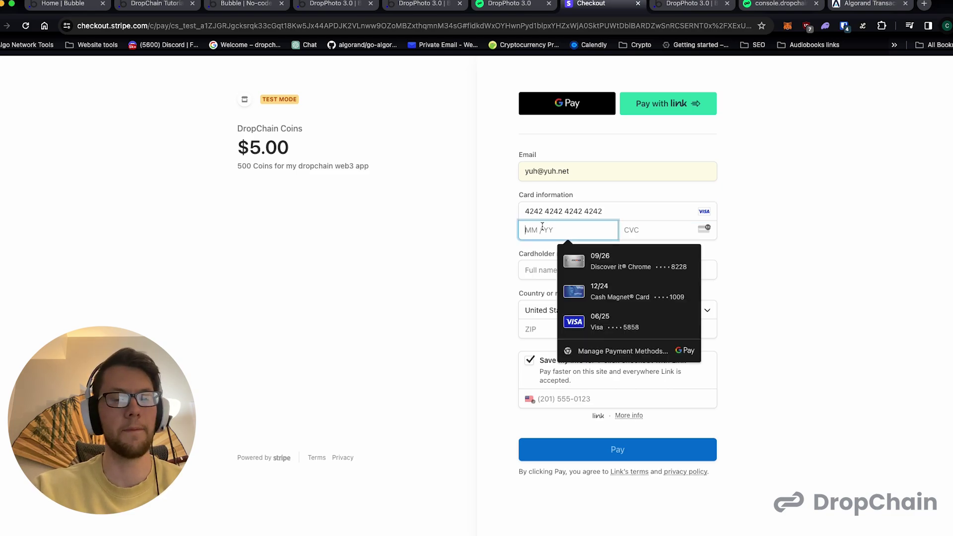
{"action": "type", "text": "090"}
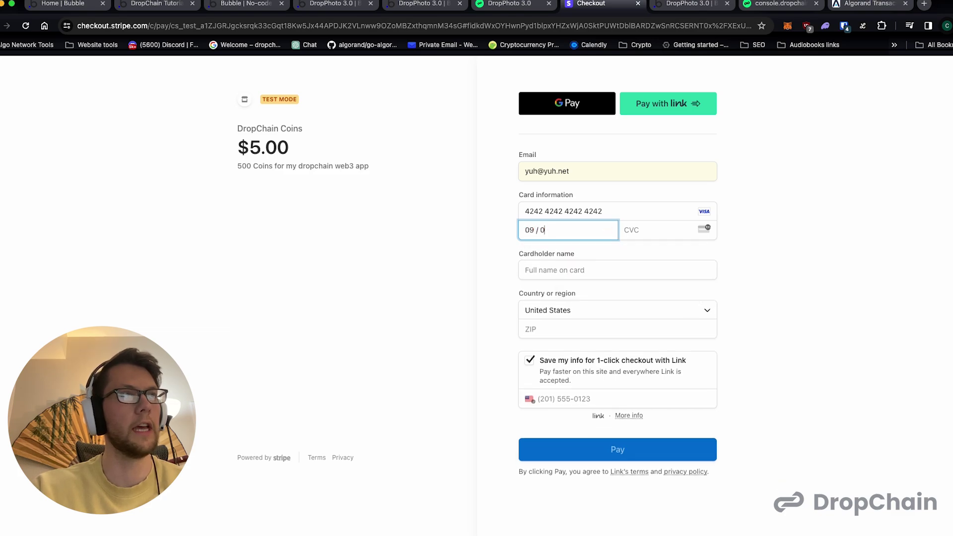
{"action": "key", "text": "BackSpace"}
{"action": "type", "text": "49"}
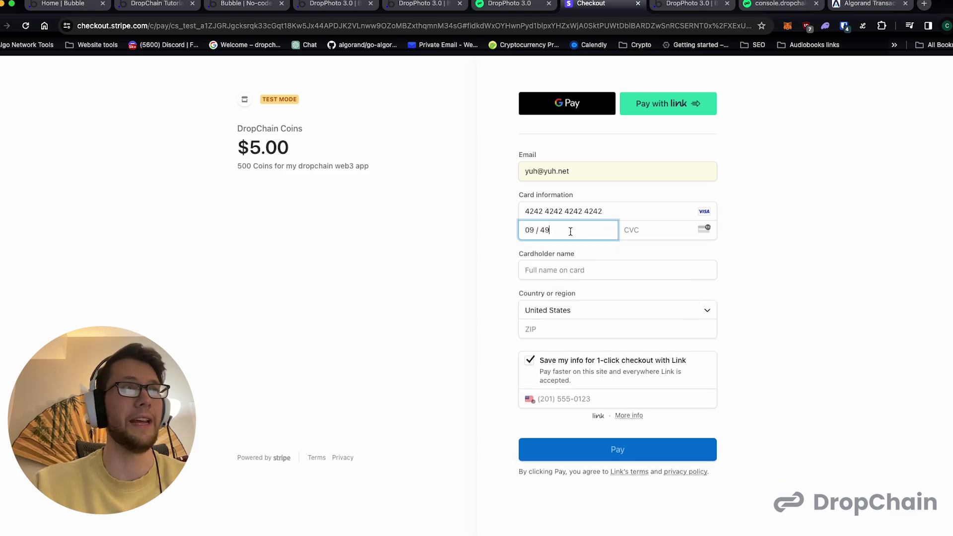
{"action": "left_click", "coordinate": [634, 229]}
{"action": "type", "text": "233"}
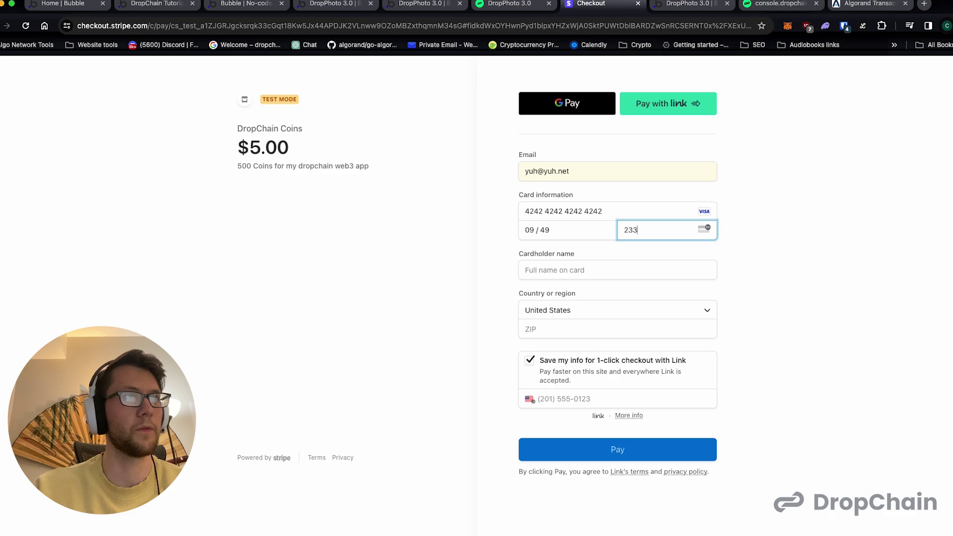
- Enter the cardholder name and ZIP code, untick 'Save my info', and pay $5.00
{"action": "left_click", "coordinate": [583, 270]}
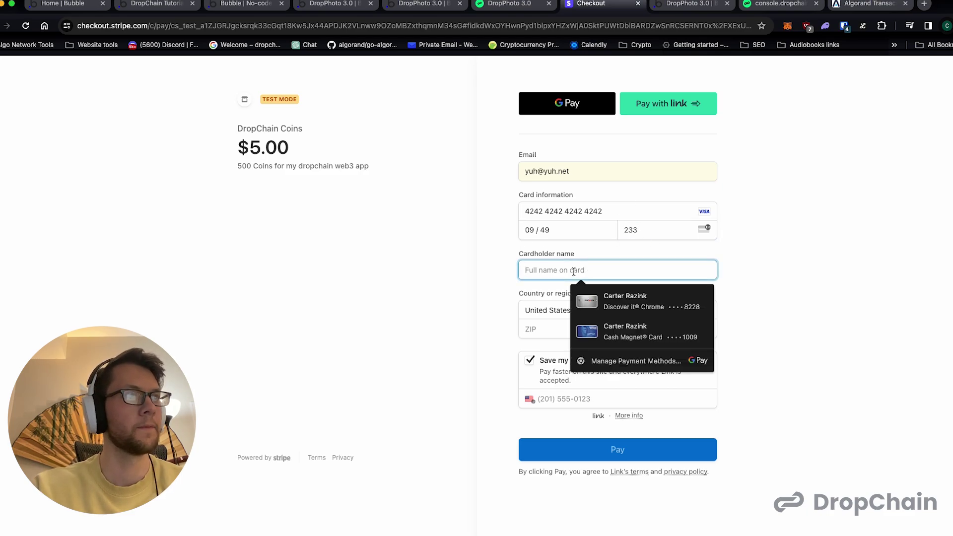
{"action": "type", "text": "Carter"}
{"action": "key", "text": "BackSpace"}
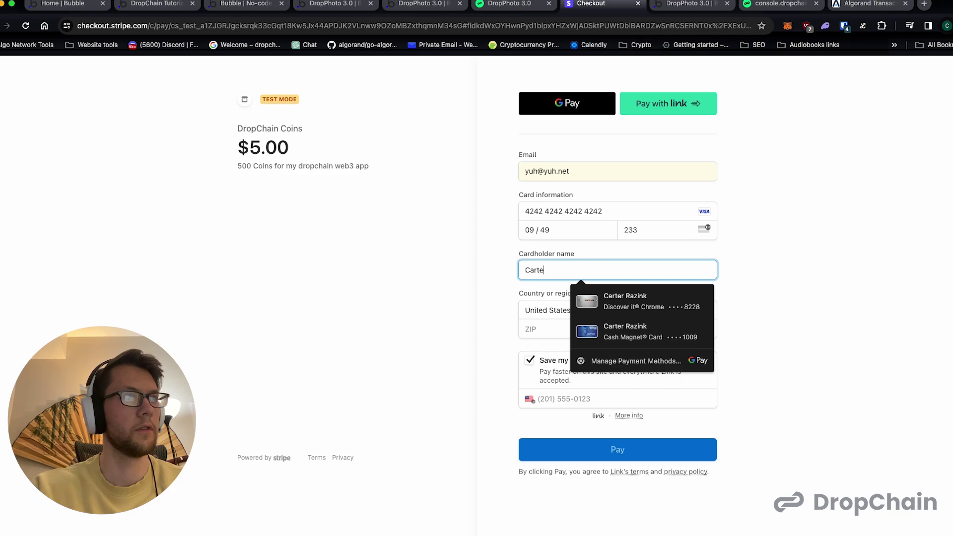
{"action": "key", "text": "super+a"}
{"action": "type", "text": "Yuh"}
{"action": "left_click", "coordinate": [563, 328]}
{"action": "type", "text": "55555"}
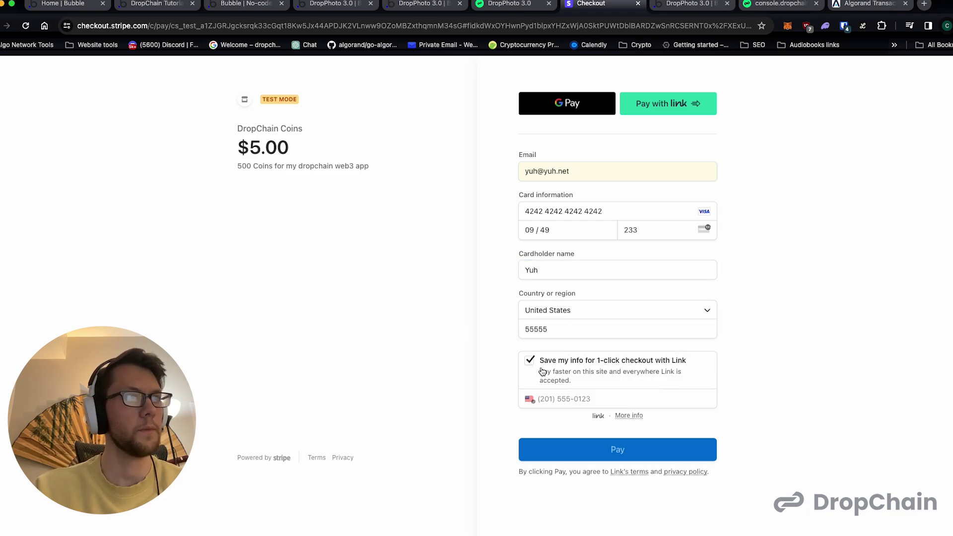
{"action": "left_click", "coordinate": [531, 362]}
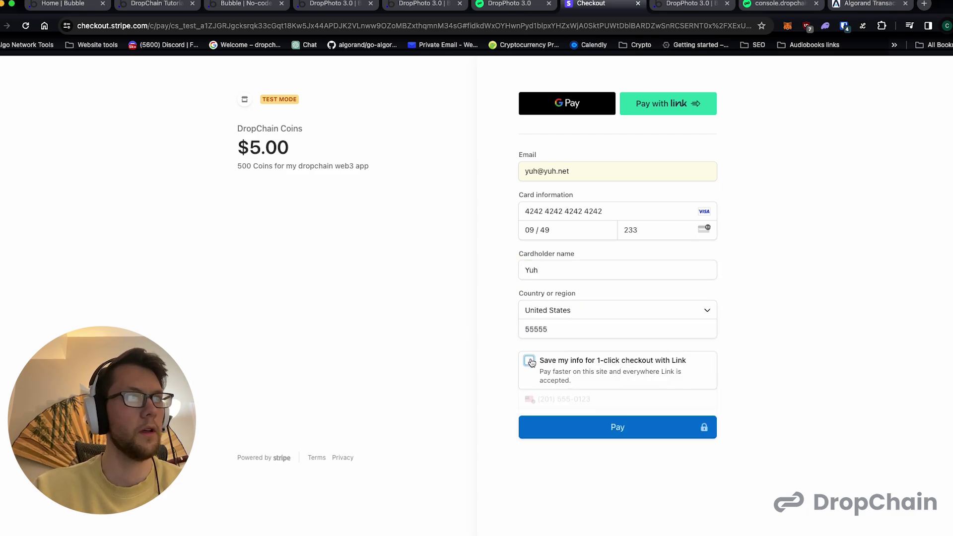
{"action": "left_click", "coordinate": [558, 424]}
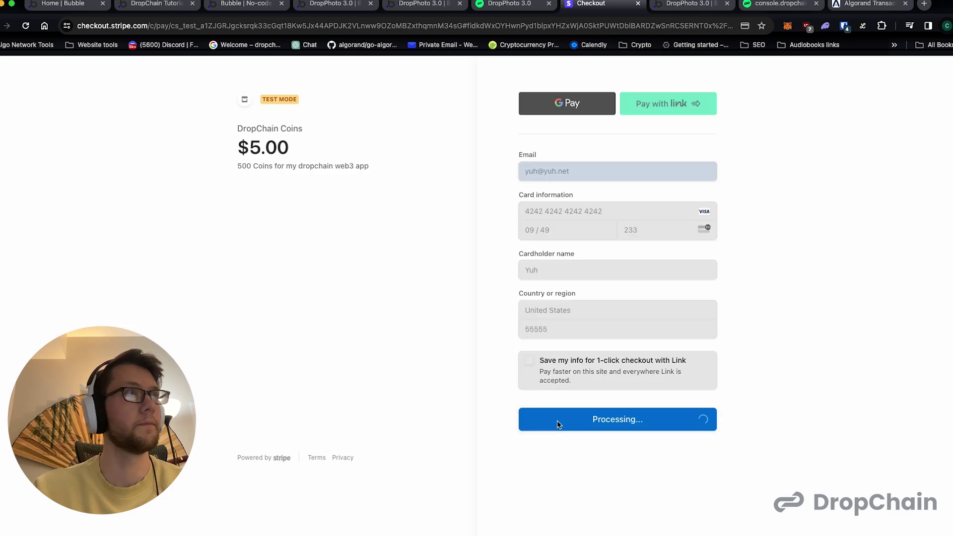
- Confirm on the Checkout tab's success page that the Stripe payment went through
{"action": "left_click", "coordinate": [343, 5]}
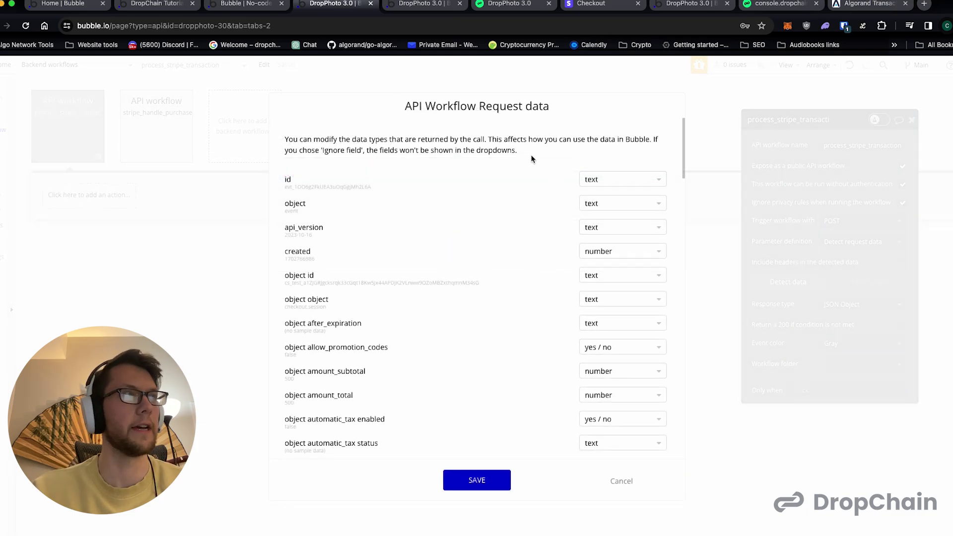
{"action": "left_click", "coordinate": [587, 3]}
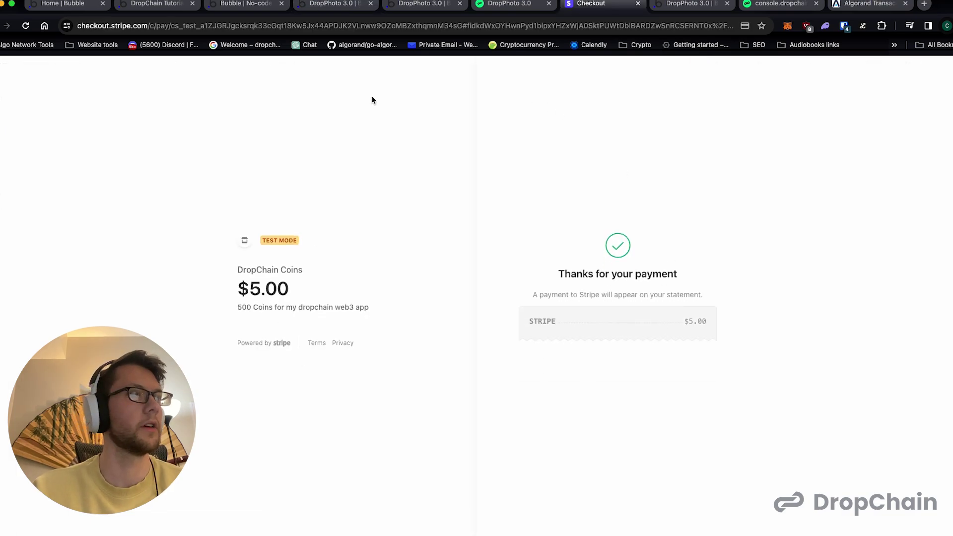
{"action": "left_click_drag", "start_coordinate": [276, 241], "coordinate": [308, 238]}
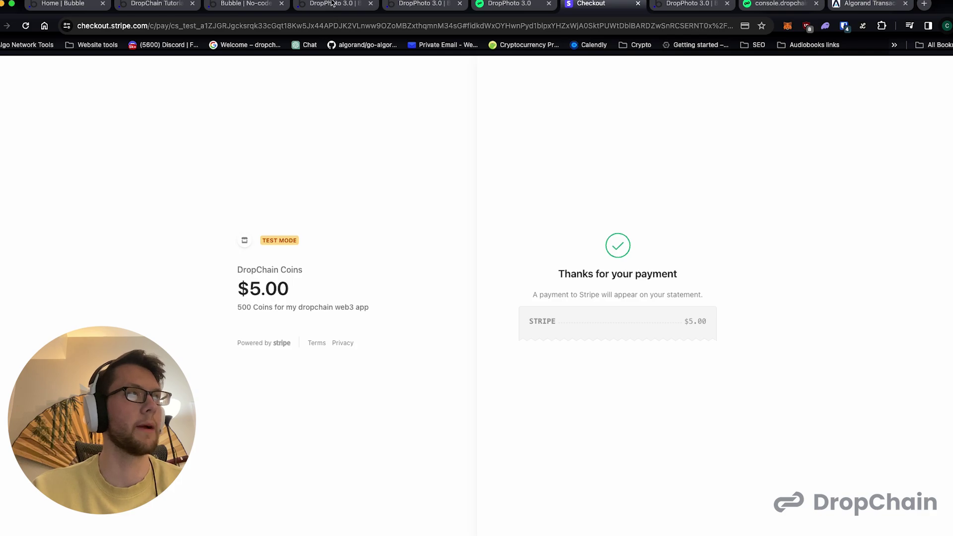
- Review the detected request fields for process_stripe_transaction and save them
{"action": "left_click", "coordinate": [333, 3]}
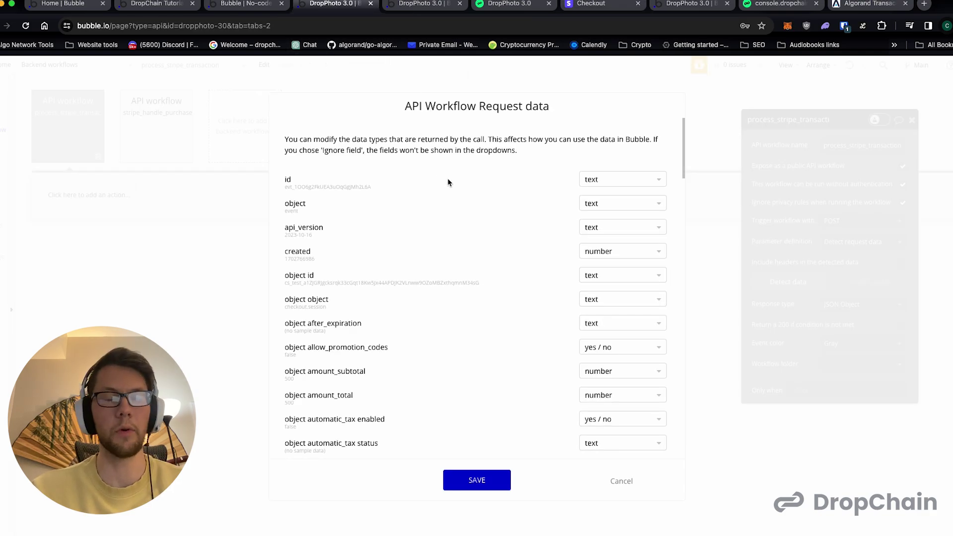
{"action": "scroll", "coordinate": [442, 183], "scroll_direction": "down", "scroll_amount": 1}
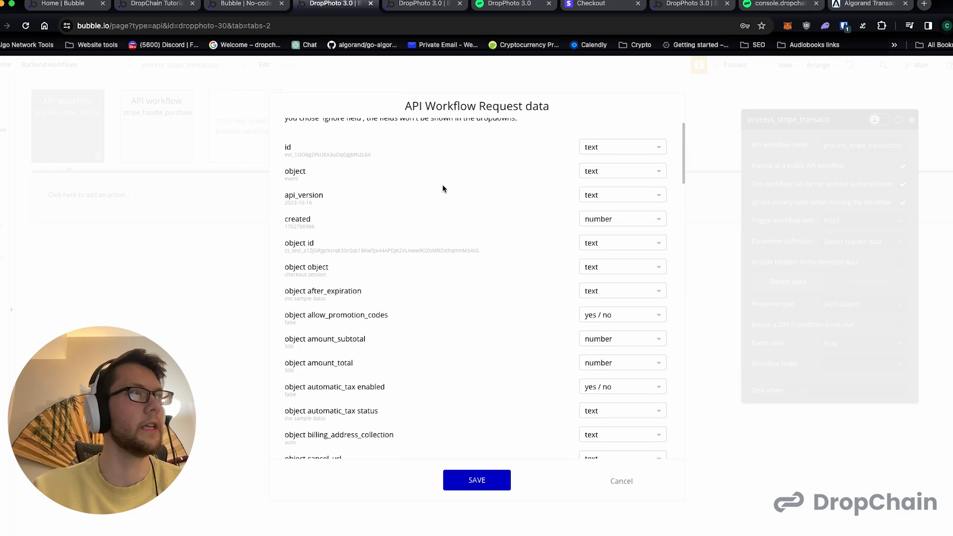
{"action": "scroll", "coordinate": [442, 188], "scroll_direction": "down", "scroll_amount": 4}
{"action": "scroll", "coordinate": [449, 253], "scroll_direction": "down", "scroll_amount": 5}
{"action": "scroll", "coordinate": [468, 363], "scroll_direction": "down", "scroll_amount": 12}
{"action": "scroll", "coordinate": [495, 394], "scroll_direction": "down", "scroll_amount": 1}
{"action": "scroll", "coordinate": [495, 394], "scroll_direction": "down", "scroll_amount": 5}
{"action": "scroll", "coordinate": [495, 394], "scroll_direction": "up", "scroll_amount": 20}
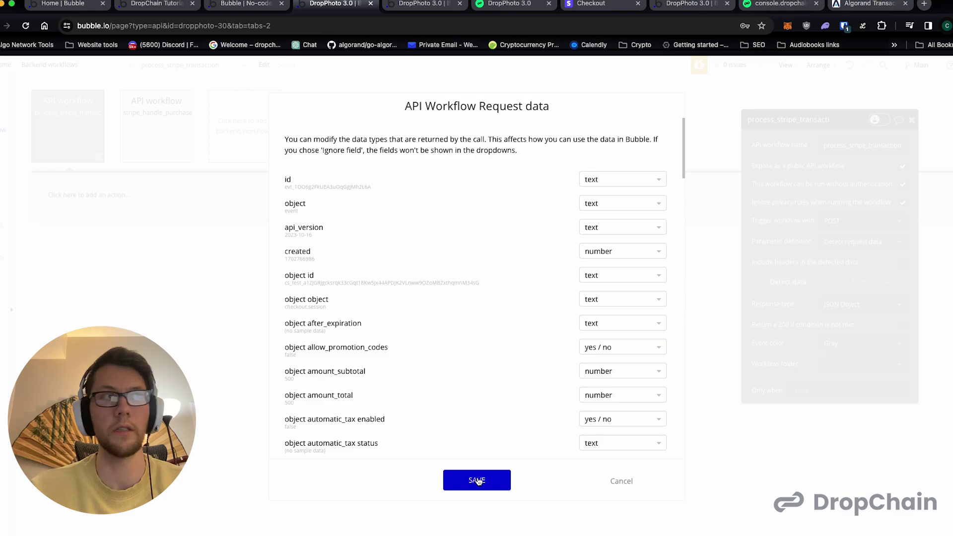
{"action": "left_click", "coordinate": [477, 480]}
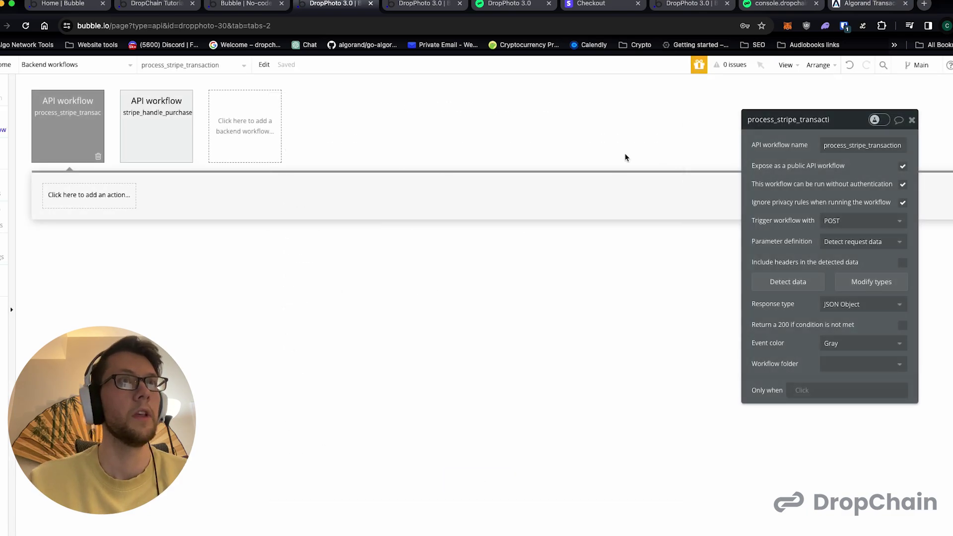
- Delete '/initialize' from the webhook Endpoint URL and update the endpoint
{"action": "left_click", "coordinate": [739, 525]}
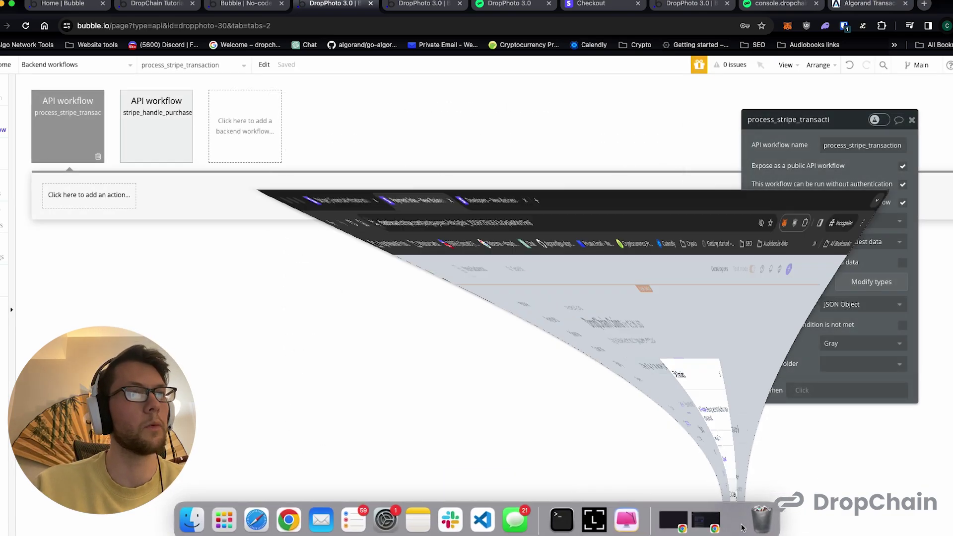
{"action": "left_click", "coordinate": [619, 178]}
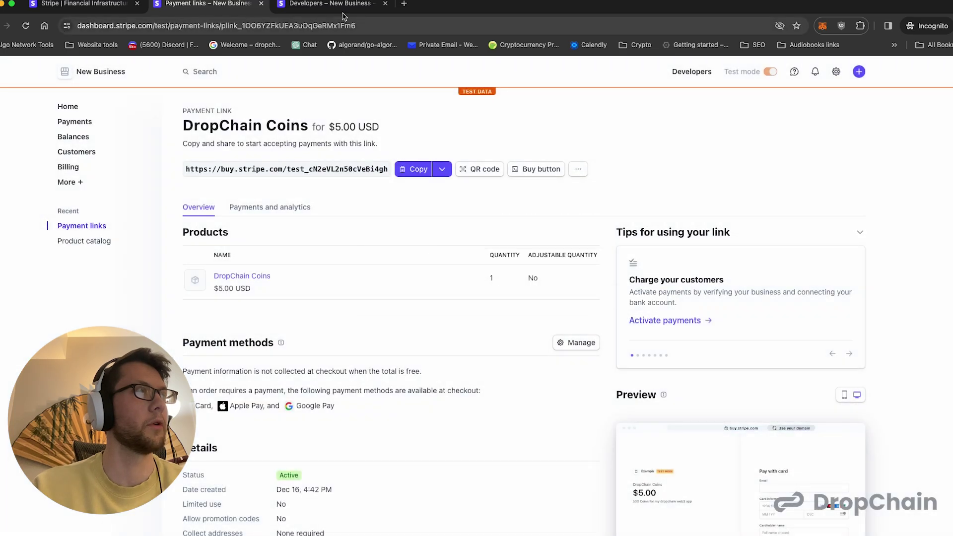
{"action": "left_click", "coordinate": [341, 6]}
{"action": "left_click", "coordinate": [855, 133]}
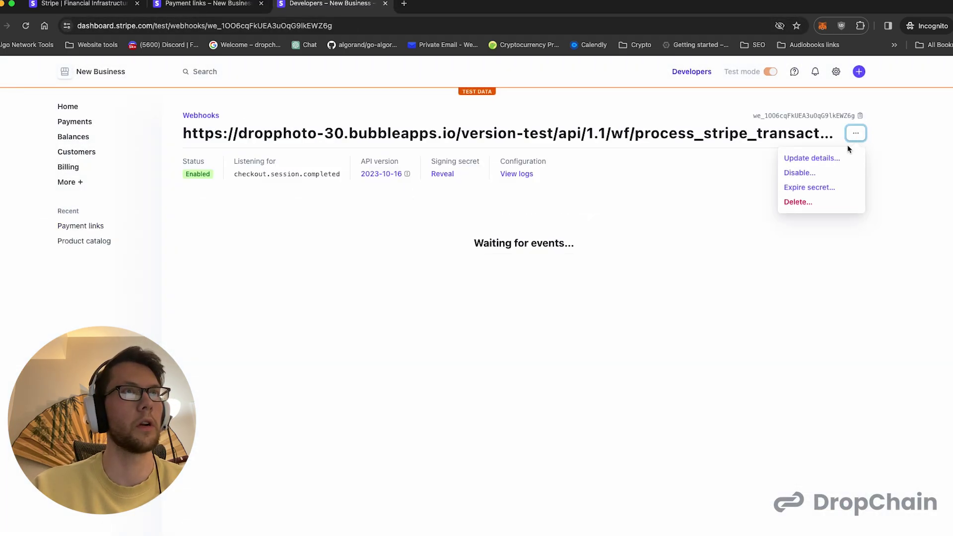
{"action": "left_click", "coordinate": [823, 159]}
{"action": "left_click", "coordinate": [500, 155]}
{"action": "key", "text": "super+Right"}
{"action": "key", "text": "alt+shift+Left"}
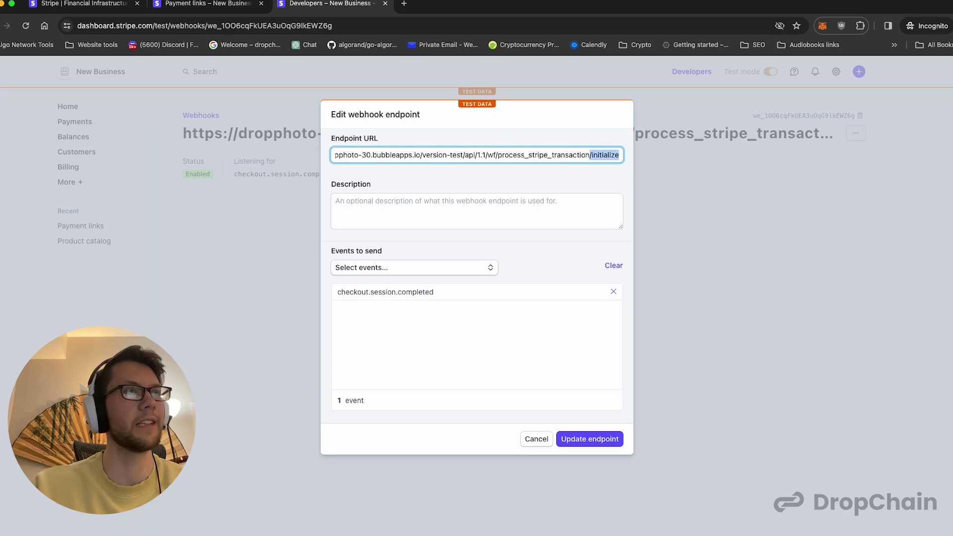
{"action": "key", "text": "BackSpace"}
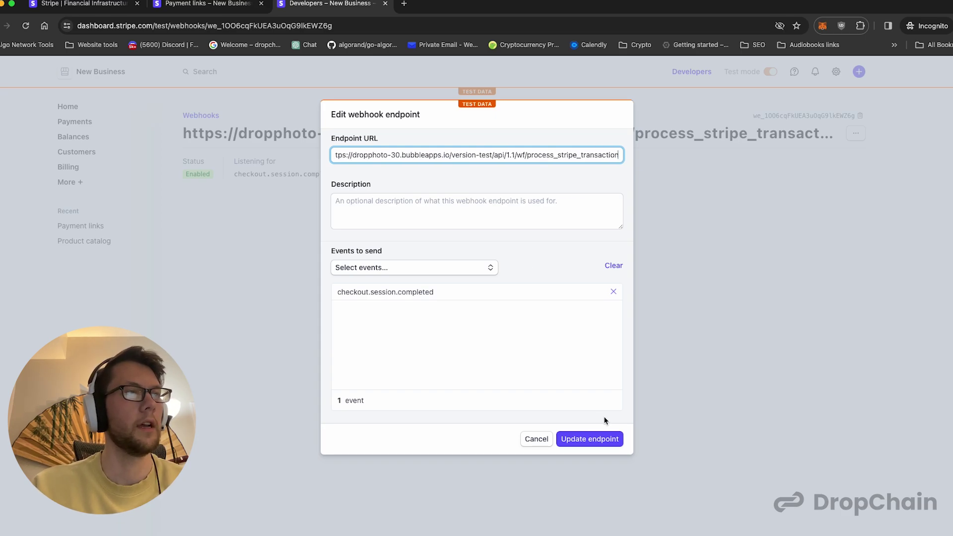
{"action": "left_click", "coordinate": [598, 439]}
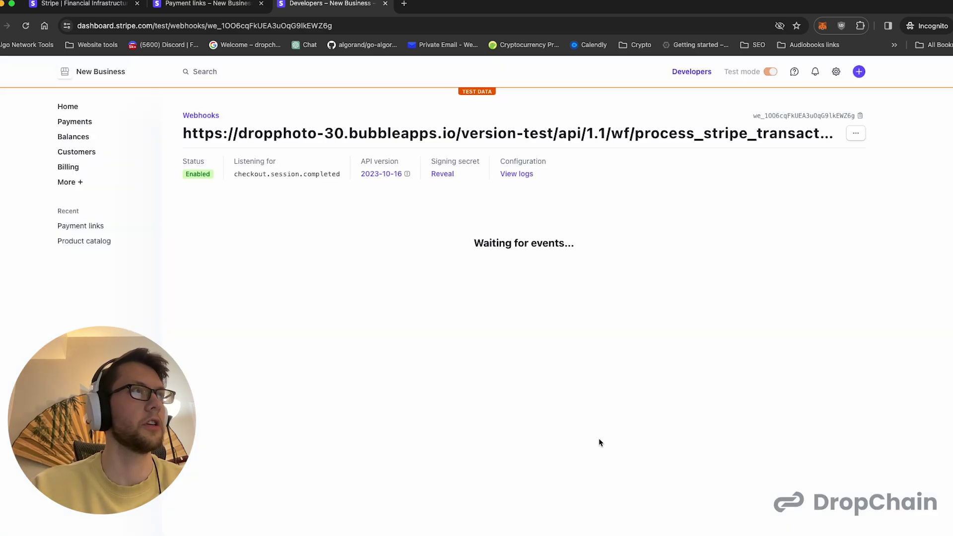
{"action": "left_click", "coordinate": [2, 5]}
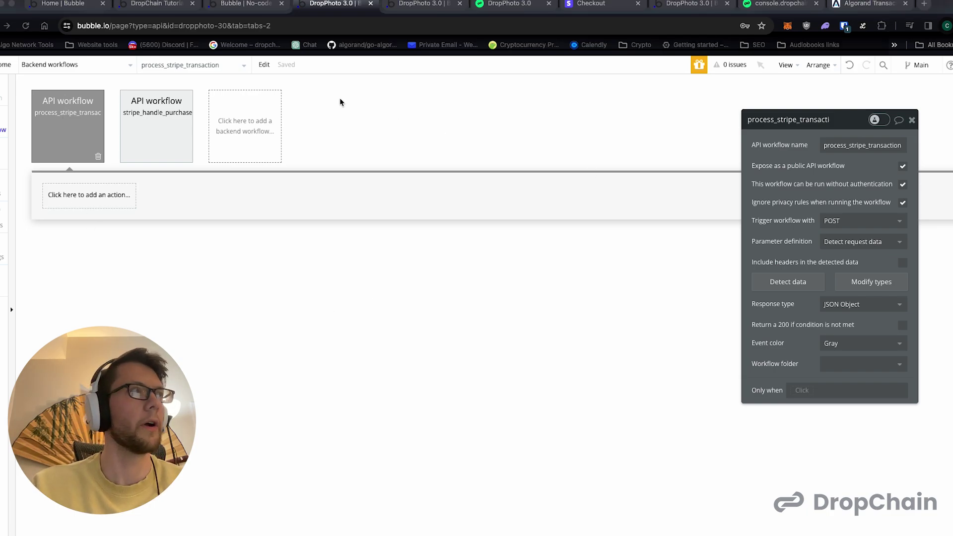
- Focus the Bubble editor and open the Plugins page with the API Connector
{"action": "left_click", "coordinate": [320, 279]}
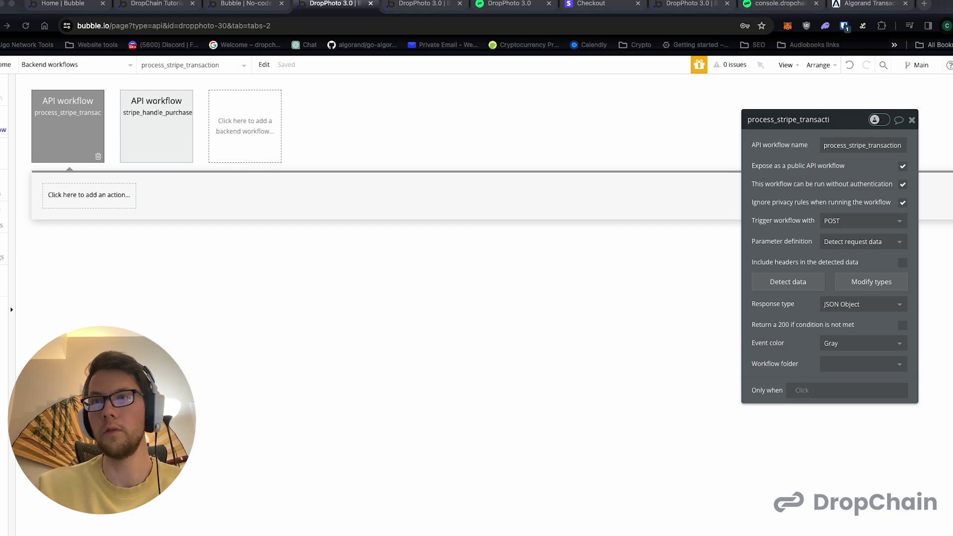
{"action": "left_click", "coordinate": [2, 225]}
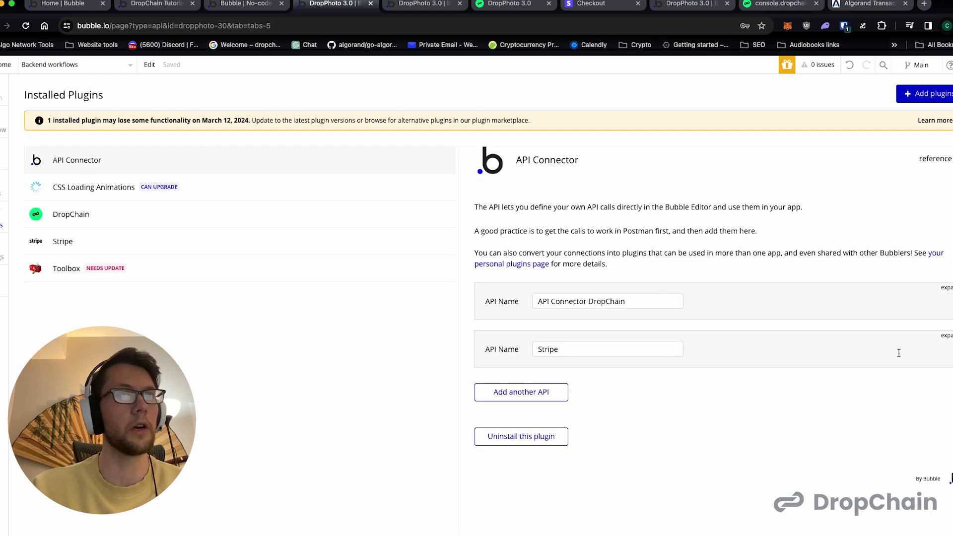
- Add another API to the API Connector and name it Stripe
{"action": "left_click", "coordinate": [527, 392]}
{"action": "triple_click", "coordinate": [567, 396]}
{"action": "type", "text": "Stripe"}
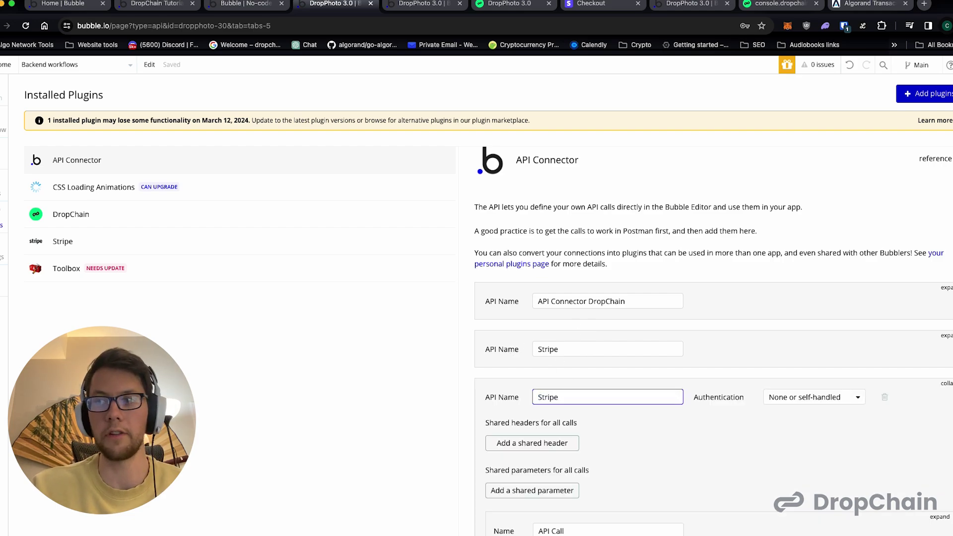
{"action": "key", "text": "super+Tab"}
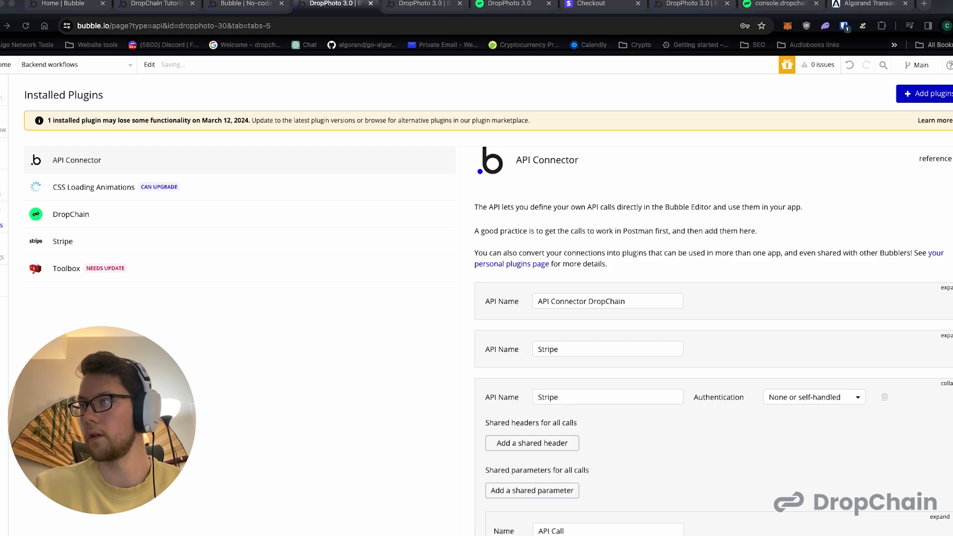
{"action": "scroll", "coordinate": [777, 293], "scroll_direction": "down", "scroll_amount": 3}
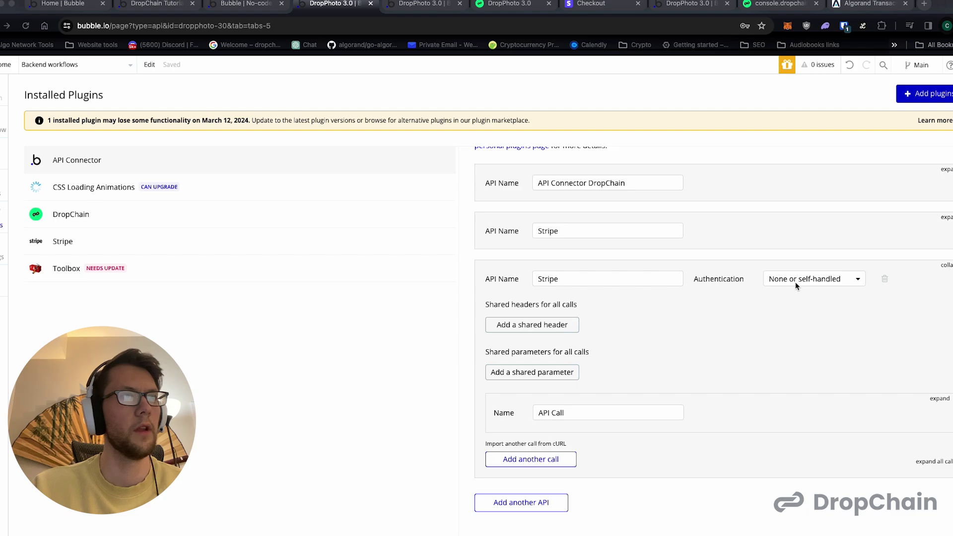
- Set the Stripe API to Private key in header authentication with key value 'Bearer'
{"action": "left_click", "coordinate": [796, 281]}
{"action": "left_click", "coordinate": [789, 279]}
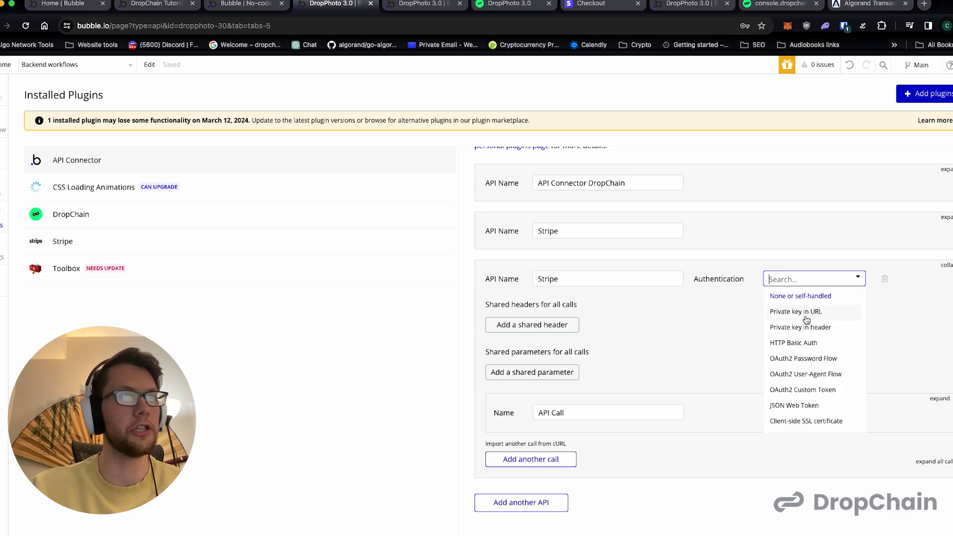
{"action": "left_click", "coordinate": [806, 329]}
{"action": "left_click", "coordinate": [773, 300]}
{"action": "type", "text": "Bearer"}
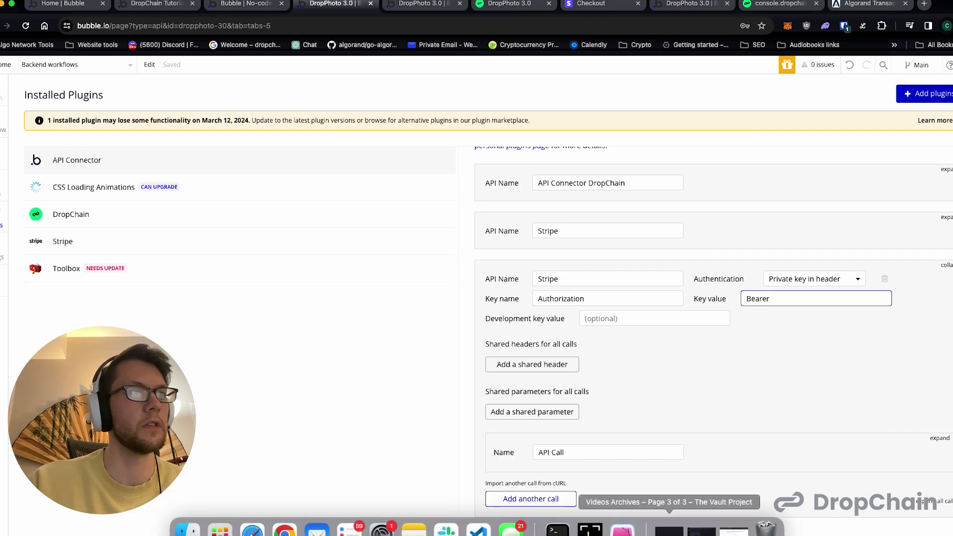
{"action": "left_click", "coordinate": [734, 520]}
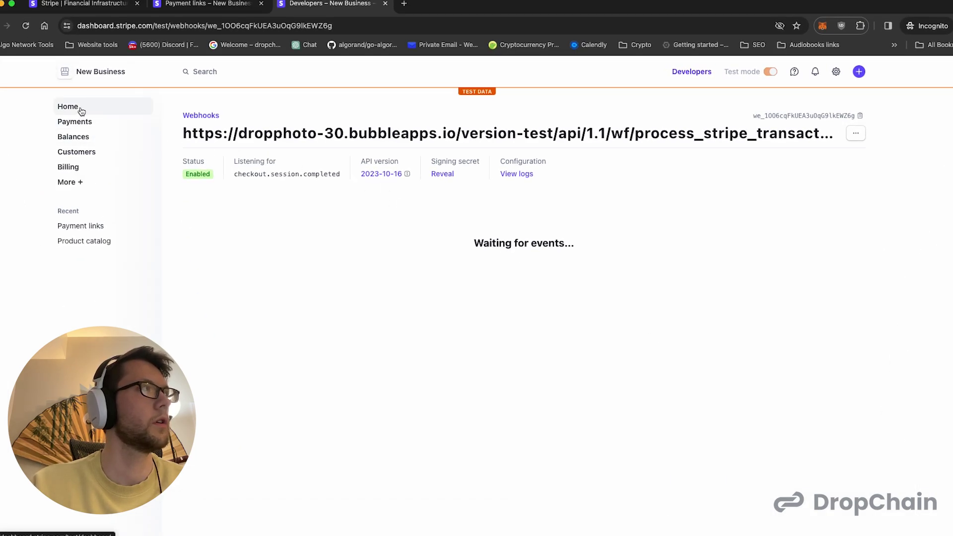
- Copy the test secret key from Developers > API keys and paste it after 'Bearer' in Bubble
{"action": "left_click", "coordinate": [687, 76]}
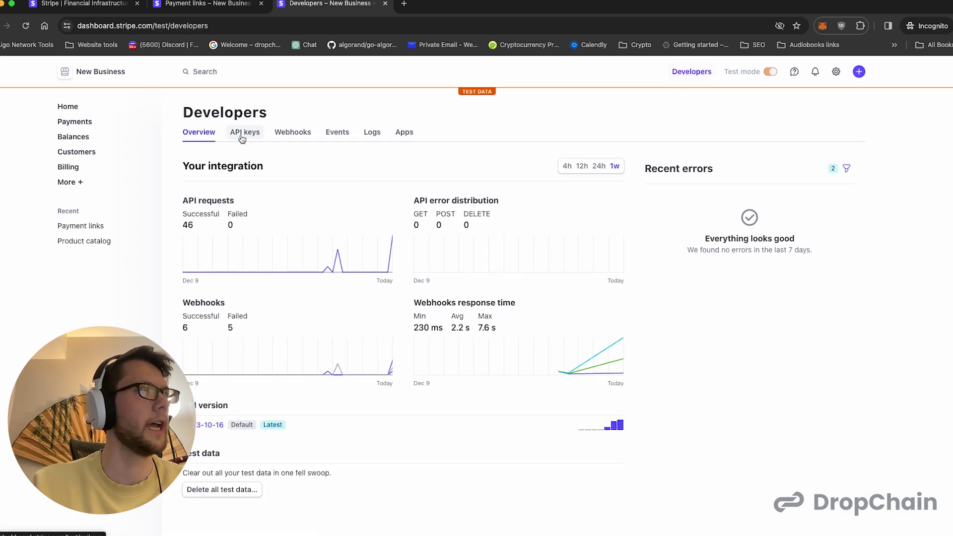
{"action": "left_click", "coordinate": [243, 133]}
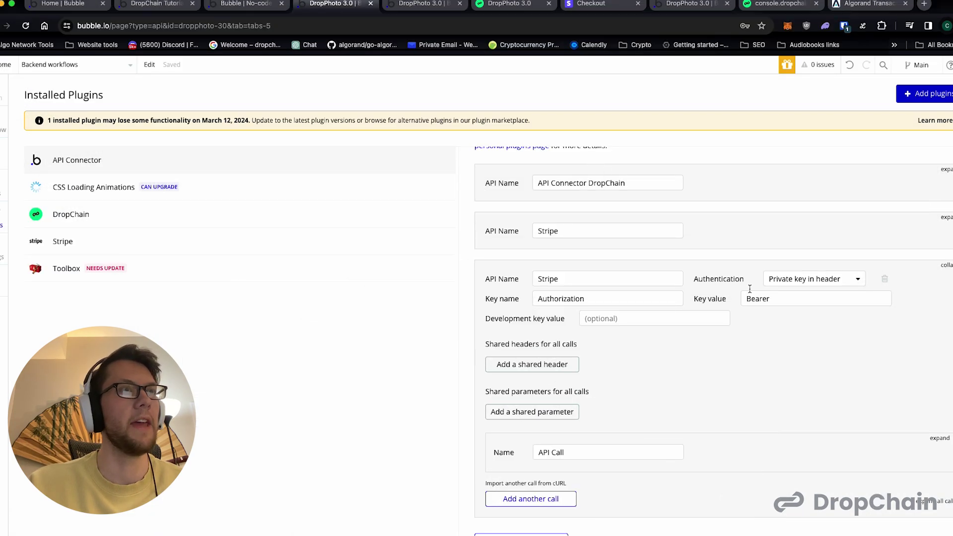
{"action": "left_click", "coordinate": [788, 295]}
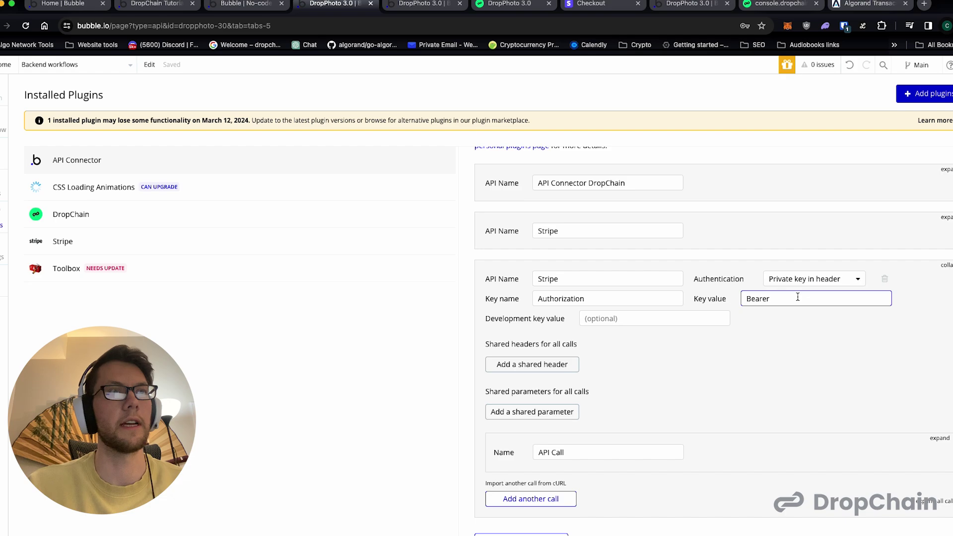
{"action": "key", "text": "super+v"}
{"action": "scroll", "coordinate": [786, 300], "scroll_direction": "down", "scroll_amount": 2}
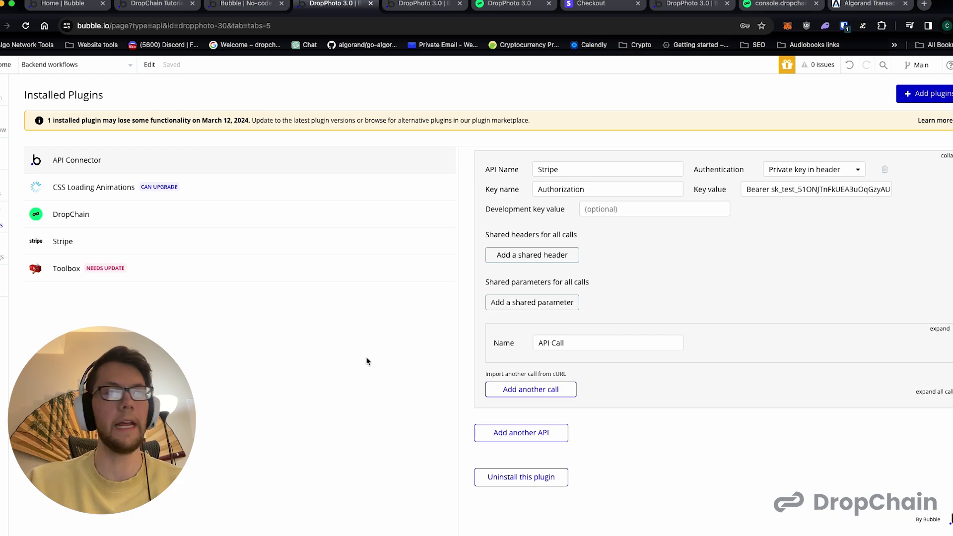
- Rename the API call to 'Validate Checkout' and set Use as to Action
{"action": "double_click", "coordinate": [580, 343]}
{"action": "left_click", "coordinate": [589, 341]}
{"action": "double_click", "coordinate": [589, 342]}
{"action": "key", "text": "super+a"}
{"action": "type", "text": "Vali"}
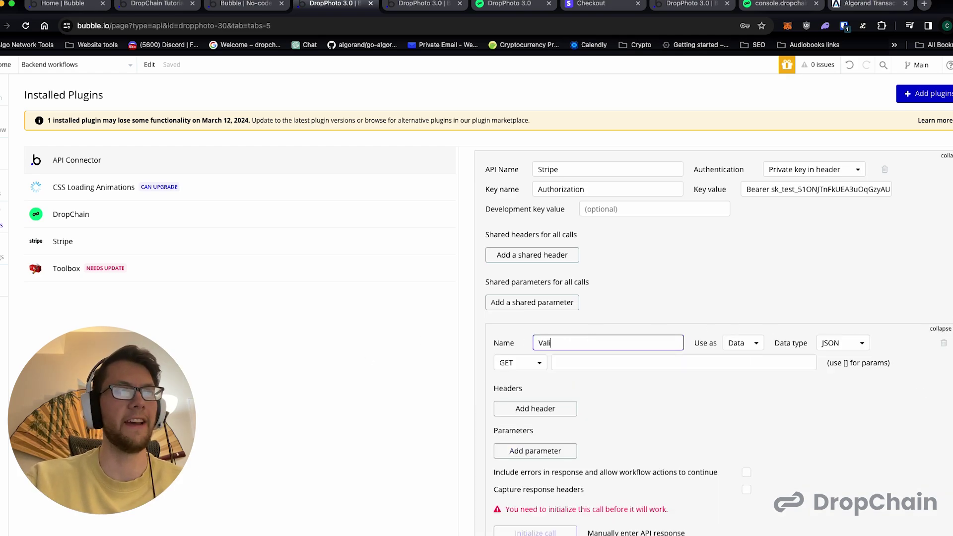
{"action": "type", "text": "date Checkout"}
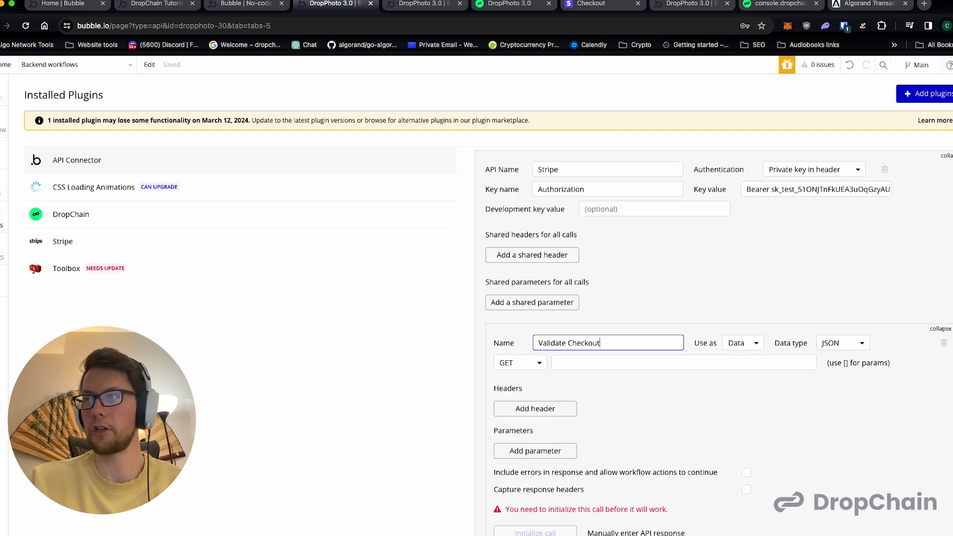
{"action": "key", "text": "super+Tab"}
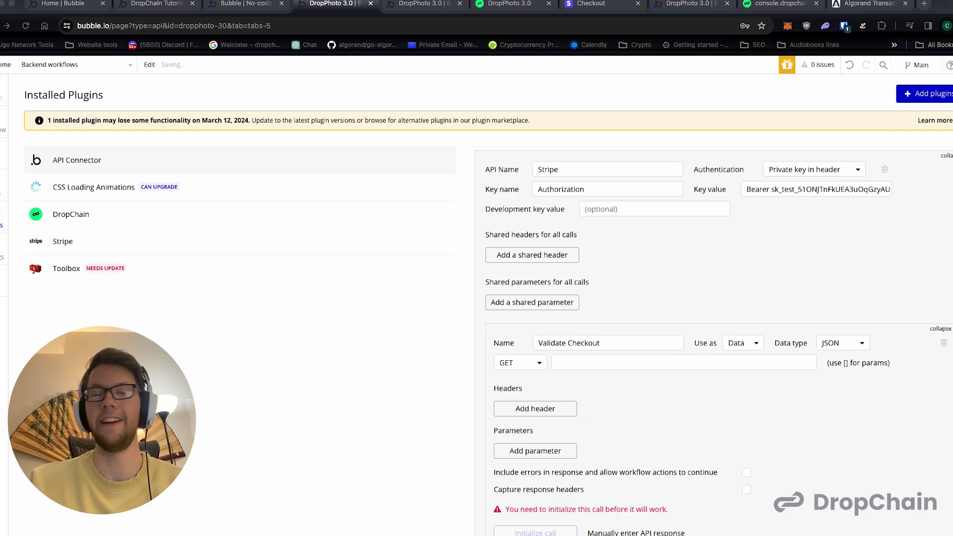
{"action": "left_click", "coordinate": [743, 343]}
{"action": "left_click", "coordinate": [738, 375]}
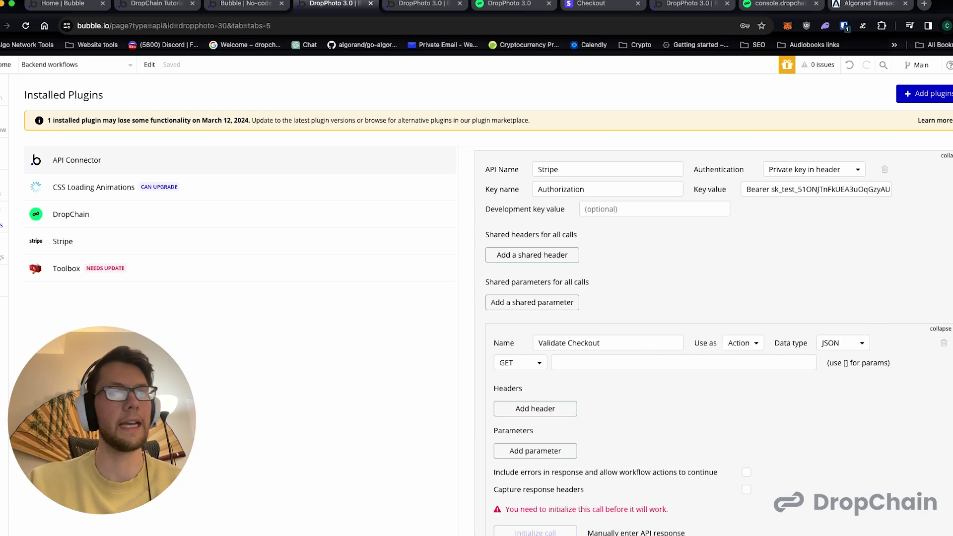
{"action": "key", "text": "super+Tab"}
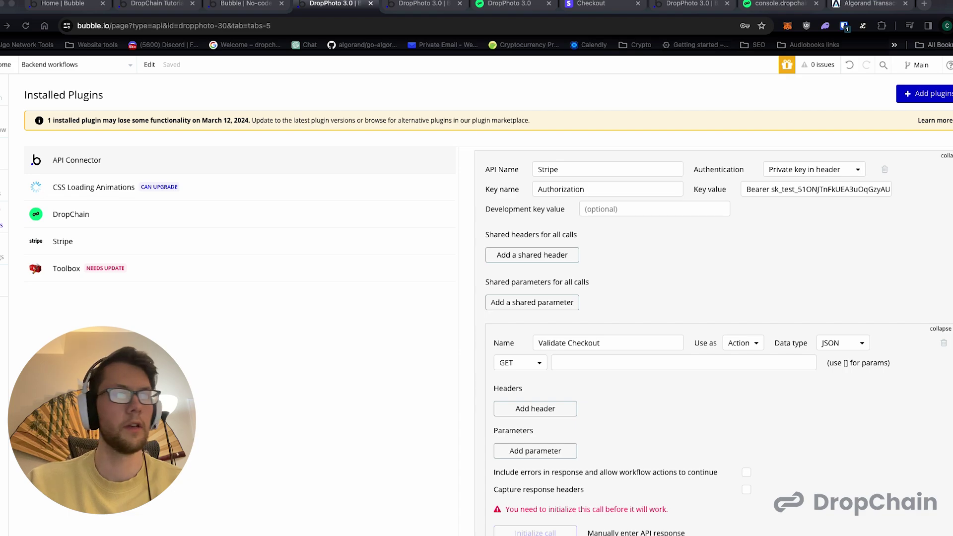
{"action": "left_click", "coordinate": [765, 389]}
- Paste the checkout/sessions/[CHECKOUT_SESSION_ID] URL as the GET call and untick Private
{"action": "left_click", "coordinate": [708, 367]}
{"action": "type", "text": "https://api.stripe.com/v1/checkout/sessions/[CHECKOUT_SESSION_ID]"}
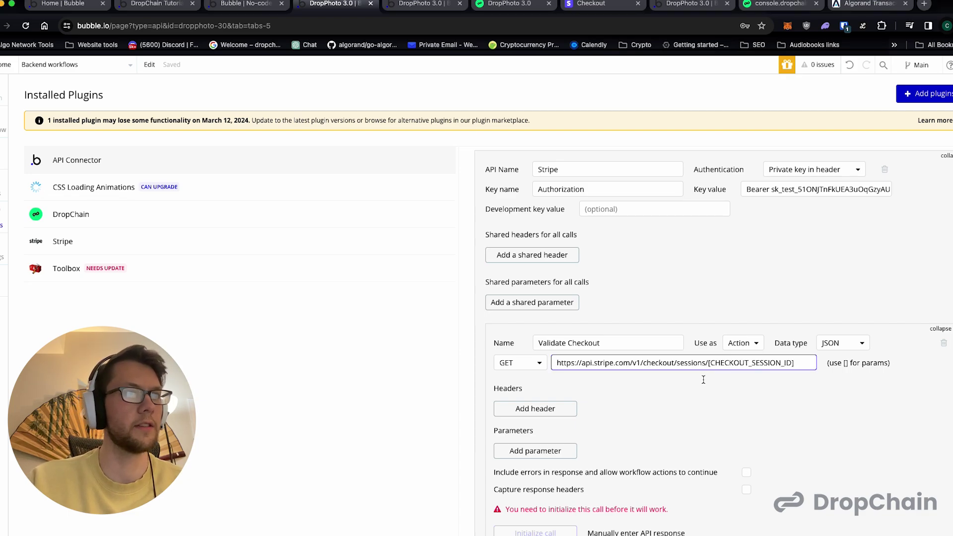
{"action": "left_click", "coordinate": [558, 363]}
{"action": "double_click", "coordinate": [560, 363]}
{"action": "left_click_drag", "start_coordinate": [561, 362], "coordinate": [710, 363]}
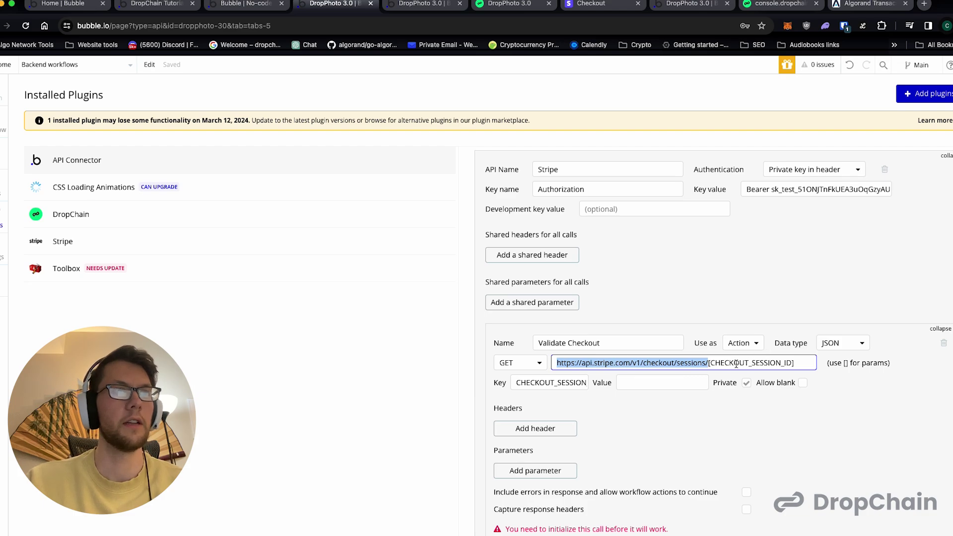
{"action": "left_click", "coordinate": [846, 363]}
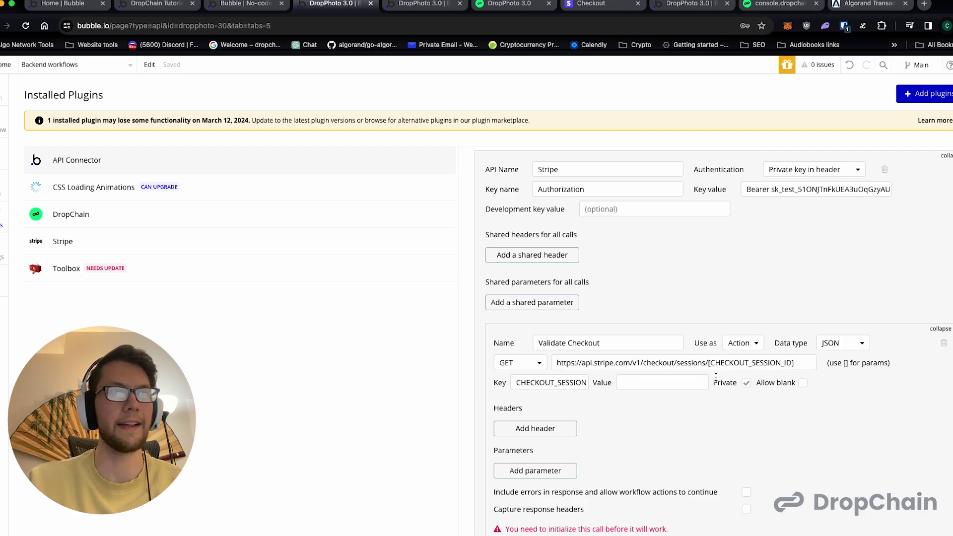
{"action": "double_click", "coordinate": [732, 363]}
{"action": "left_click", "coordinate": [796, 364]}
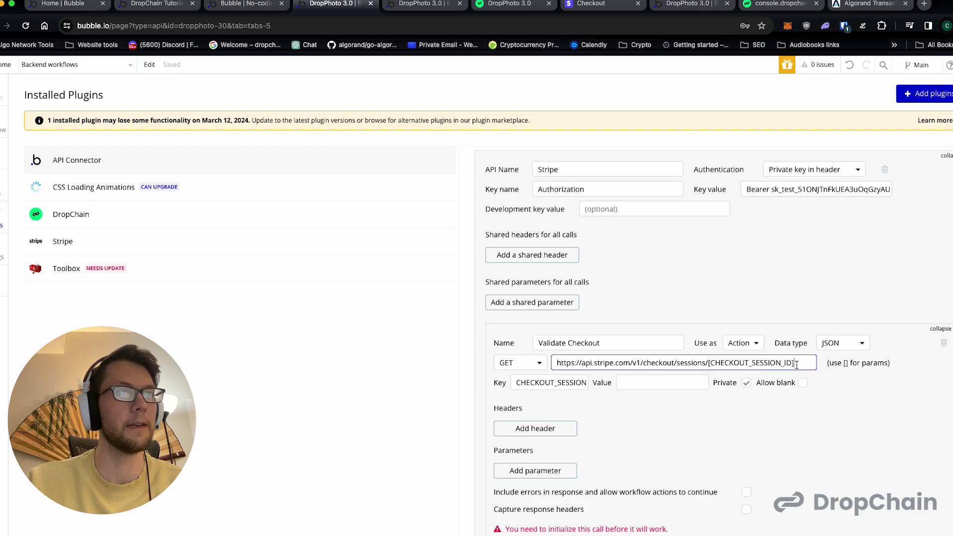
{"action": "double_click", "coordinate": [563, 383]}
{"action": "left_click", "coordinate": [652, 383]}
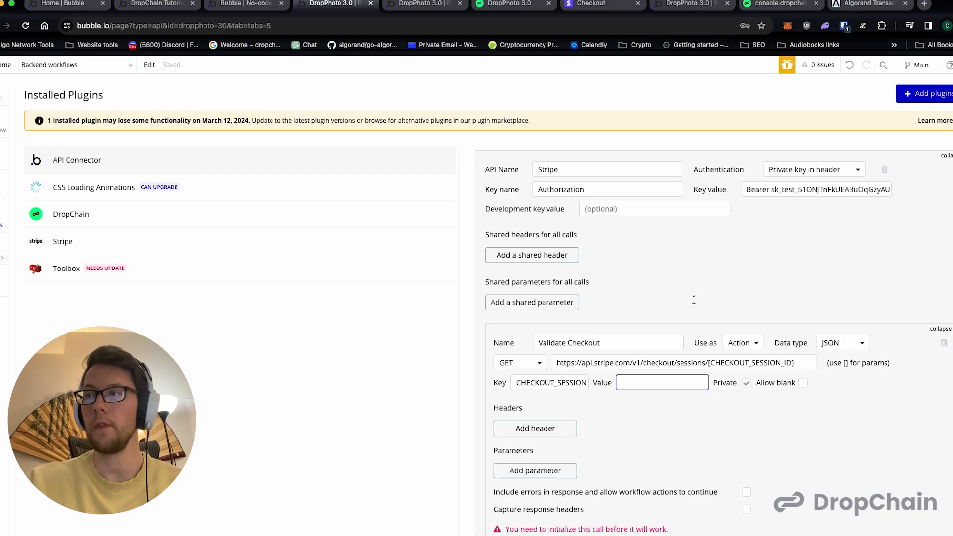
{"action": "left_click", "coordinate": [746, 382]}
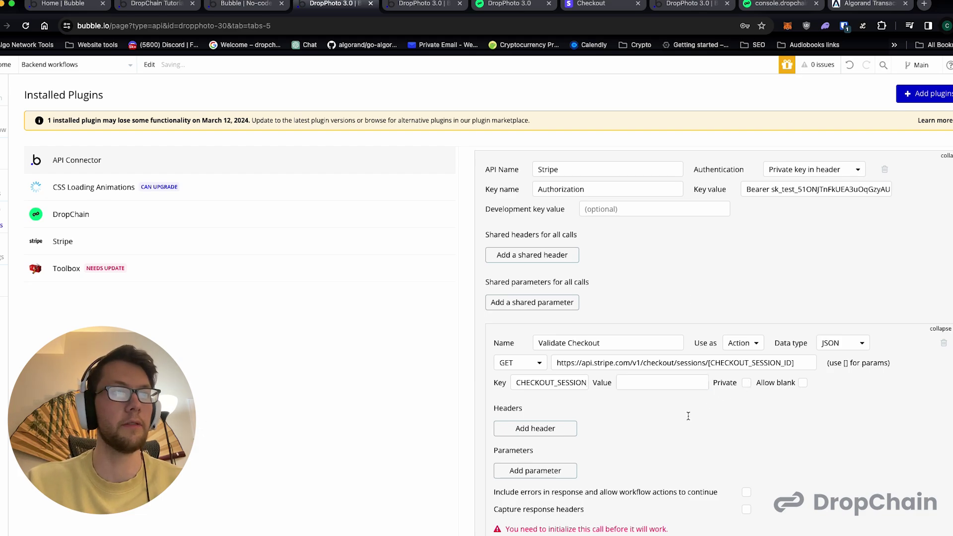
{"action": "scroll", "coordinate": [592, 404], "scroll_direction": "down", "scroll_amount": 2}
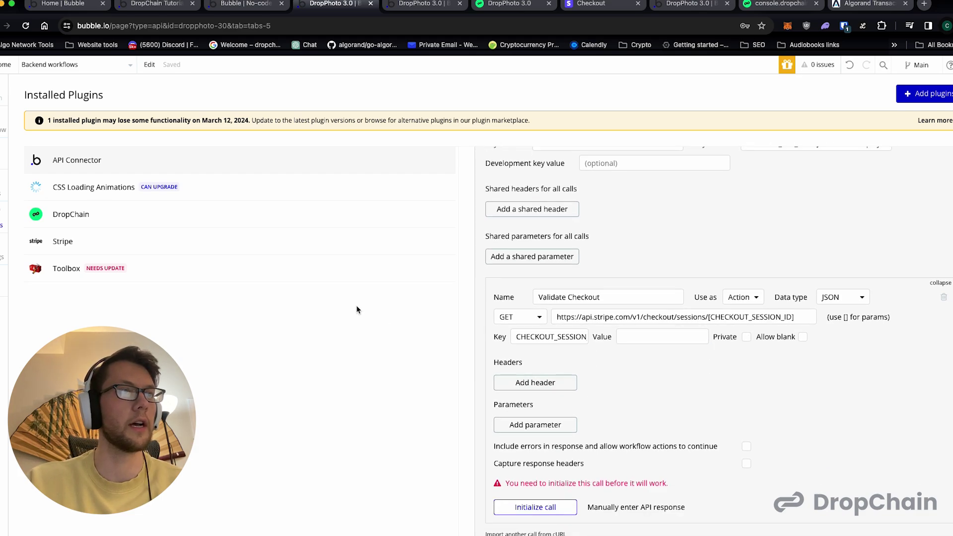
{"action": "scroll", "coordinate": [550, 488], "scroll_direction": "down", "scroll_amount": 1}
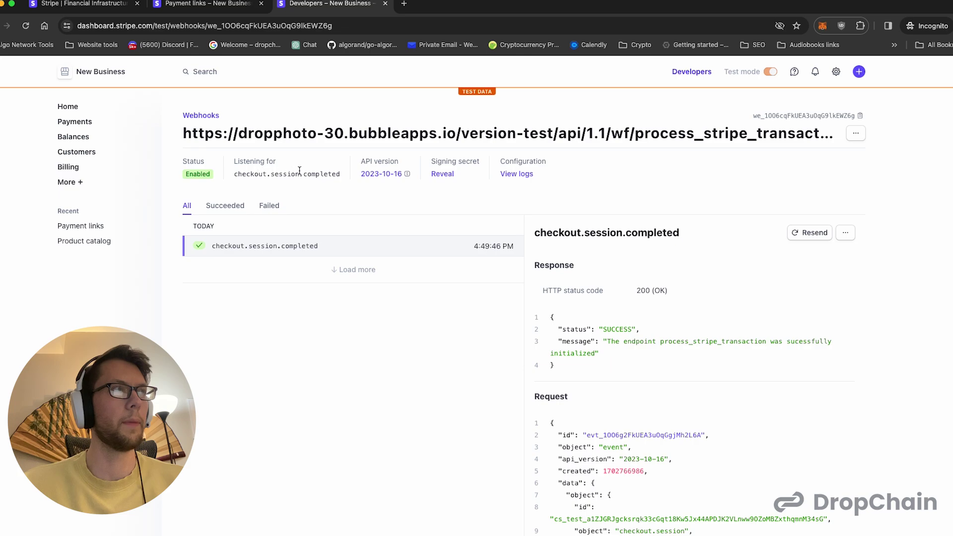
- Check that the webhook endpoint URL now ends at process_stripe_transaction, closing without changes
{"action": "left_click", "coordinate": [855, 133]}
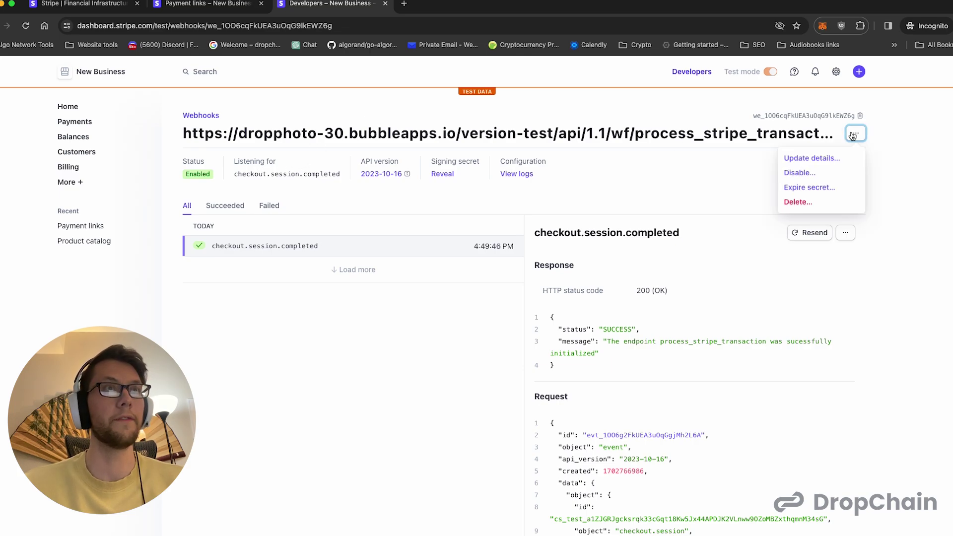
{"action": "left_click", "coordinate": [829, 159]}
{"action": "left_click_drag", "start_coordinate": [590, 154], "coordinate": [674, 155]}
{"action": "left_click", "coordinate": [548, 171]}
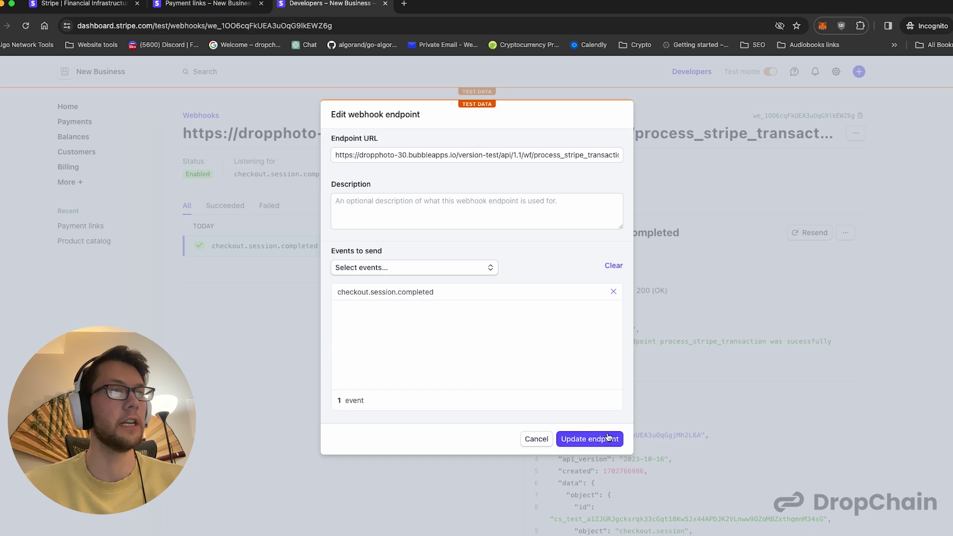
{"action": "left_click", "coordinate": [526, 437]}
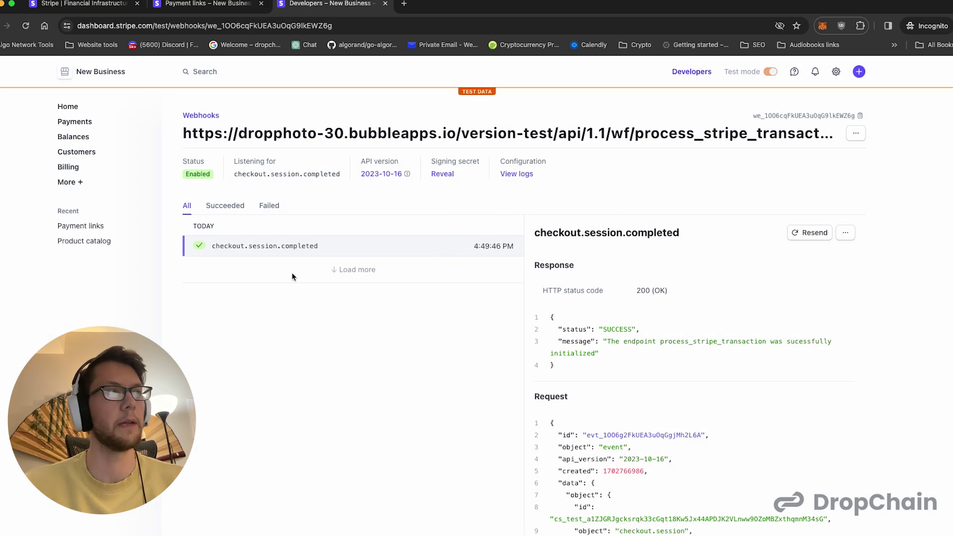
- Verify the 200 (OK) delivery and select the cs_test session id in the request JSON
{"action": "scroll", "coordinate": [594, 256], "scroll_direction": "down", "scroll_amount": 4}
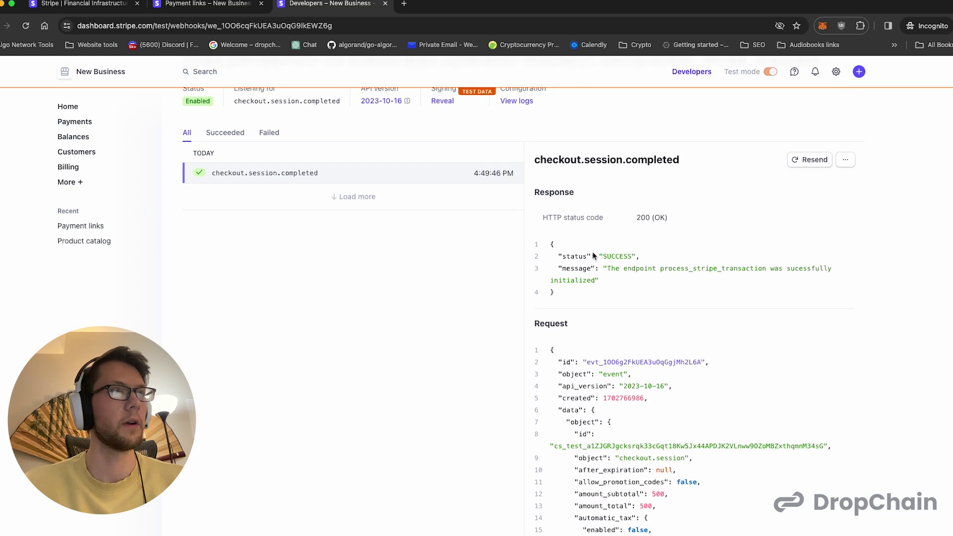
{"action": "scroll", "coordinate": [594, 255], "scroll_direction": "up", "scroll_amount": 4}
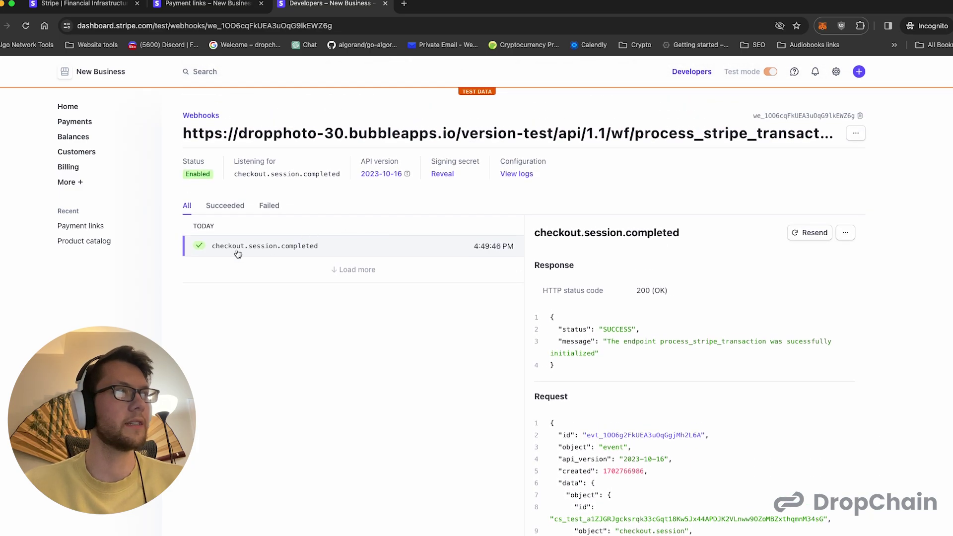
{"action": "double_click", "coordinate": [643, 290]}
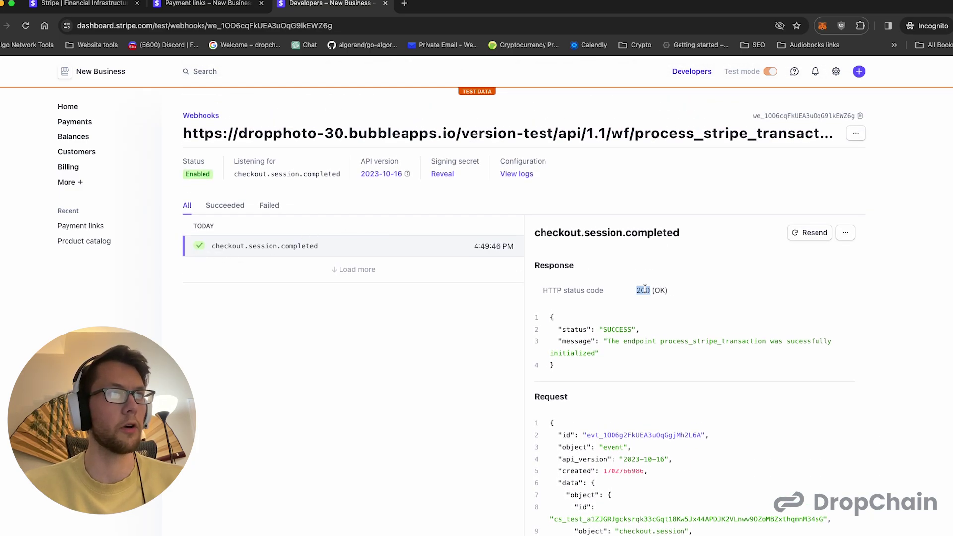
{"action": "scroll", "coordinate": [620, 303], "scroll_direction": "down", "scroll_amount": 2}
{"action": "left_click", "coordinate": [607, 294]}
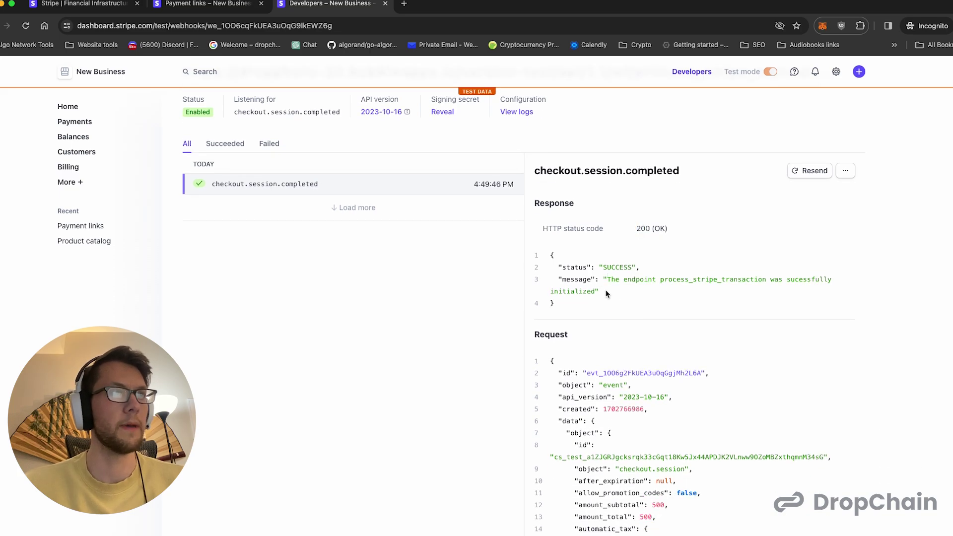
{"action": "scroll", "coordinate": [608, 302], "scroll_direction": "down", "scroll_amount": 3}
{"action": "scroll", "coordinate": [607, 302], "scroll_direction": "down", "scroll_amount": 1}
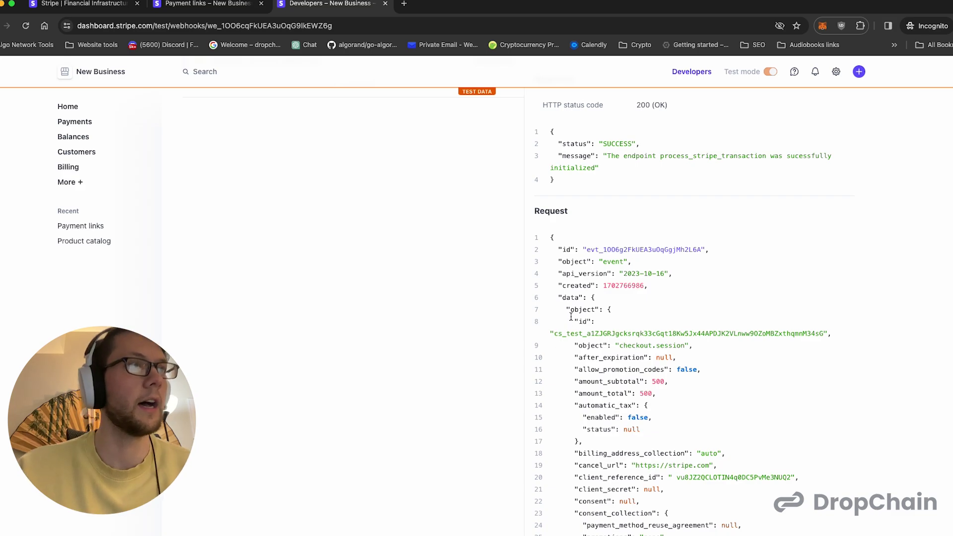
{"action": "left_click_drag", "start_coordinate": [554, 332], "coordinate": [823, 333]}
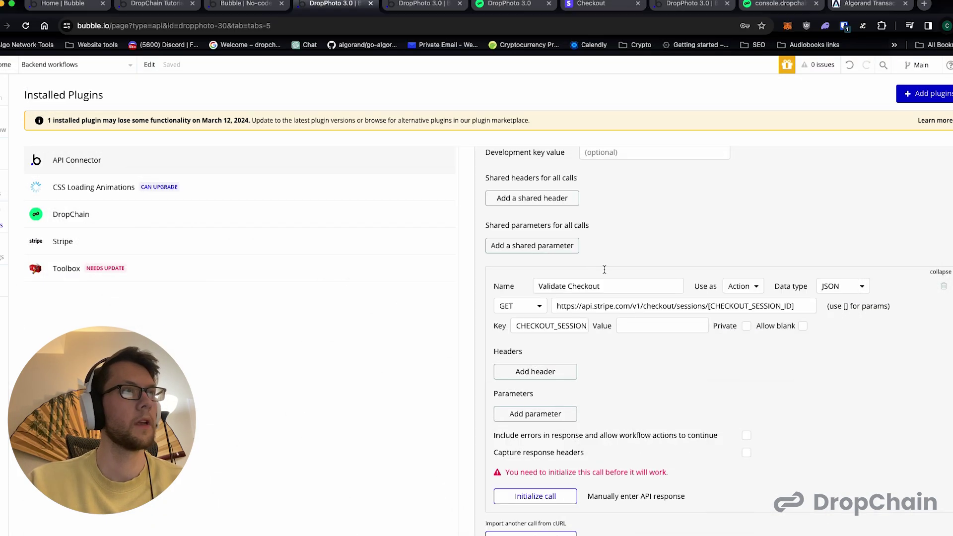
- Paste the copied checkout session id as the value and initialize the Validate Checkout call
{"action": "left_click", "coordinate": [625, 325]}
{"action": "key", "text": "super+v"}
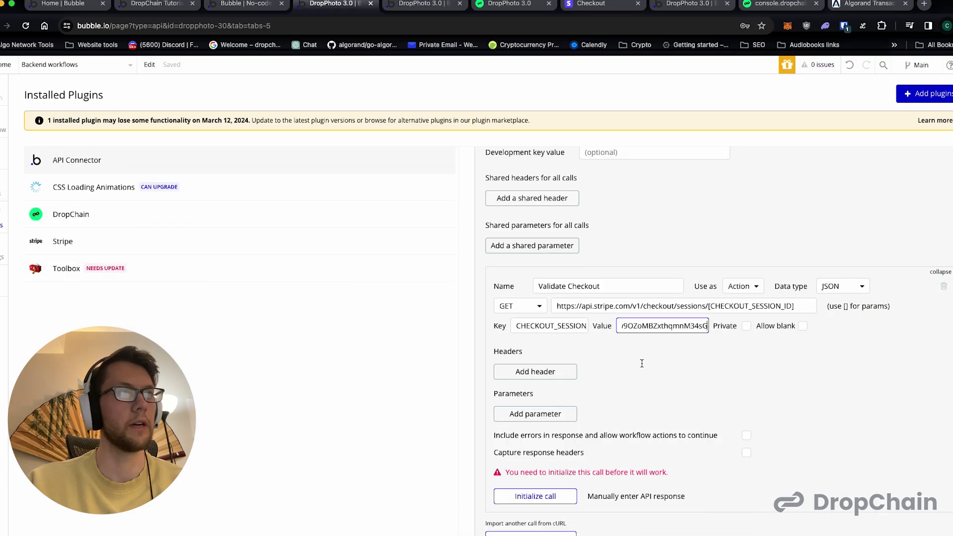
{"action": "scroll", "coordinate": [642, 364], "scroll_direction": "down", "scroll_amount": 2}
{"action": "left_click", "coordinate": [535, 406]}
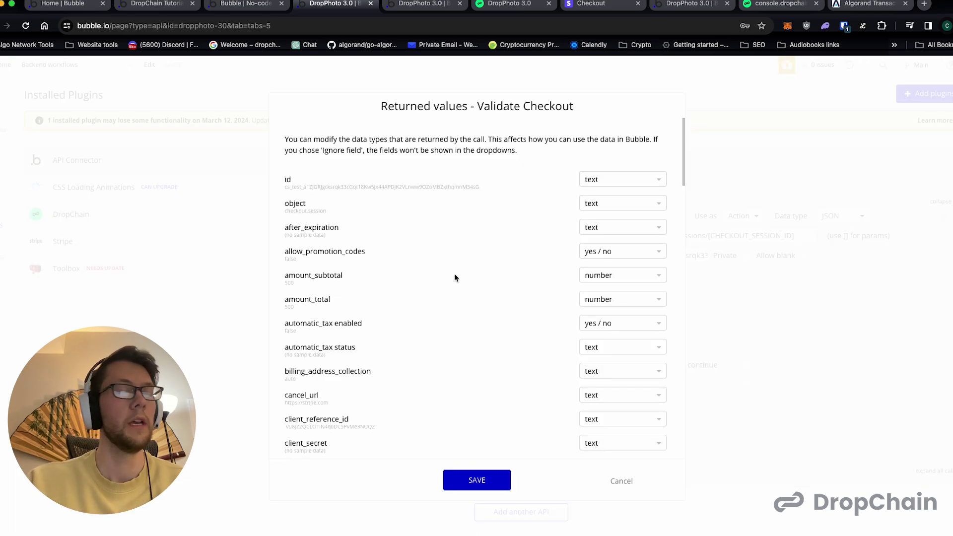
- Review and save the returned checkout session fields, then delete the test session id value
{"action": "scroll", "coordinate": [424, 211], "scroll_direction": "down", "scroll_amount": 3}
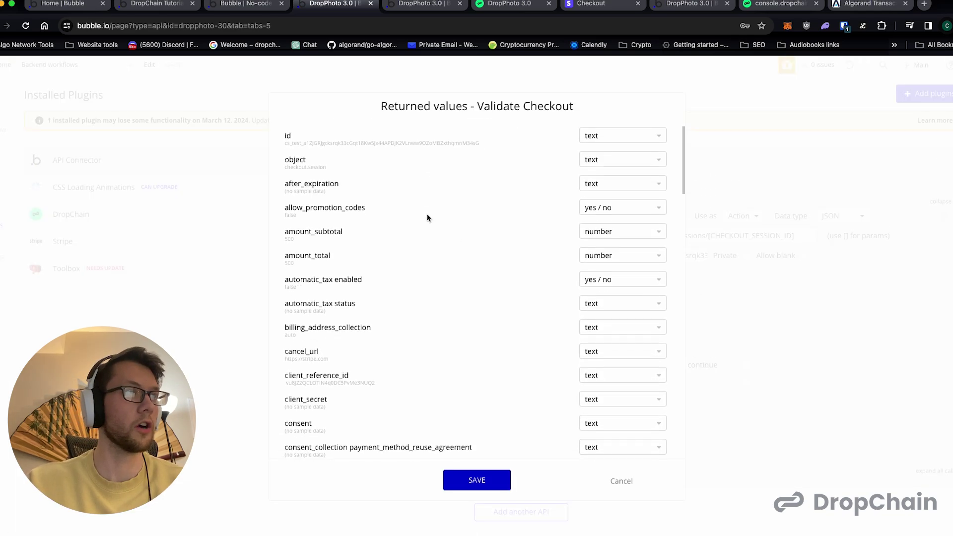
{"action": "scroll", "coordinate": [426, 217], "scroll_direction": "up", "scroll_amount": 1}
{"action": "scroll", "coordinate": [427, 217], "scroll_direction": "up", "scroll_amount": 1}
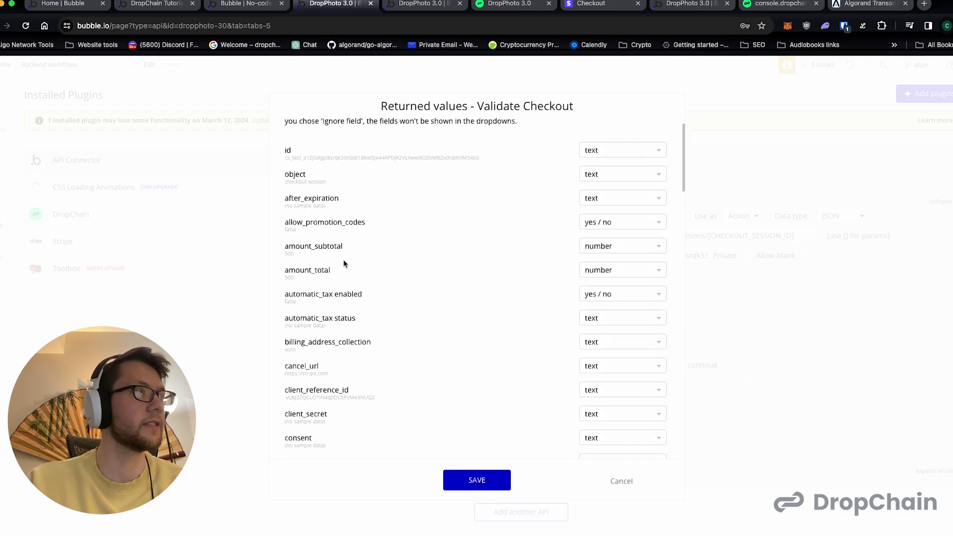
{"action": "scroll", "coordinate": [343, 263], "scroll_direction": "up", "scroll_amount": 3}
{"action": "scroll", "coordinate": [344, 263], "scroll_direction": "down", "scroll_amount": 3}
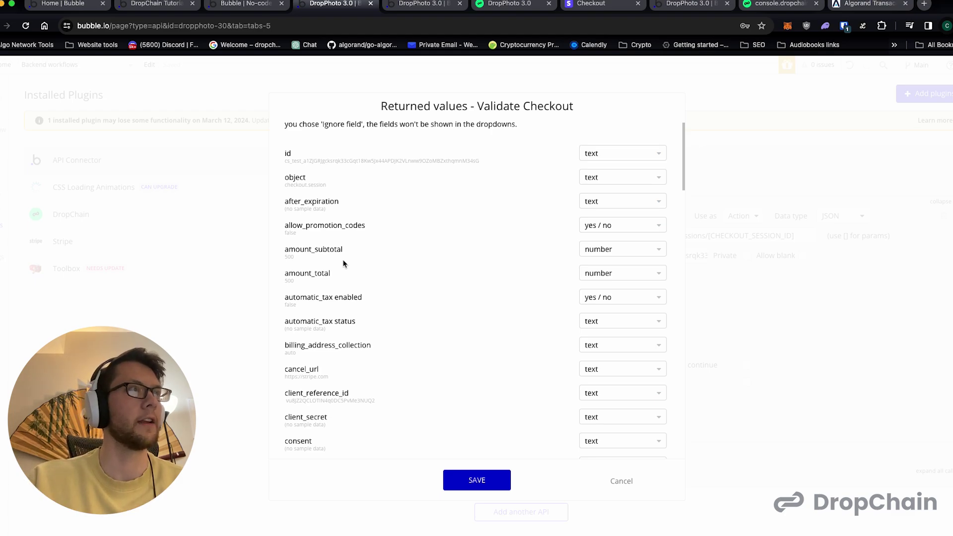
{"action": "scroll", "coordinate": [343, 260], "scroll_direction": "down", "scroll_amount": 5}
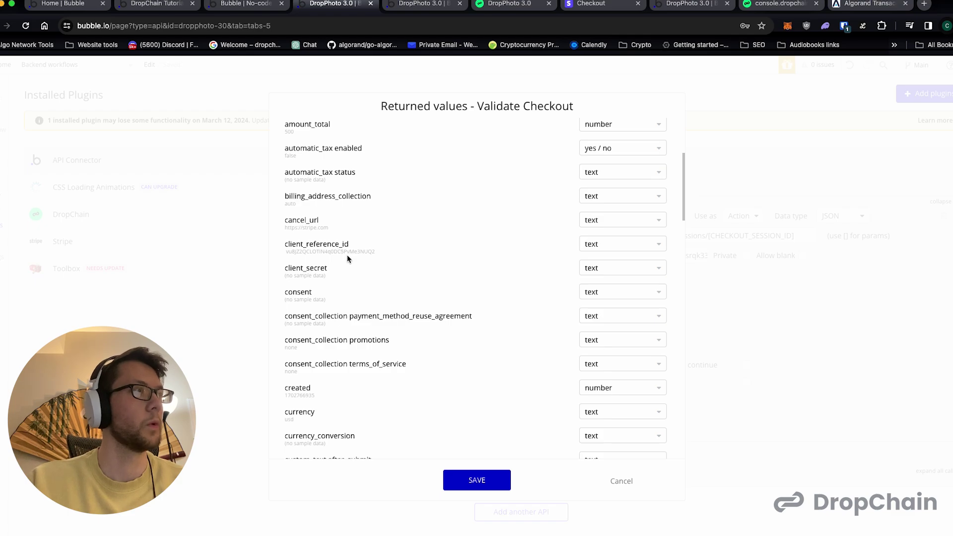
{"action": "scroll", "coordinate": [347, 258], "scroll_direction": "down", "scroll_amount": 10}
{"action": "scroll", "coordinate": [347, 258], "scroll_direction": "down", "scroll_amount": 12}
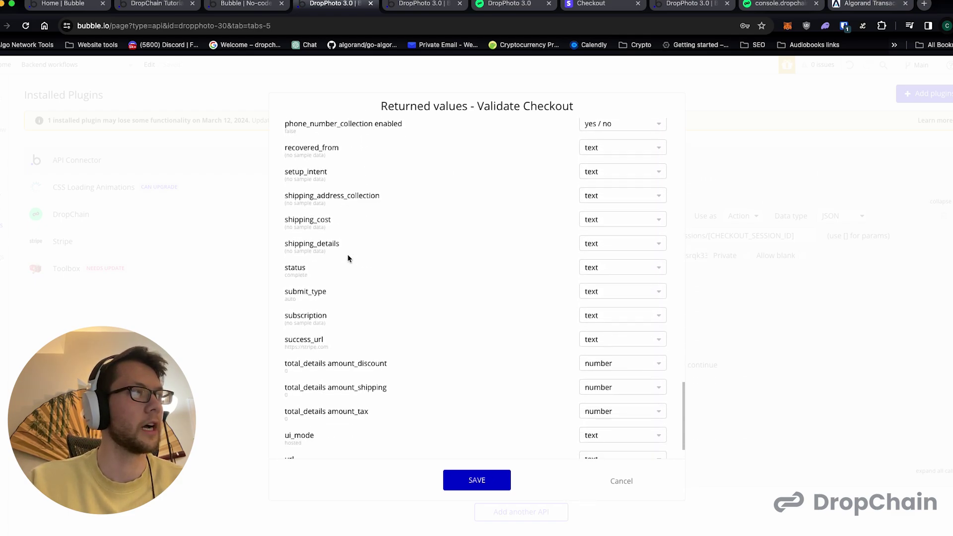
{"action": "scroll", "coordinate": [347, 254], "scroll_direction": "down", "scroll_amount": 2}
{"action": "scroll", "coordinate": [347, 254], "scroll_direction": "up", "scroll_amount": 20}
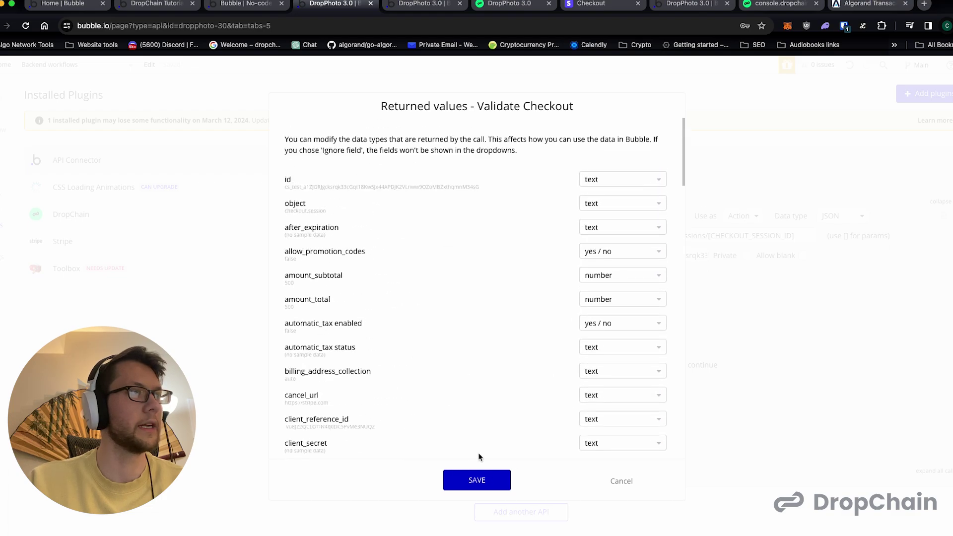
{"action": "left_click", "coordinate": [475, 481]}
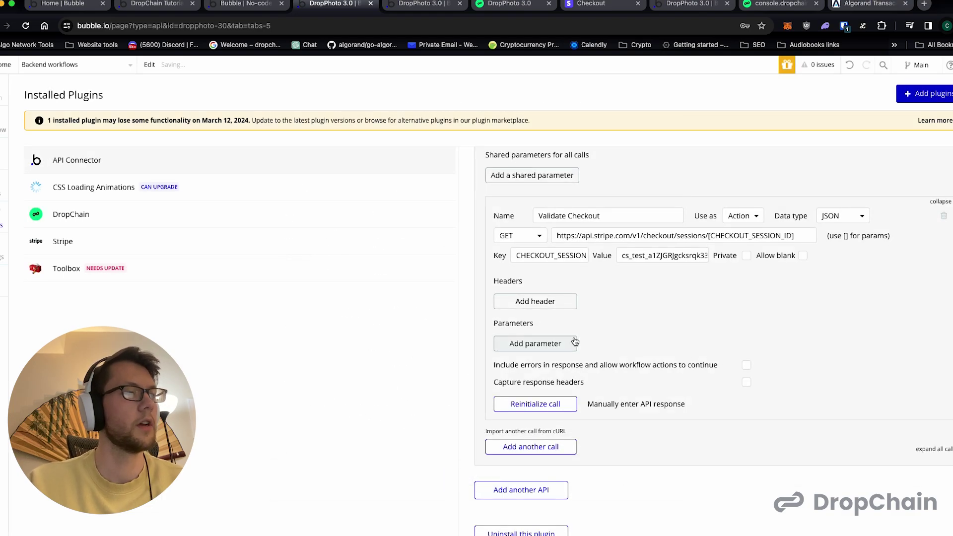
{"action": "double_click", "coordinate": [646, 257]}
{"action": "key", "text": "BackSpace"}
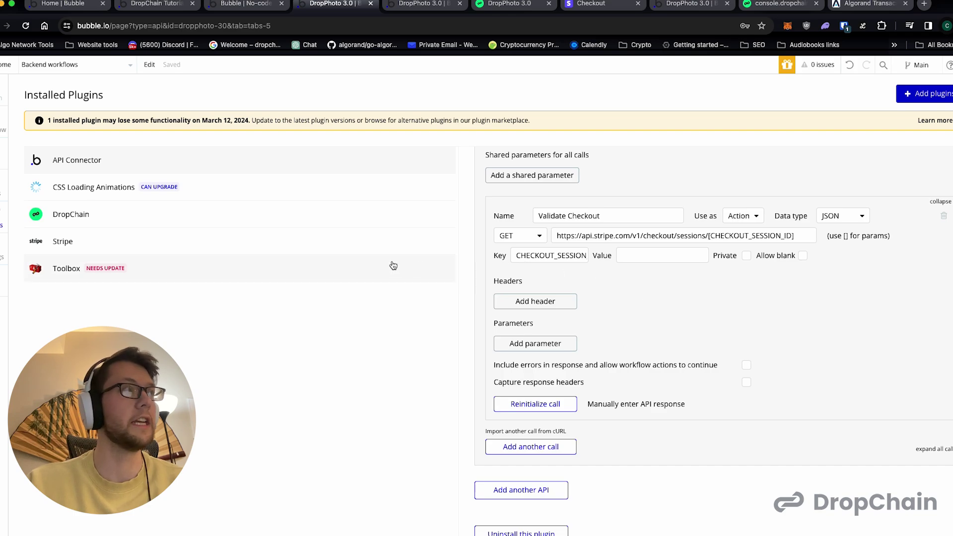
- Add Plugins > Stripe - Validate Checkout as step 1 of the process_stripe_transaction backend workflow
{"action": "left_click", "coordinate": [4, 127]}
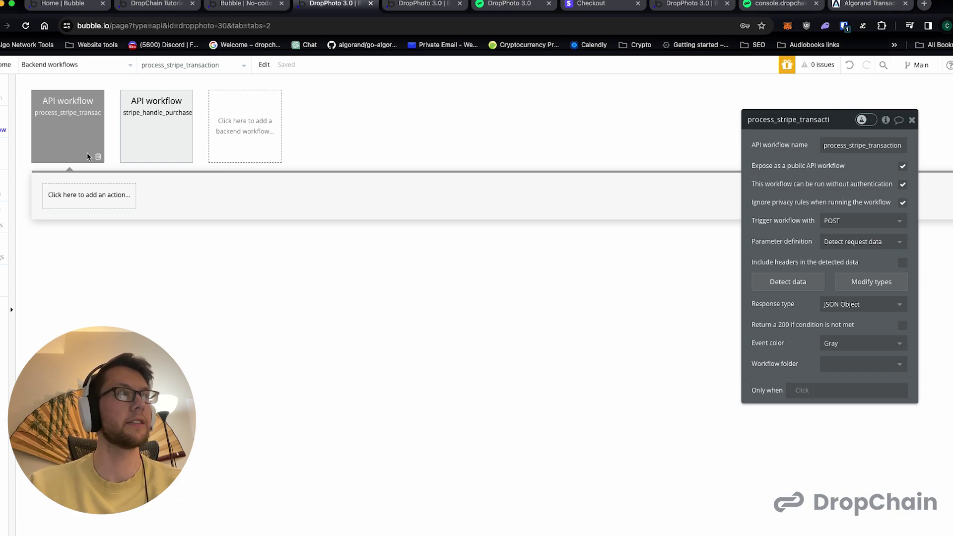
{"action": "left_click", "coordinate": [84, 198]}
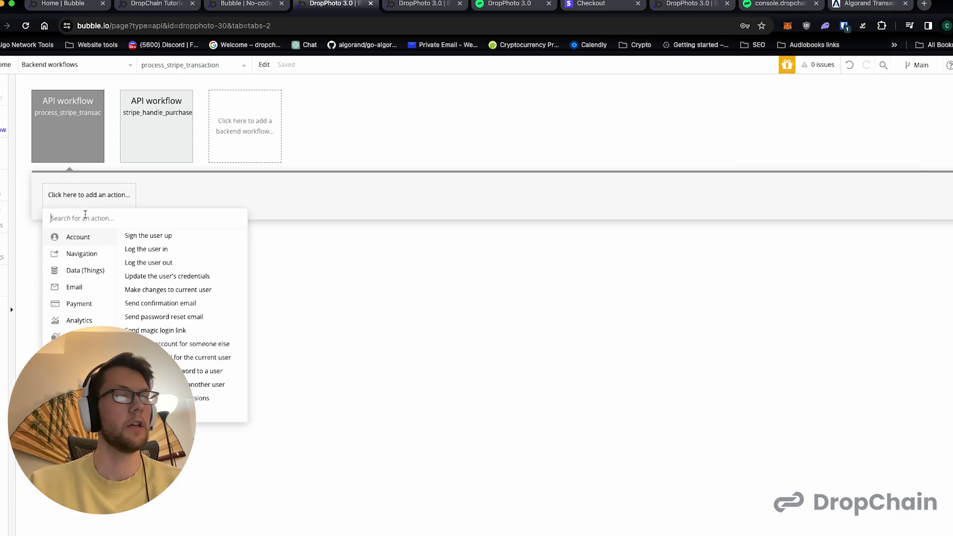
{"action": "mouse_move", "coordinate": [82, 337]}
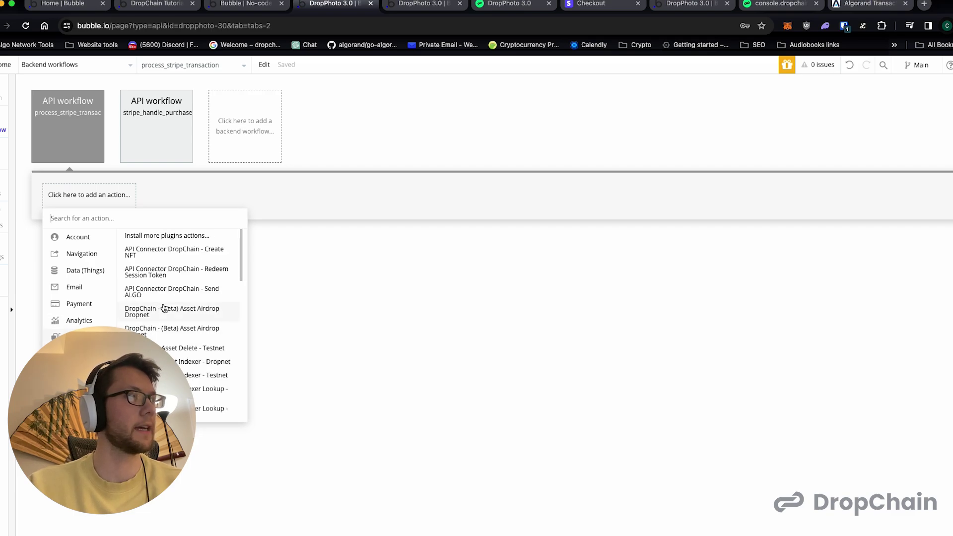
{"action": "scroll", "coordinate": [166, 310], "scroll_direction": "down", "scroll_amount": 10}
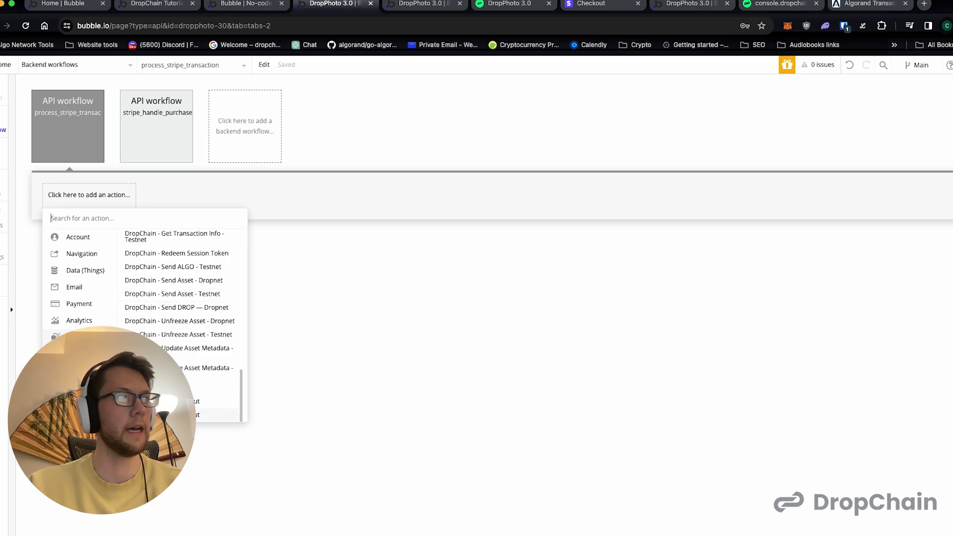
{"action": "left_click", "coordinate": [166, 414]}
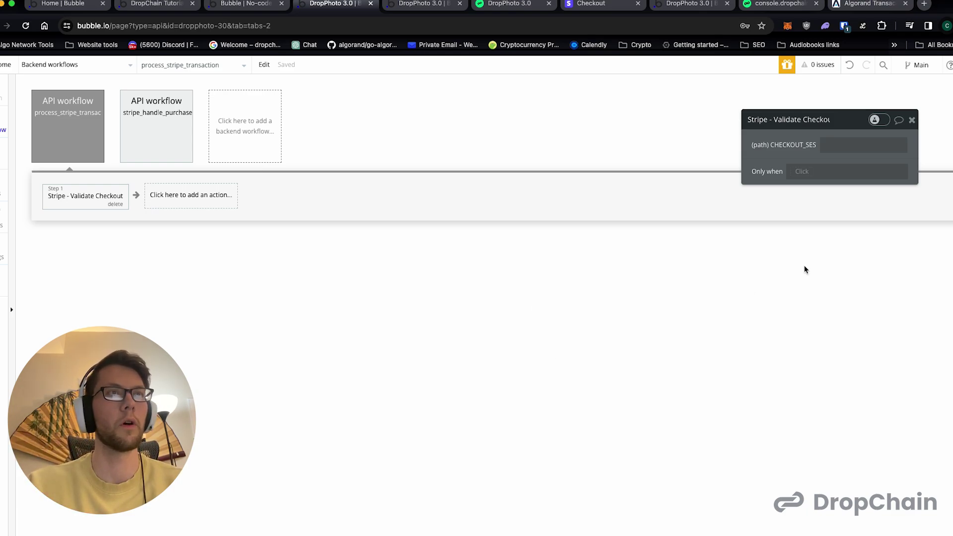
- Set CHECKOUT_SESSION_ID to the dynamic value Request Data's object id
{"action": "left_click_drag", "start_coordinate": [854, 124], "coordinate": [457, 107]}
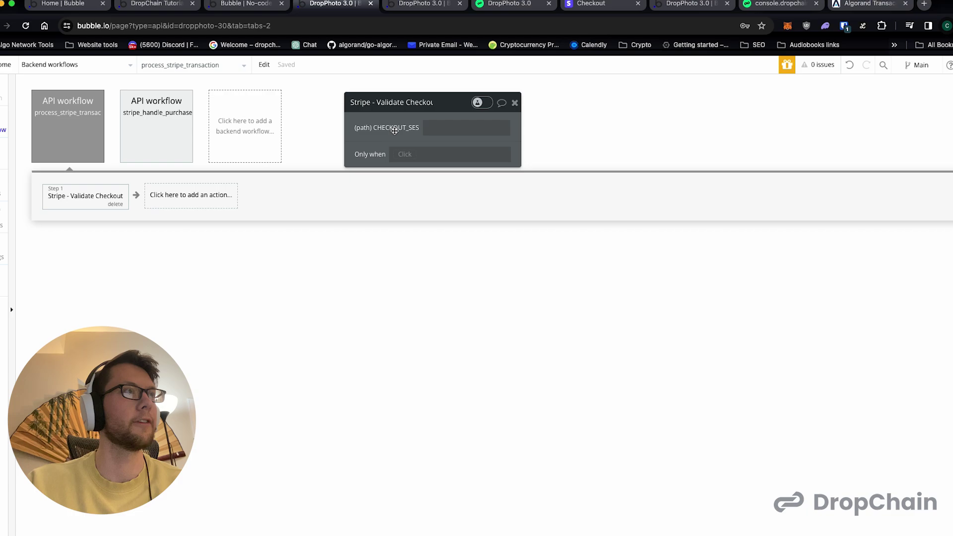
{"action": "left_click", "coordinate": [450, 122]}
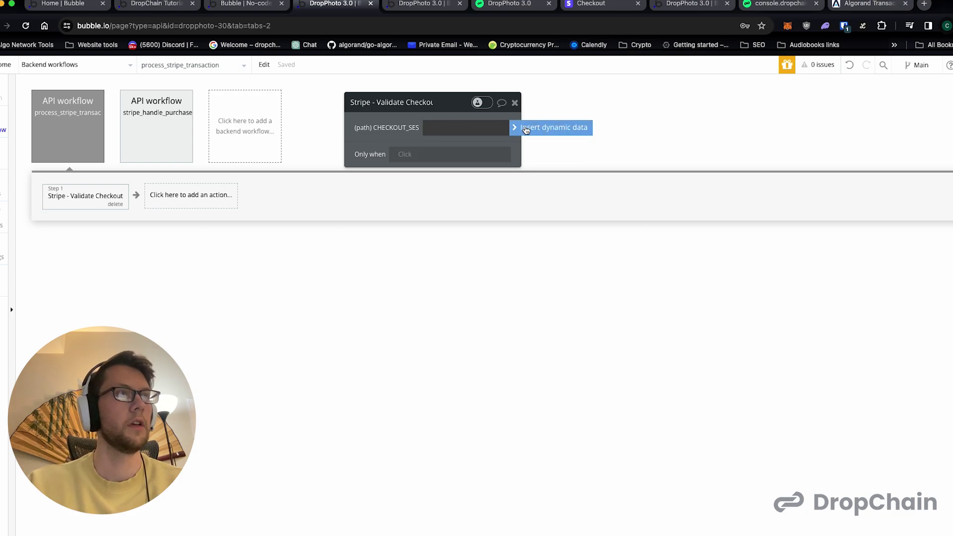
{"action": "left_click", "coordinate": [526, 128]}
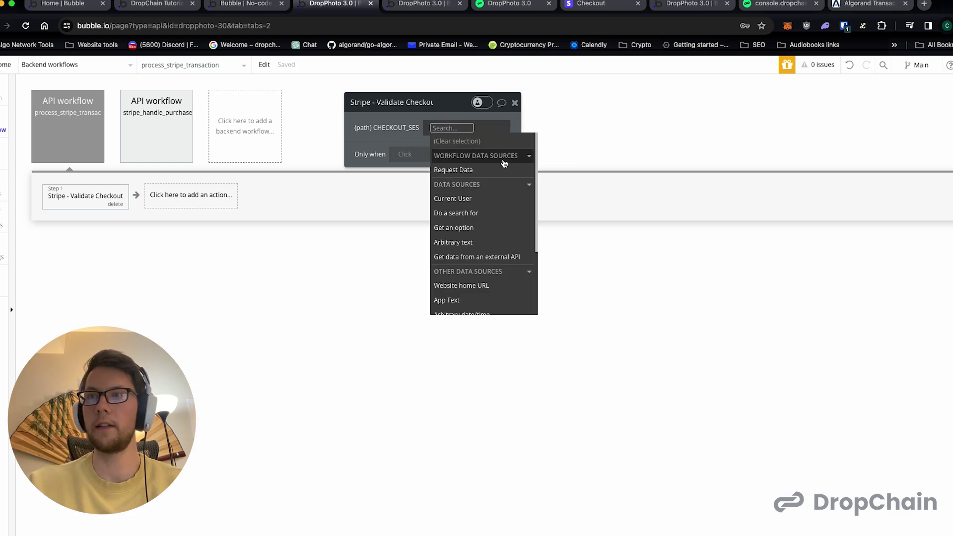
{"action": "left_click", "coordinate": [493, 170]}
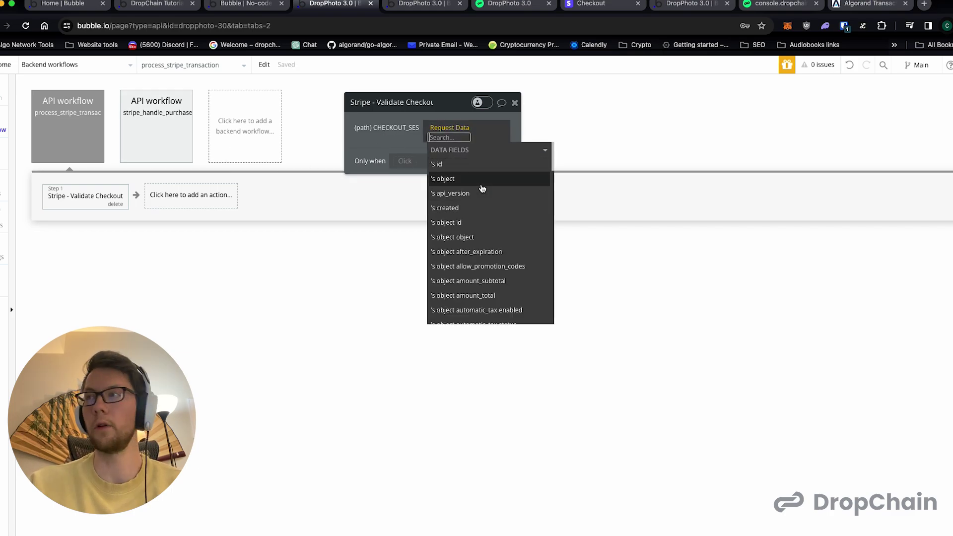
{"action": "left_click", "coordinate": [470, 223]}
{"action": "left_click", "coordinate": [408, 141]}
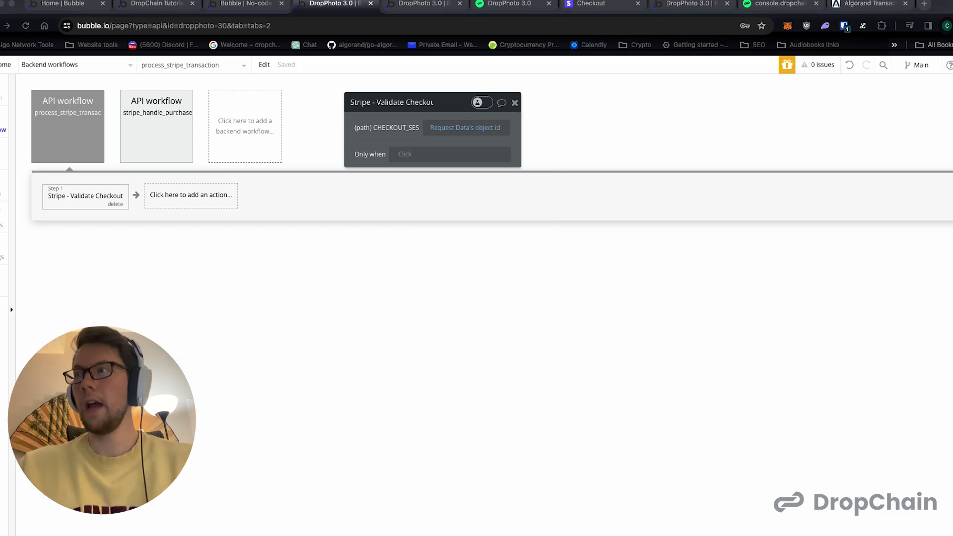
- Add step 2, Create a new thing of type Stripe Checkout, with session_id as a field to set
{"action": "left_click", "coordinate": [182, 197]}
{"action": "left_click", "coordinate": [181, 196]}
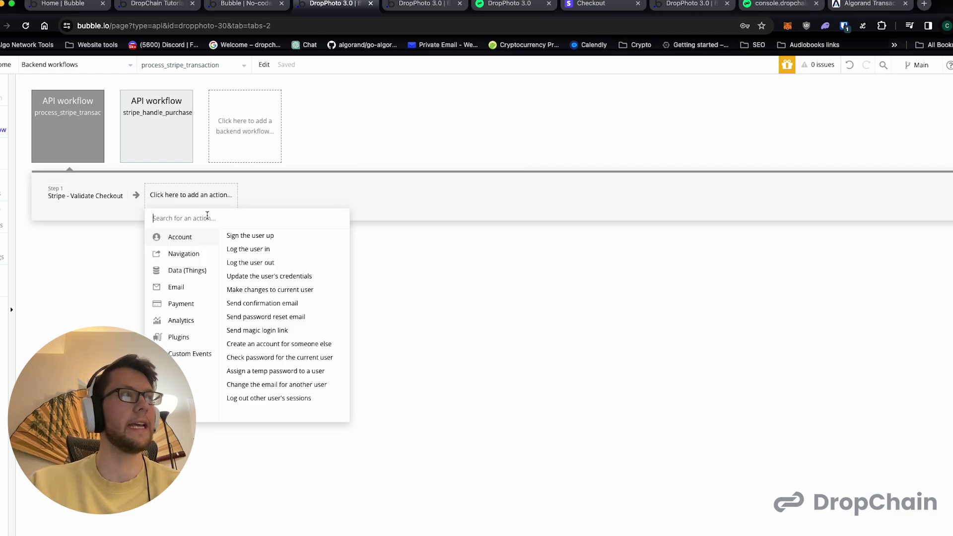
{"action": "mouse_move", "coordinate": [188, 272]}
{"action": "left_click", "coordinate": [274, 234]}
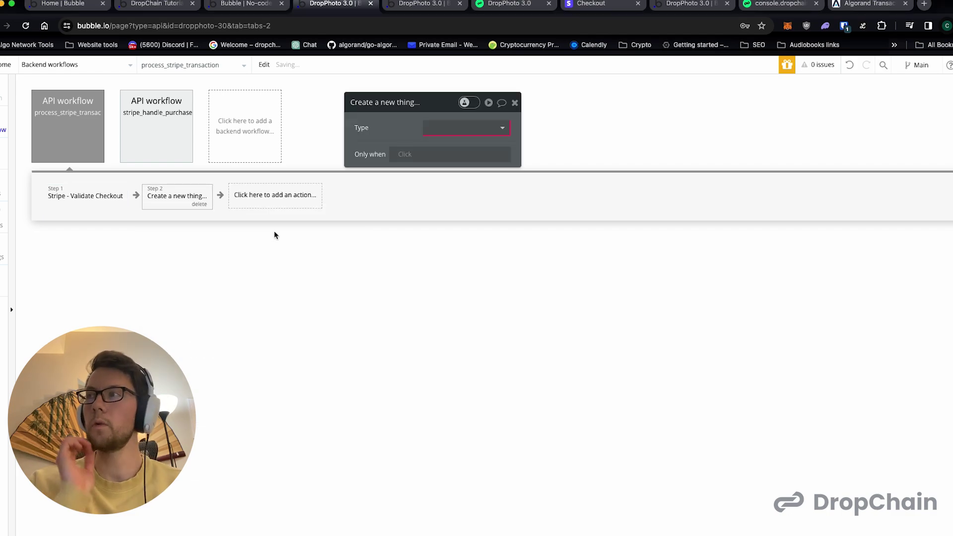
{"action": "left_click", "coordinate": [459, 138]}
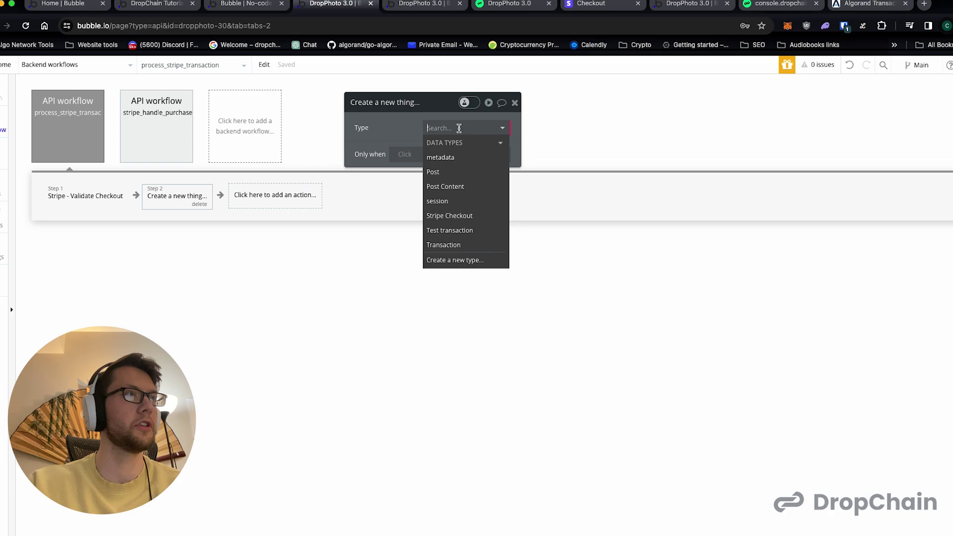
{"action": "left_click", "coordinate": [462, 216]}
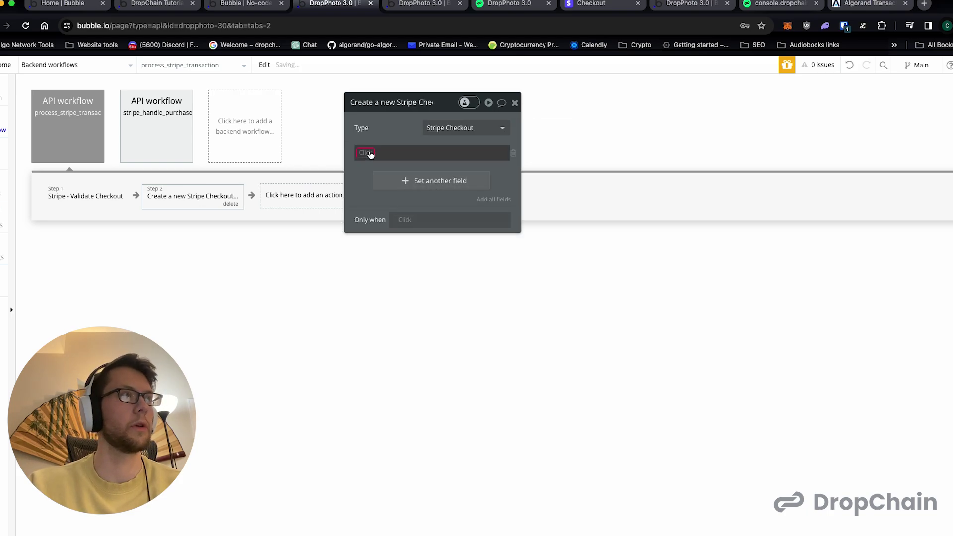
{"action": "left_click", "coordinate": [365, 152]}
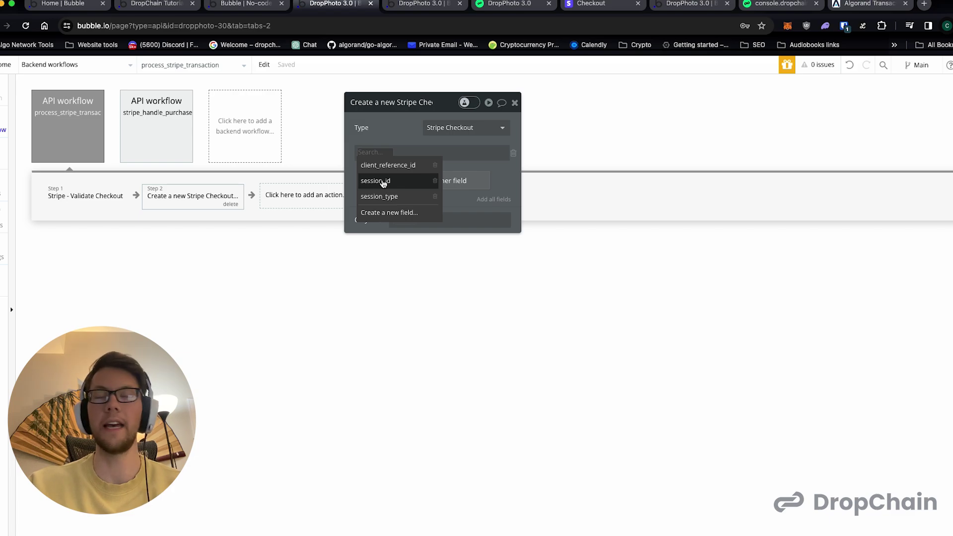
{"action": "left_click", "coordinate": [383, 182]}
{"action": "left_click", "coordinate": [373, 153]}
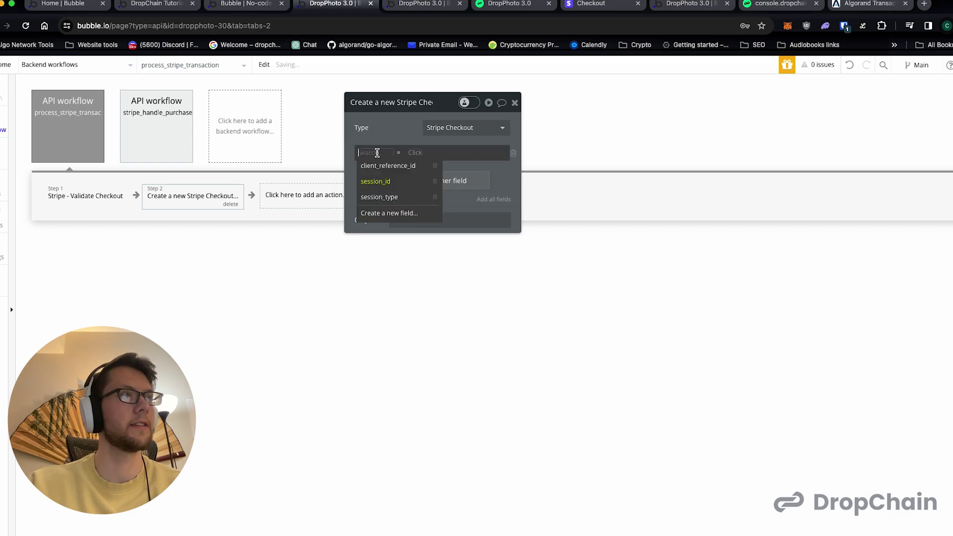
- Make step 2 create a new data type, Stripe Test Checkout
{"action": "left_click", "coordinate": [435, 165]}
{"action": "left_click", "coordinate": [515, 94]}
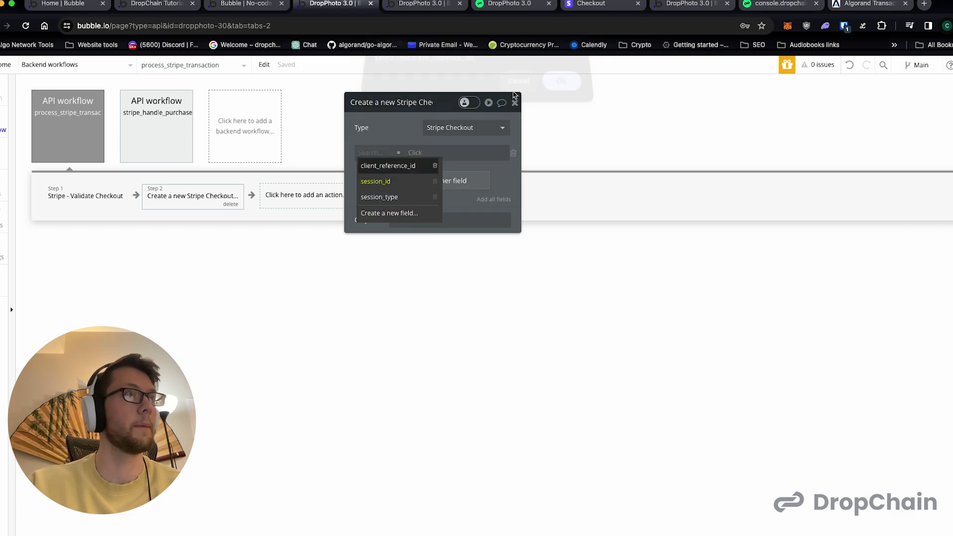
{"action": "left_click", "coordinate": [469, 128]}
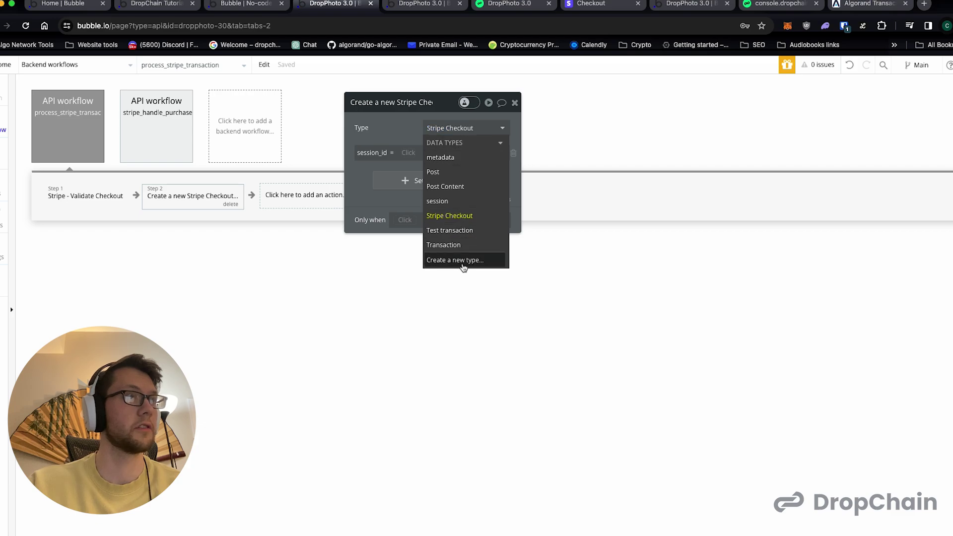
{"action": "left_click", "coordinate": [463, 261]}
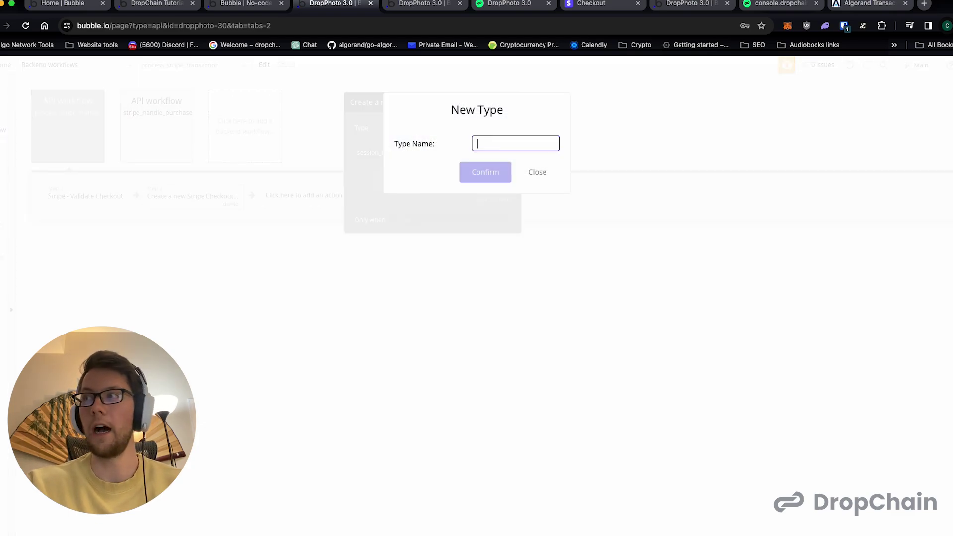
{"action": "type", "text": "Stripe Checkou"}
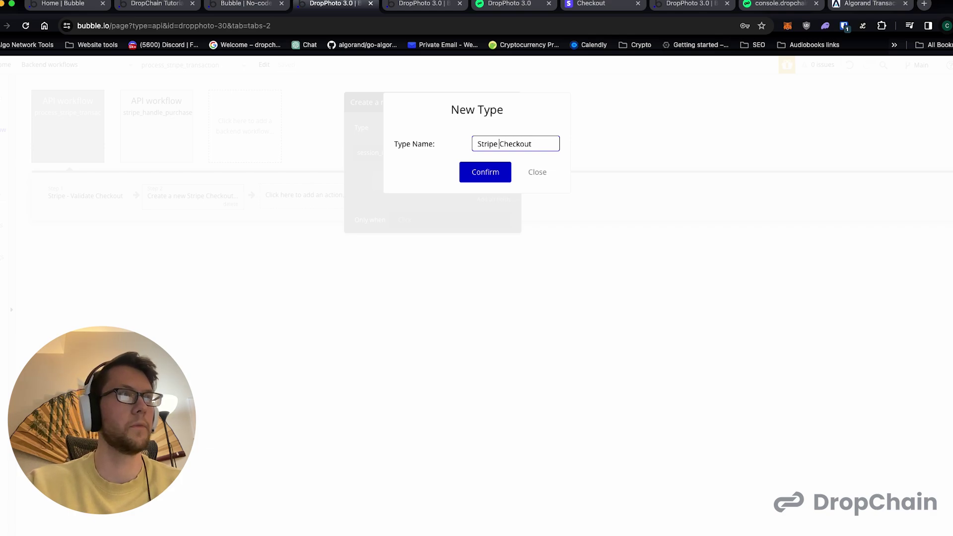
{"action": "type", "text": "Test"}
{"action": "left_click", "coordinate": [485, 172]}
- Create text fields session_id and session_type on the new checkout type
{"action": "left_click", "coordinate": [366, 152]}
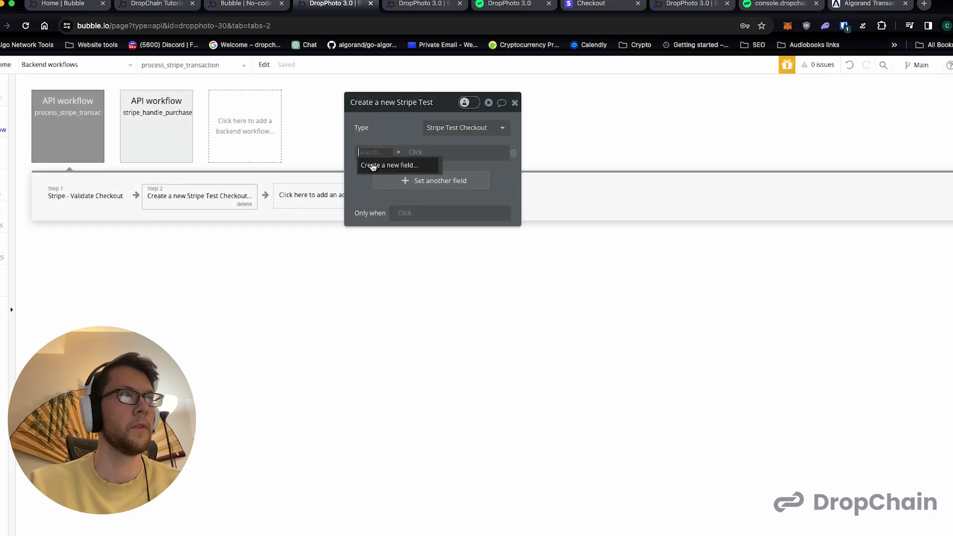
{"action": "left_click", "coordinate": [380, 164]}
{"action": "type", "text": "session_id"}
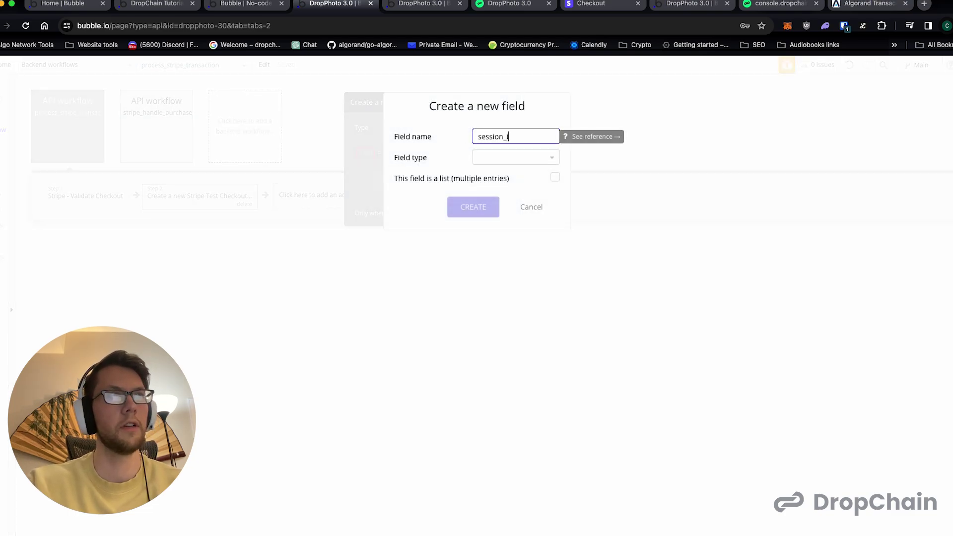
{"action": "left_click", "coordinate": [490, 161]}
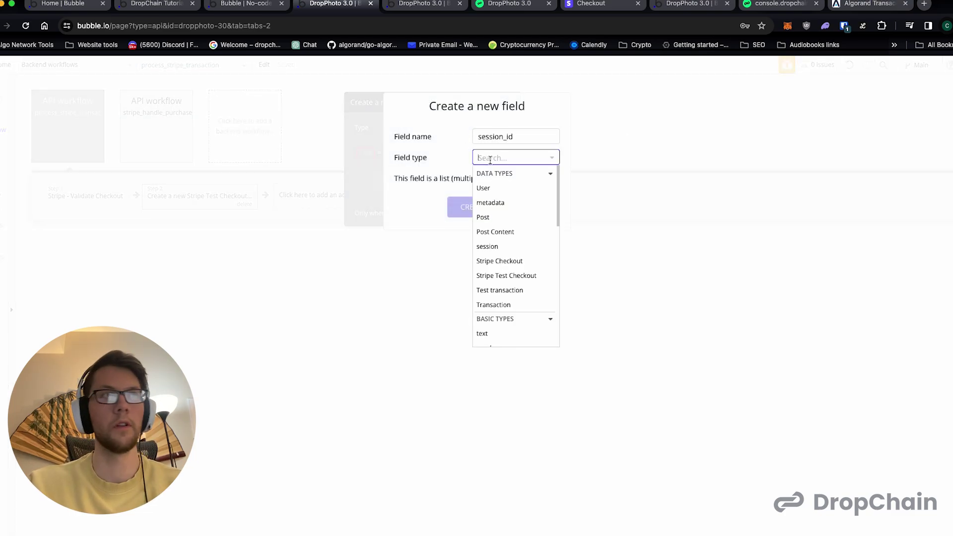
{"action": "left_click", "coordinate": [494, 332]}
{"action": "left_click", "coordinate": [485, 209]}
{"action": "left_click", "coordinate": [400, 180]}
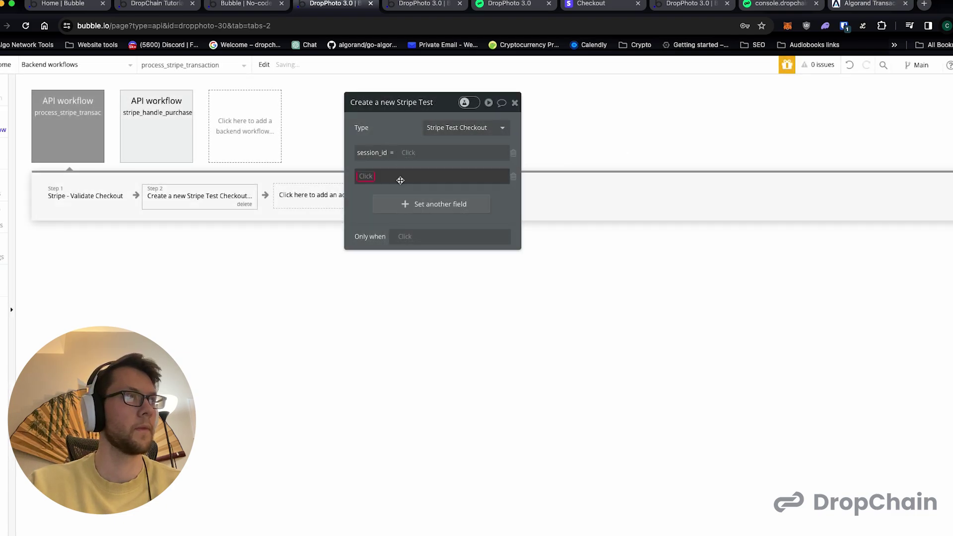
{"action": "left_click", "coordinate": [367, 177]}
{"action": "left_click", "coordinate": [388, 204]}
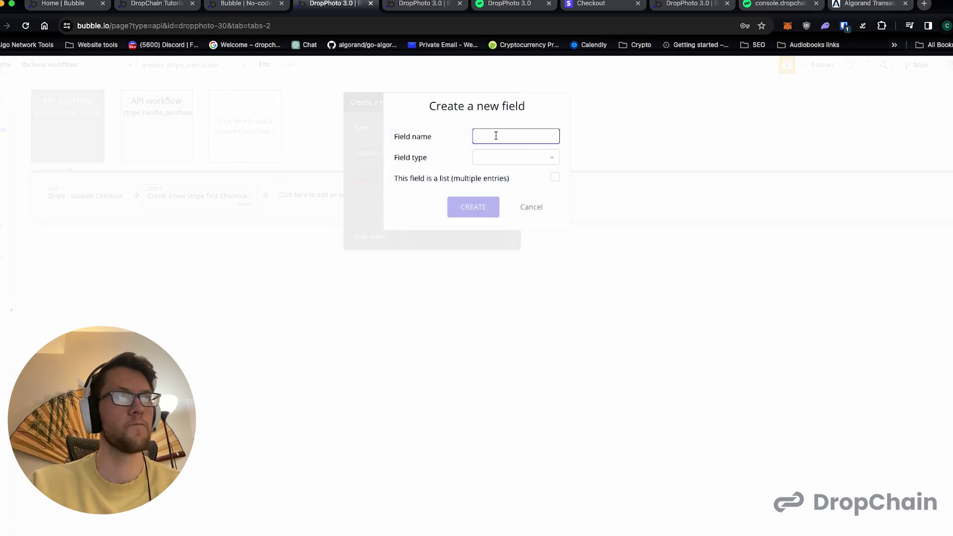
{"action": "type", "text": "session_ty"}
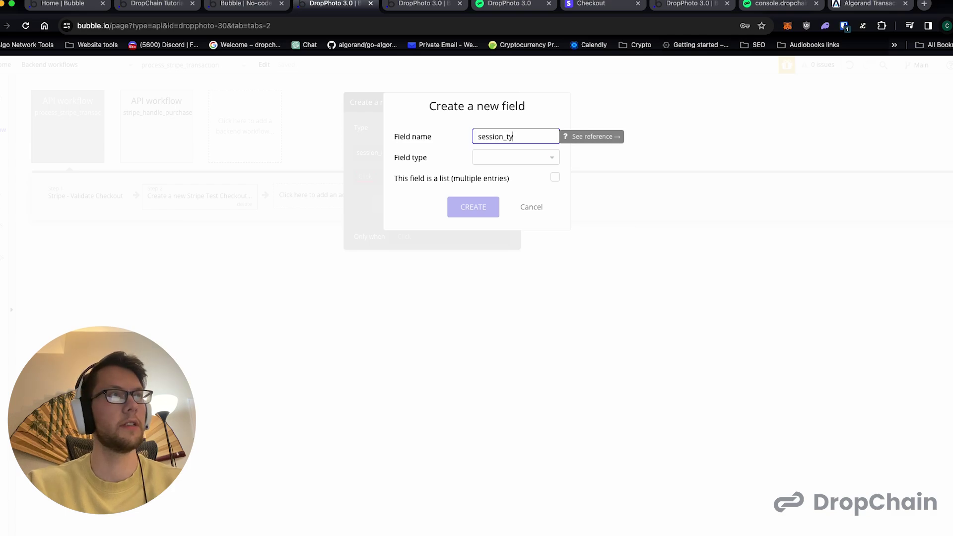
{"action": "type", "text": "pe"}
{"action": "left_click", "coordinate": [511, 157]}
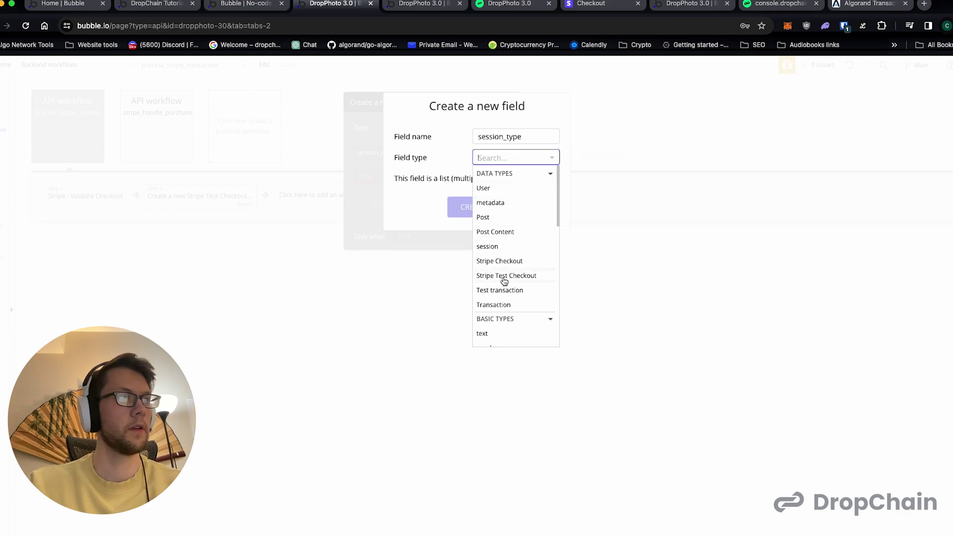
{"action": "left_click", "coordinate": [491, 333]}
{"action": "left_click", "coordinate": [481, 214]}
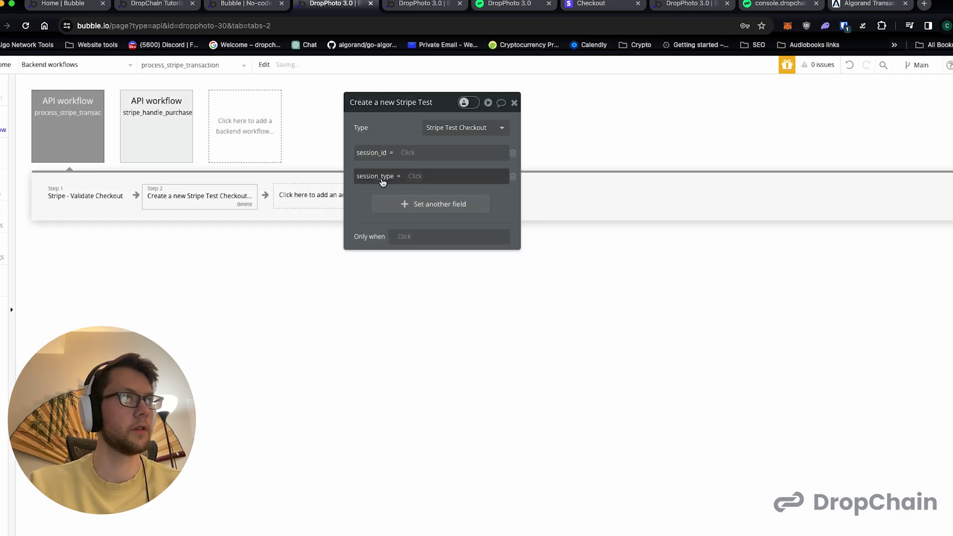
- Create a third text field, client_reference_id
{"action": "left_click", "coordinate": [428, 204]}
{"action": "left_click", "coordinate": [391, 243]}
{"action": "type", "text": "client_reference_id"}
{"action": "left_click", "coordinate": [480, 157]}
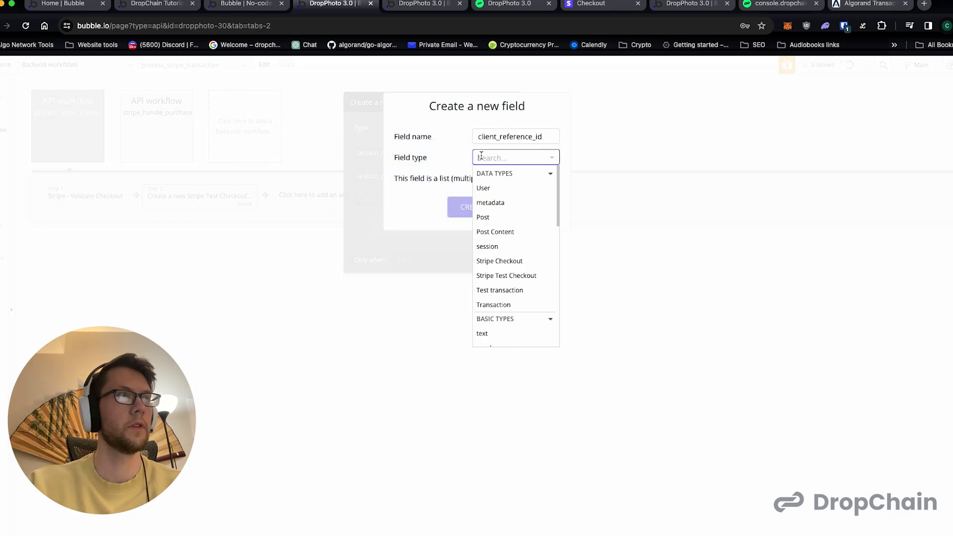
{"action": "scroll", "coordinate": [504, 310], "scroll_direction": "down", "scroll_amount": 1}
{"action": "left_click", "coordinate": [492, 306]}
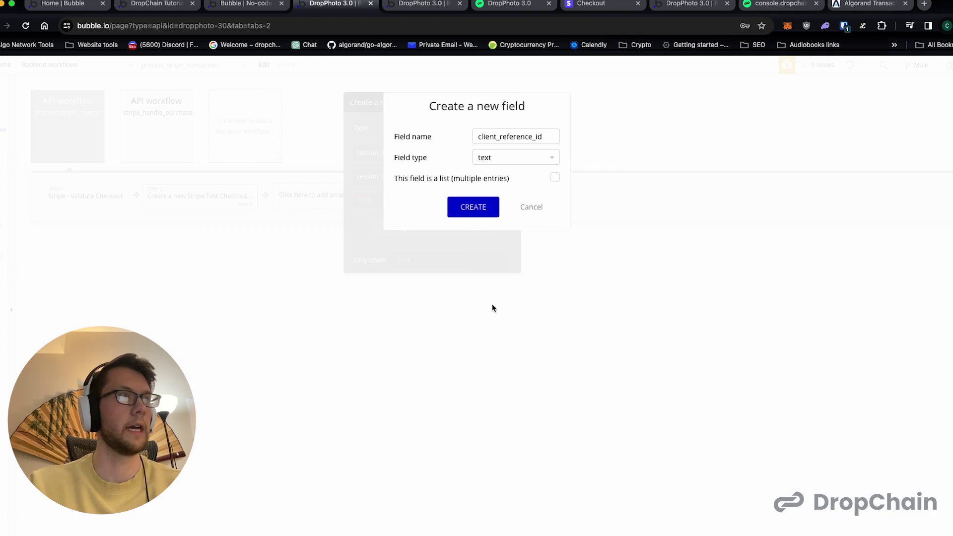
{"action": "left_click", "coordinate": [474, 214]}
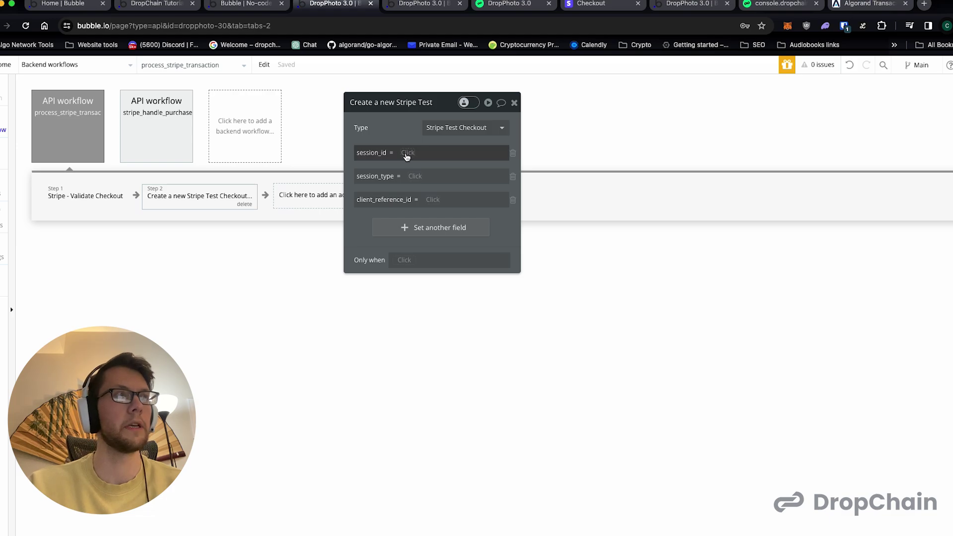
{"action": "left_click", "coordinate": [427, 153]}
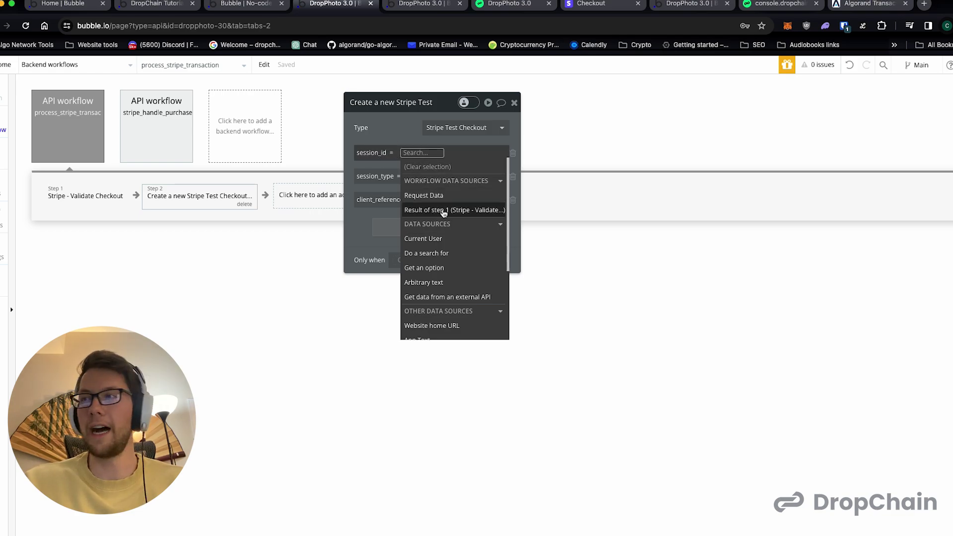
- Set session_id to step 1's result's id and session_type to its object
{"action": "mouse_move", "coordinate": [443, 212]}
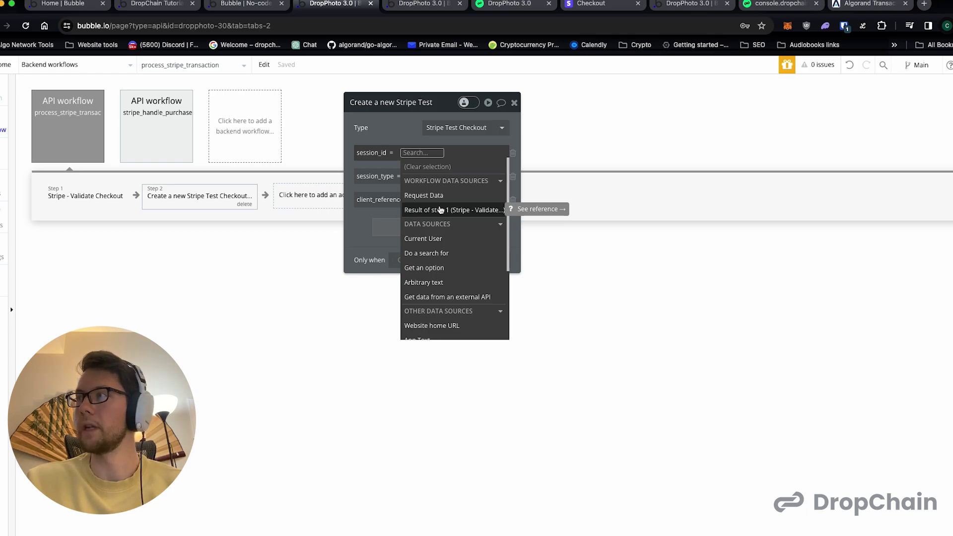
{"action": "left_click", "coordinate": [440, 210]}
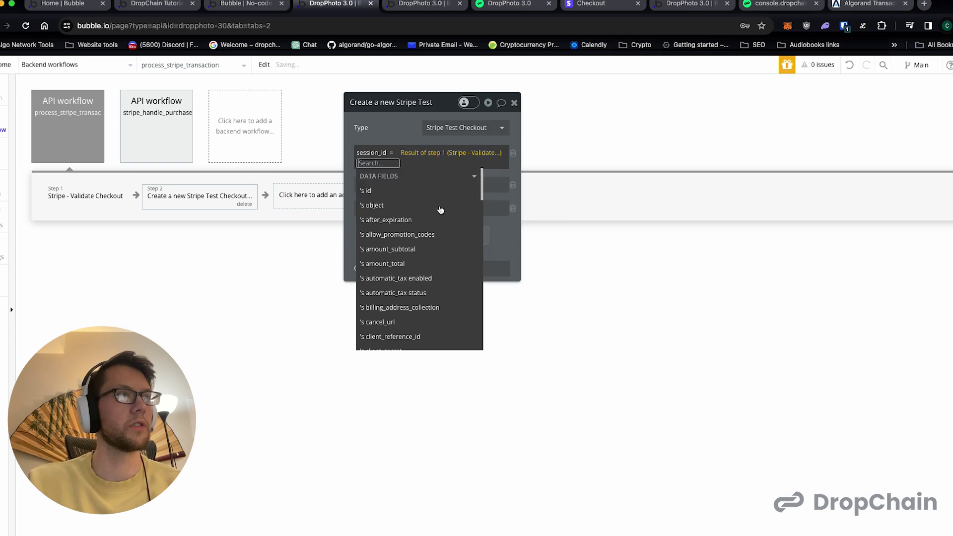
{"action": "left_click", "coordinate": [415, 192]}
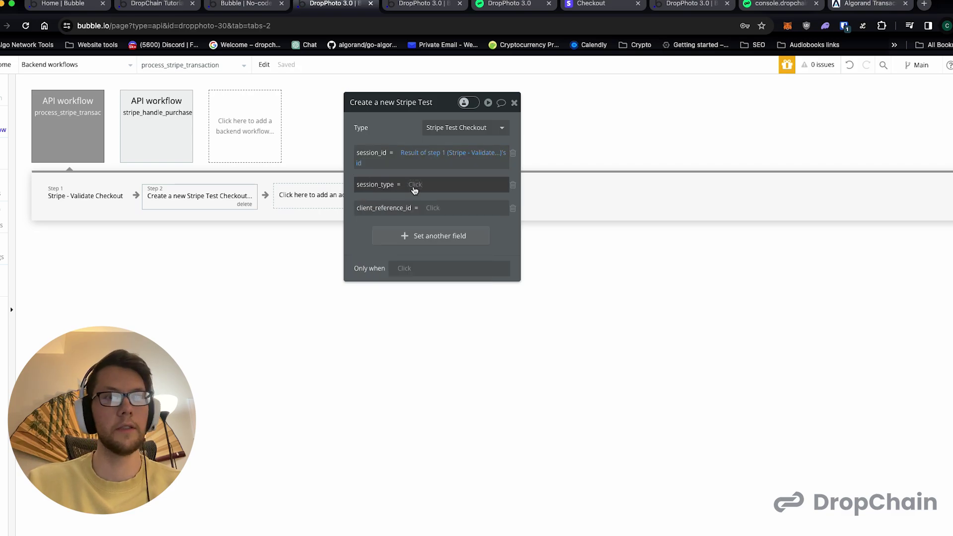
{"action": "left_click", "coordinate": [414, 185]}
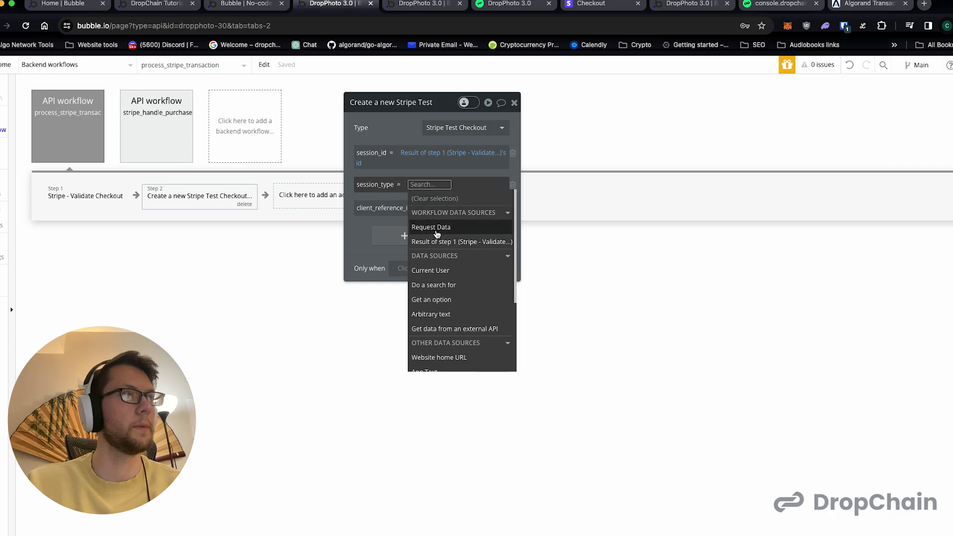
{"action": "left_click", "coordinate": [436, 242]}
{"action": "left_click", "coordinate": [402, 237]}
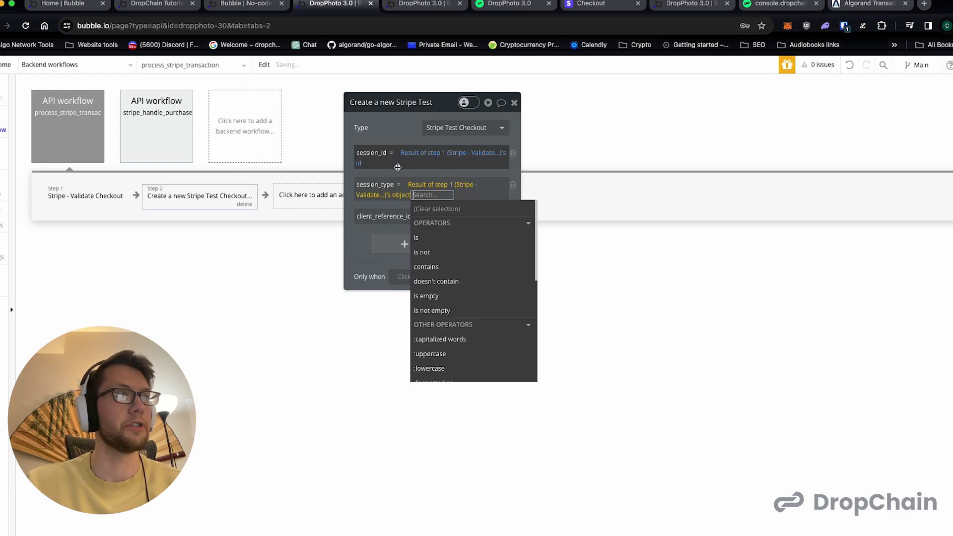
{"action": "left_click", "coordinate": [393, 178]}
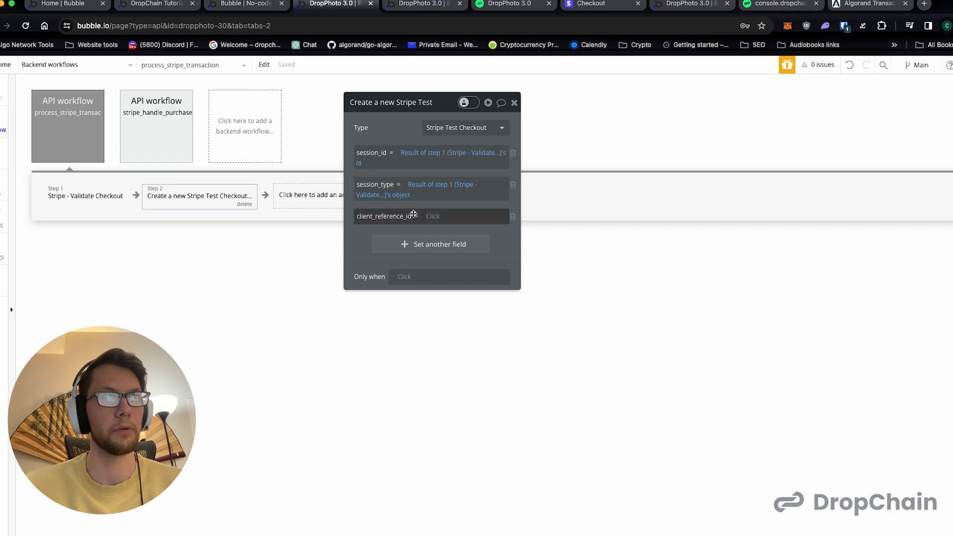
- Set client_reference_id to step 1's result's client_reference_id
{"action": "left_click", "coordinate": [432, 216]}
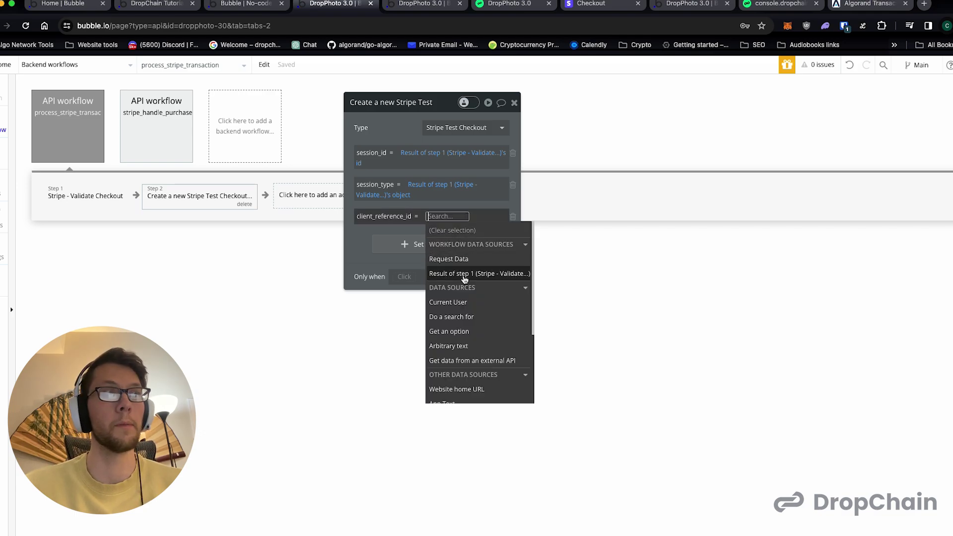
{"action": "mouse_move", "coordinate": [464, 280]}
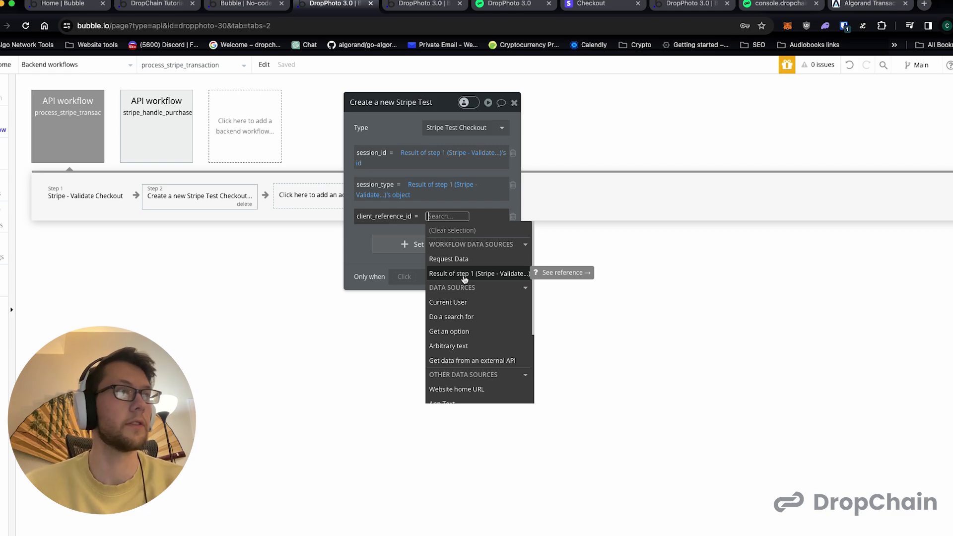
{"action": "scroll", "coordinate": [464, 302], "scroll_direction": "down", "scroll_amount": 3}
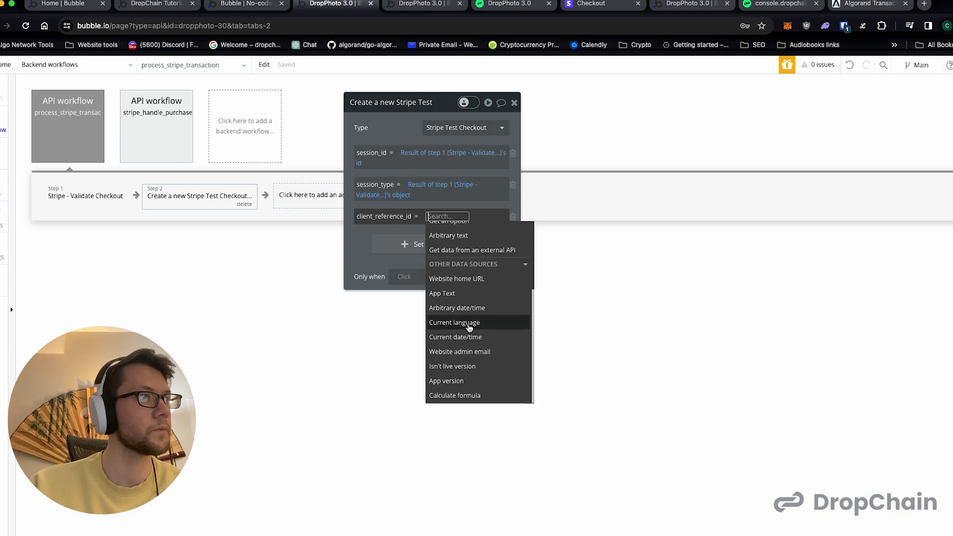
{"action": "scroll", "coordinate": [468, 328], "scroll_direction": "up", "scroll_amount": 3}
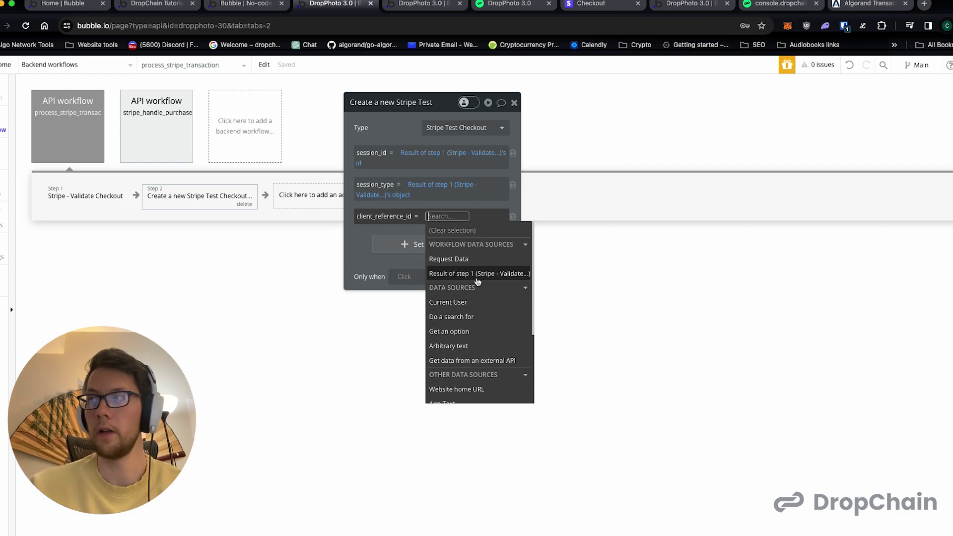
{"action": "left_click", "coordinate": [477, 281]}
{"action": "scroll", "coordinate": [455, 315], "scroll_direction": "down", "scroll_amount": 3}
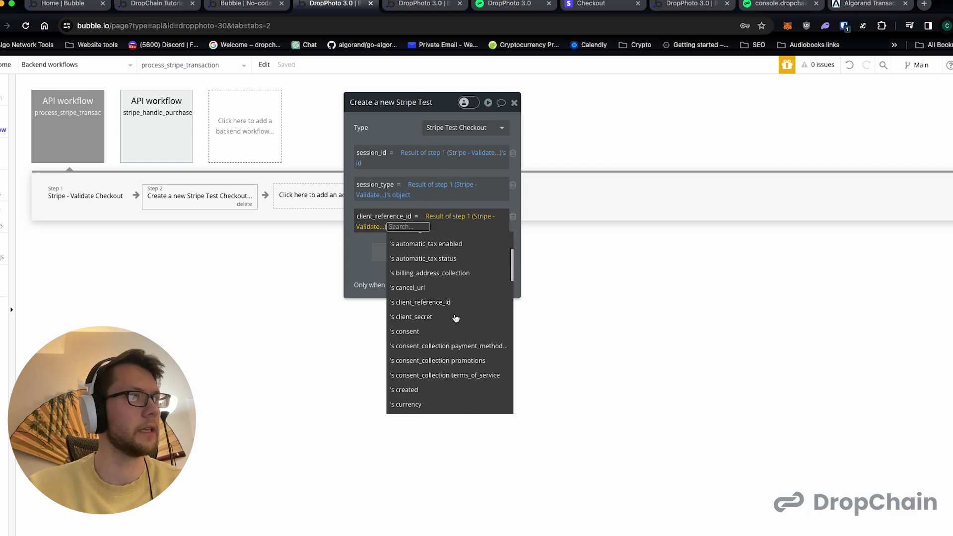
{"action": "left_click", "coordinate": [444, 302]}
{"action": "left_click", "coordinate": [361, 240]}
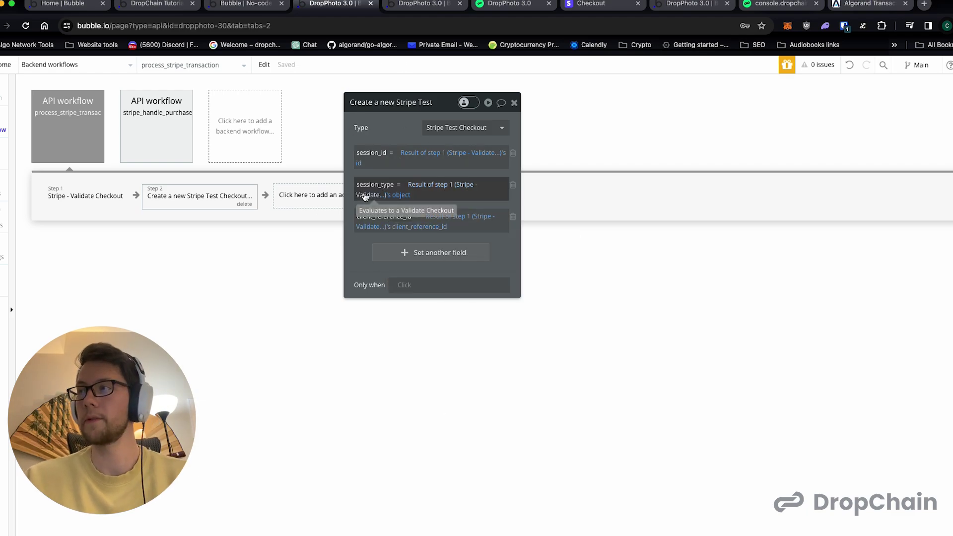
{"action": "left_click", "coordinate": [405, 287]}
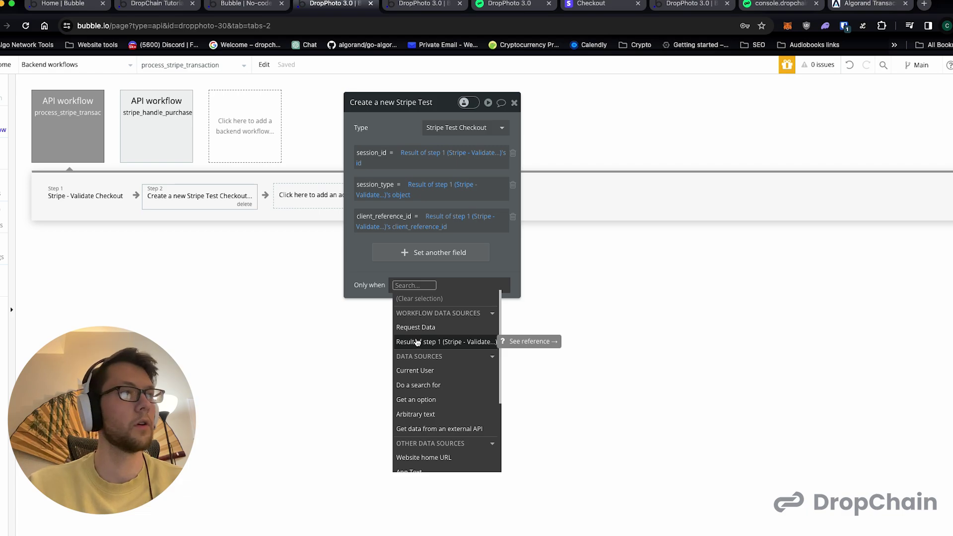
- Base step 2's Only when on a Search for Stripe Test Checkouts with session_id = step 1's id
{"action": "left_click", "coordinate": [421, 387]}
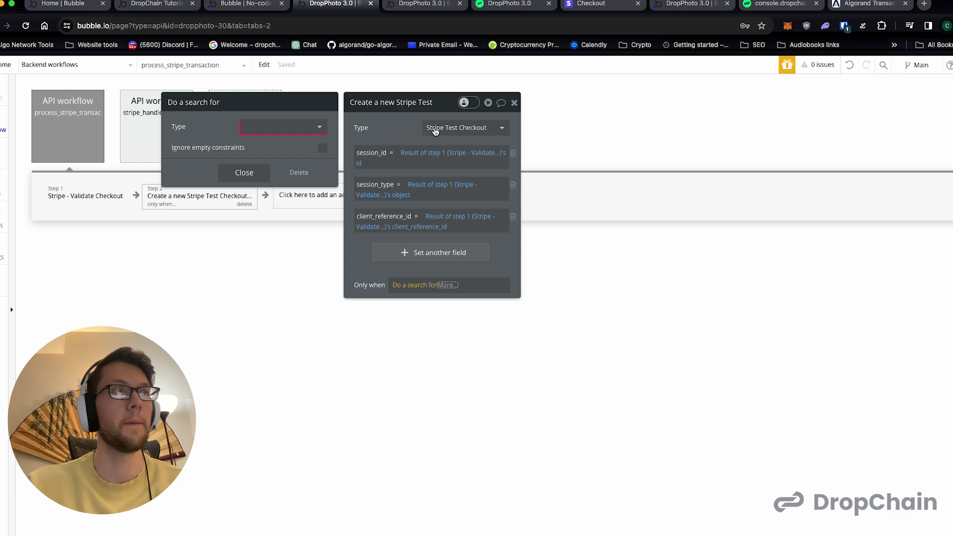
{"action": "left_click", "coordinate": [287, 126]}
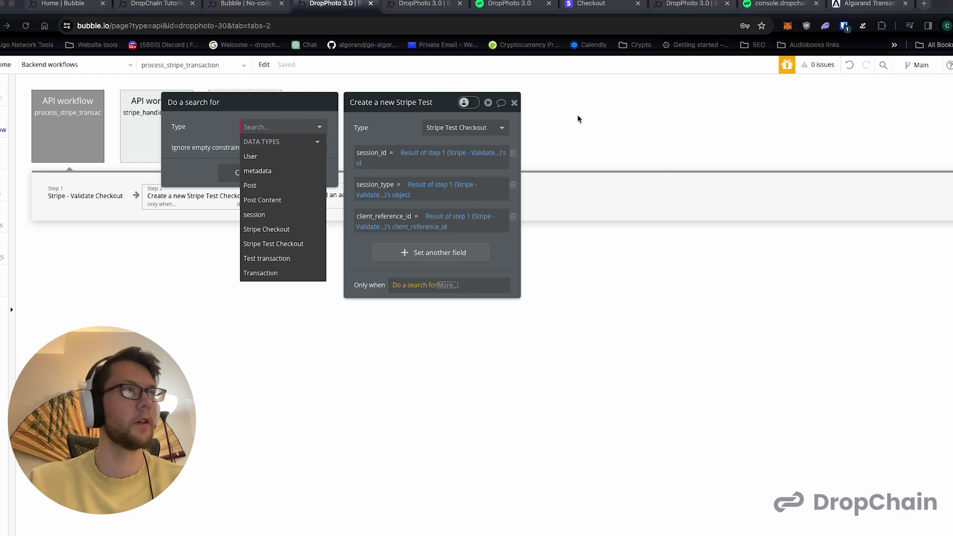
{"action": "left_click", "coordinate": [282, 244]}
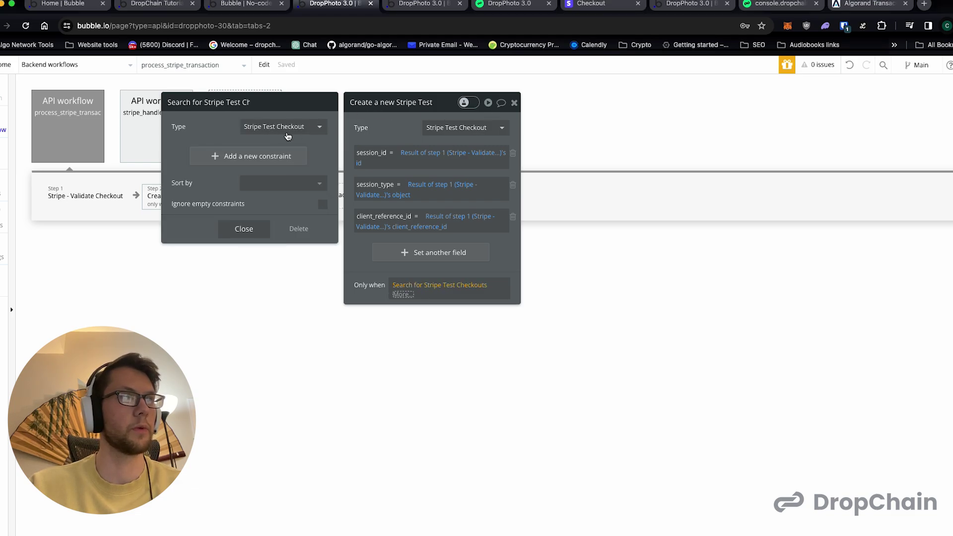
{"action": "left_click", "coordinate": [258, 156]}
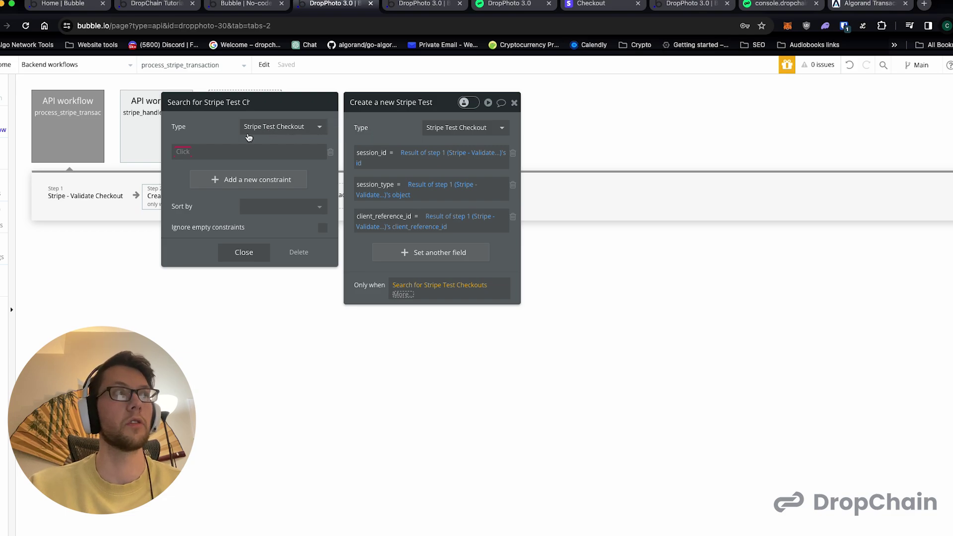
{"action": "left_click", "coordinate": [181, 158]}
{"action": "left_click", "coordinate": [196, 179]}
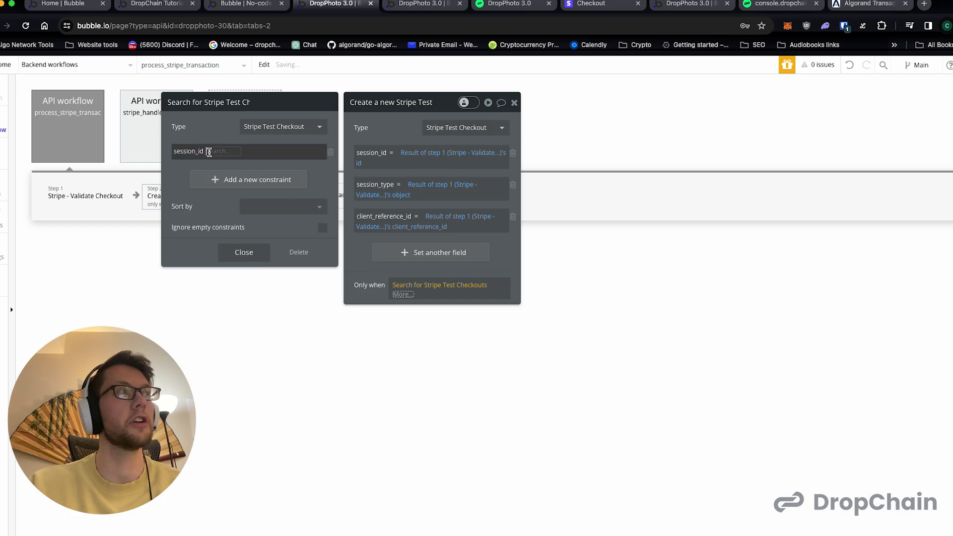
{"action": "left_click", "coordinate": [221, 152]}
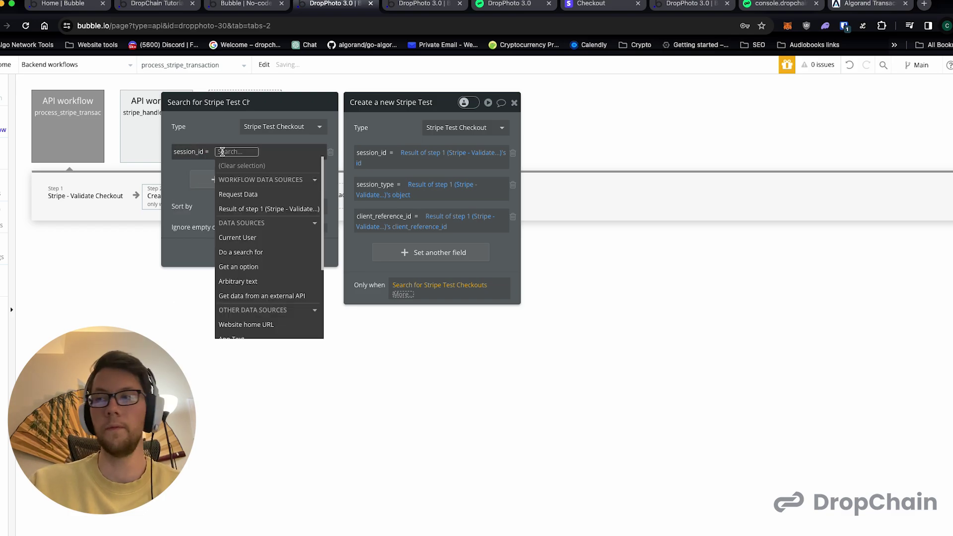
{"action": "left_click", "coordinate": [247, 209]}
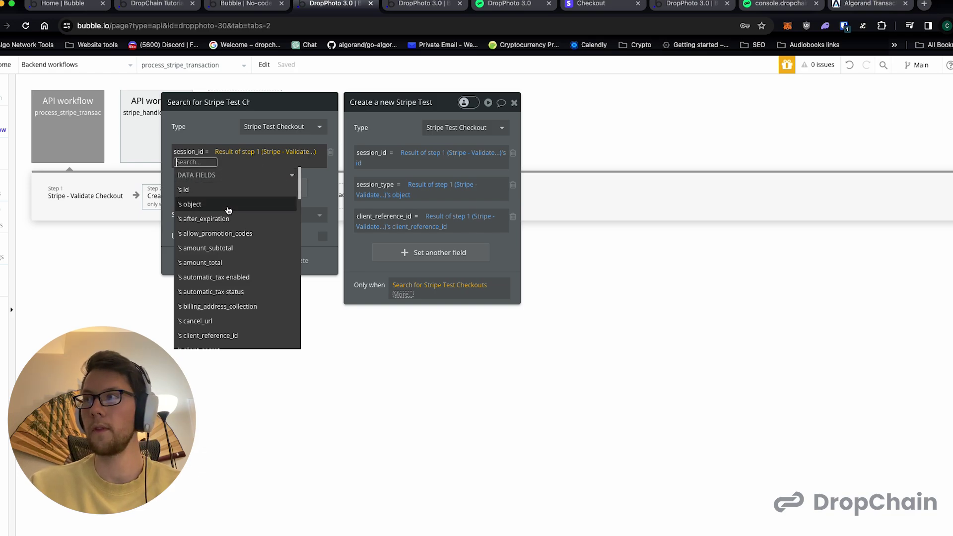
{"action": "left_click", "coordinate": [215, 189]}
{"action": "left_click", "coordinate": [213, 139]}
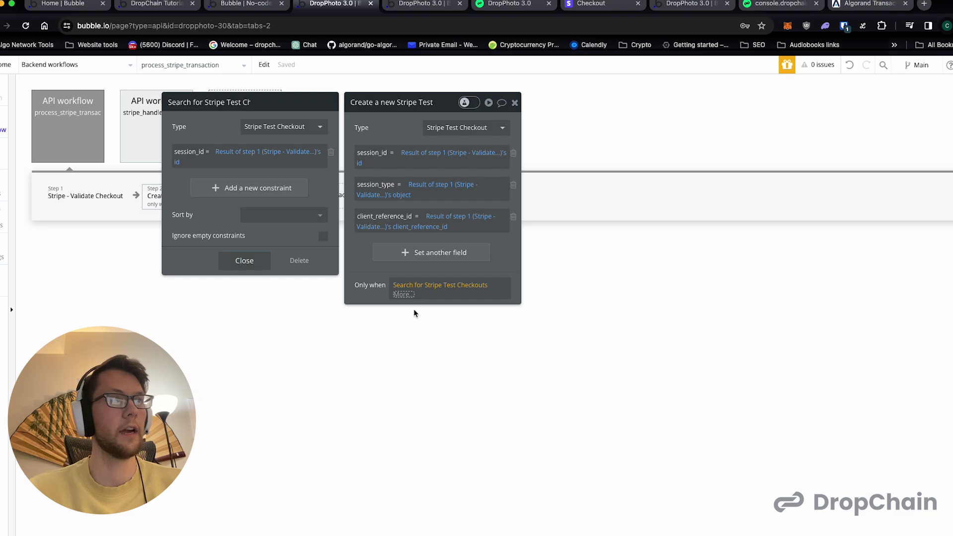
- Append :count is 0 to the search so duplicates are skipped
{"action": "left_click", "coordinate": [402, 295]}
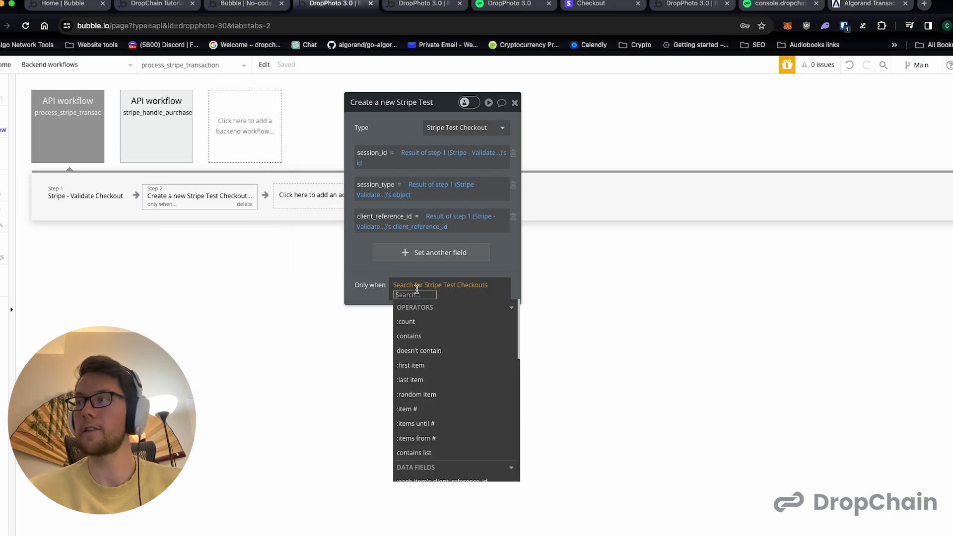
{"action": "scroll", "coordinate": [422, 380], "scroll_direction": "down", "scroll_amount": 2}
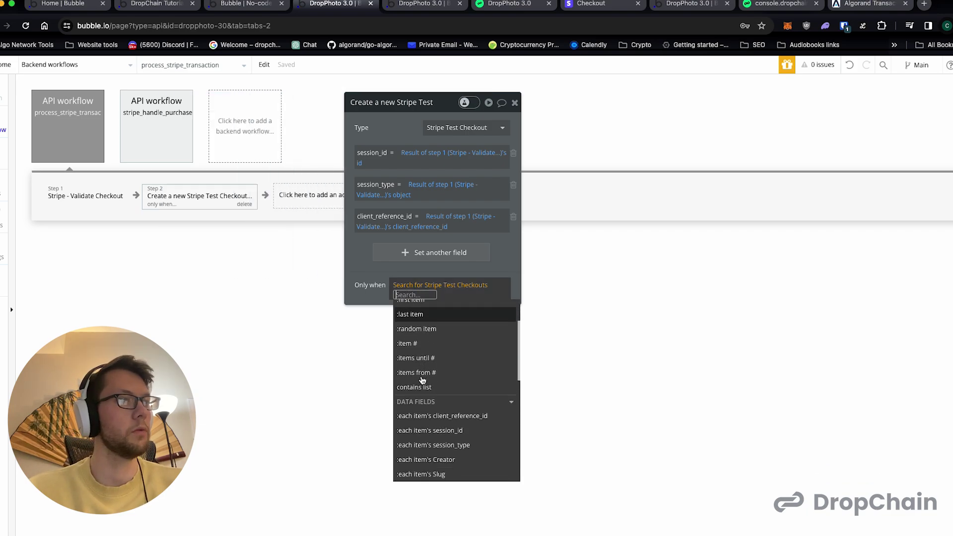
{"action": "scroll", "coordinate": [422, 380], "scroll_direction": "up", "scroll_amount": 2}
{"action": "left_click", "coordinate": [424, 323]}
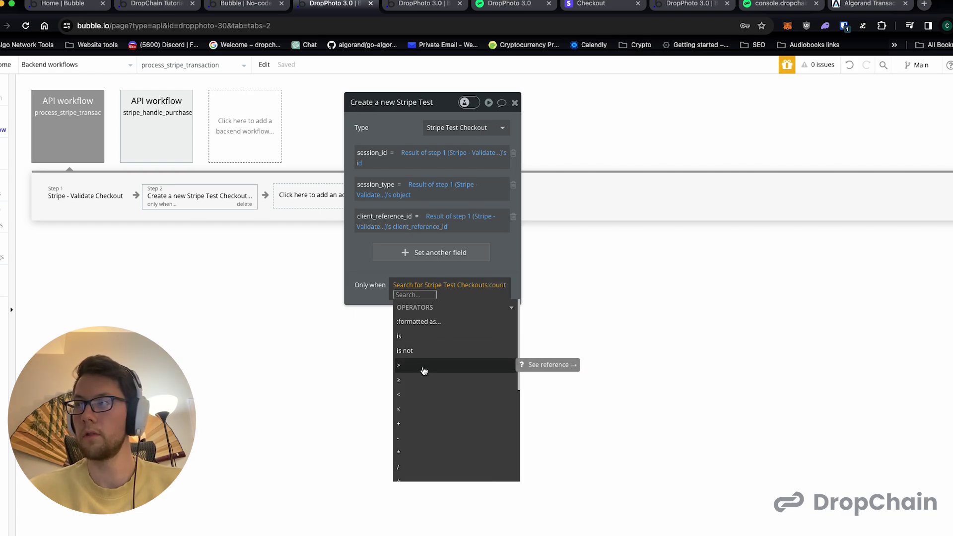
{"action": "left_click", "coordinate": [431, 339]}
{"action": "type", "text": "0"}
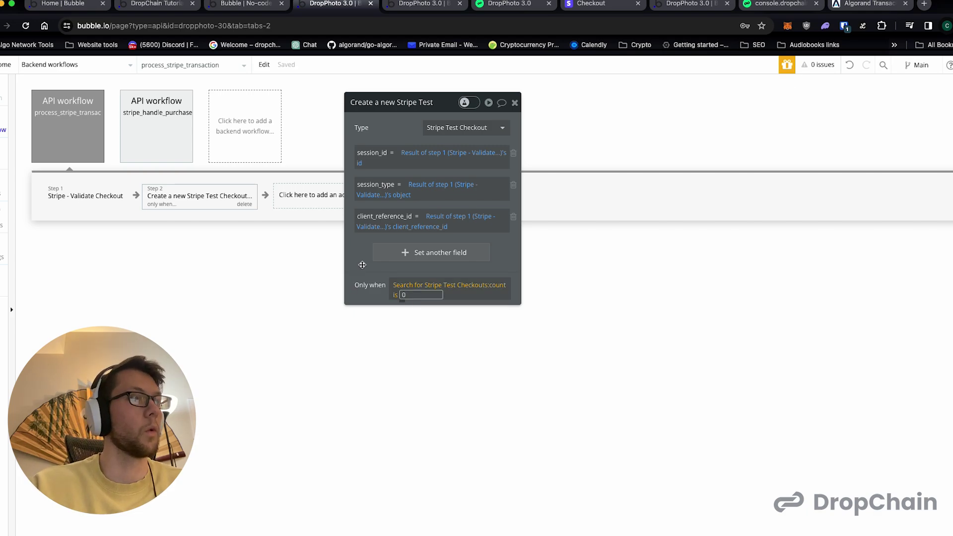
{"action": "left_click", "coordinate": [367, 265]}
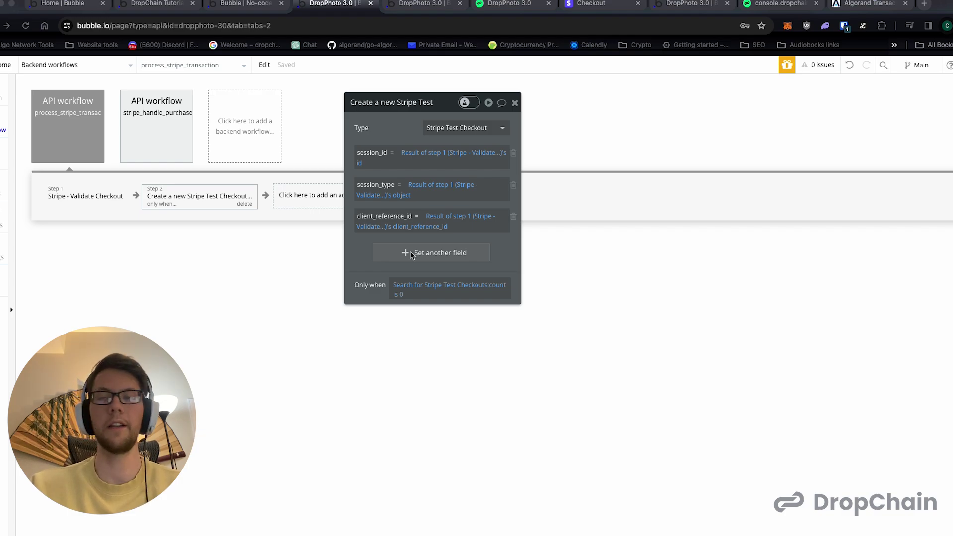
- Close the Create a new Stripe Test Checkout editor and browse Plugins actions for step 3
{"action": "left_click", "coordinate": [515, 103]}
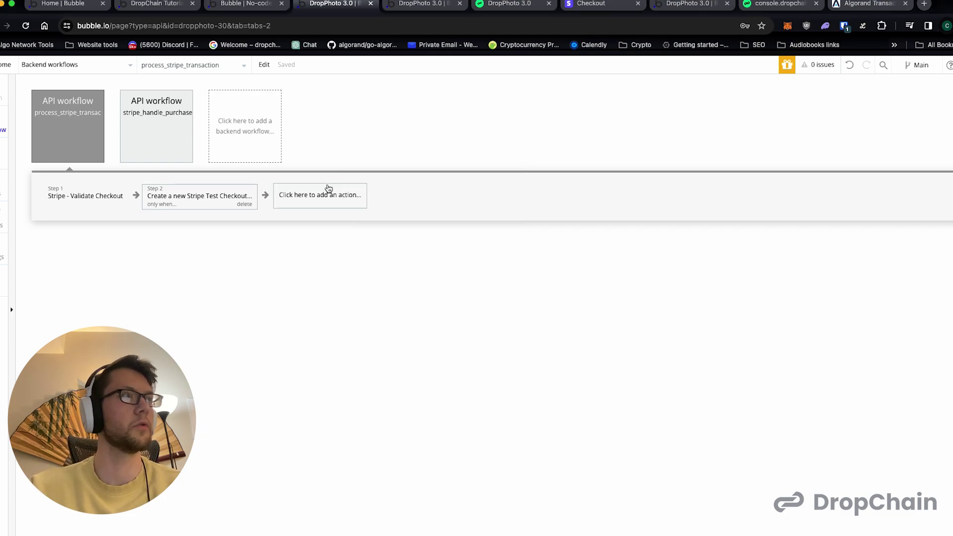
{"action": "left_click", "coordinate": [328, 188]}
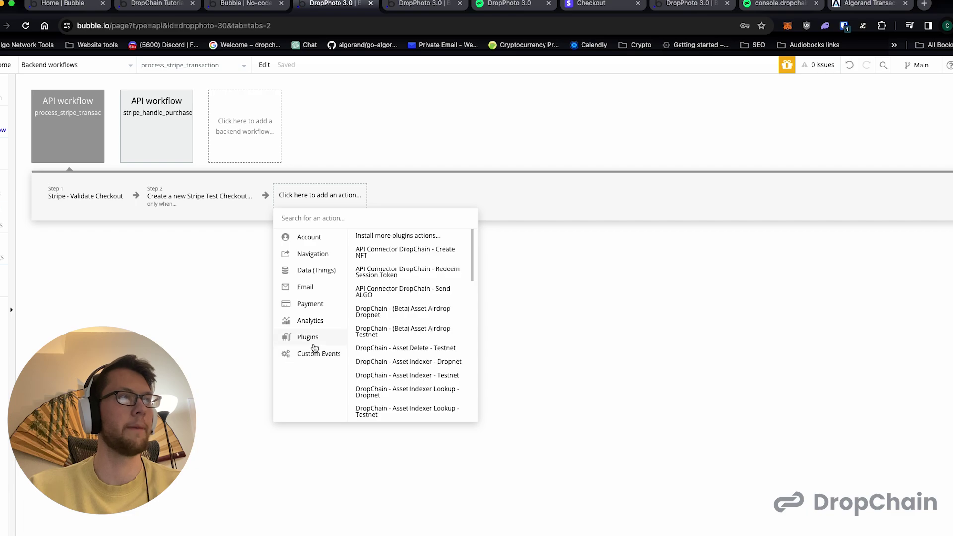
{"action": "mouse_move", "coordinate": [315, 349]}
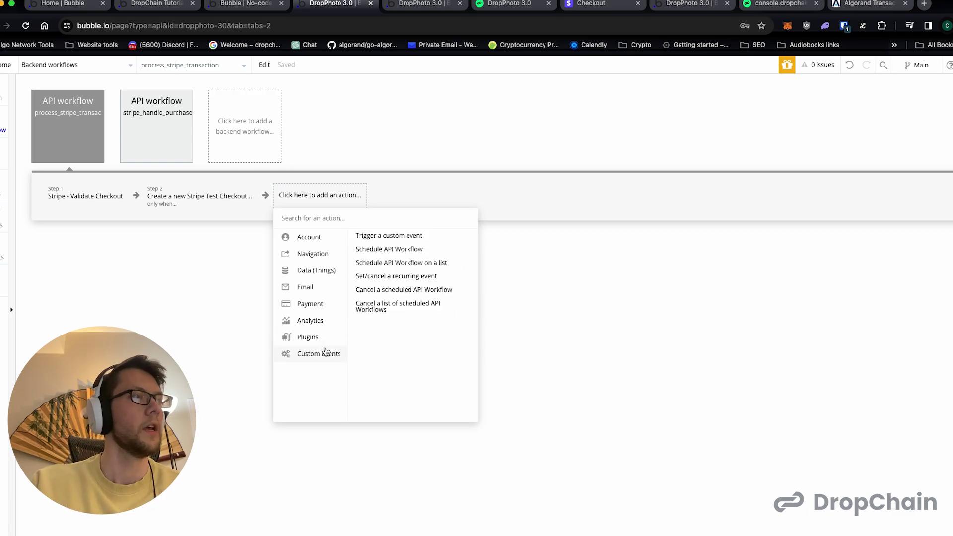
{"action": "scroll", "coordinate": [418, 311], "scroll_direction": "down", "scroll_amount": 15}
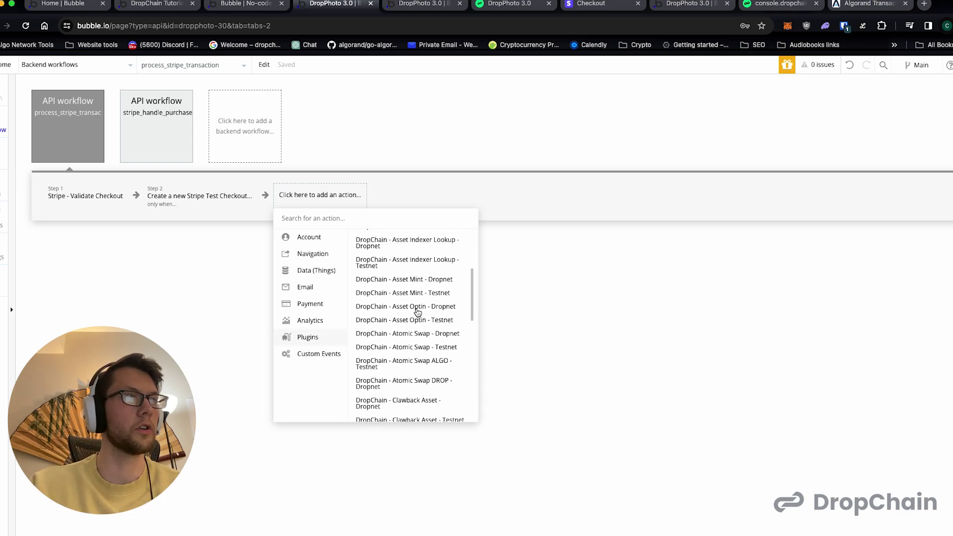
{"action": "scroll", "coordinate": [417, 311], "scroll_direction": "down", "scroll_amount": 2}
{"action": "scroll", "coordinate": [417, 311], "scroll_direction": "up", "scroll_amount": 15}
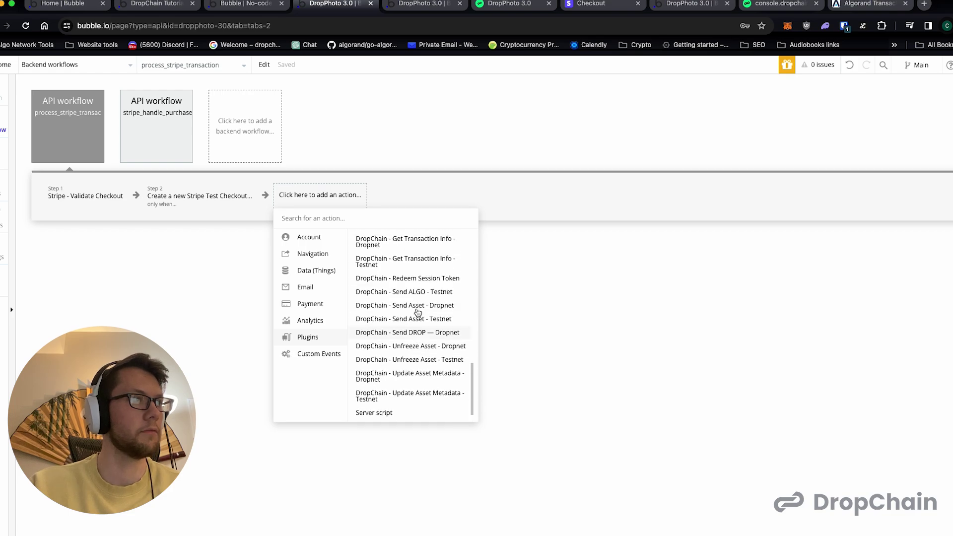
{"action": "scroll", "coordinate": [416, 286], "scroll_direction": "down", "scroll_amount": 1}
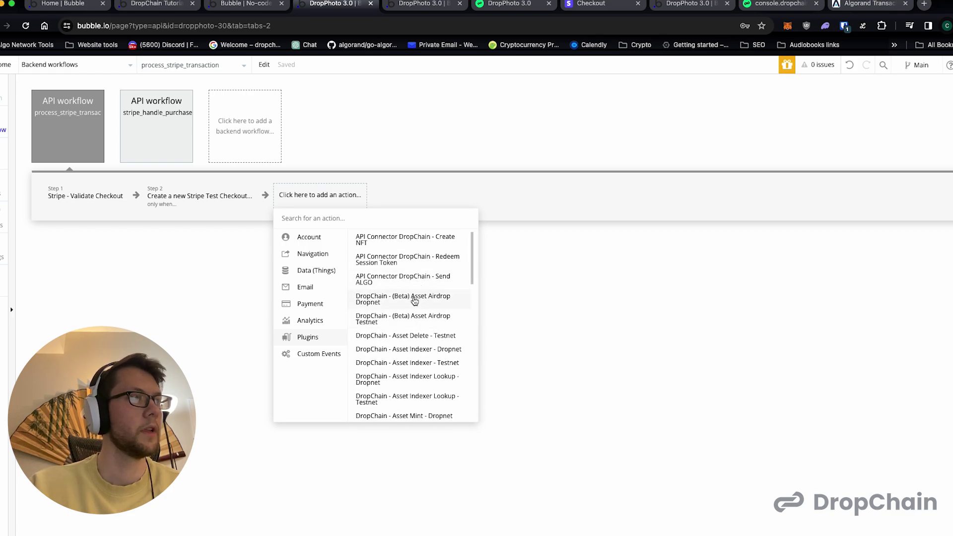
- Add DropChain - (Beta) Asset Airdrop Testnet as step 3 and move its editor aside
{"action": "left_click", "coordinate": [409, 319]}
{"action": "left_click_drag", "start_coordinate": [448, 103], "coordinate": [553, 105]}
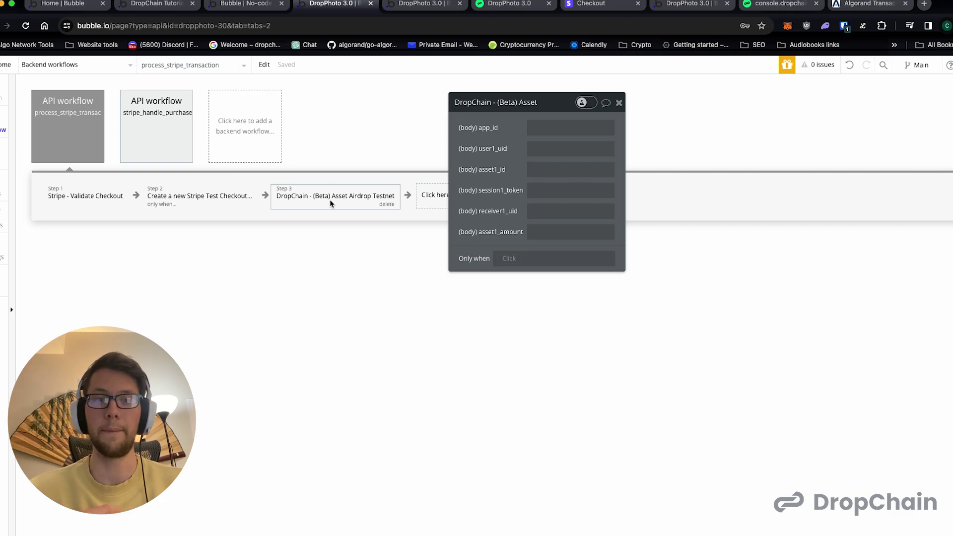
- Copy the app ID from the DropChain console and paste it into the airdrop step's app_id
{"action": "left_click", "coordinate": [553, 125]}
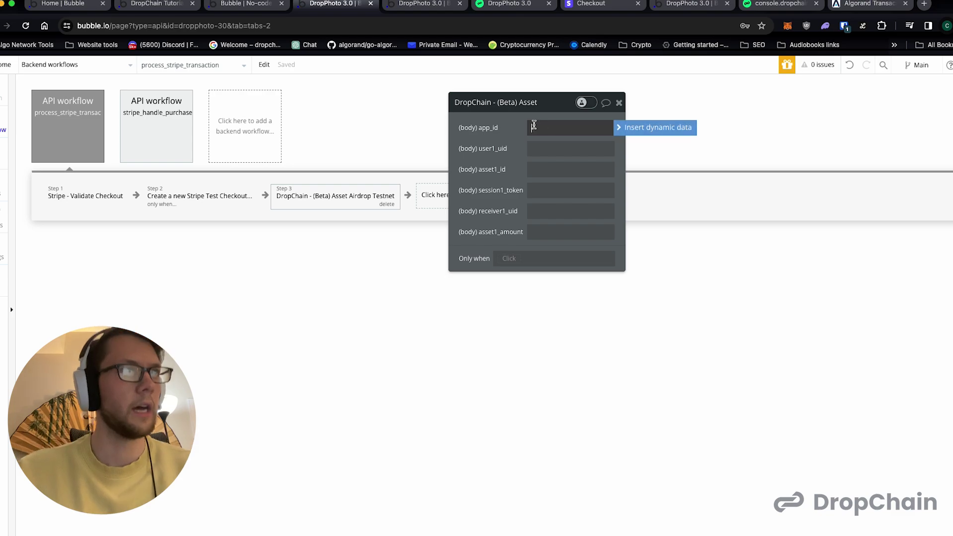
{"action": "left_click", "coordinate": [517, 6]}
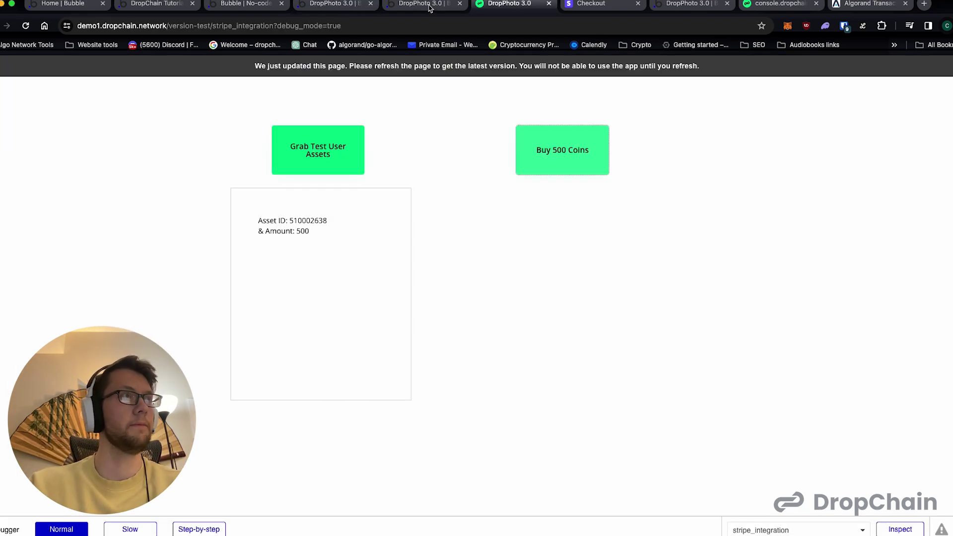
{"action": "left_click", "coordinate": [429, 6]}
{"action": "left_click", "coordinate": [777, 7]}
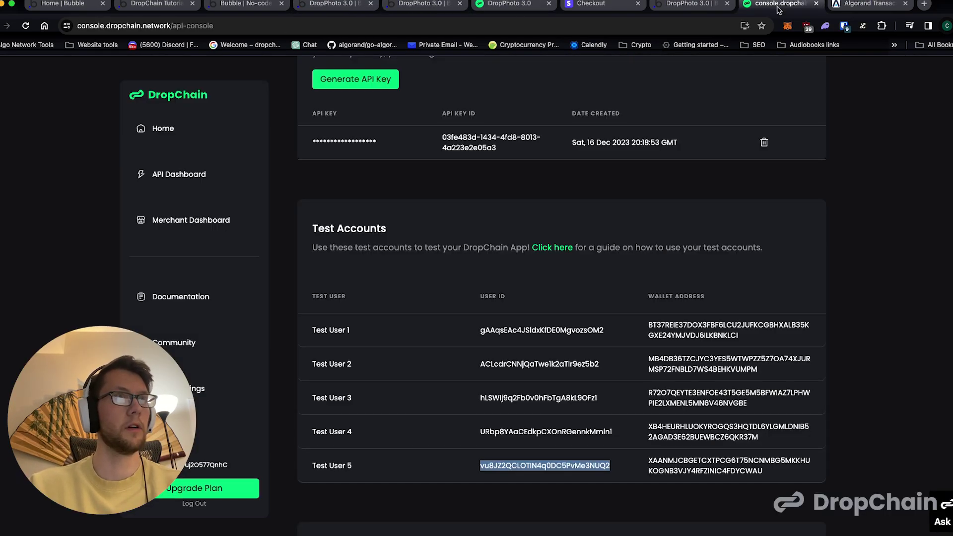
{"action": "double_click", "coordinate": [191, 465]}
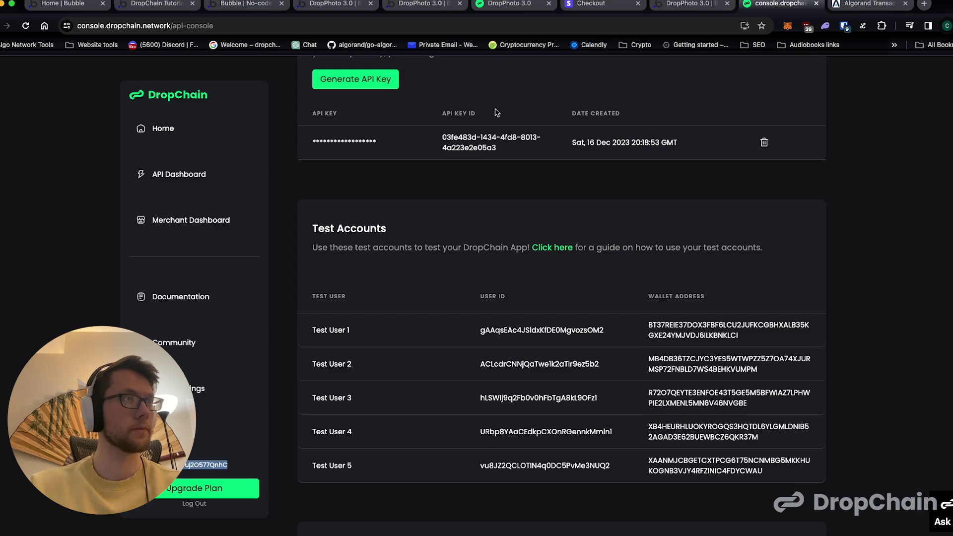
{"action": "left_click", "coordinate": [248, 5]}
{"action": "left_click", "coordinate": [335, 6]}
{"action": "left_click", "coordinate": [553, 118]}
{"action": "type", "text": "UyHHKHA8MnBWyuj2O577QnhC"}
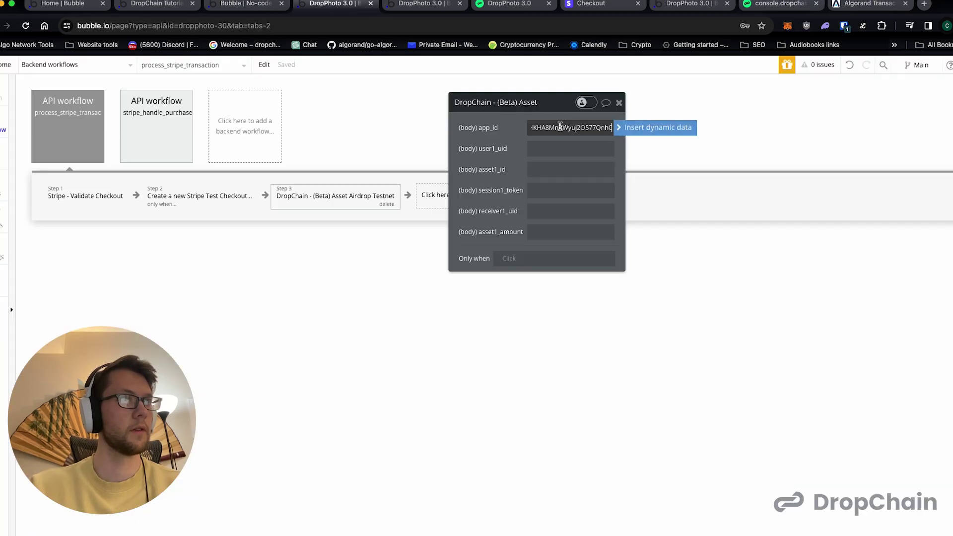
{"action": "left_click", "coordinate": [508, 149]}
- Copy Test User 1's user ID from the DropChain console into user1_uid
{"action": "left_click", "coordinate": [156, 5]}
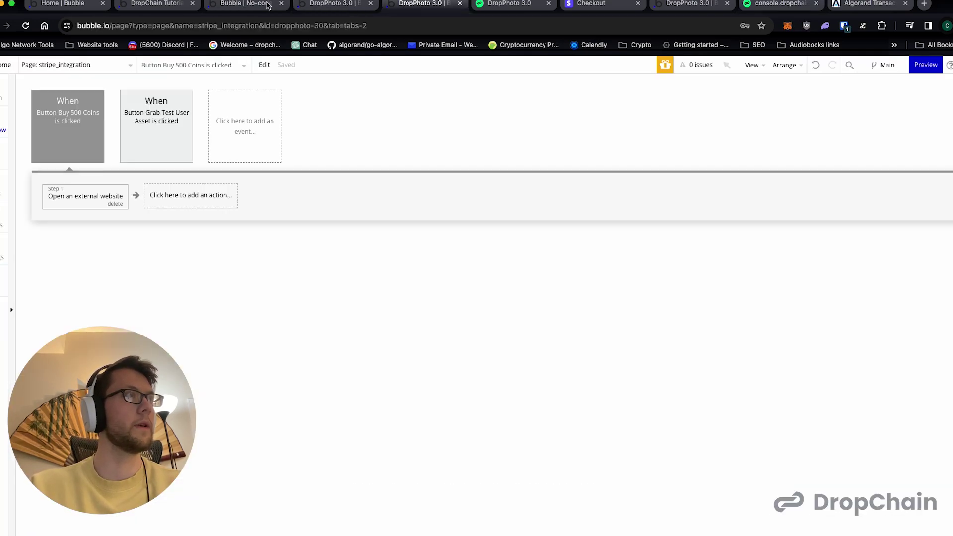
{"action": "left_click", "coordinate": [221, 5]}
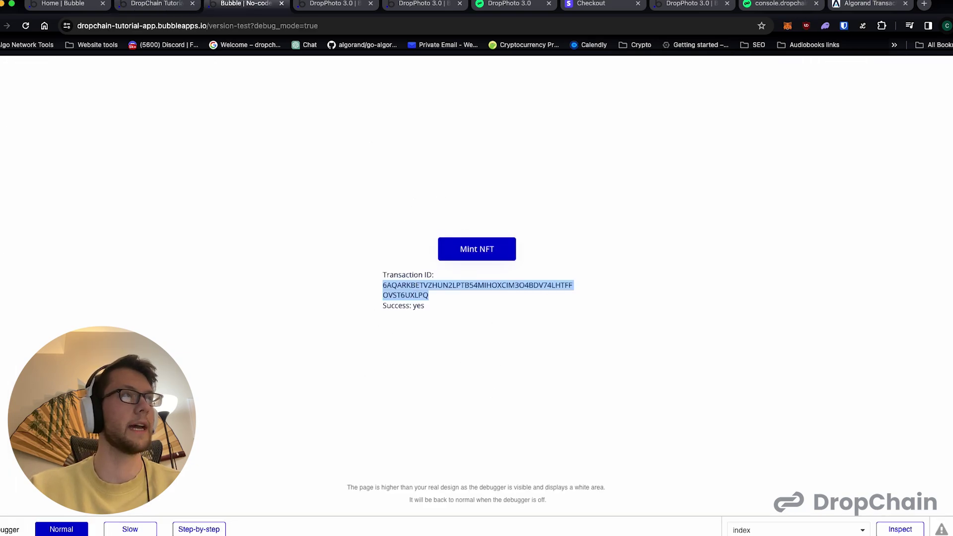
{"action": "left_click", "coordinate": [500, 3]}
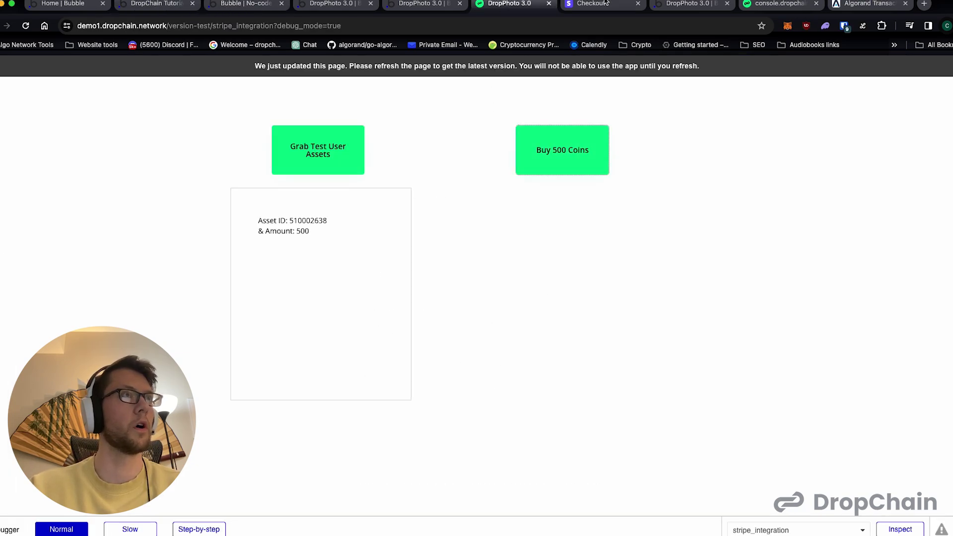
{"action": "left_click", "coordinate": [780, 4]}
{"action": "double_click", "coordinate": [511, 328]}
{"action": "key", "text": "super+c"}
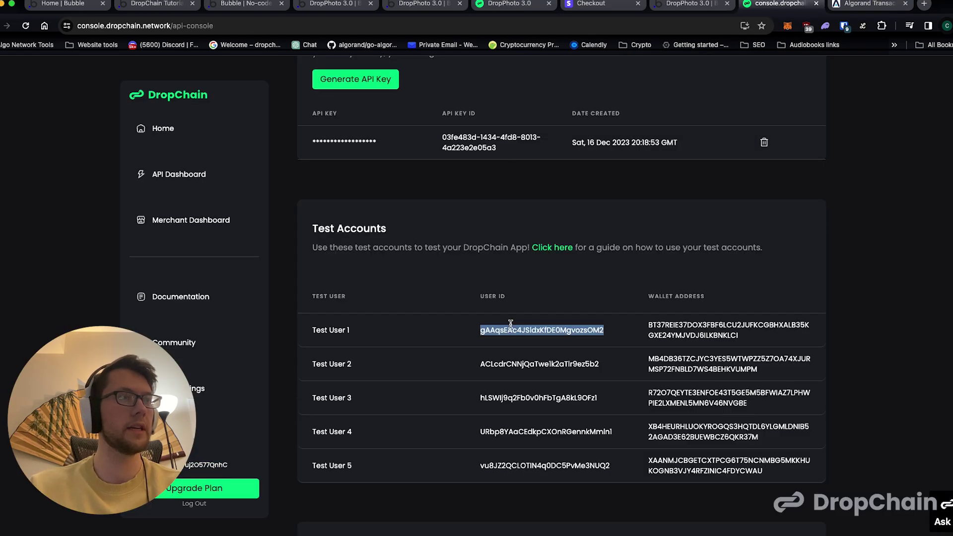
{"action": "left_click", "coordinate": [300, 6]}
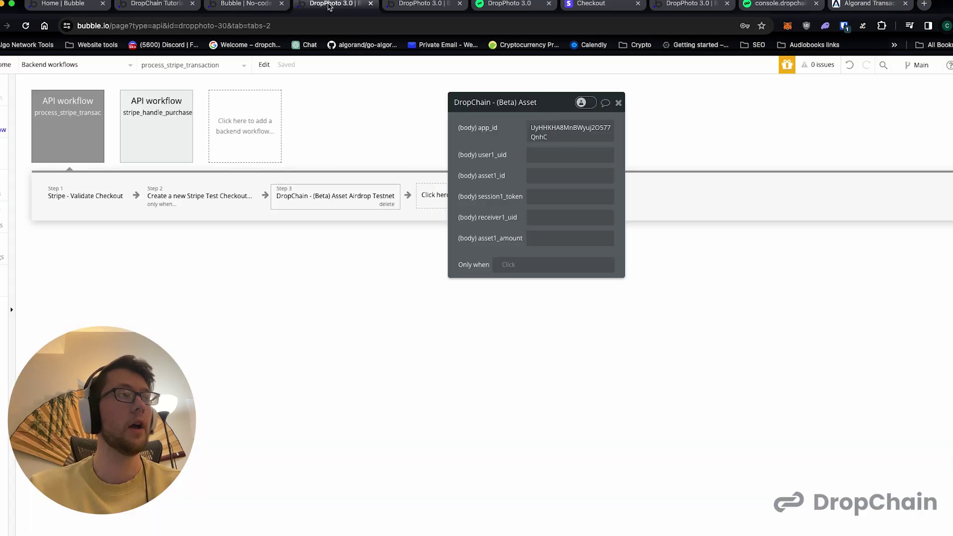
{"action": "left_click", "coordinate": [551, 154]}
{"action": "key", "text": "super+v"}
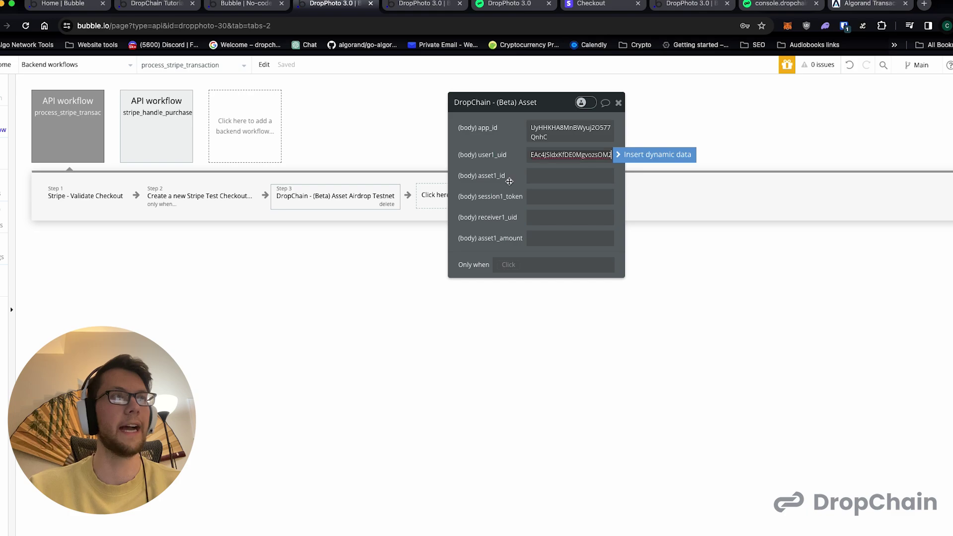
{"action": "left_click", "coordinate": [849, 6]}
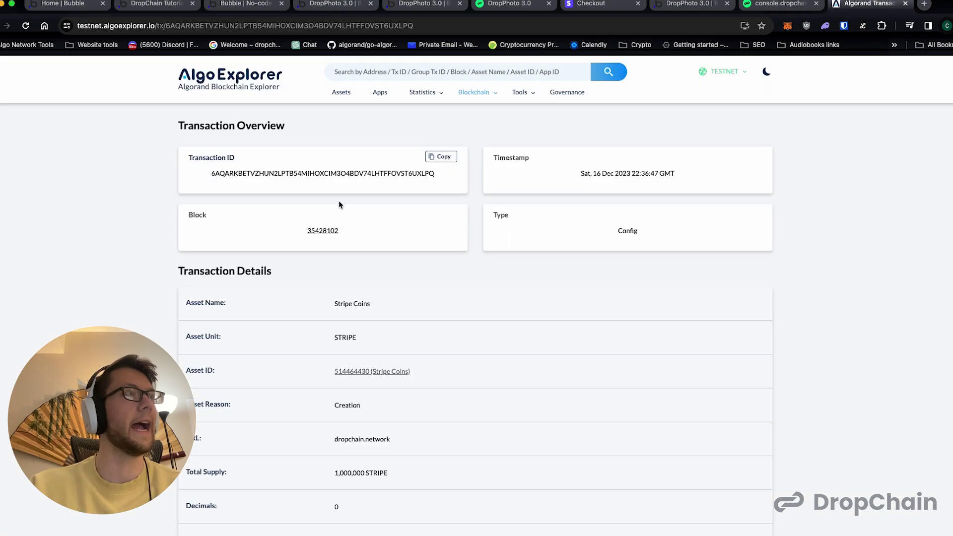
- Copy asset ID 514464430 from the AlgoExplorer transaction page into asset1_id
{"action": "scroll", "coordinate": [338, 308], "scroll_direction": "down", "scroll_amount": 2}
{"action": "left_click_drag", "start_coordinate": [348, 304], "coordinate": [372, 304]}
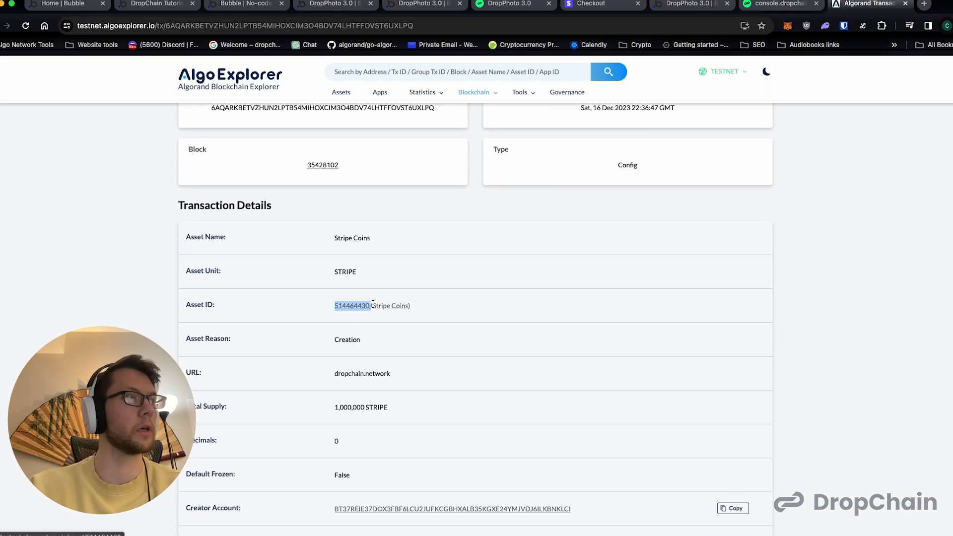
{"action": "key", "text": "super+c"}
{"action": "left_click", "coordinate": [348, 24]}
{"action": "key", "text": "super+v"}
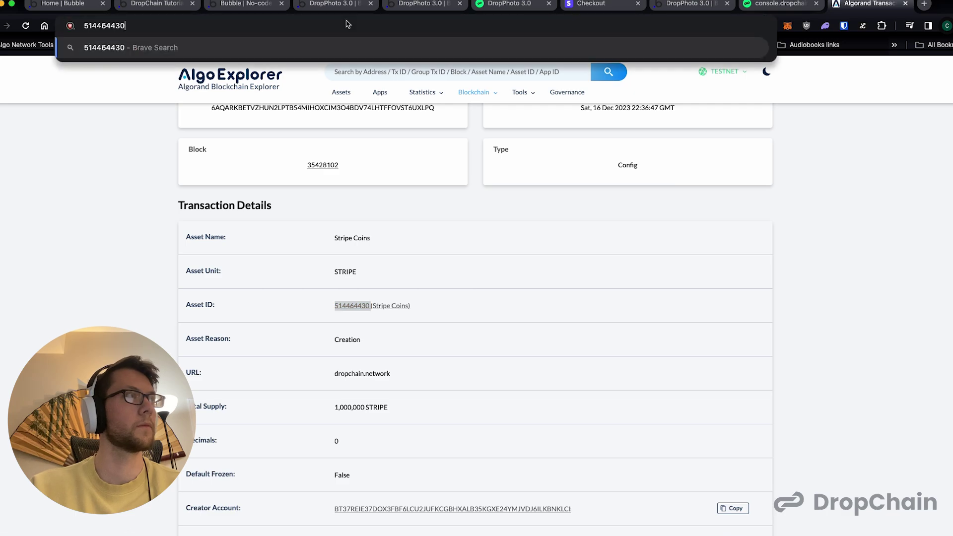
{"action": "key", "text": "super+a"}
{"action": "key", "text": "BackSpace"}
{"action": "left_click", "coordinate": [331, 4]}
{"action": "left_click", "coordinate": [533, 180]}
{"action": "key", "text": "super+v"}
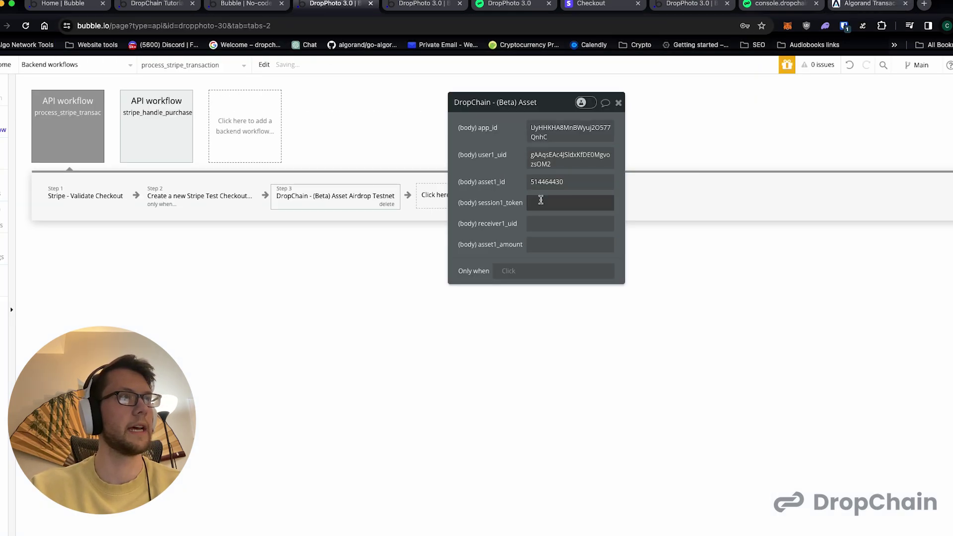
- Set receiver1_uid to Result of step 2's client_reference_id
{"action": "left_click", "coordinate": [555, 225]}
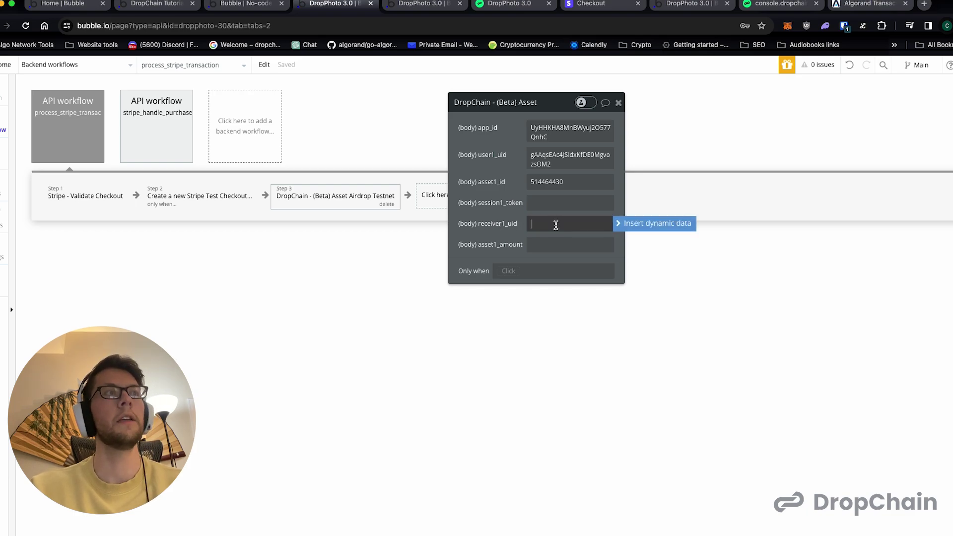
{"action": "left_click", "coordinate": [640, 224]}
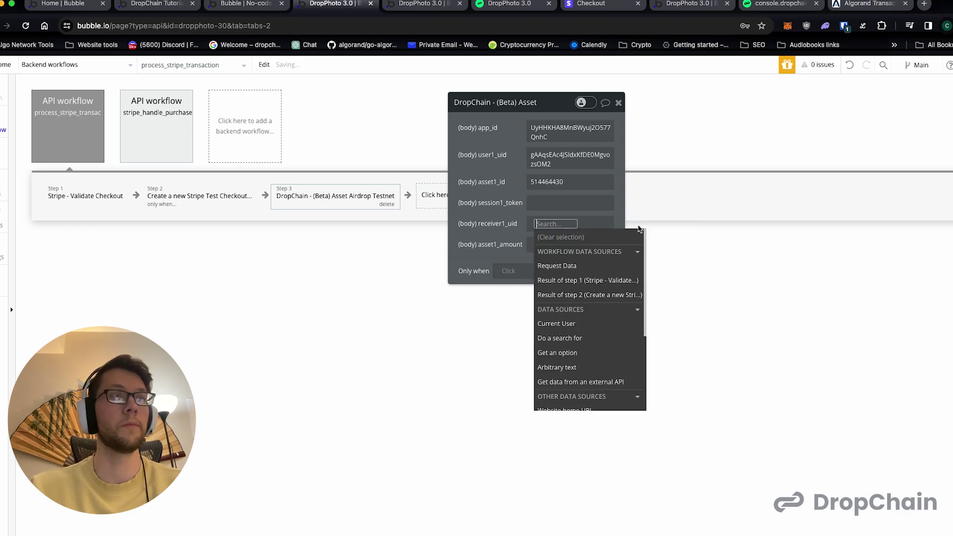
{"action": "left_click", "coordinate": [600, 296]}
{"action": "left_click", "coordinate": [608, 308]}
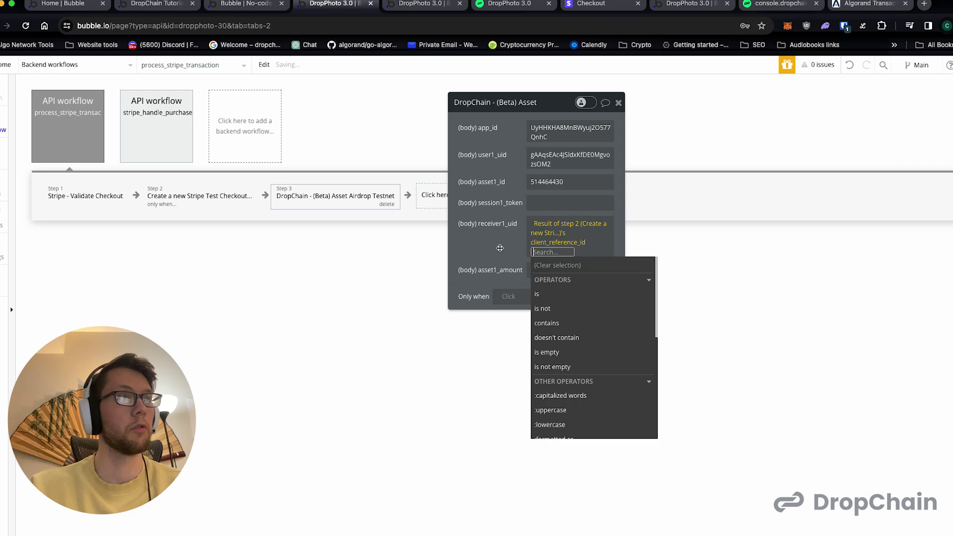
{"action": "left_click", "coordinate": [501, 249]}
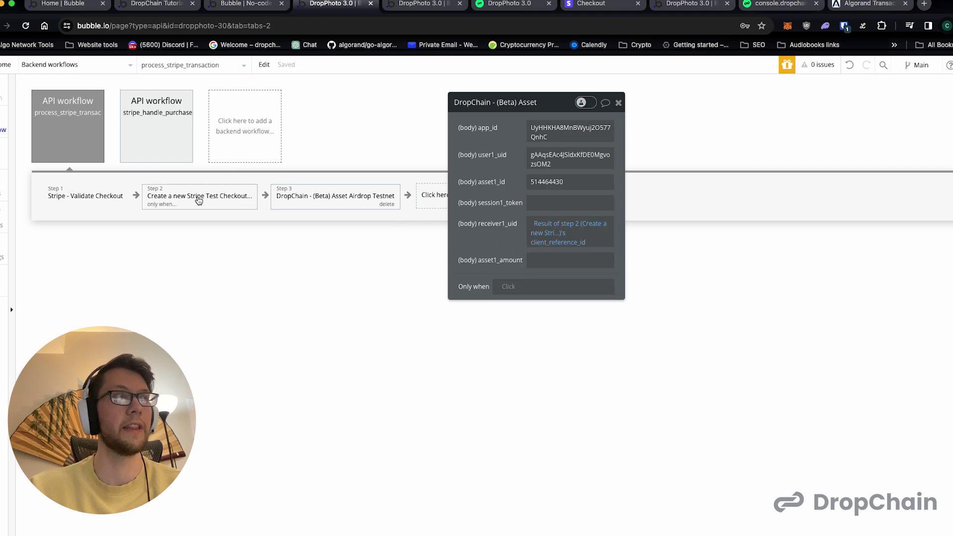
- Set asset1_amount to 500
{"action": "left_click", "coordinate": [551, 261]}
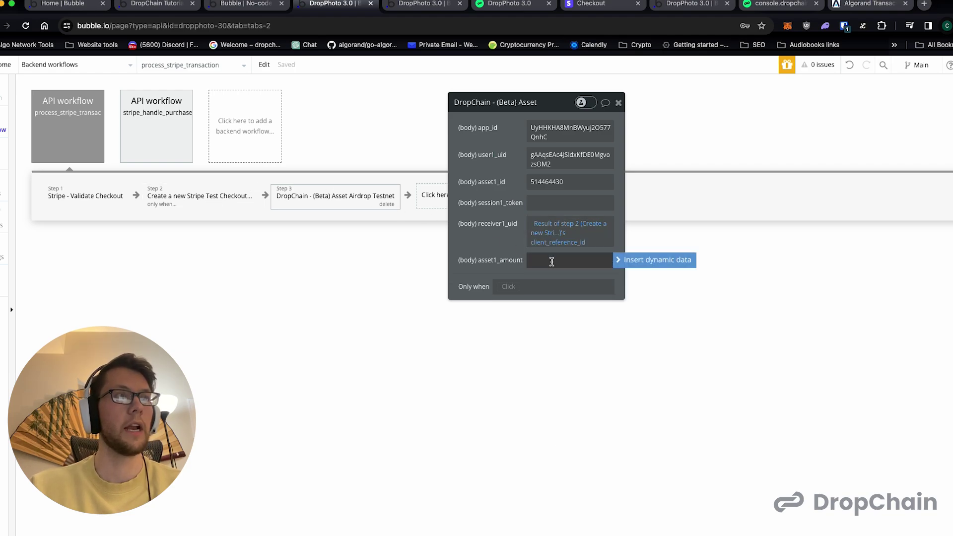
{"action": "type", "text": "500"}
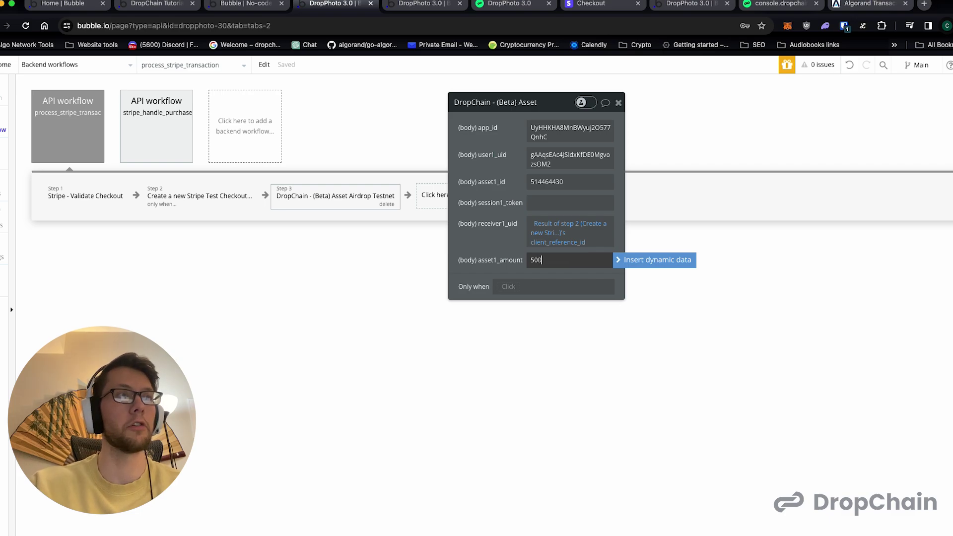
{"action": "left_click", "coordinate": [499, 246]}
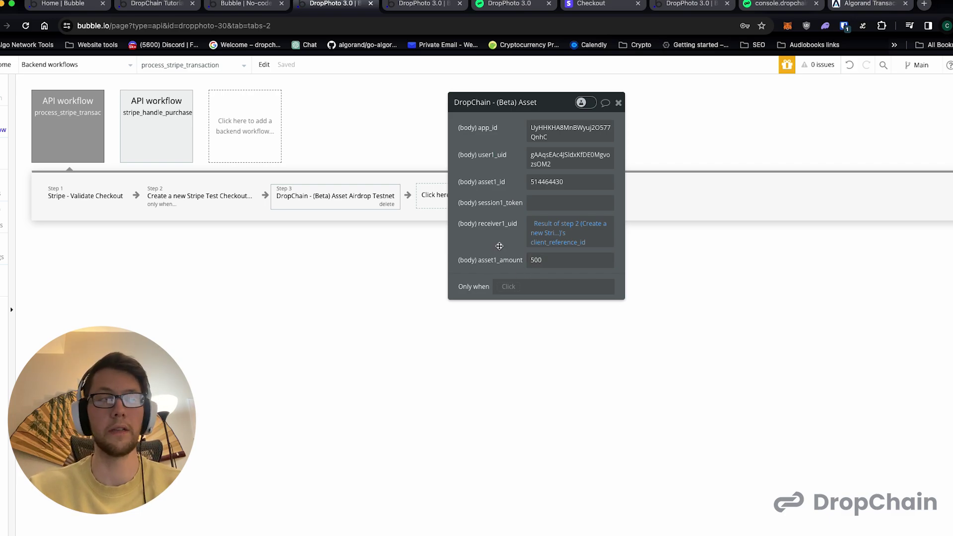
{"action": "left_click_drag", "start_coordinate": [551, 104], "coordinate": [679, 102]}
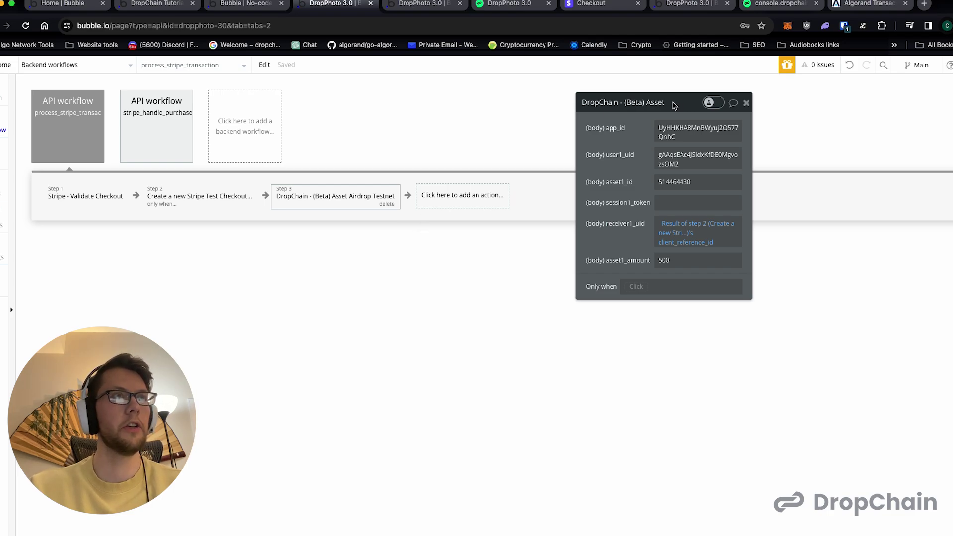
{"action": "left_click_drag", "start_coordinate": [674, 102], "coordinate": [673, 234]}
{"action": "left_click", "coordinate": [438, 194]}
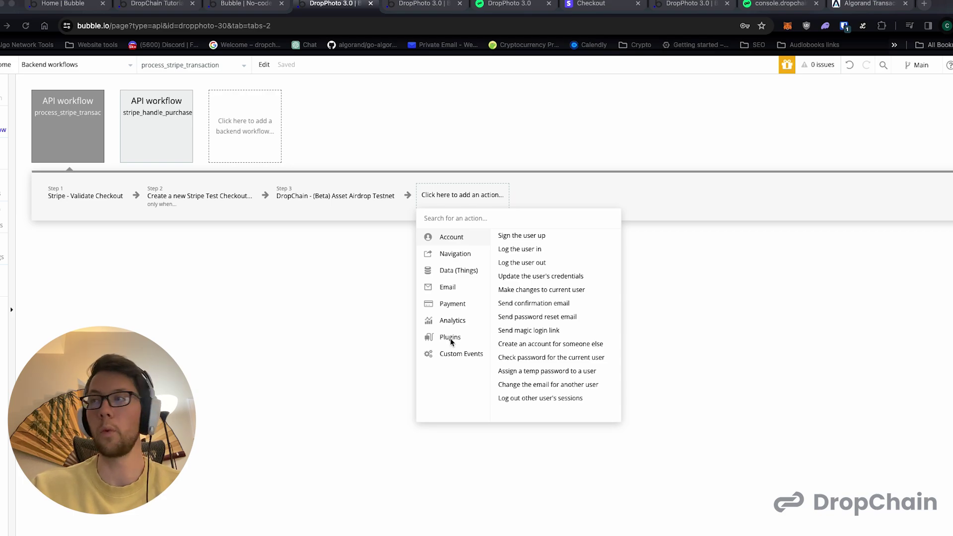
- Add a Create a new Transaction step as step 4, then delete it
{"action": "left_click", "coordinate": [457, 270]}
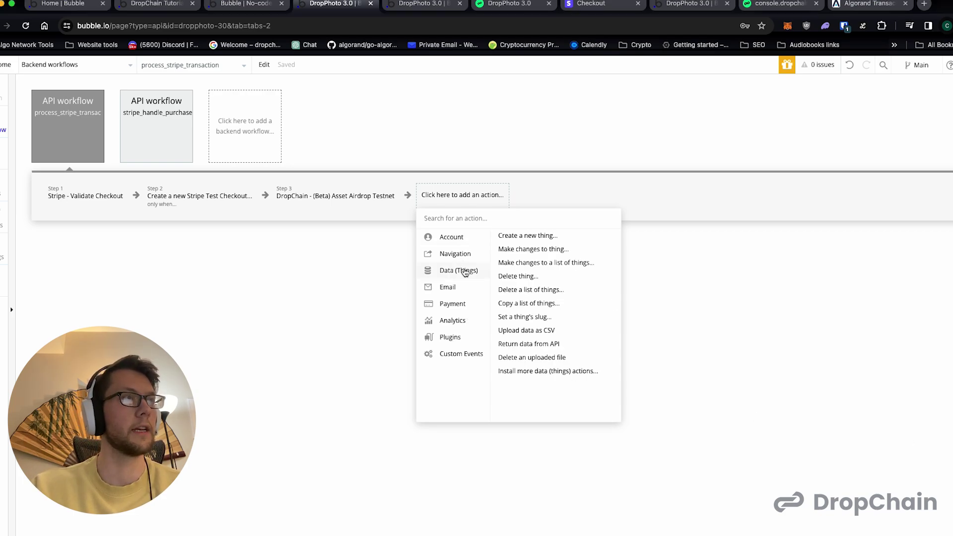
{"action": "left_click", "coordinate": [530, 236]}
{"action": "left_click", "coordinate": [660, 261]}
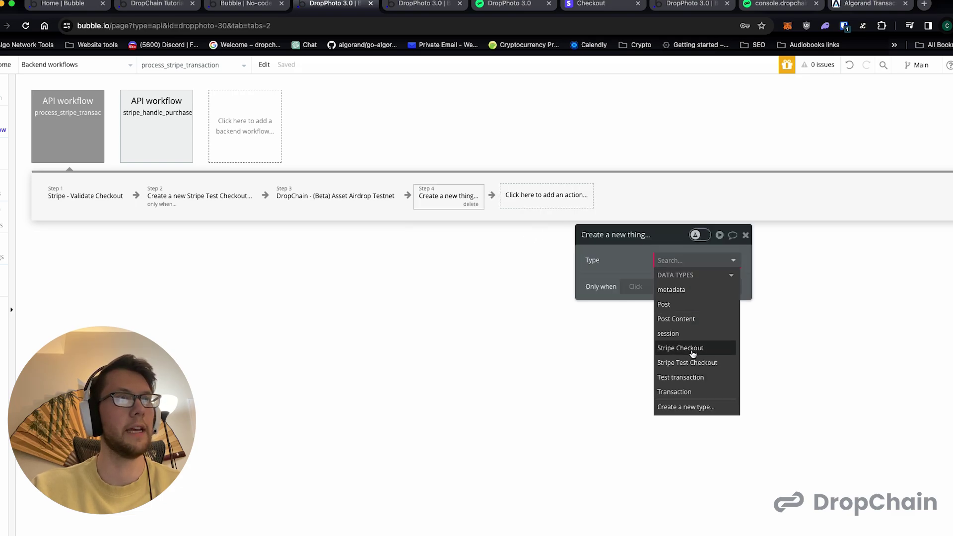
{"action": "left_click", "coordinate": [684, 392]}
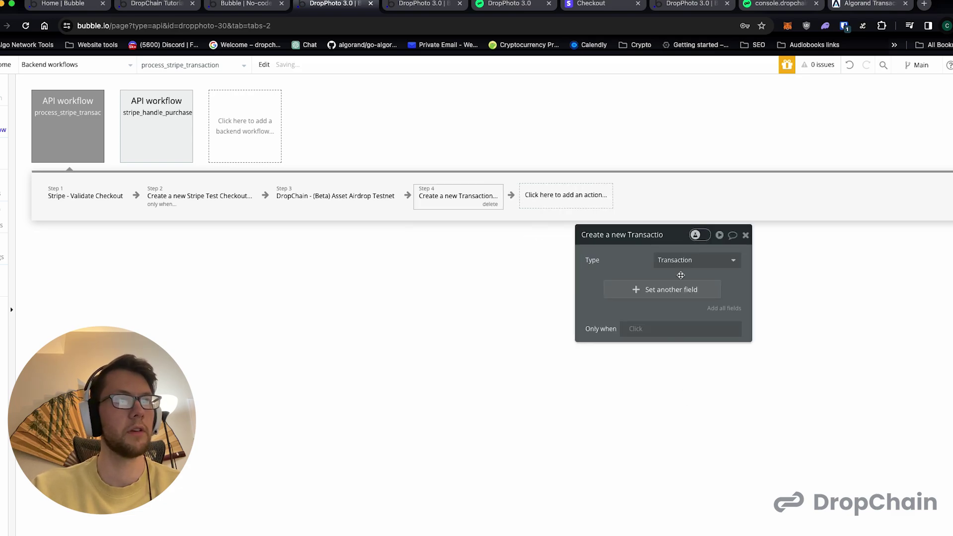
{"action": "left_click", "coordinate": [675, 290]}
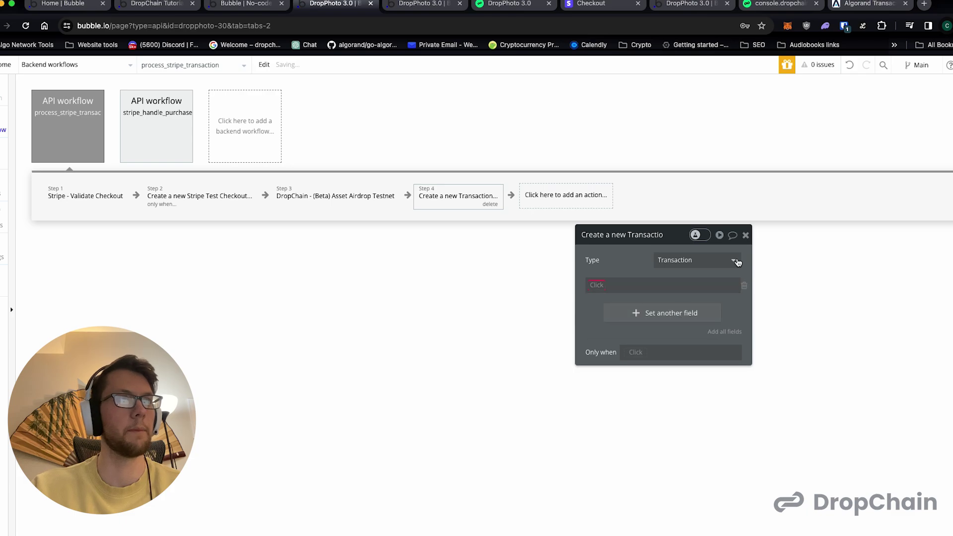
{"action": "left_click", "coordinate": [745, 234]}
{"action": "left_click", "coordinate": [489, 204]}
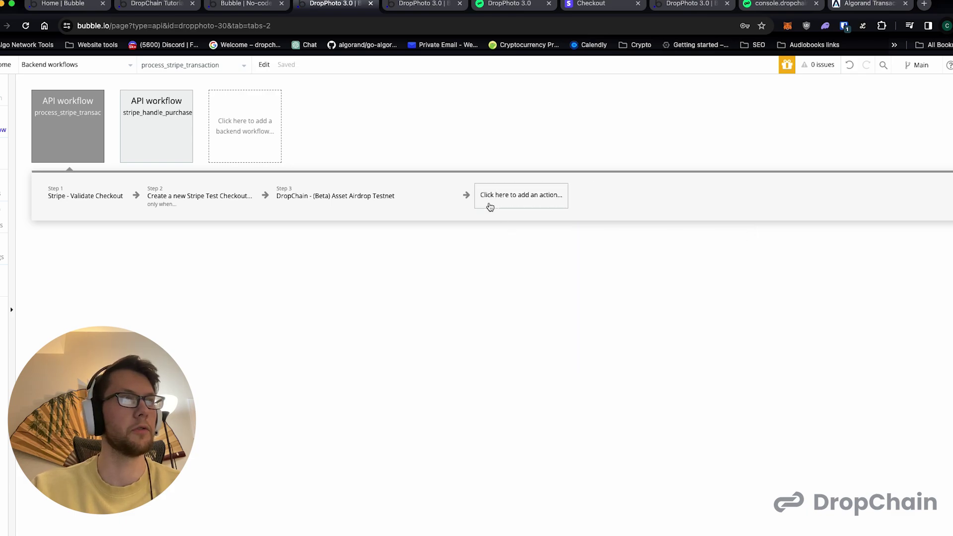
- Add a fresh Create a new thing action after step 3
{"action": "left_click", "coordinate": [478, 188]}
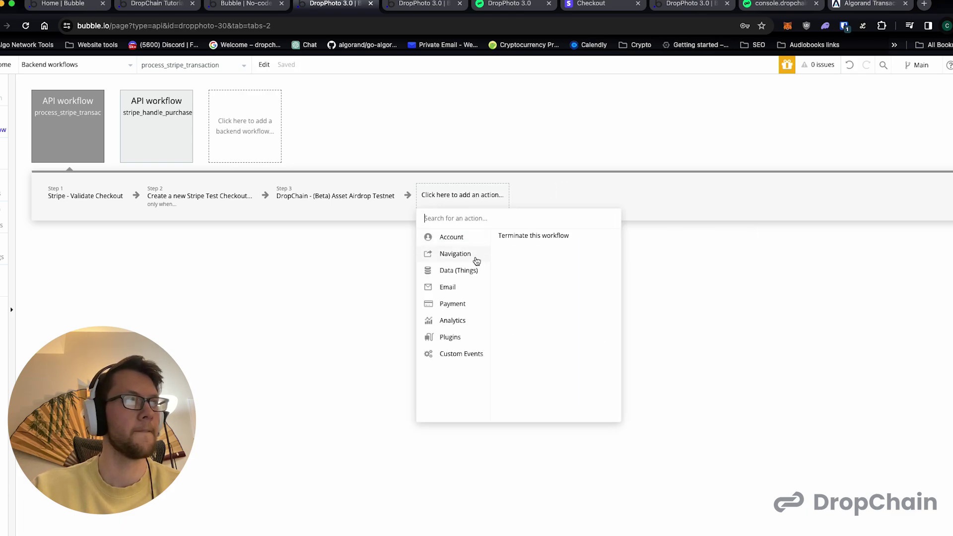
{"action": "mouse_move", "coordinate": [453, 270]}
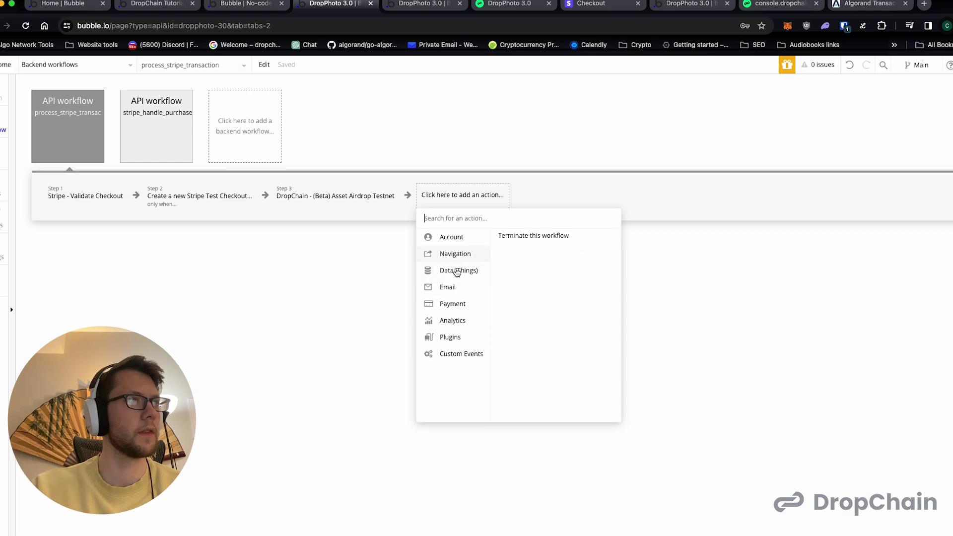
{"action": "left_click", "coordinate": [532, 238]}
- Create a new data type named 'DropChain Transaction' for step 4
{"action": "left_click", "coordinate": [662, 259]}
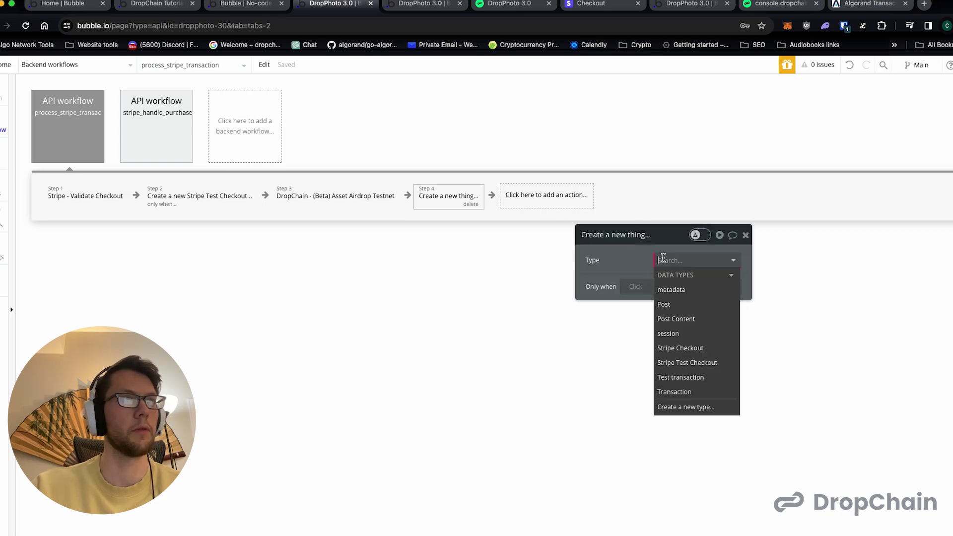
{"action": "left_click", "coordinate": [685, 407]}
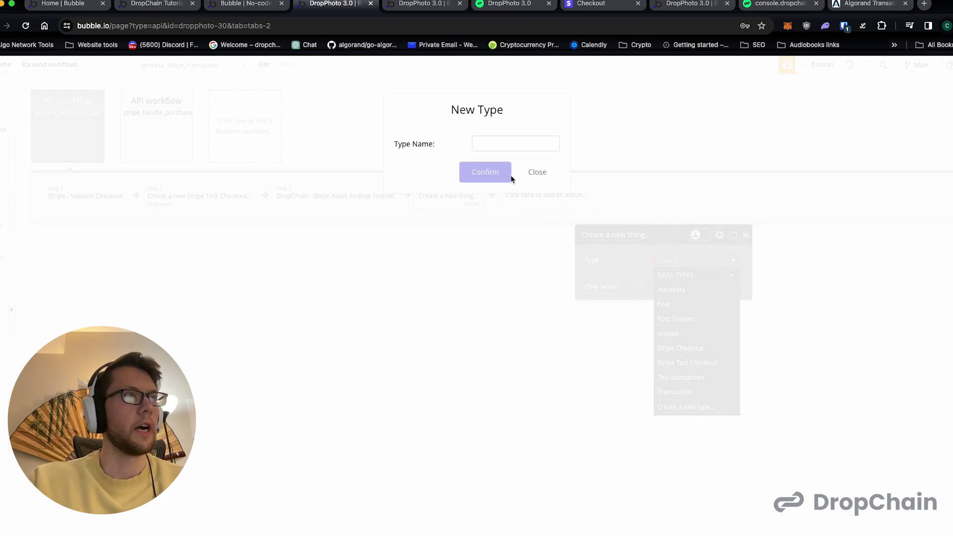
{"action": "type", "text": "DropChain Tera"}
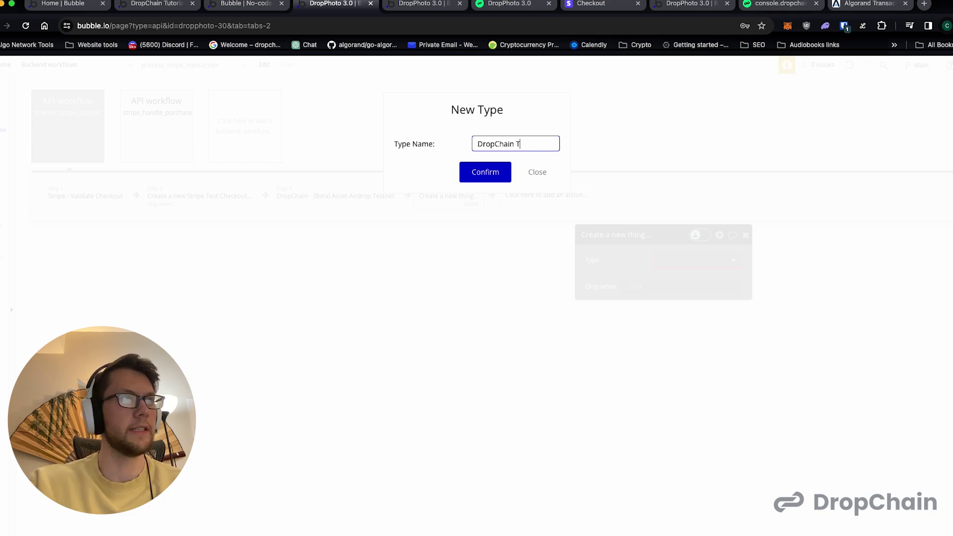
{"action": "key", "text": "BackSpace"}
{"action": "type", "text": "ransaction"}
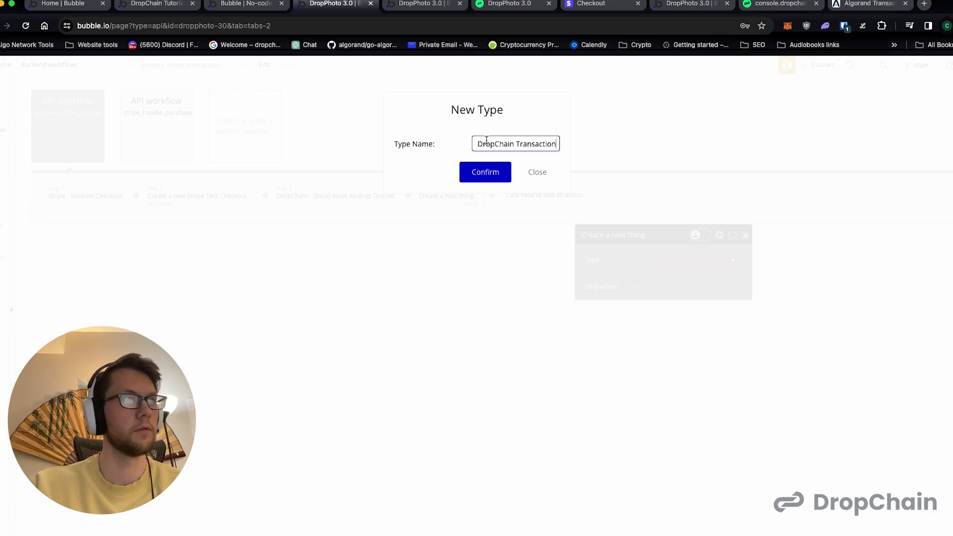
{"action": "left_click", "coordinate": [482, 173]}
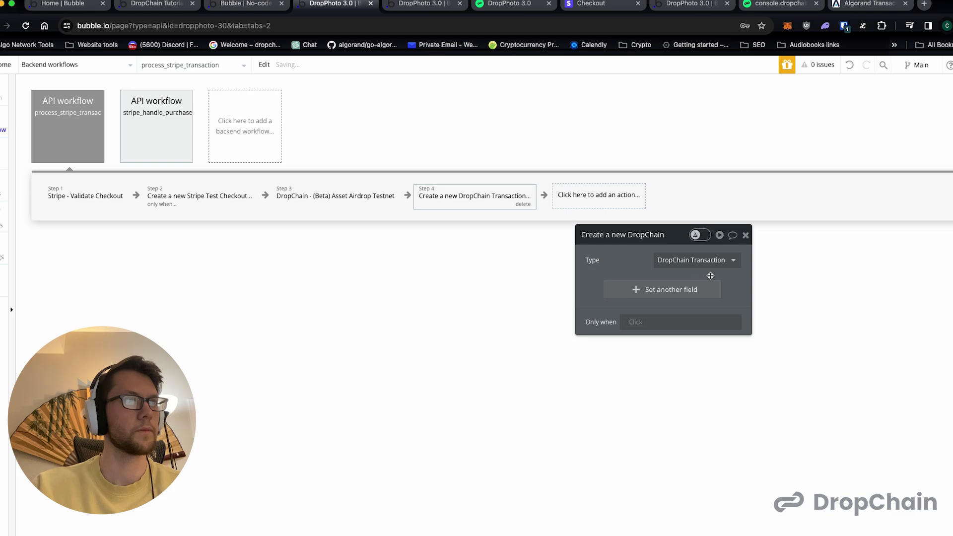
- Add a new text field transaction_id to DropChain Transaction
{"action": "left_click", "coordinate": [685, 289]}
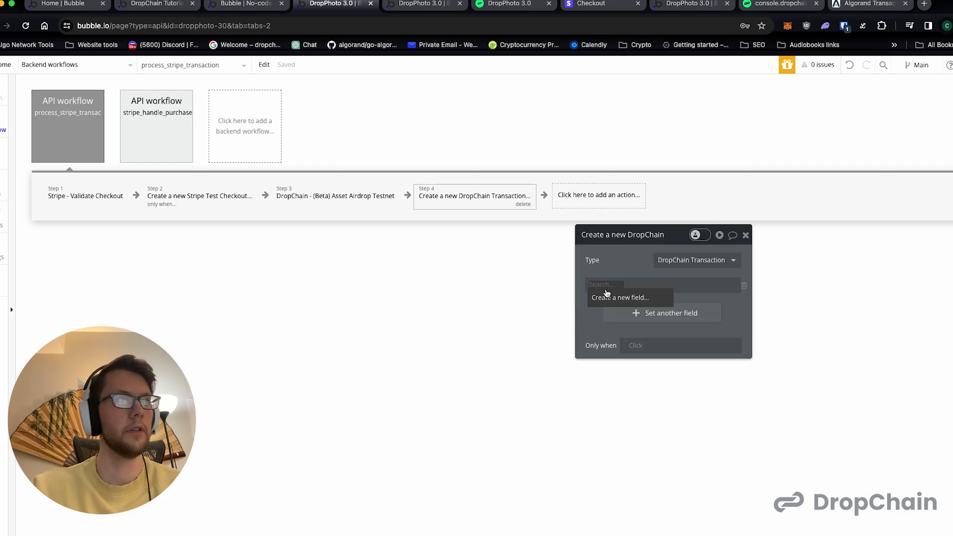
{"action": "left_click", "coordinate": [603, 296]}
{"action": "type", "text": "transaction"}
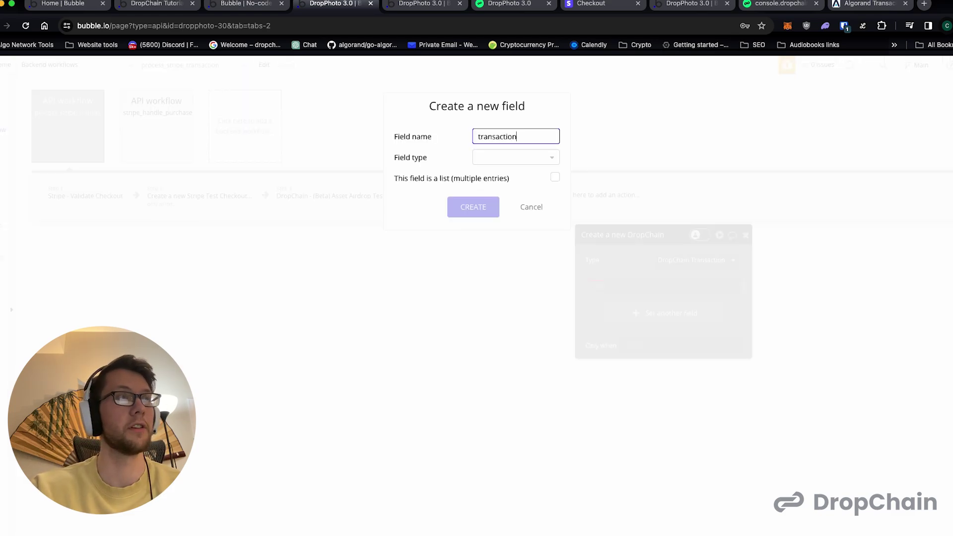
{"action": "type", "text": "_id"}
{"action": "left_click", "coordinate": [508, 157]}
{"action": "scroll", "coordinate": [498, 324], "scroll_direction": "down", "scroll_amount": 2}
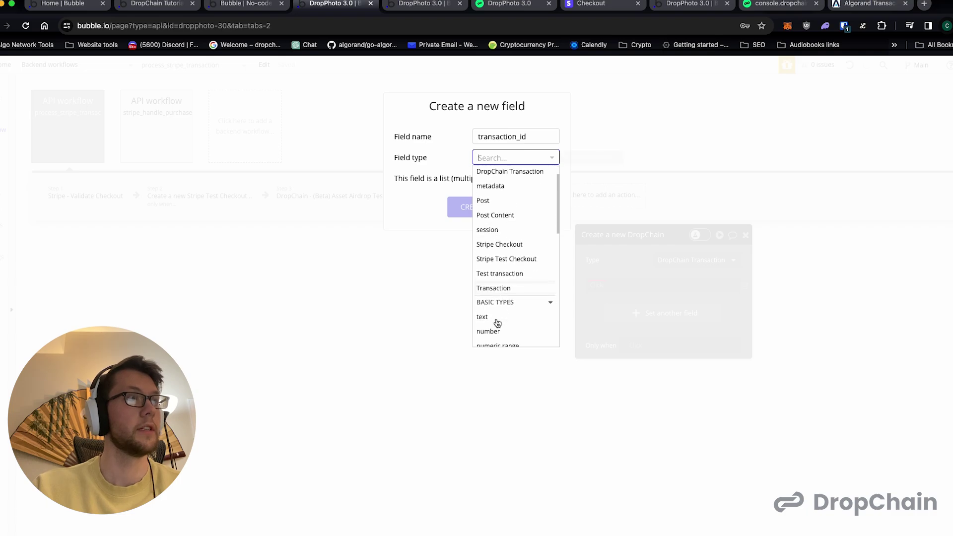
{"action": "left_click", "coordinate": [496, 318]}
{"action": "left_click", "coordinate": [478, 207]}
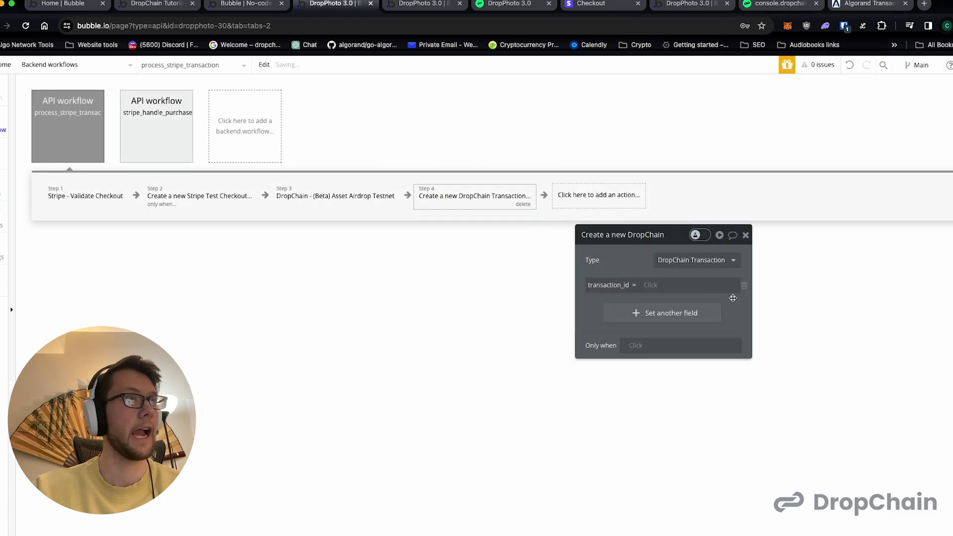
- Set transaction_id to Result of step 3's transaction_id
{"action": "left_click", "coordinate": [654, 286]}
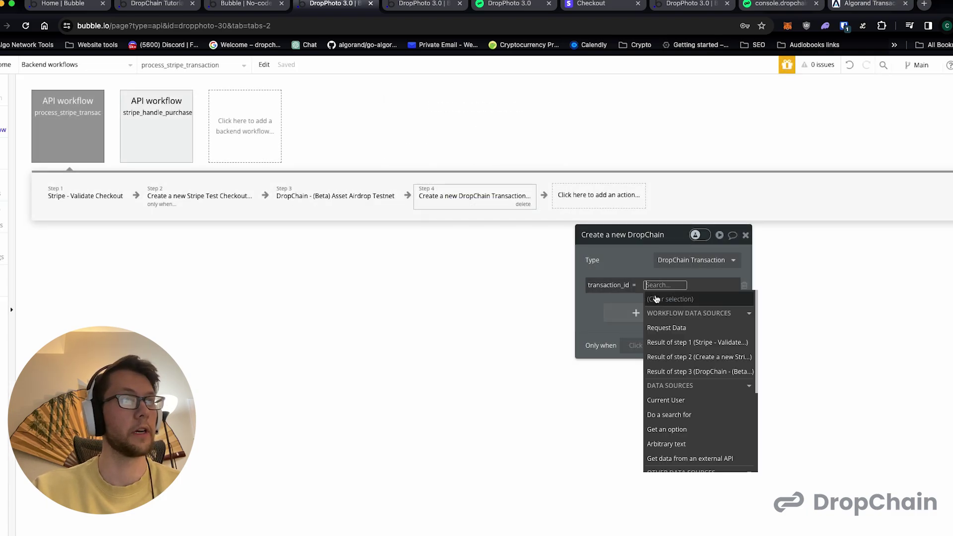
{"action": "left_click", "coordinate": [683, 372]}
{"action": "left_click", "coordinate": [657, 351]}
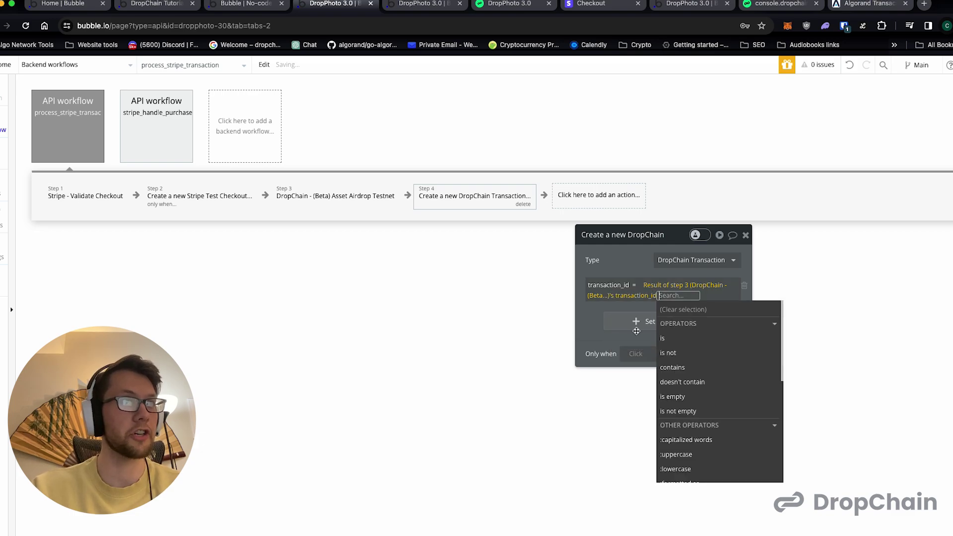
{"action": "left_click", "coordinate": [588, 318]}
{"action": "left_click", "coordinate": [572, 203]}
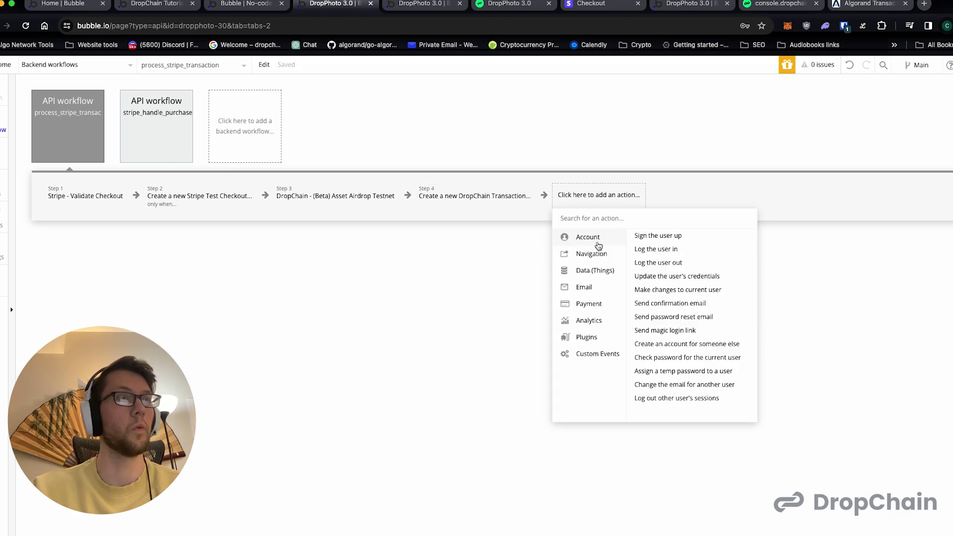
- Add a 'Make changes to thing' step targeting step 4's new DropChain Transaction
{"action": "type", "text": "ch"}
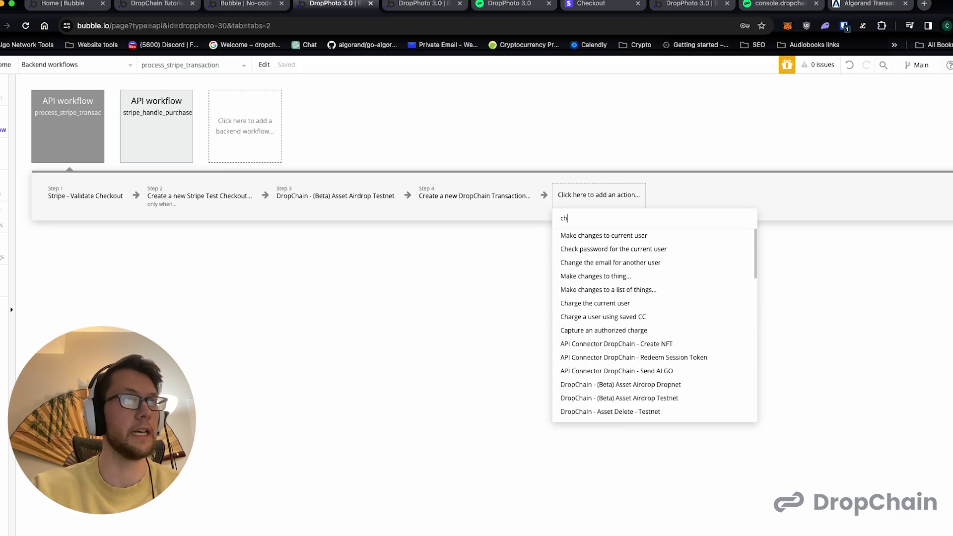
{"action": "type", "text": "ange"}
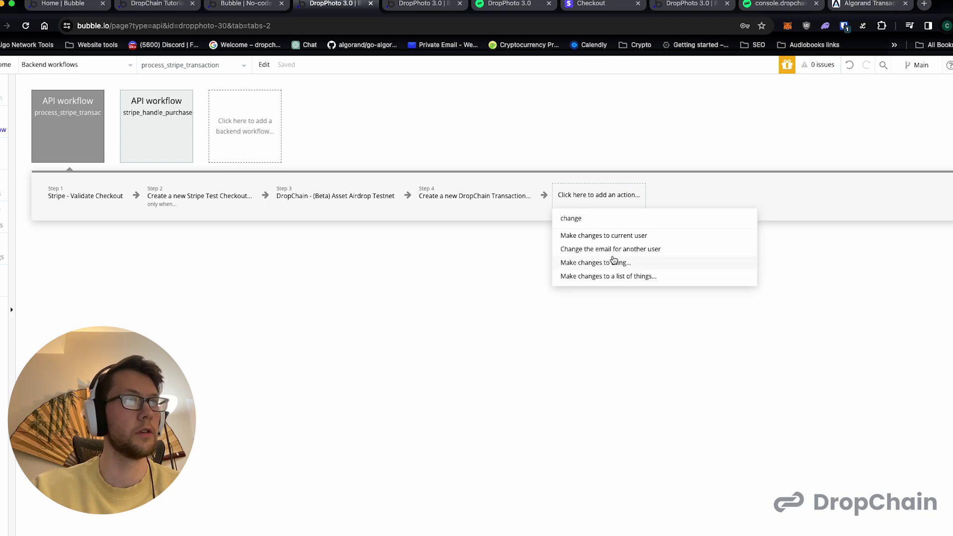
{"action": "left_click", "coordinate": [614, 261]}
{"action": "left_click", "coordinate": [665, 260]}
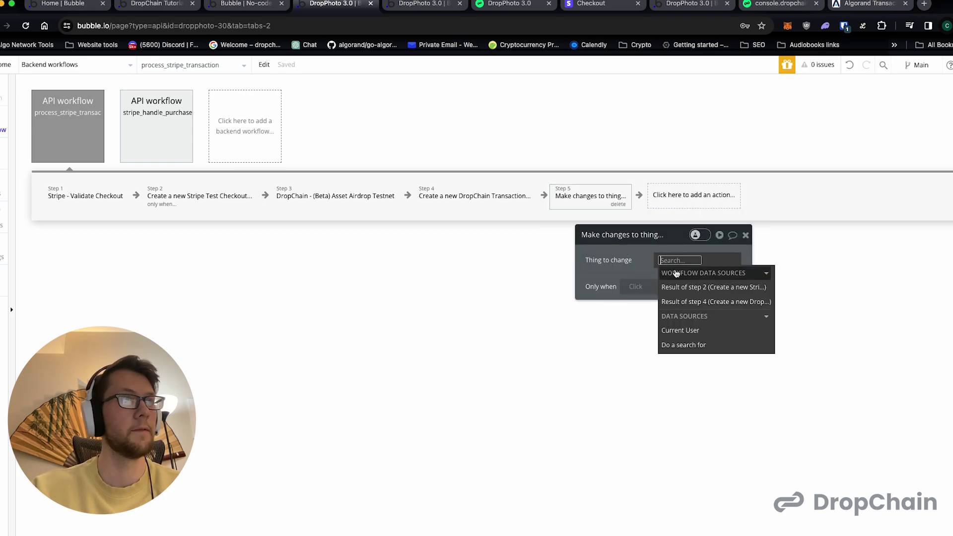
{"action": "left_click", "coordinate": [686, 301]}
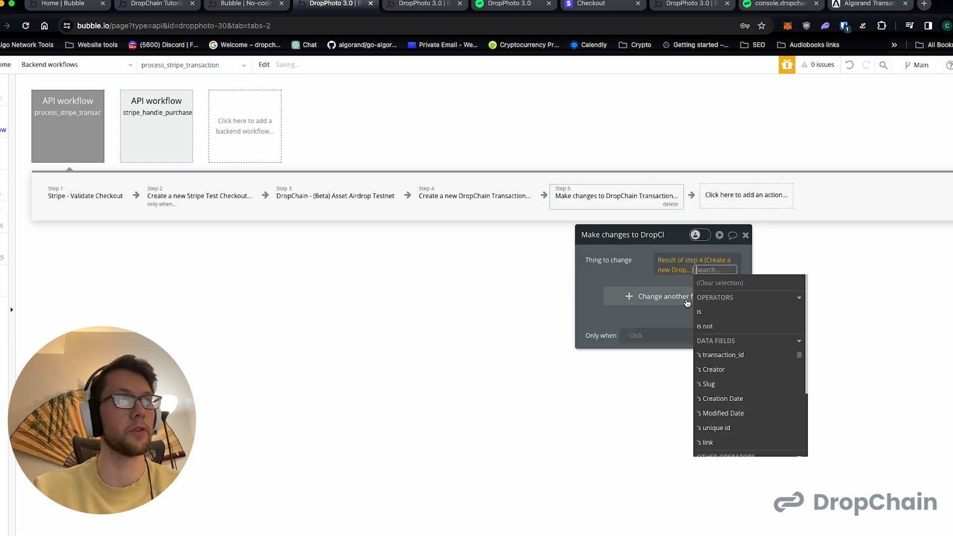
- Create a new yes/no field named success to change in step 5
{"action": "left_click", "coordinate": [657, 298]}
{"action": "type", "text": "success"}
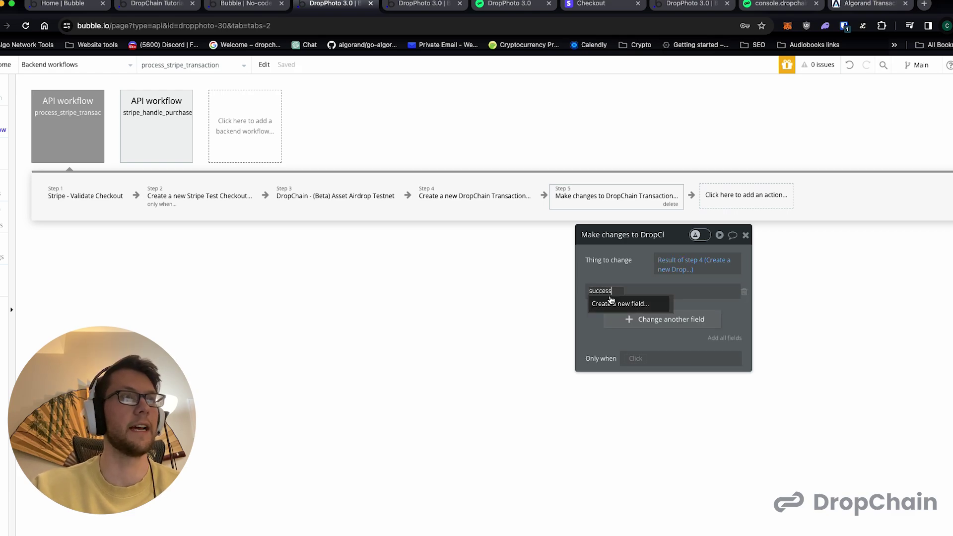
{"action": "left_click", "coordinate": [602, 303]}
{"action": "left_click", "coordinate": [500, 157]}
{"action": "scroll", "coordinate": [506, 278], "scroll_direction": "down", "scroll_amount": 3}
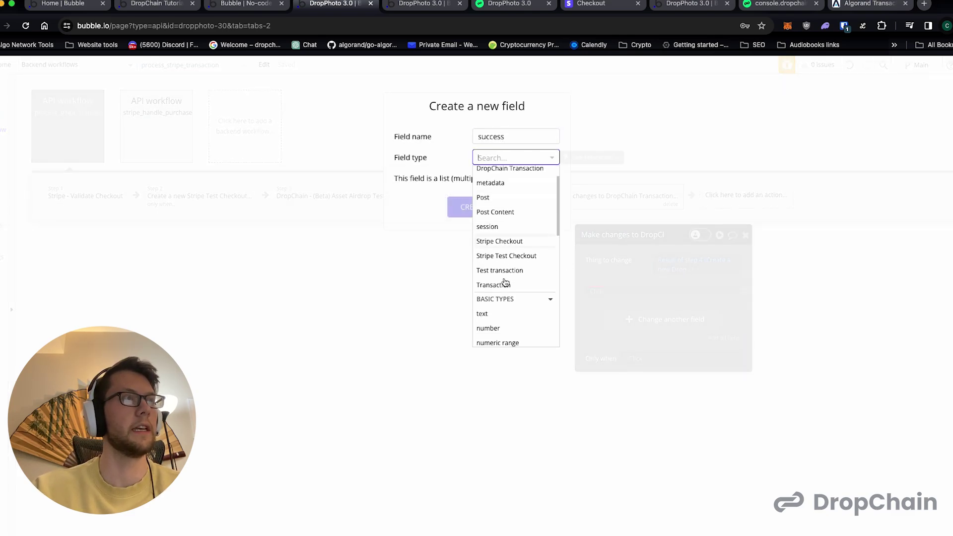
{"action": "scroll", "coordinate": [499, 282], "scroll_direction": "down", "scroll_amount": 2}
{"action": "left_click", "coordinate": [489, 285]}
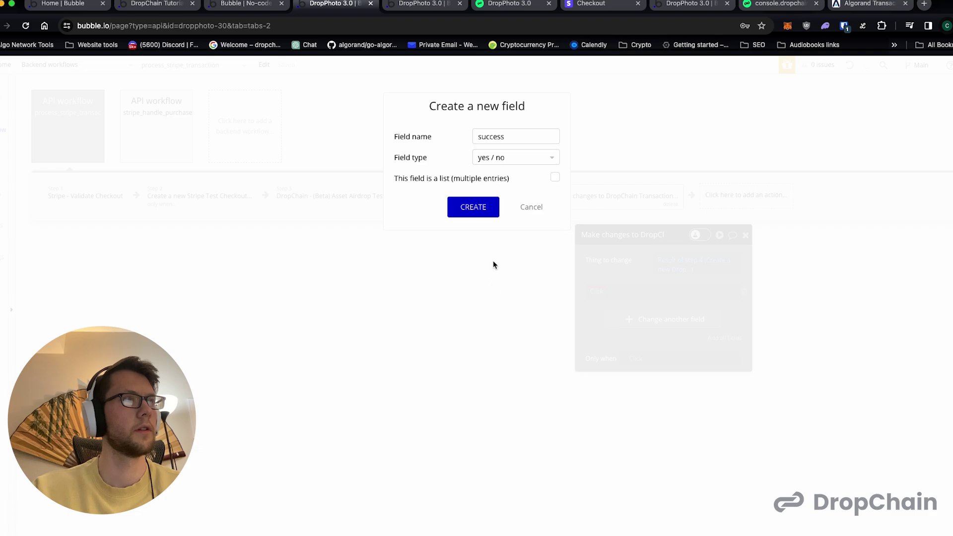
{"action": "left_click", "coordinate": [479, 206]}
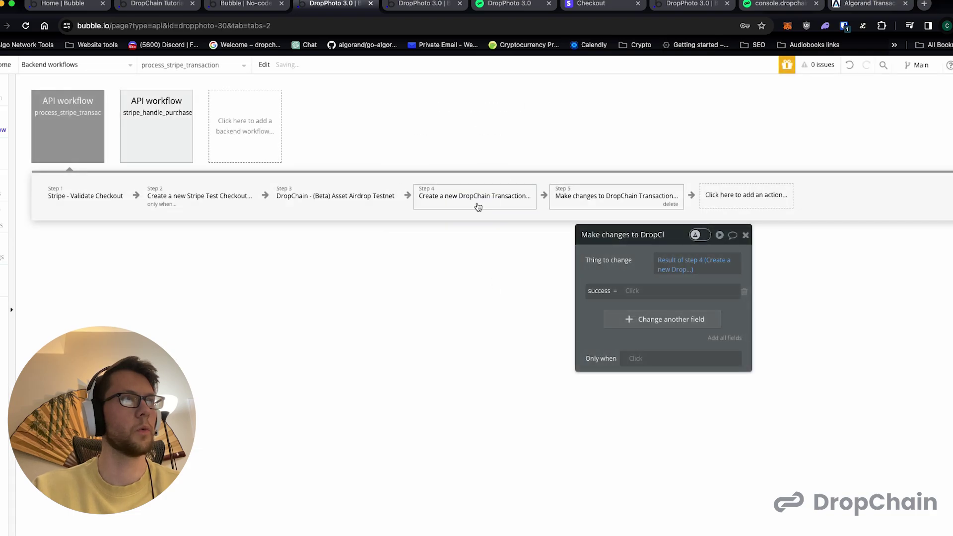
- Set success to yes, only when step 4's transaction_id is not empty
{"action": "left_click", "coordinate": [439, 194]}
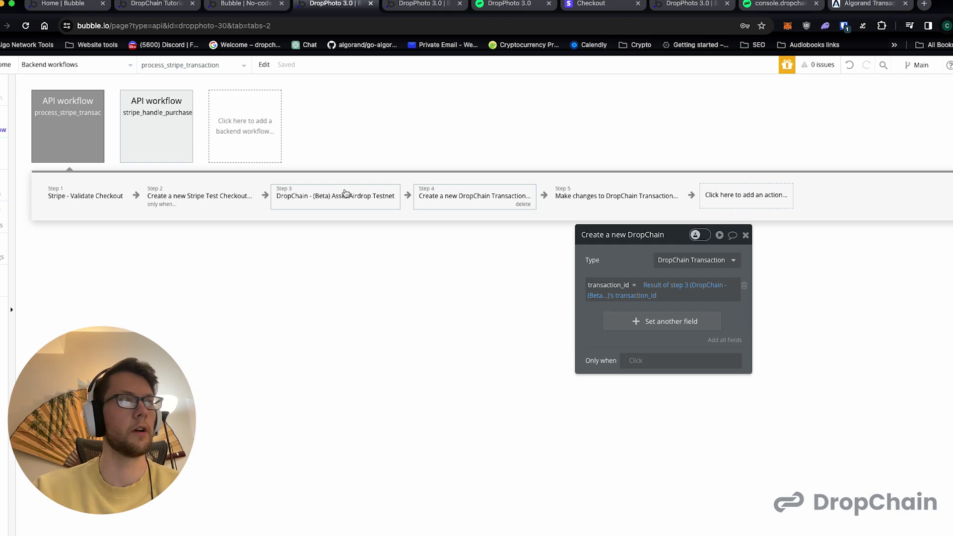
{"action": "left_click", "coordinate": [623, 196]}
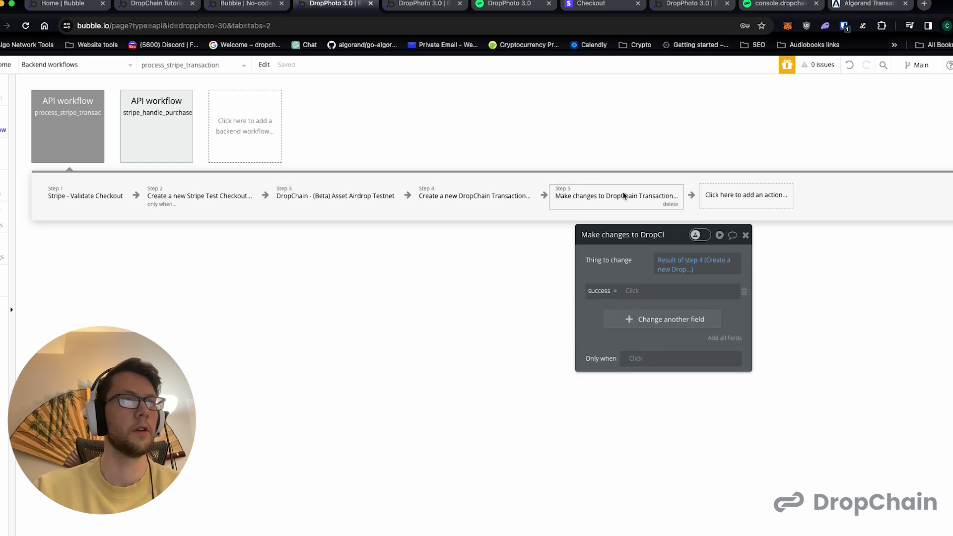
{"action": "left_click", "coordinate": [637, 294]}
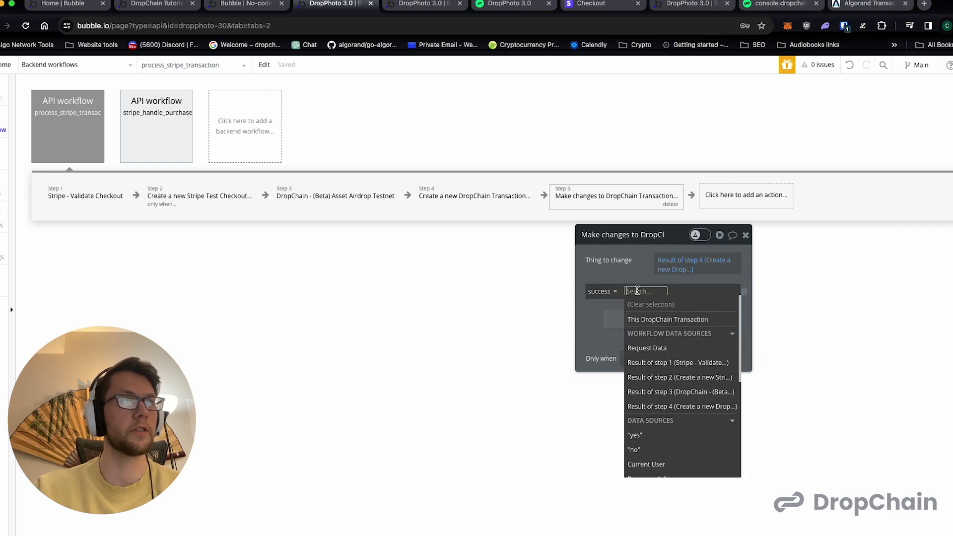
{"action": "left_click", "coordinate": [665, 435]}
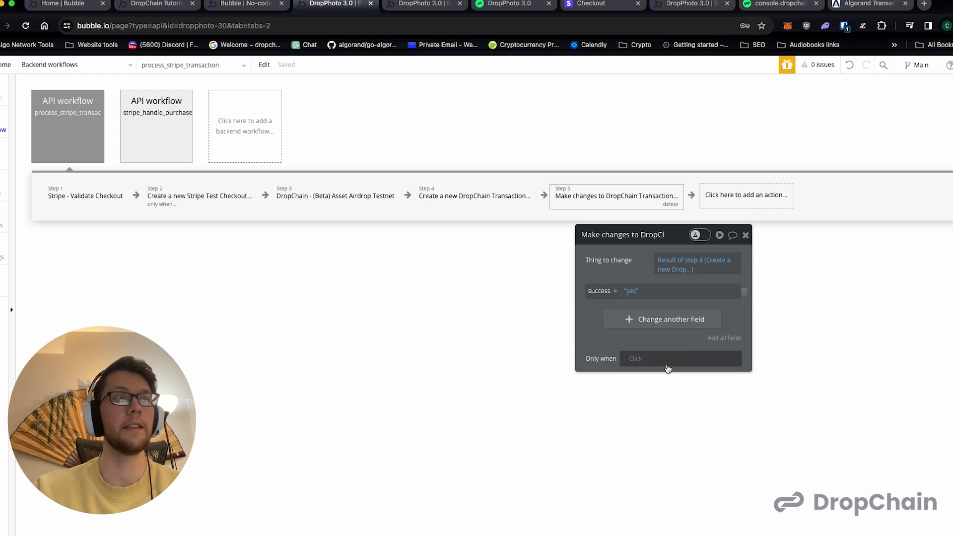
{"action": "left_click", "coordinate": [667, 367]}
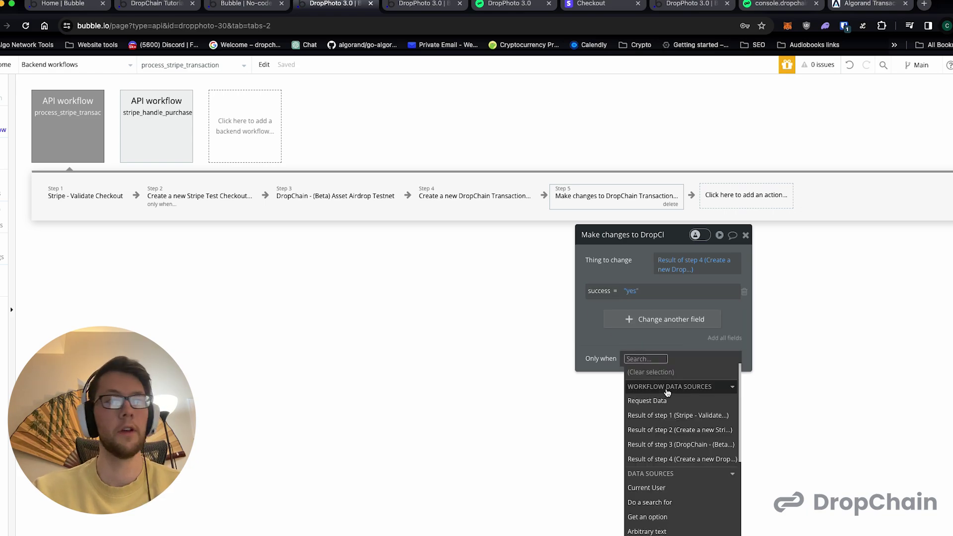
{"action": "left_click", "coordinate": [668, 460]}
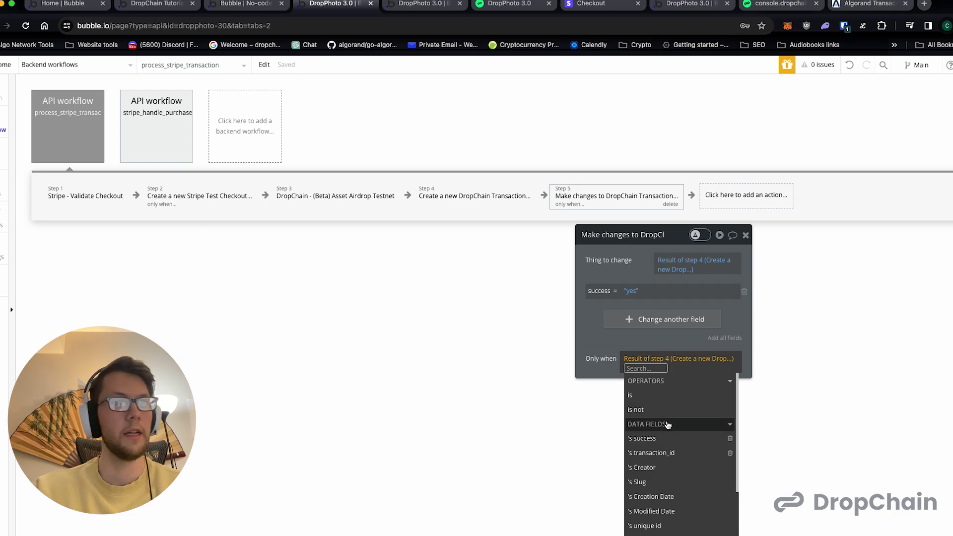
{"action": "left_click", "coordinate": [664, 452]}
{"action": "left_click", "coordinate": [707, 468]}
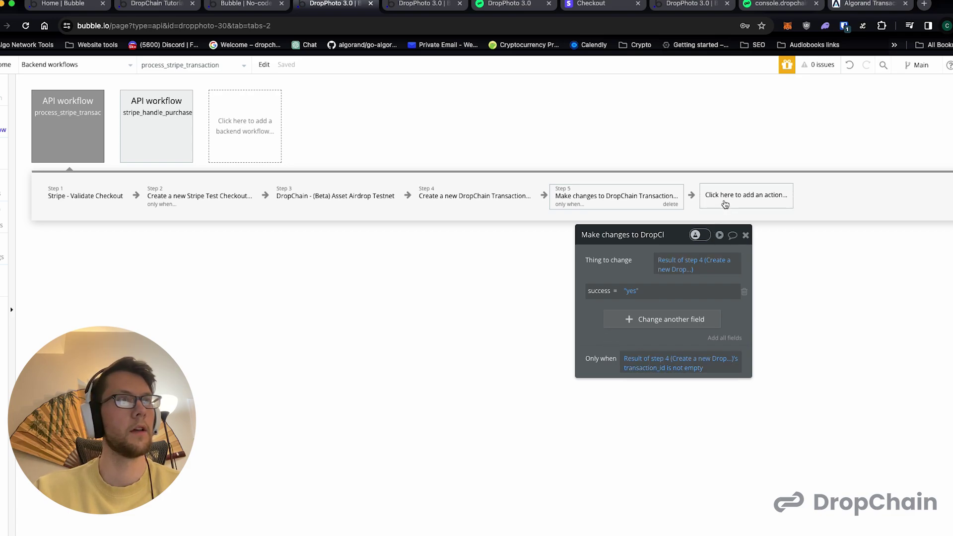
- Duplicate step 5 as step 6 by copying and pasting it
{"action": "right_click", "coordinate": [652, 195]}
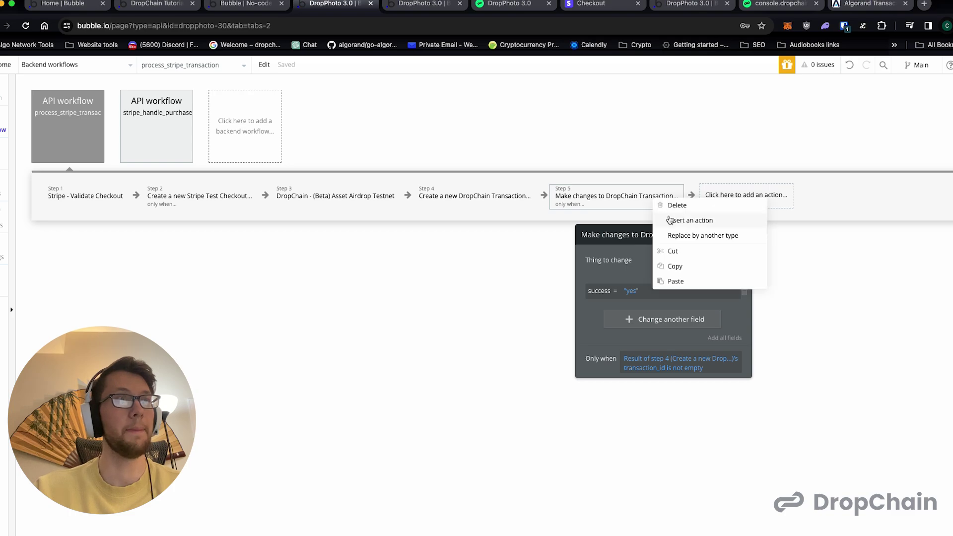
{"action": "left_click", "coordinate": [679, 263]}
{"action": "key", "text": "ctrl+v"}
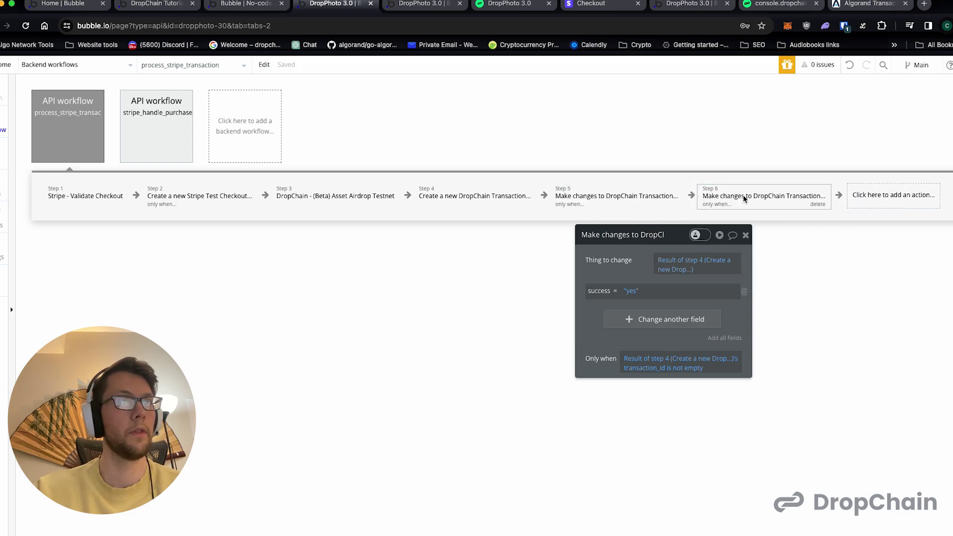
- Make step 6 set success to no only when transaction_id is empty
{"action": "left_click", "coordinate": [633, 291]}
{"action": "key", "text": "Down"}
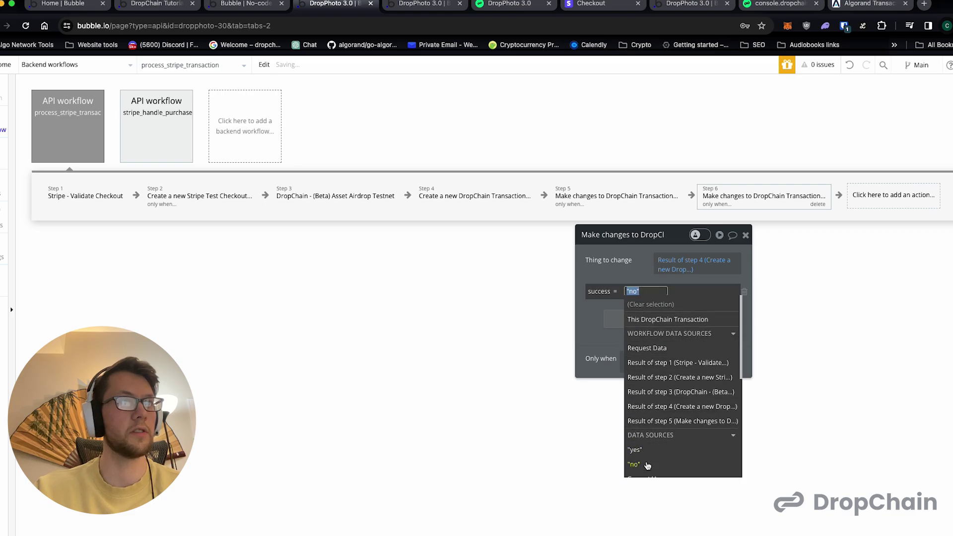
{"action": "left_click", "coordinate": [604, 361]}
{"action": "left_click", "coordinate": [686, 369]}
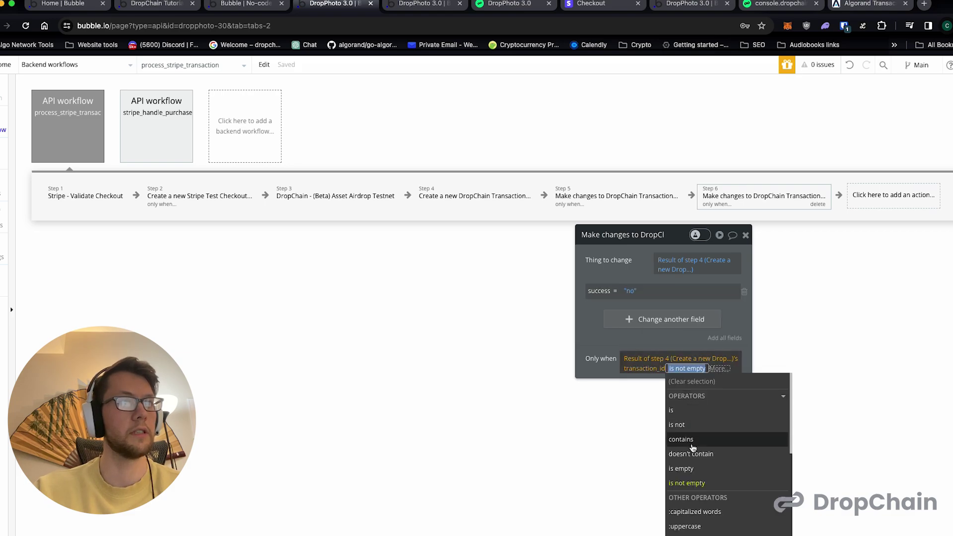
{"action": "left_click", "coordinate": [690, 469]}
{"action": "left_click", "coordinate": [603, 356]}
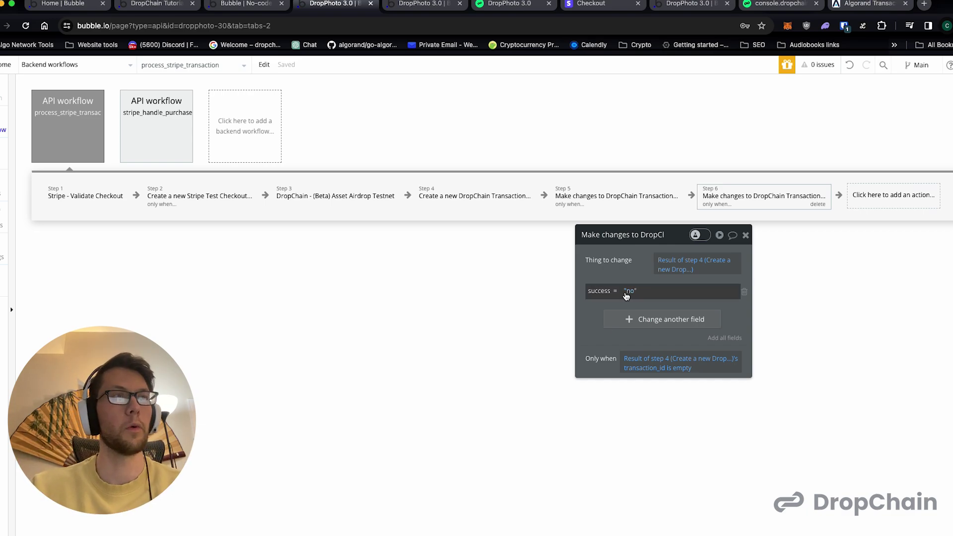
{"action": "left_click", "coordinate": [745, 234]}
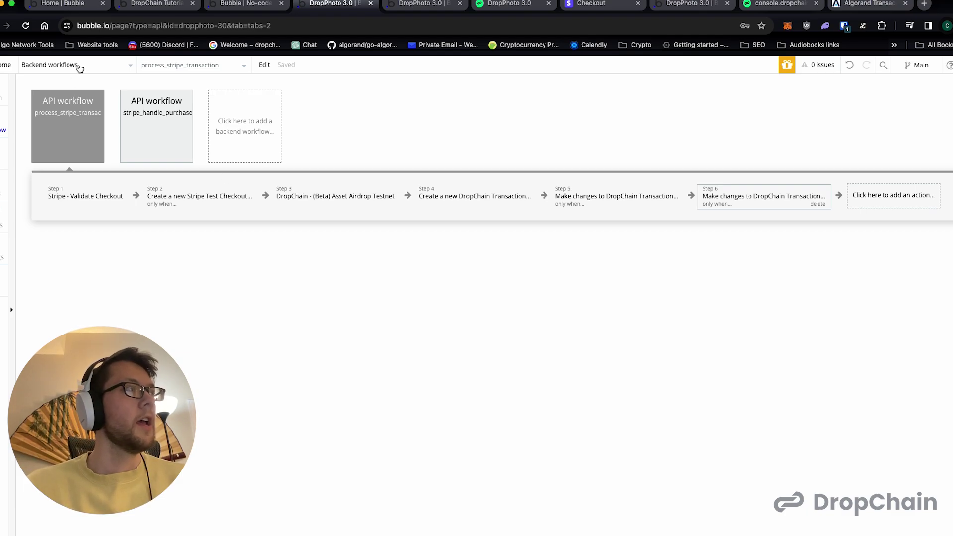
- Check the other editor tabs and app preview, returning to the page workflows
{"action": "left_click", "coordinate": [156, 6]}
{"action": "left_click", "coordinate": [305, 6]}
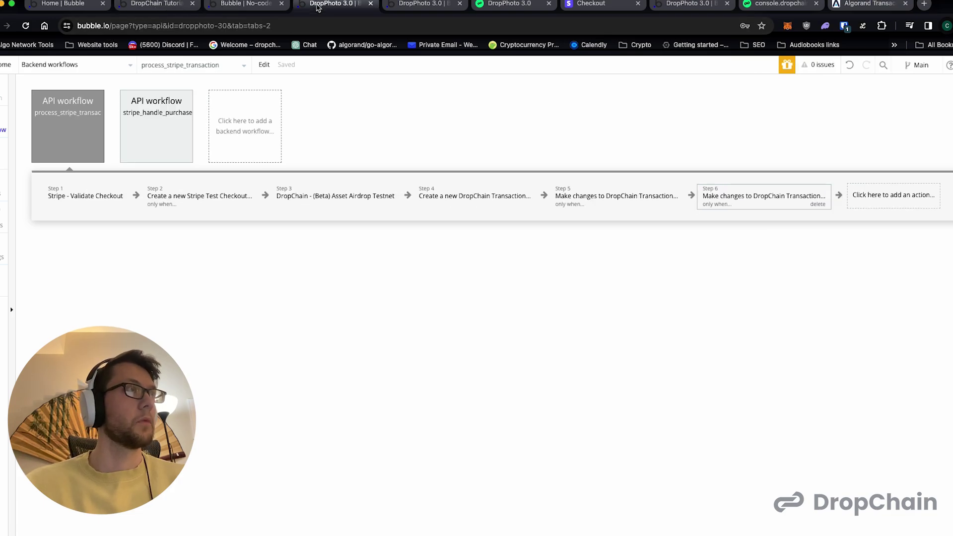
{"action": "left_click", "coordinate": [255, 6]}
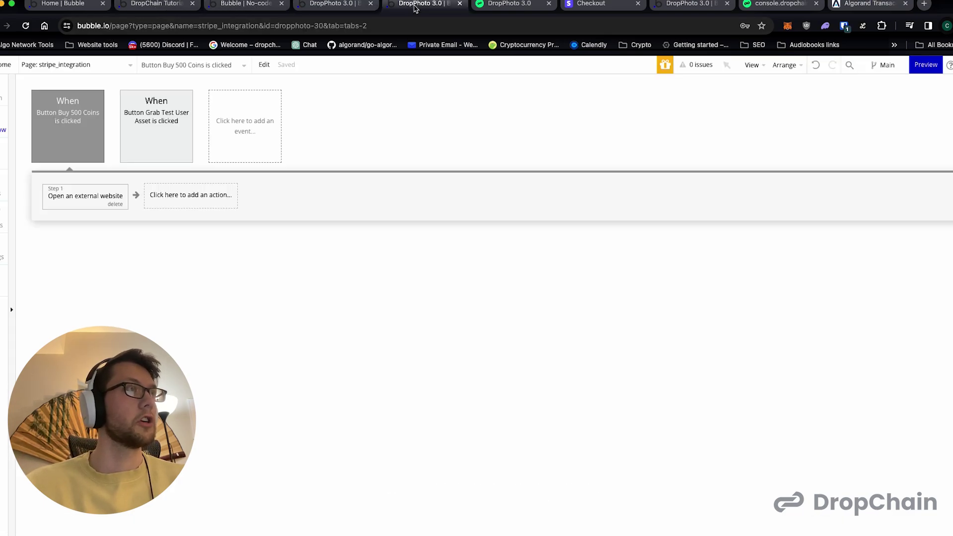
{"action": "left_click", "coordinate": [487, 8]}
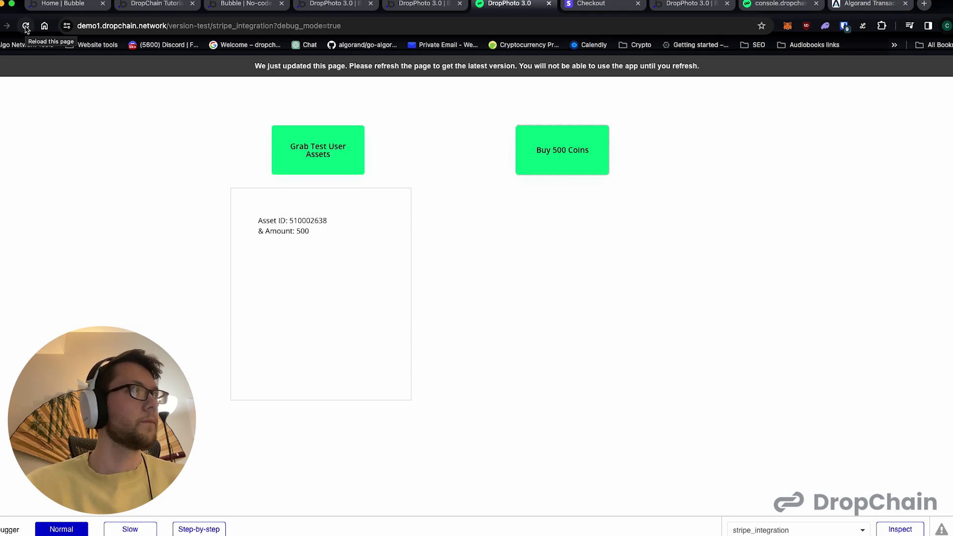
{"action": "left_click", "coordinate": [422, 4]}
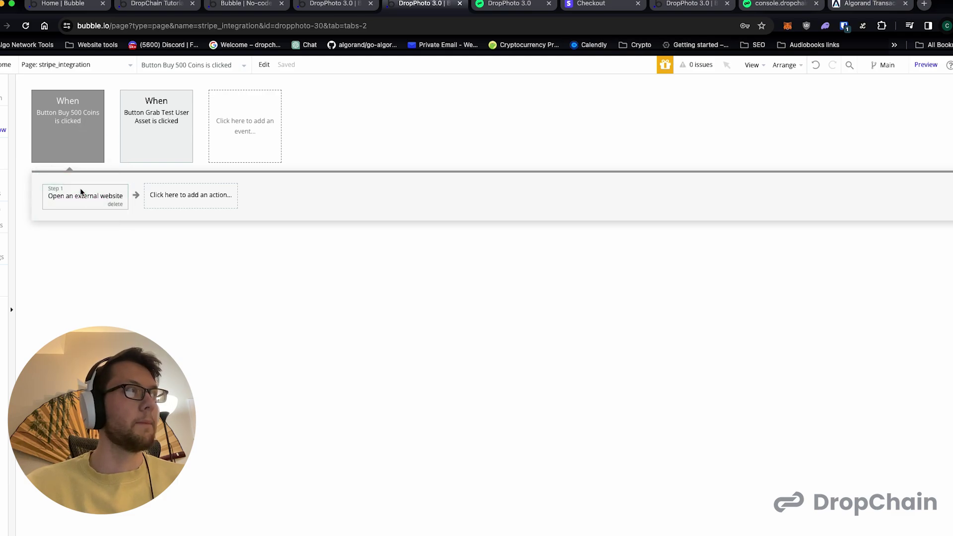
- Select the client_reference_id in the Buy 500 Coins checkout link, then view DropChain Test Accounts
{"action": "left_click", "coordinate": [180, 146]}
{"action": "left_click", "coordinate": [76, 158]}
{"action": "left_click", "coordinate": [95, 198]}
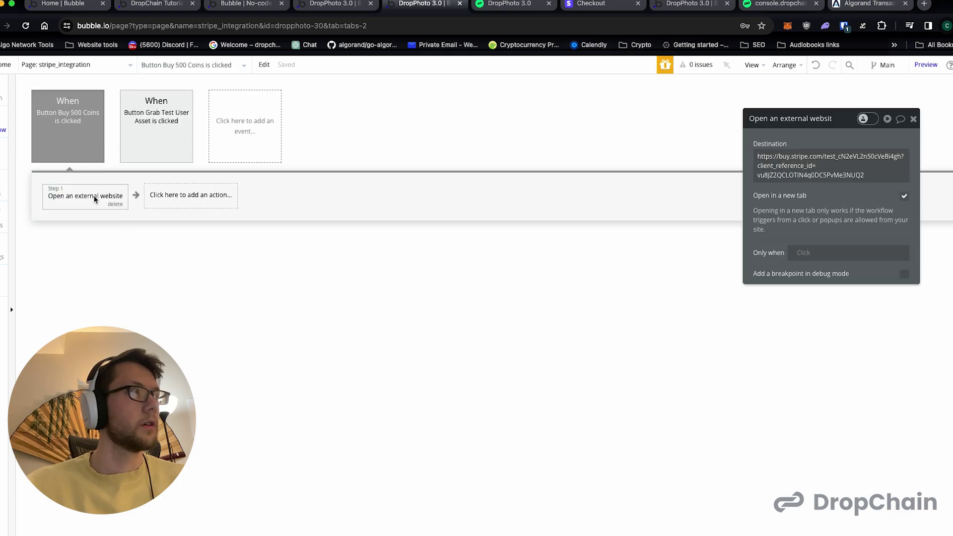
{"action": "left_click", "coordinate": [775, 170]}
{"action": "double_click", "coordinate": [784, 179]}
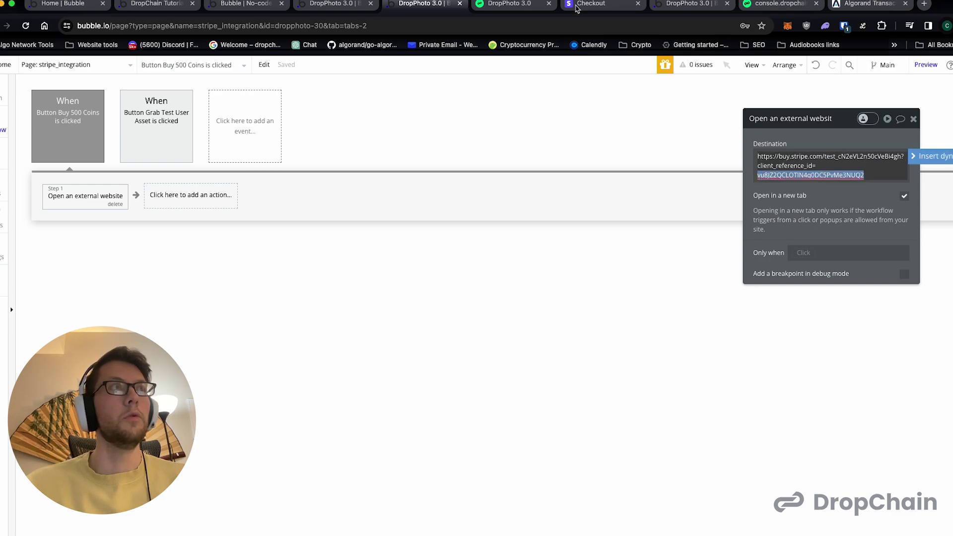
{"action": "left_click", "coordinate": [754, 7]}
- Compare Test User 5's User ID with the reference, then go back to Bubble's backend workflows
{"action": "double_click", "coordinate": [536, 463]}
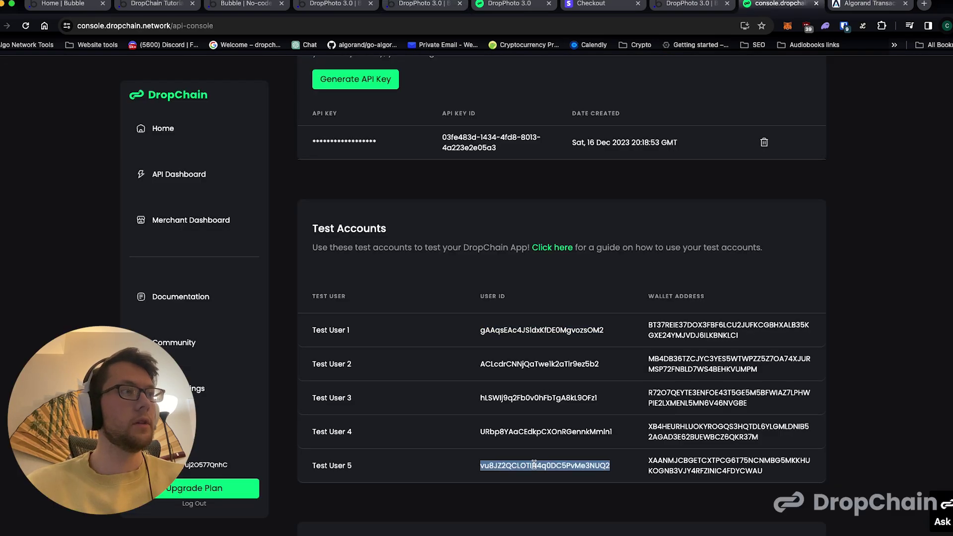
{"action": "left_click", "coordinate": [343, 471]}
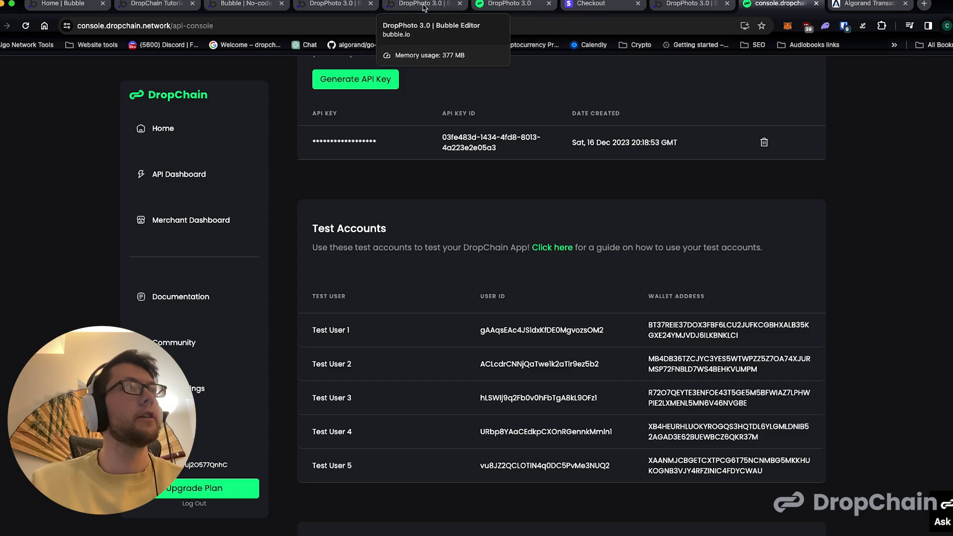
{"action": "left_click", "coordinate": [407, 7]}
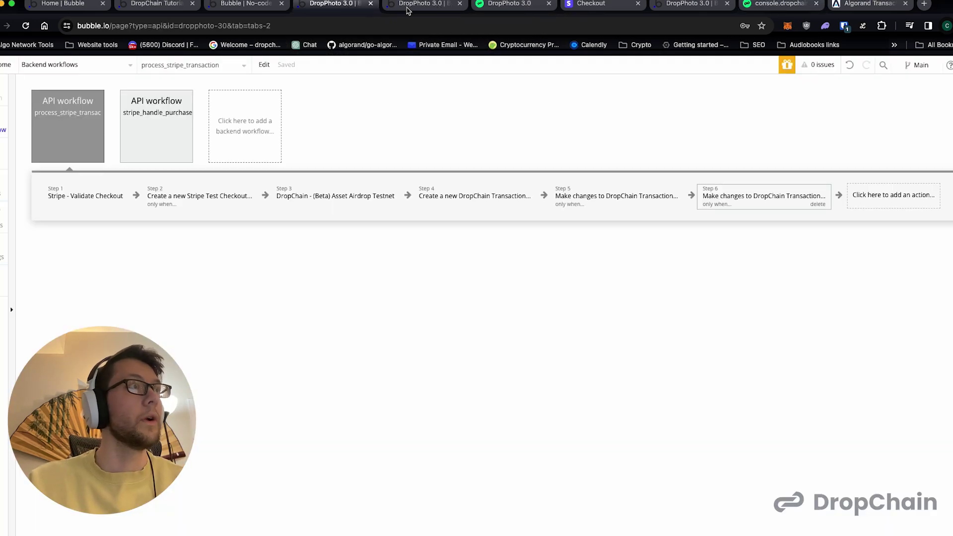
- Reload the preview, check the 500-coin asset in the test user's list, and start Buy 500 Coins
{"action": "left_click", "coordinate": [489, 4]}
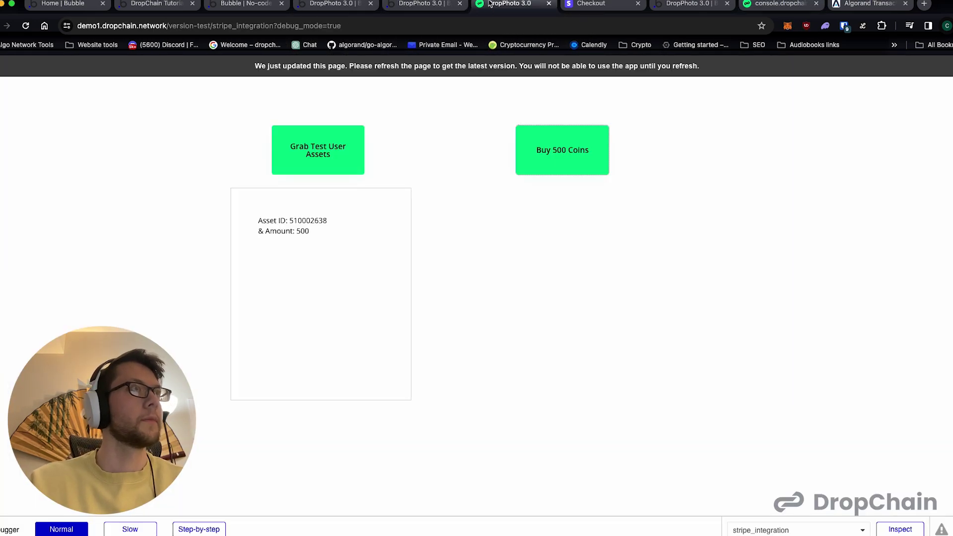
{"action": "left_click", "coordinate": [25, 26]}
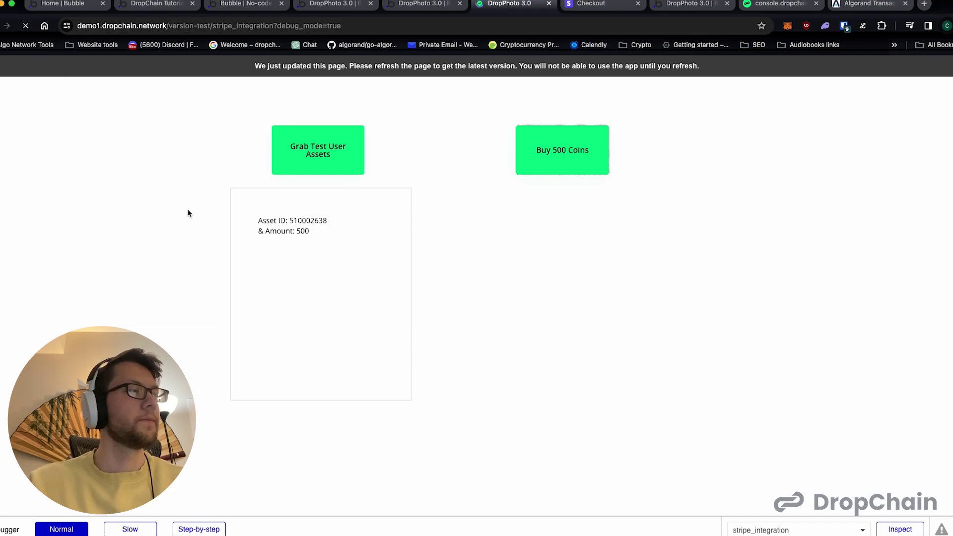
{"action": "left_click", "coordinate": [331, 158]}
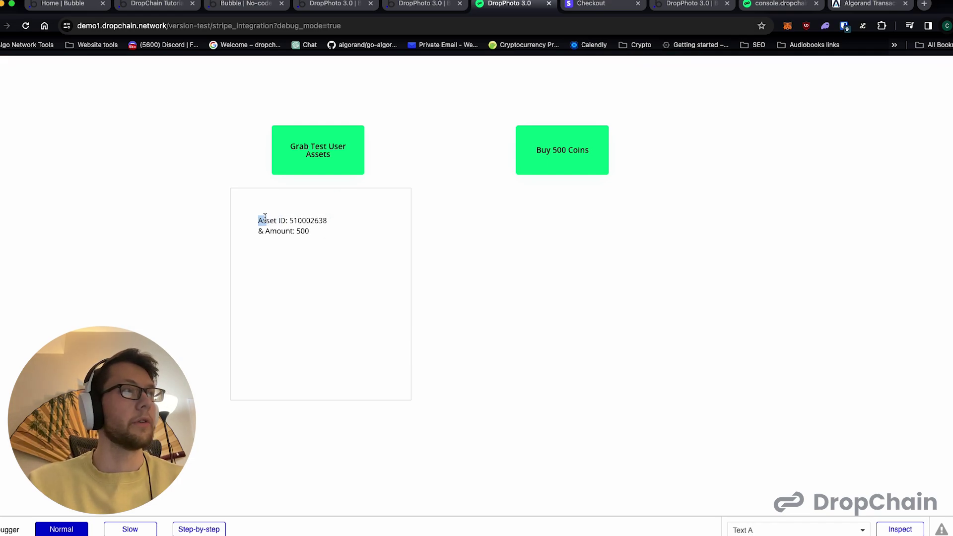
{"action": "double_click", "coordinate": [291, 220]}
{"action": "double_click", "coordinate": [303, 231]}
{"action": "left_click", "coordinate": [355, 230]}
{"action": "left_click", "coordinate": [547, 165]}
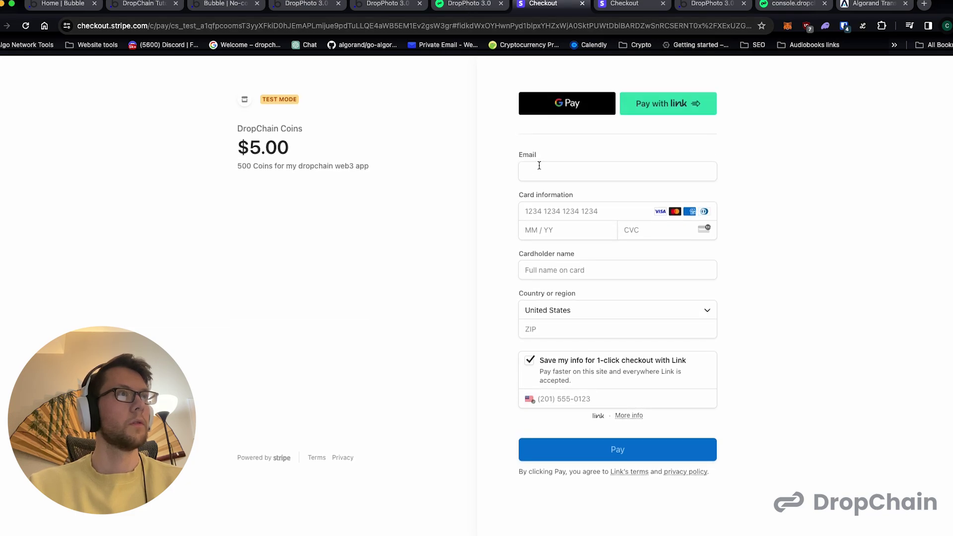
{"action": "left_click", "coordinate": [540, 172]}
{"action": "type", "text": "yuh"}
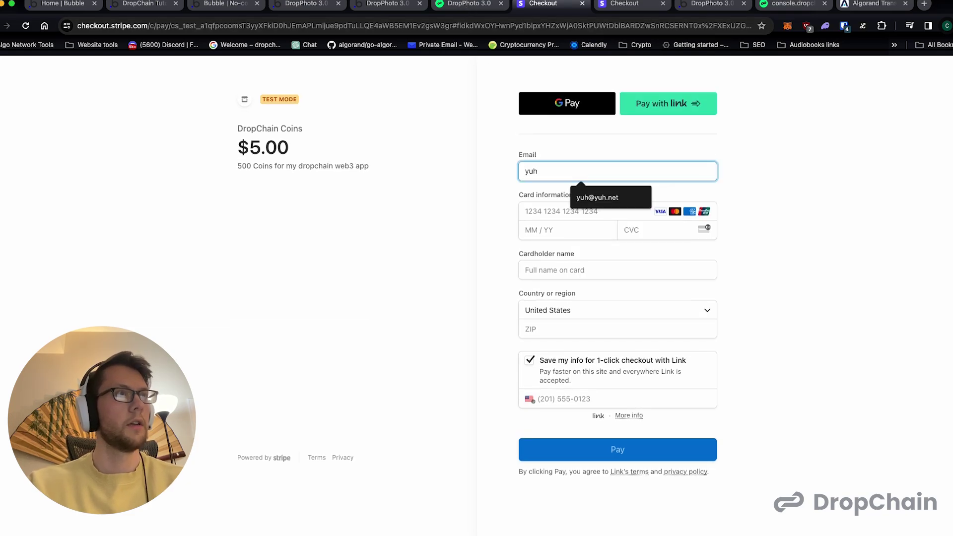
{"action": "key", "text": "Down"}
{"action": "key", "text": "Return"}
{"action": "left_click", "coordinate": [551, 211]}
{"action": "type", "text": "4"}
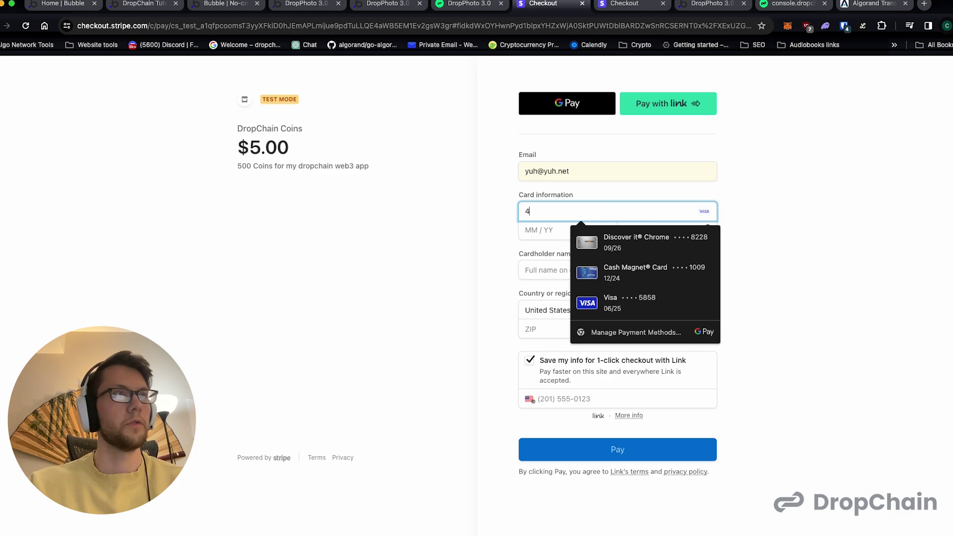
{"action": "type", "text": "343 4343 4343 434"}
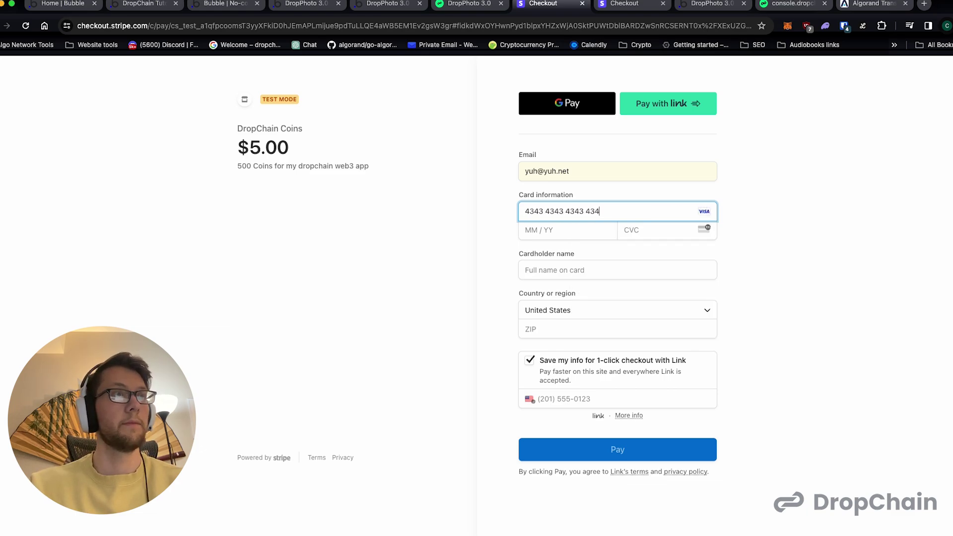
{"action": "type", "text": "3"}
{"action": "key", "text": "super+a"}
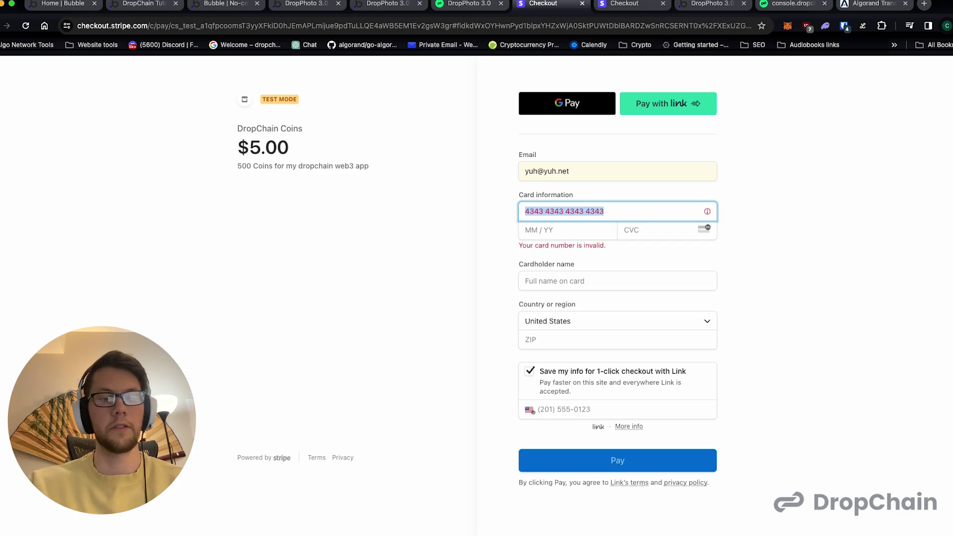
{"action": "type", "text": "42424242"}
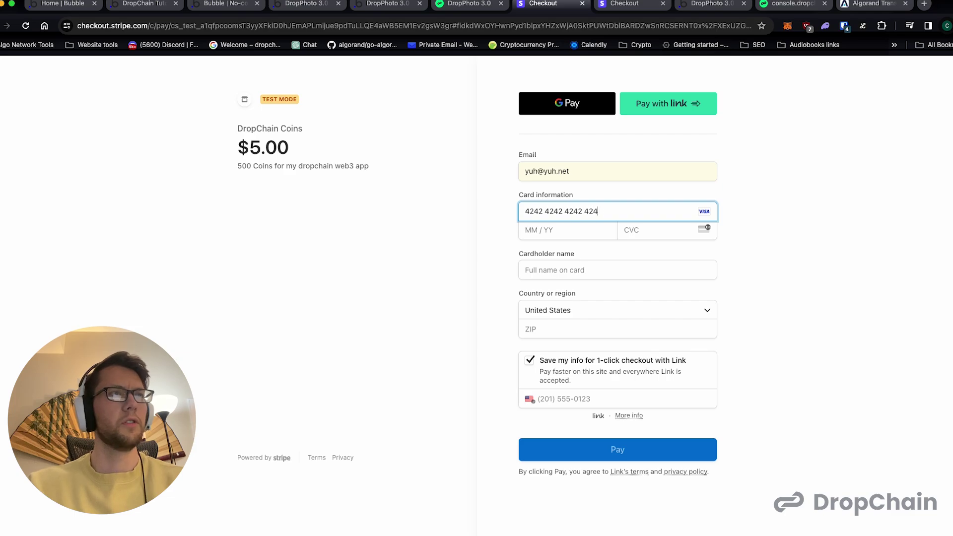
- Enter expiry, cardholder name and ZIP 55555, turn off Save my info, and pay
{"action": "left_click", "coordinate": [577, 233]}
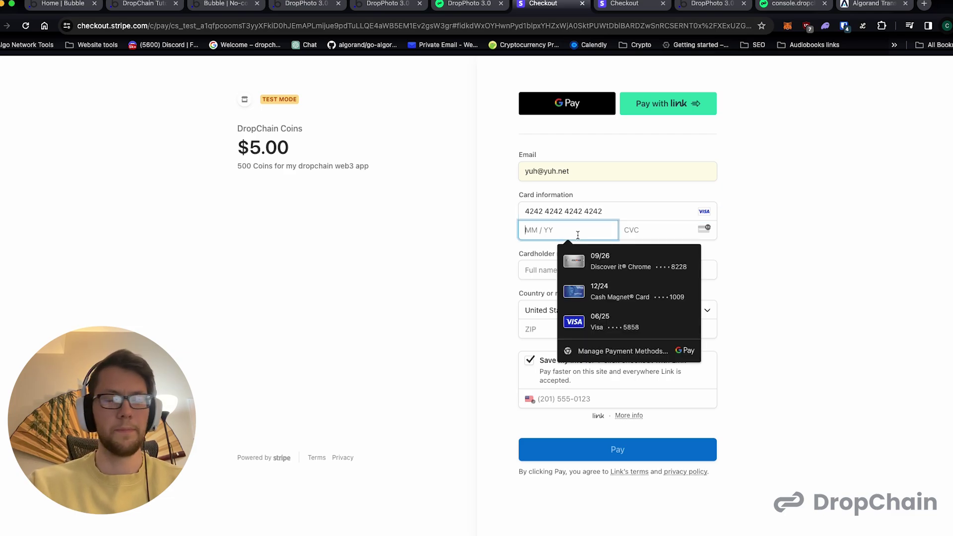
{"action": "type", "text": "09 / 39"}
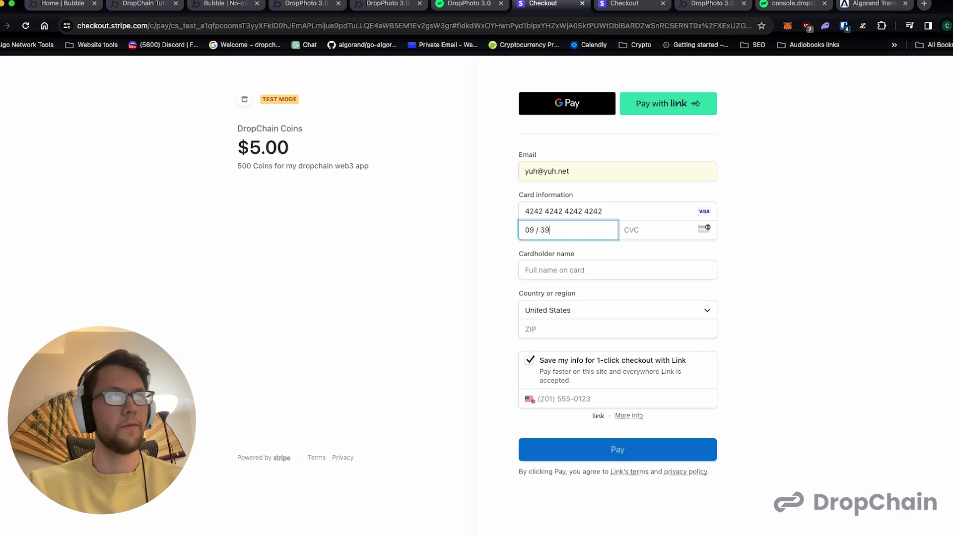
{"action": "left_click", "coordinate": [555, 270]}
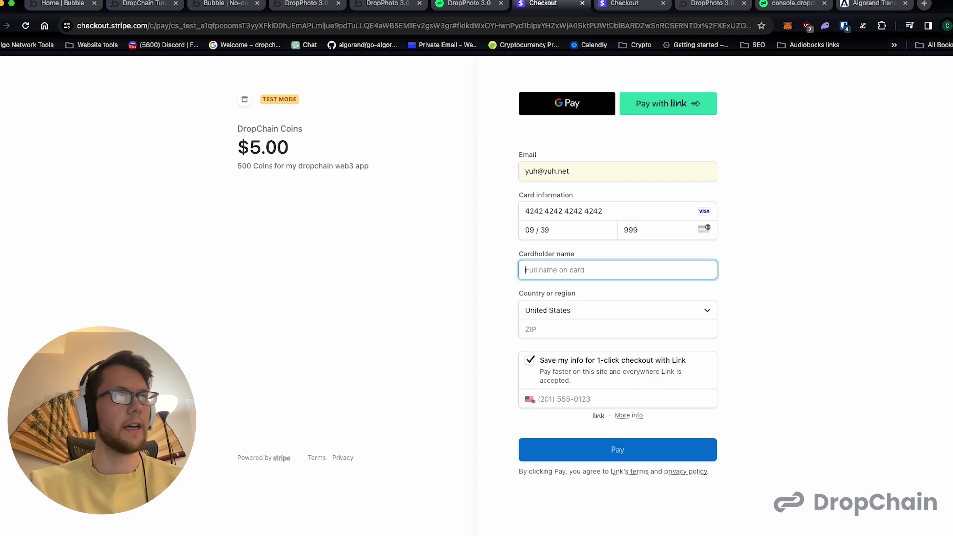
{"action": "type", "text": "Yuh"}
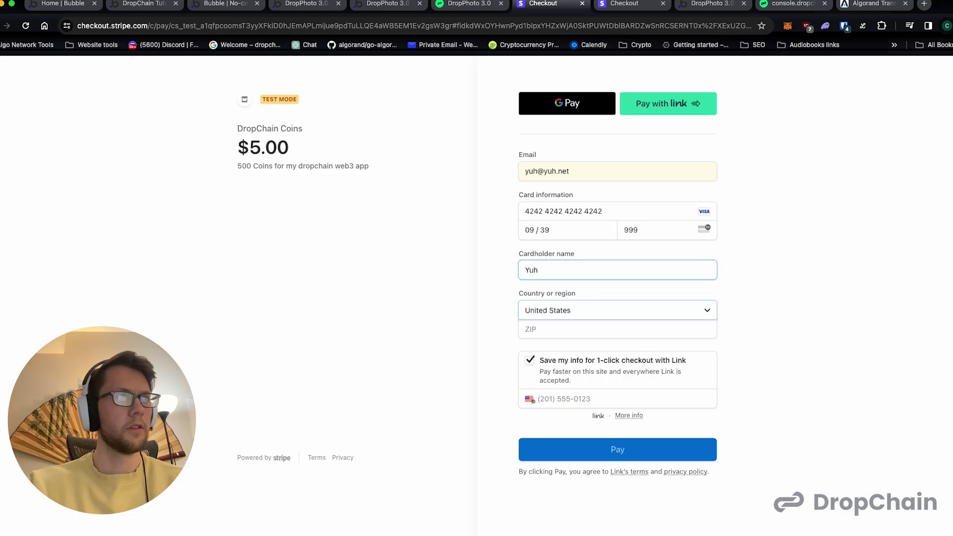
{"action": "key", "text": "Tab"}
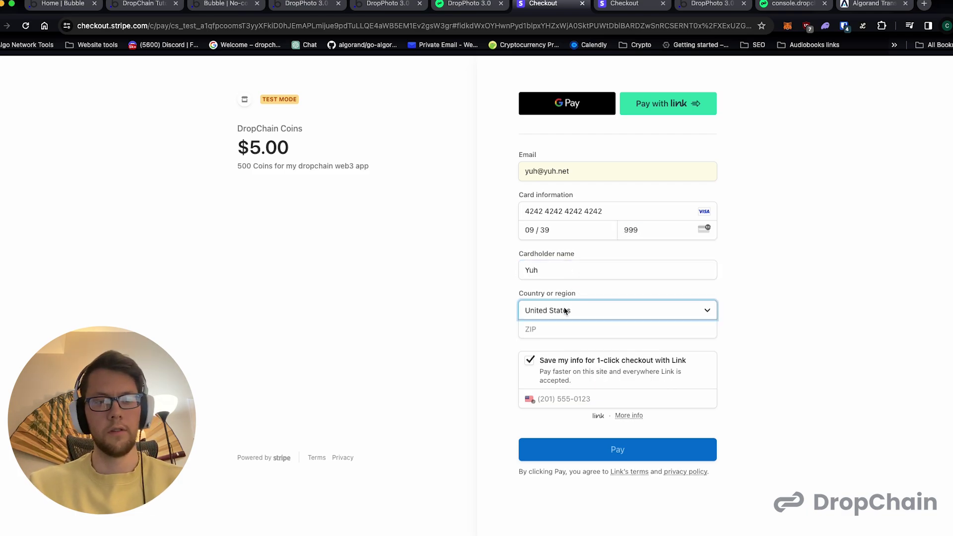
{"action": "key", "text": "Tab"}
{"action": "type", "text": "55555"}
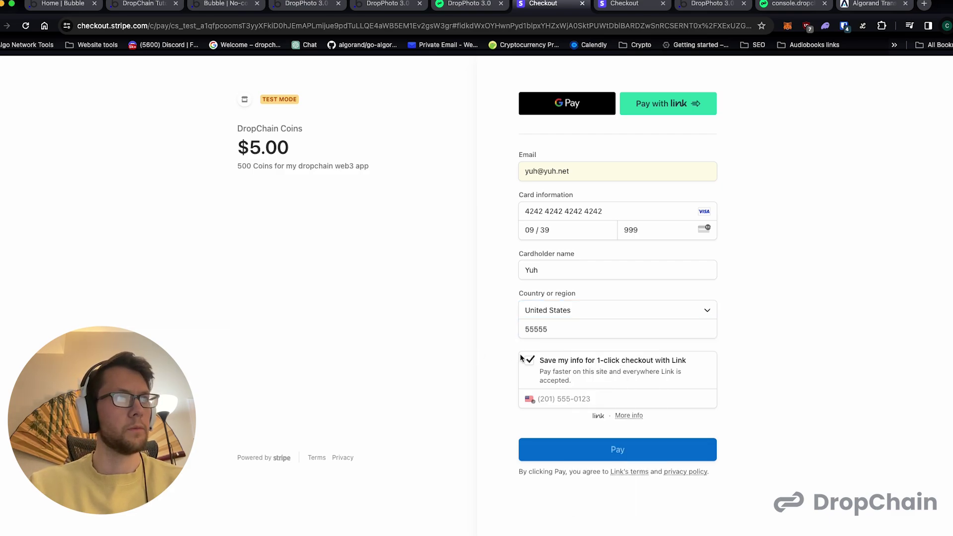
{"action": "left_click", "coordinate": [529, 360]}
{"action": "left_click", "coordinate": [594, 420]}
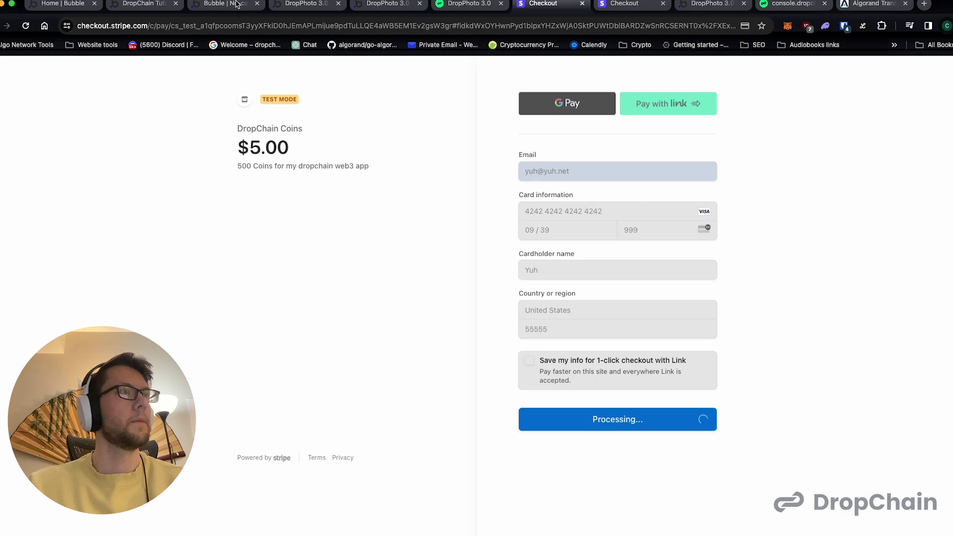
{"action": "left_click", "coordinate": [304, 4]}
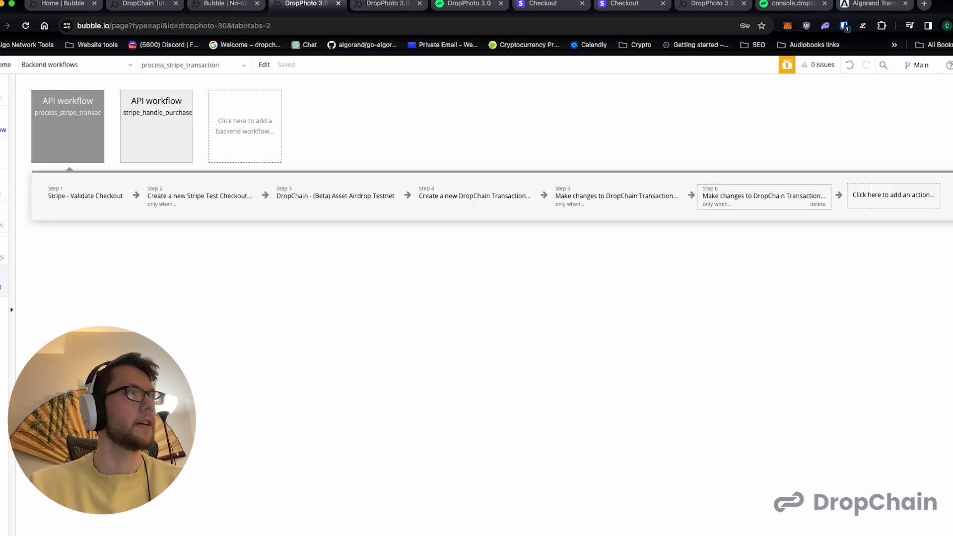
- Check server logs and inspect the new Stripe Test Checkout record's client_reference_id, session_id, session_type
{"action": "left_click", "coordinate": [4, 280]}
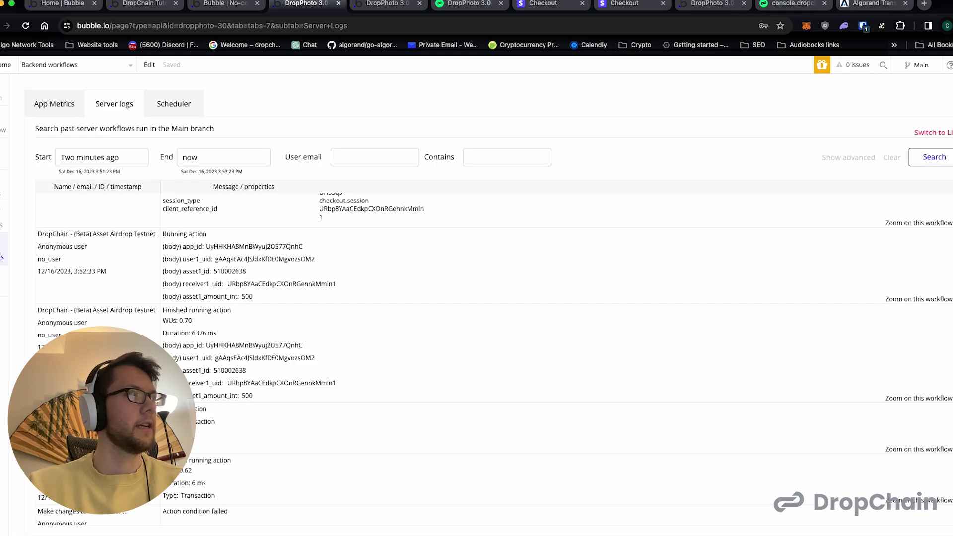
{"action": "left_click", "coordinate": [3, 153]}
{"action": "left_click", "coordinate": [191, 106]}
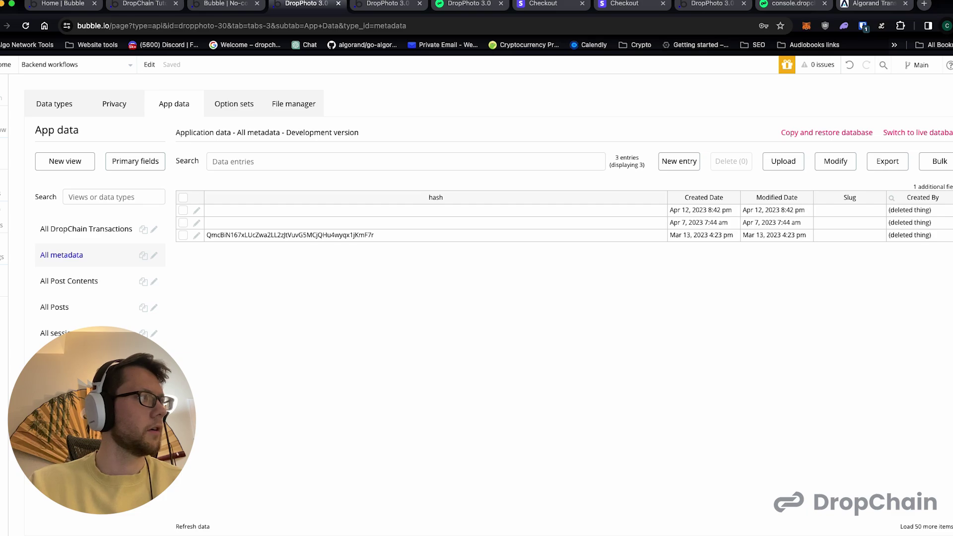
{"action": "left_click", "coordinate": [81, 360]}
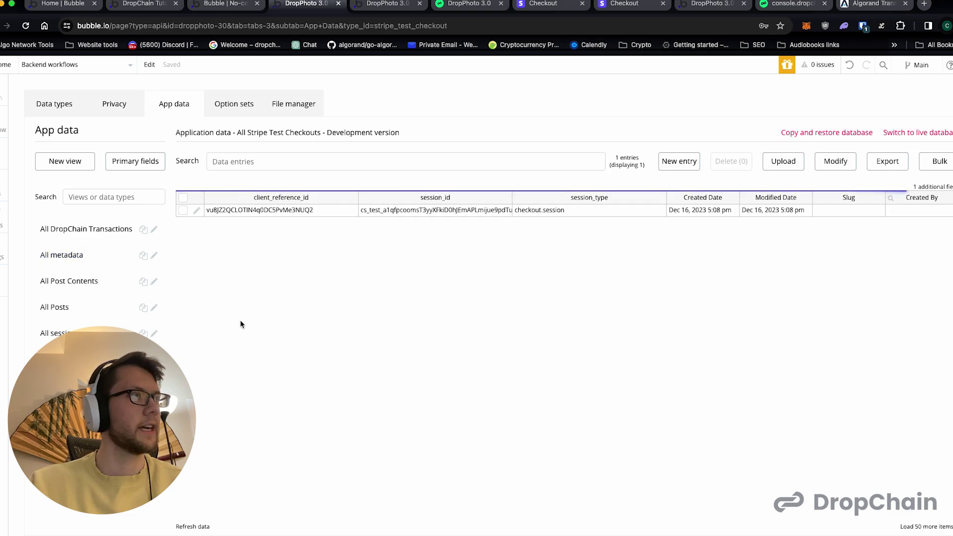
{"action": "left_click", "coordinate": [276, 213]}
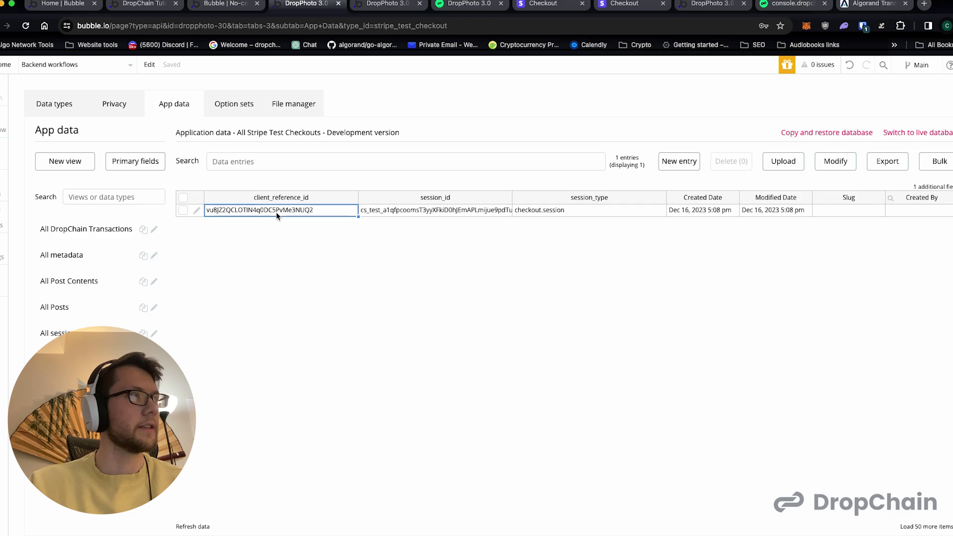
{"action": "left_click", "coordinate": [376, 214]}
{"action": "left_click", "coordinate": [538, 213]}
{"action": "left_click", "coordinate": [452, 215]}
{"action": "left_click", "coordinate": [568, 212]}
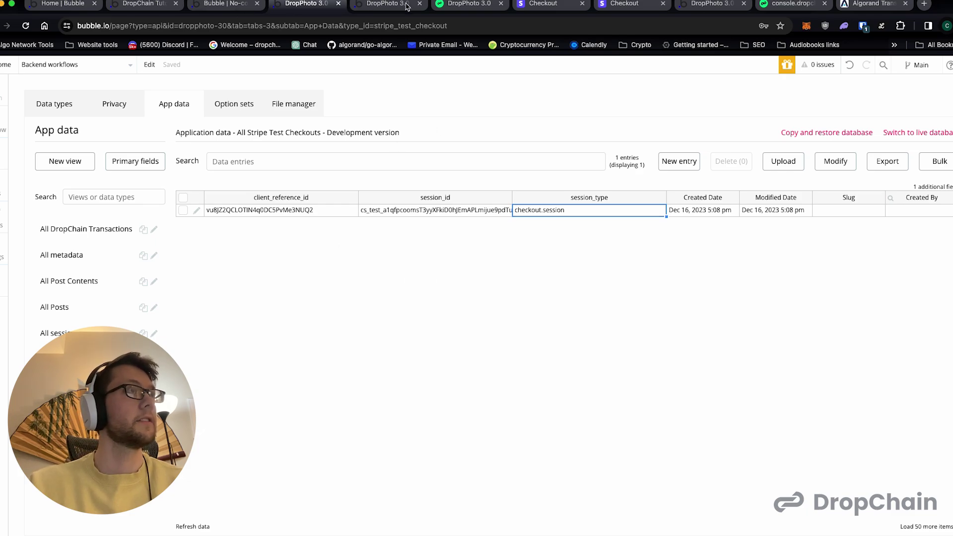
- Refresh the test user's asset list on the live demo page
{"action": "left_click", "coordinate": [374, 5]}
{"action": "left_click", "coordinate": [454, 5]}
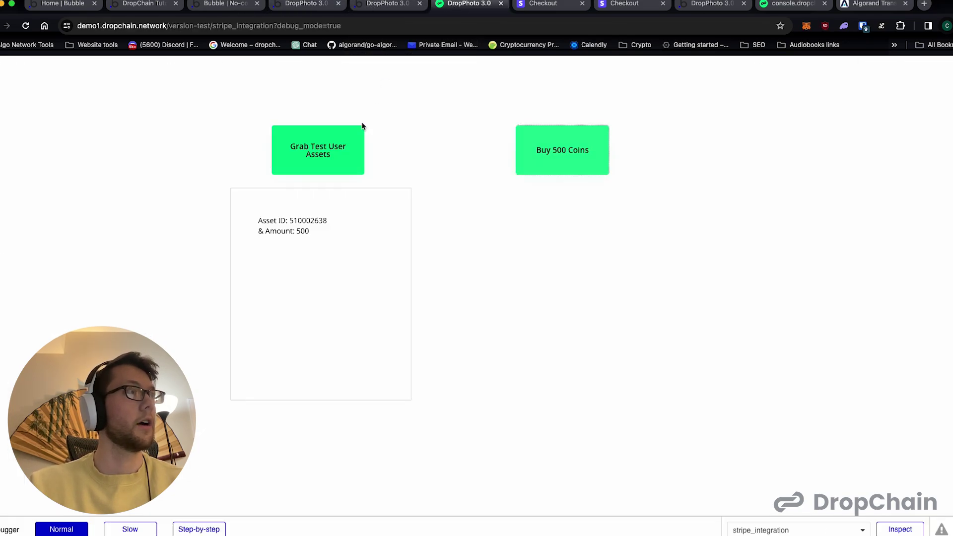
{"action": "left_click", "coordinate": [332, 155]}
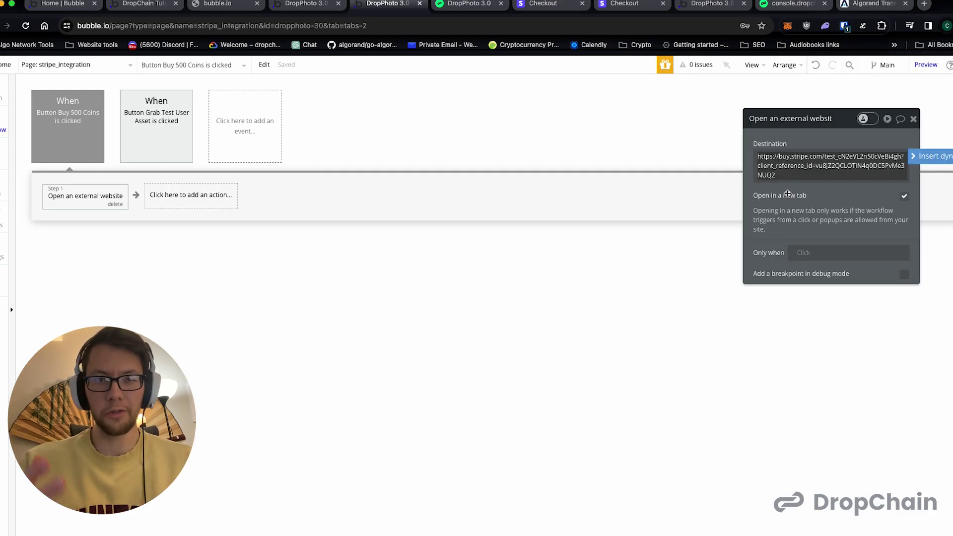
{"action": "left_click", "coordinate": [816, 165]}
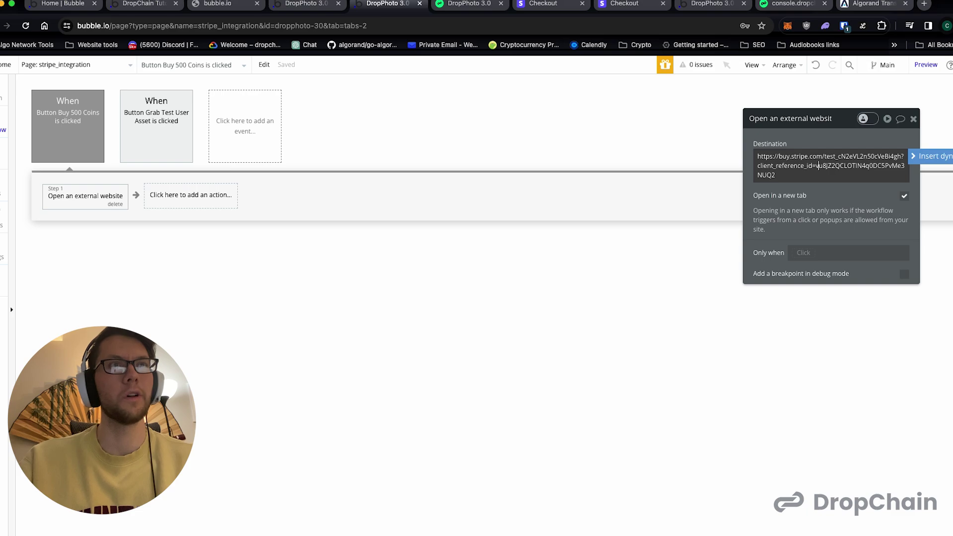
{"action": "key", "text": "Return"}
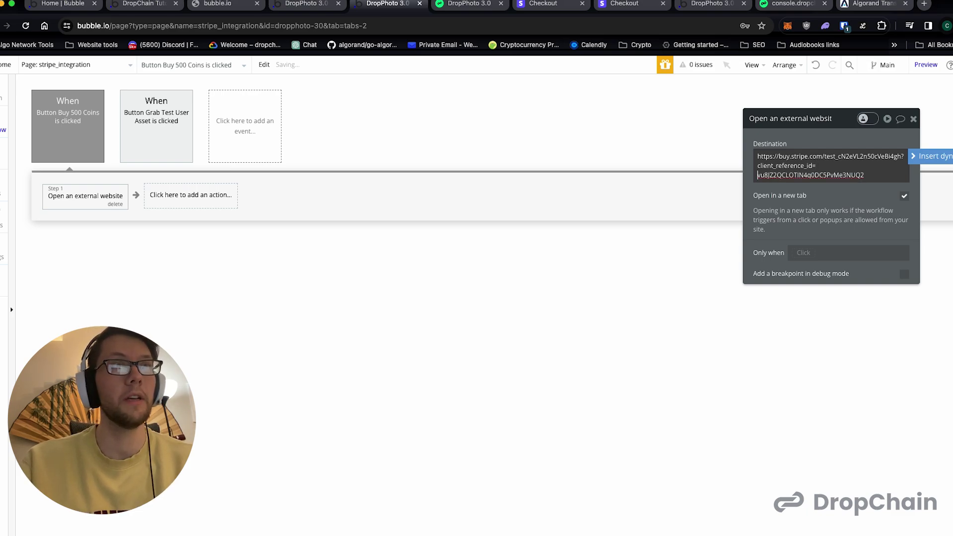
{"action": "key", "text": "super+a"}
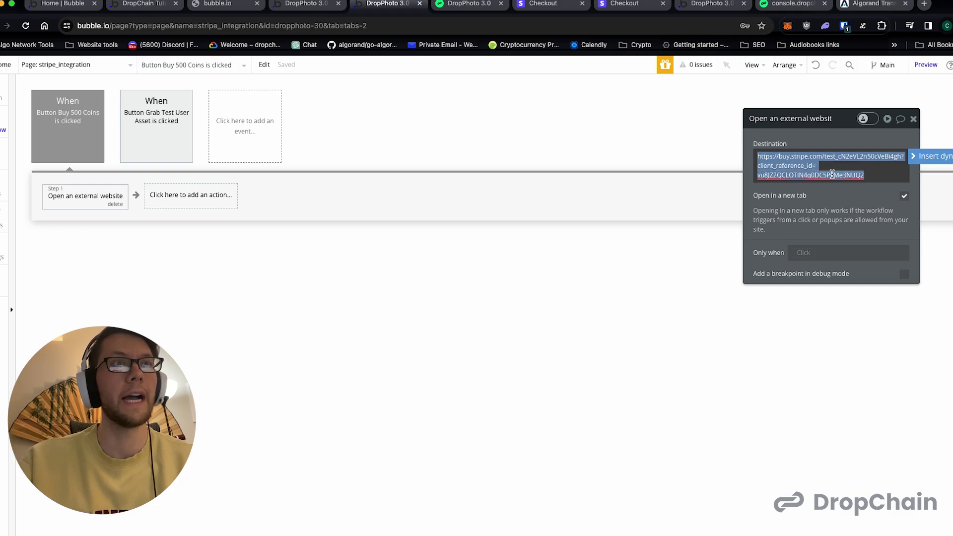
{"action": "left_click", "coordinate": [816, 168]}
{"action": "key", "text": "Delete"}
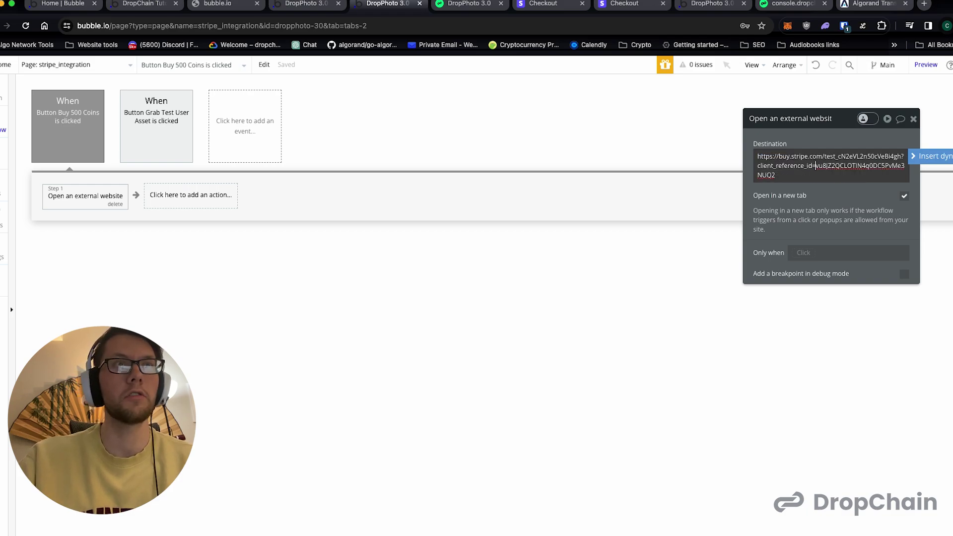
{"action": "mouse_move", "coordinate": [821, 176]}
{"action": "left_mouse_down"}
{"action": "mouse_move", "coordinate": [764, 175]}
{"action": "mouse_move", "coordinate": [815, 166]}
{"action": "left_mouse_up"}
{"action": "left_click", "coordinate": [658, 271]}
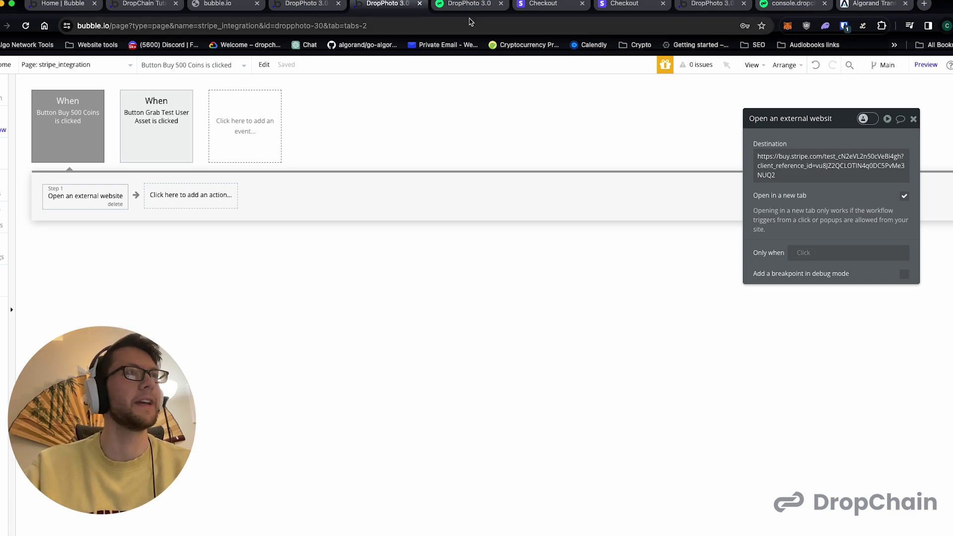
- Close both Checkout tabs, reload the DropPhoto 3.0 preview, and fetch the test user's assets
{"action": "left_click", "coordinate": [582, 5]}
{"action": "left_click", "coordinate": [582, 4]}
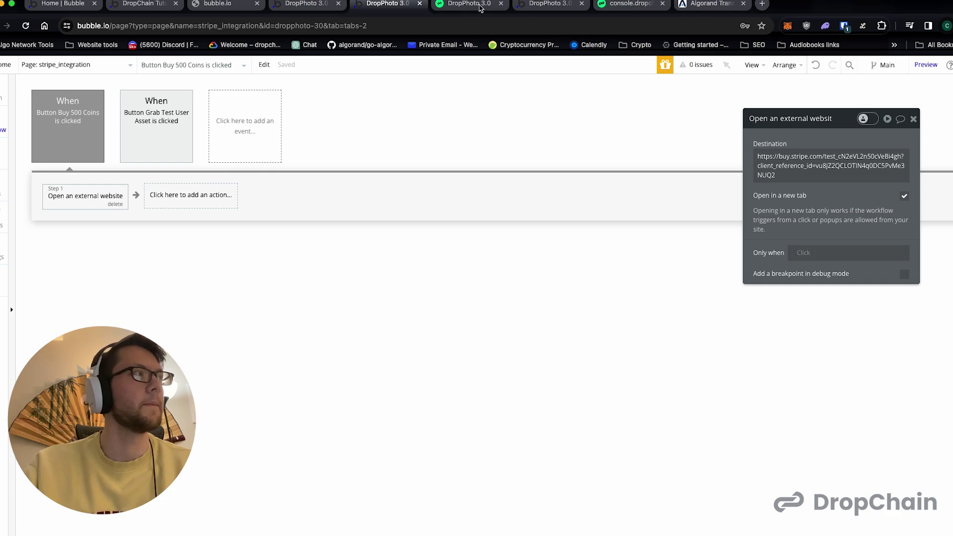
{"action": "left_click", "coordinate": [473, 5]}
{"action": "key", "text": "super+r"}
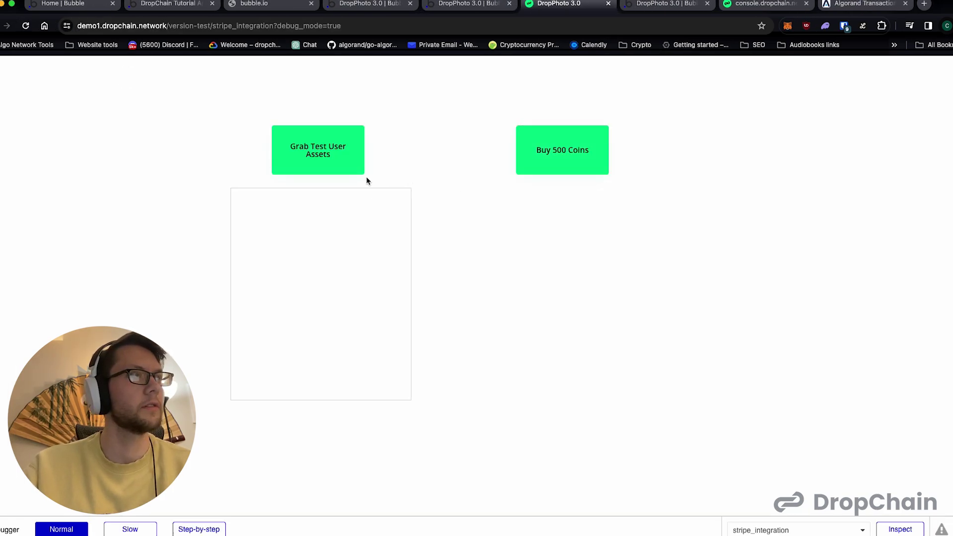
{"action": "left_click", "coordinate": [346, 164]}
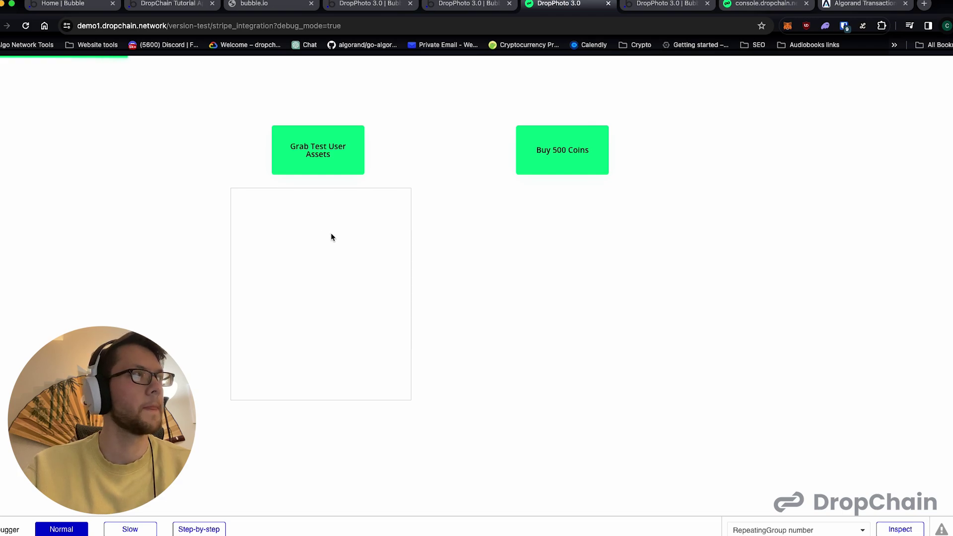
- Start a 500-coin purchase and enter a test e-mail and the Stripe test card details
{"action": "left_click", "coordinate": [580, 158]}
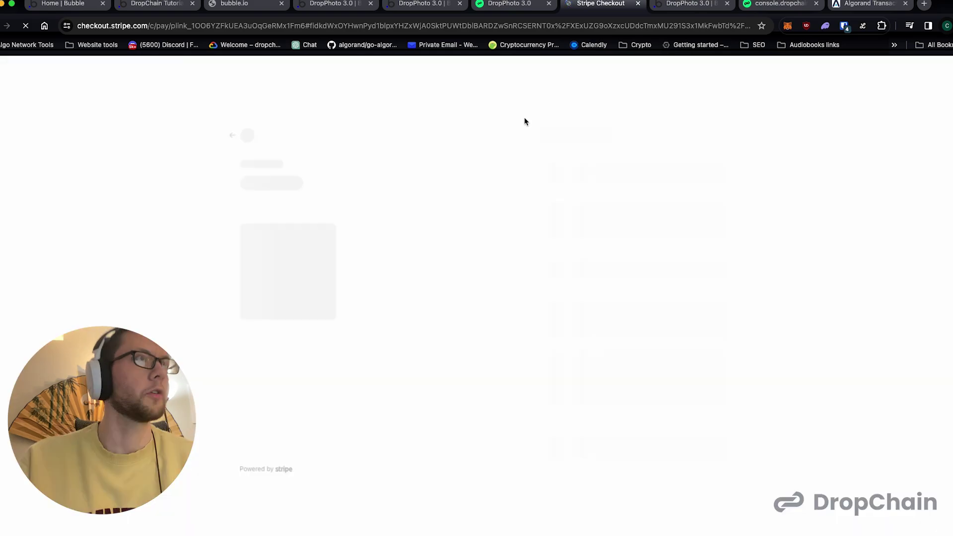
{"action": "left_click", "coordinate": [548, 155]}
{"action": "type", "text": "yuh@yuh.net"}
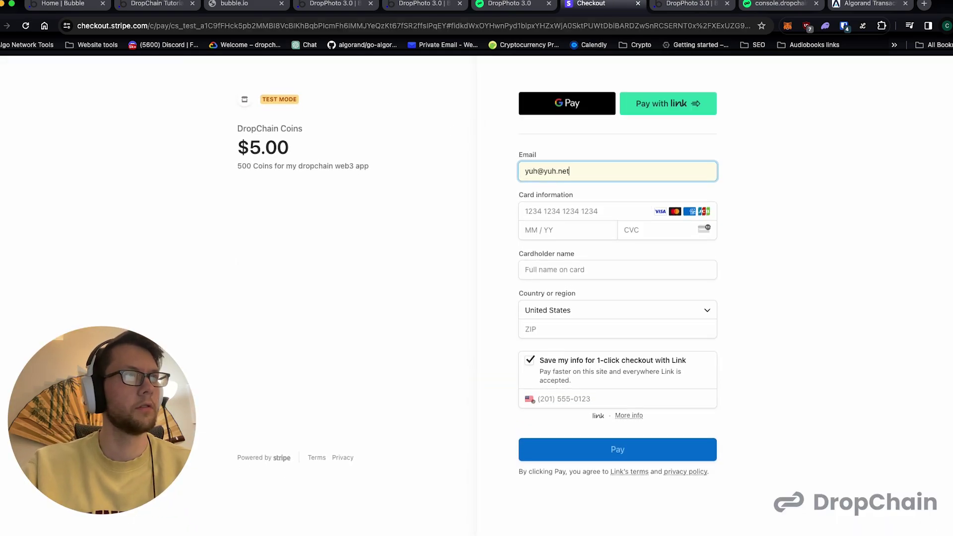
{"action": "key", "text": "Tab"}
{"action": "type", "text": "42"}
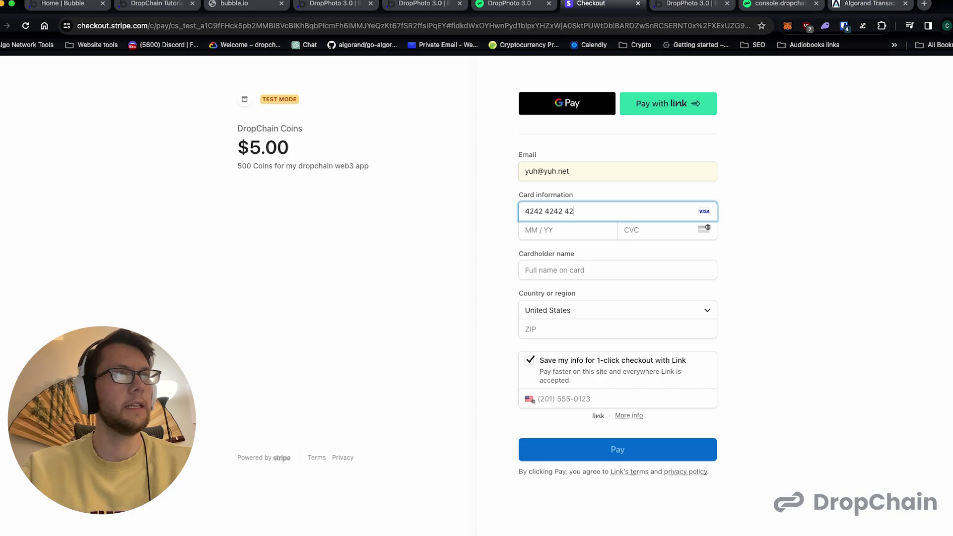
{"action": "type", "text": "424242424240444"}
{"action": "type", "text": "444"}
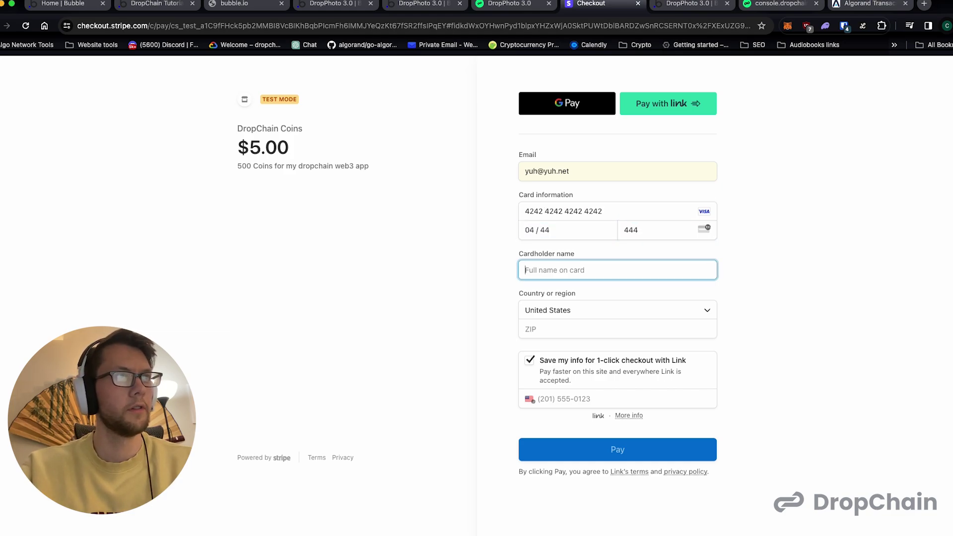
{"action": "type", "text": "Yuh"}
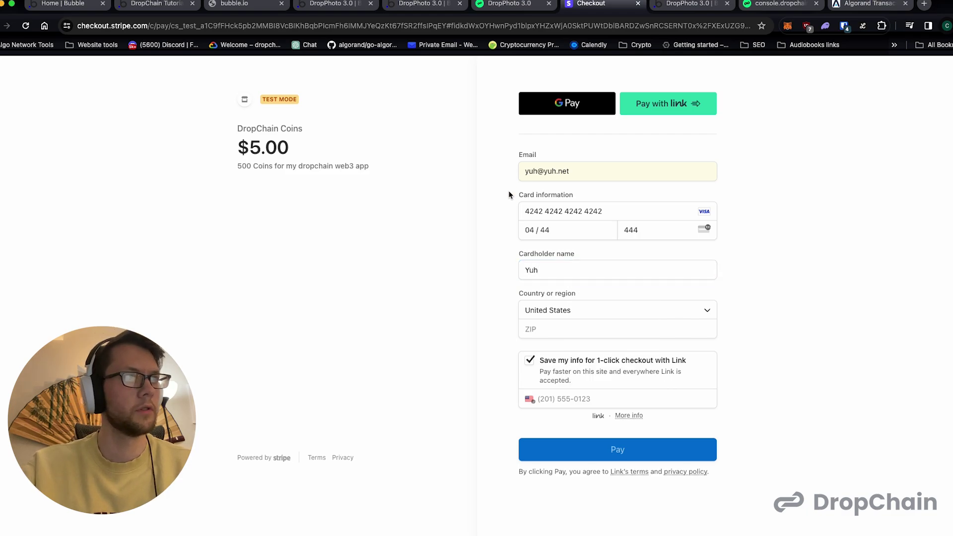
- Enter the ZIP code, turn off saving info with Link, and submit the $5.00 payment
{"action": "left_click", "coordinate": [541, 337]}
{"action": "type", "text": "55555"}
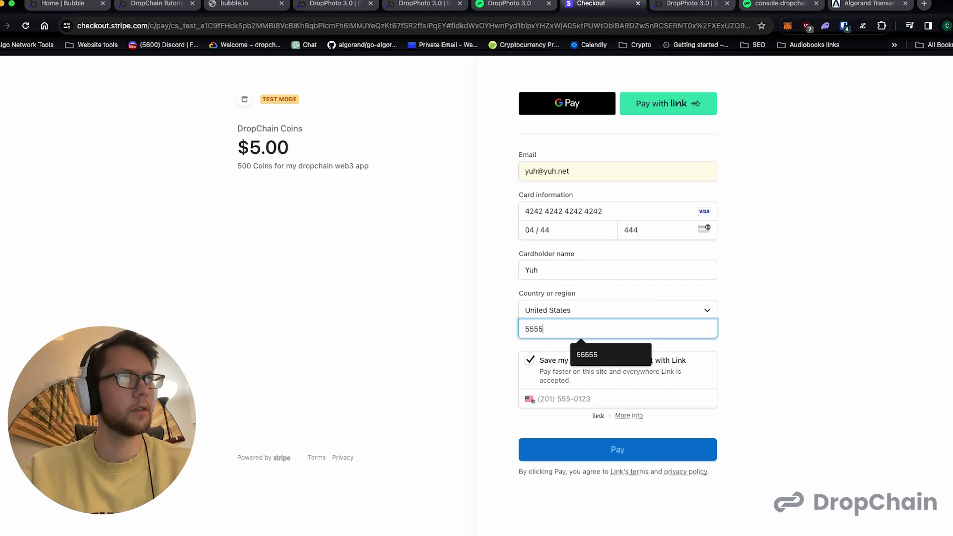
{"action": "left_click", "coordinate": [528, 363]}
{"action": "left_click", "coordinate": [567, 423]}
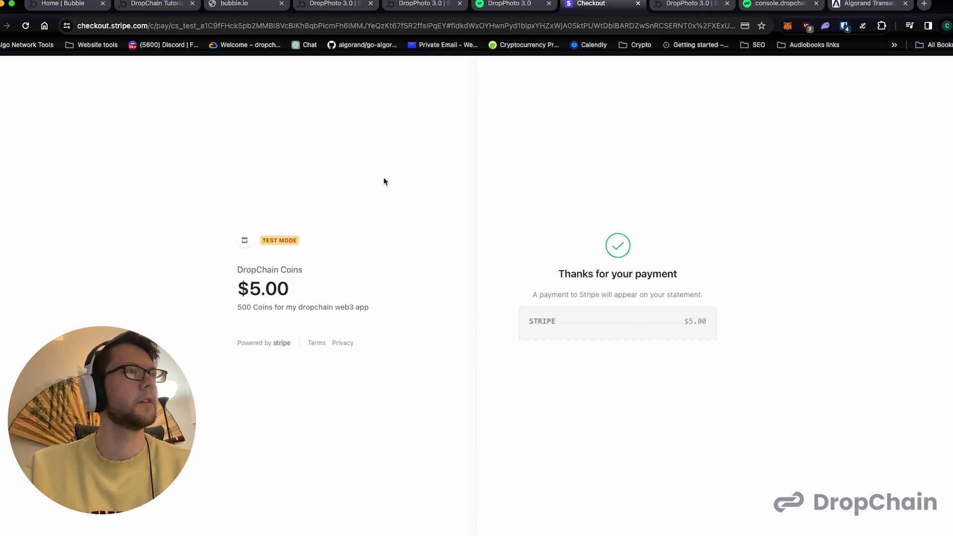
{"action": "left_click", "coordinate": [481, 5]}
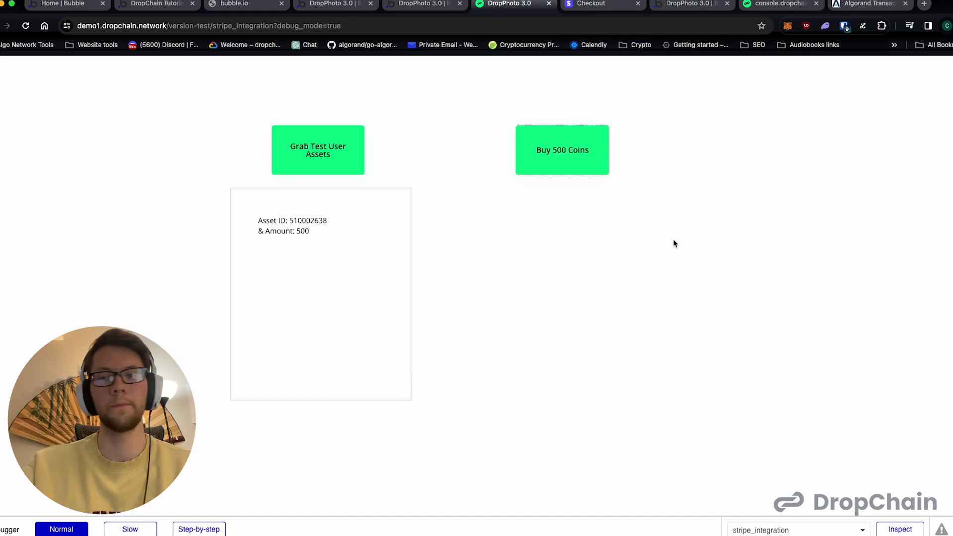
- Refresh the test user's assets and select the new asset ID 514464430
{"action": "left_click", "coordinate": [327, 152]}
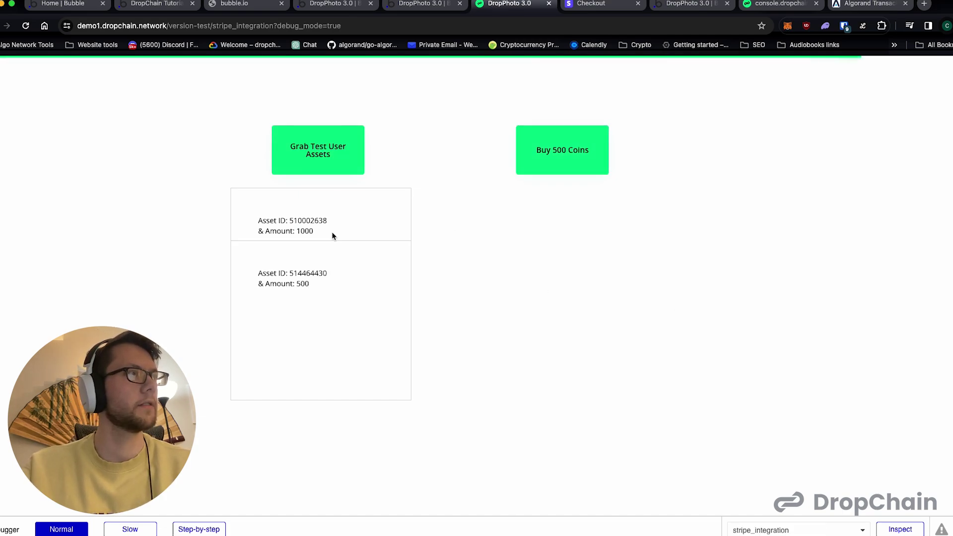
{"action": "left_click_drag", "start_coordinate": [315, 286], "coordinate": [249, 277]}
{"action": "left_click", "coordinate": [250, 278]}
{"action": "double_click", "coordinate": [308, 274]}
{"action": "key", "text": "ctrl+c"}
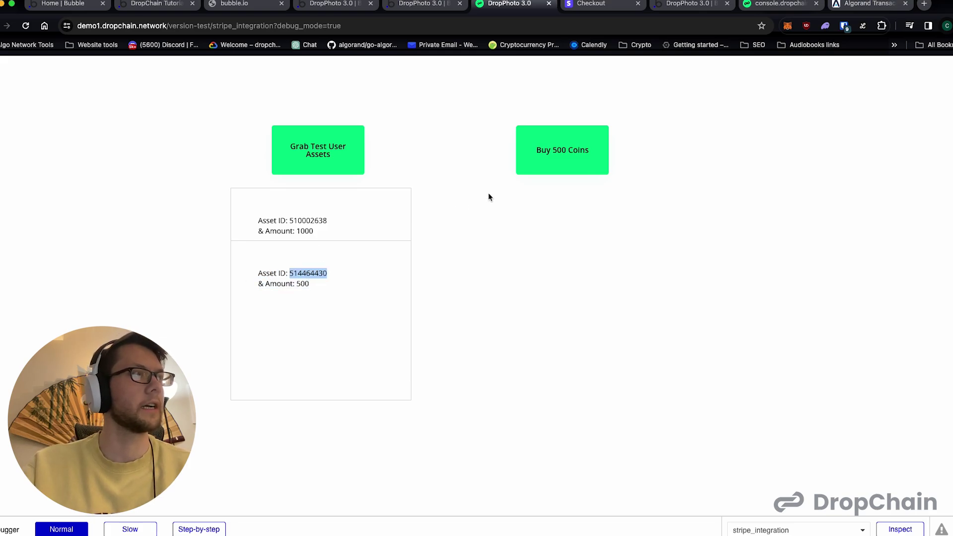
- Paste asset ID 514464430 into AlgoExplorer's search box
{"action": "left_click", "coordinate": [869, 3]}
{"action": "left_click", "coordinate": [365, 74]}
{"action": "key", "text": "ctrl+v"}
- Look up asset 514464430 on AlgoExplorer and scroll to its transactions, then buy another 500 coins
{"action": "key", "text": "Return"}
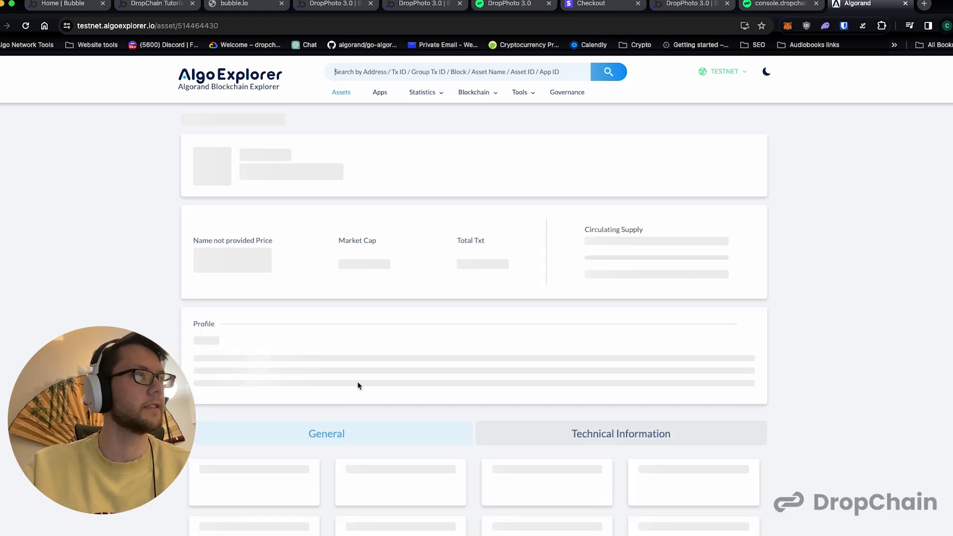
{"action": "double_click", "coordinate": [260, 151]}
{"action": "scroll", "coordinate": [385, 226], "scroll_direction": "down", "scroll_amount": 7}
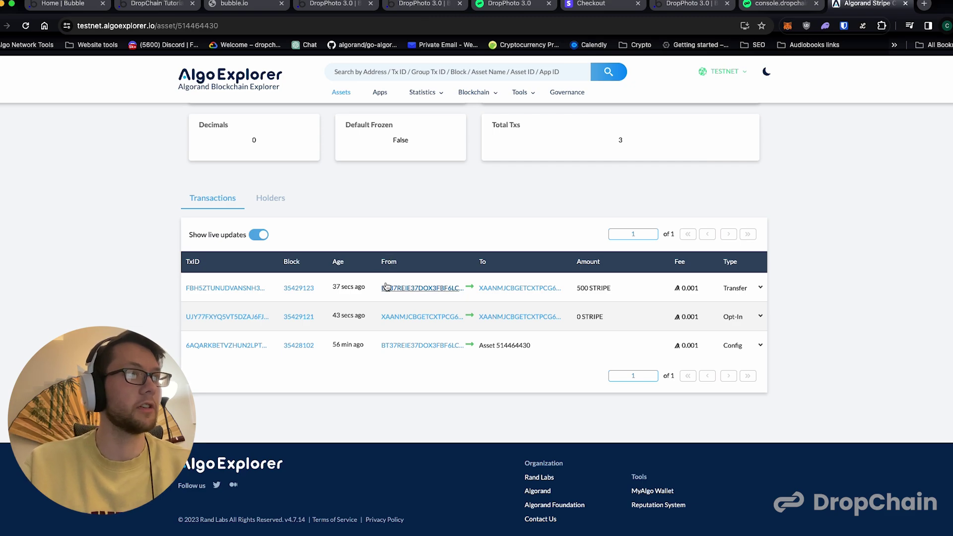
{"action": "left_click", "coordinate": [492, 9]}
{"action": "left_click", "coordinate": [560, 142]}
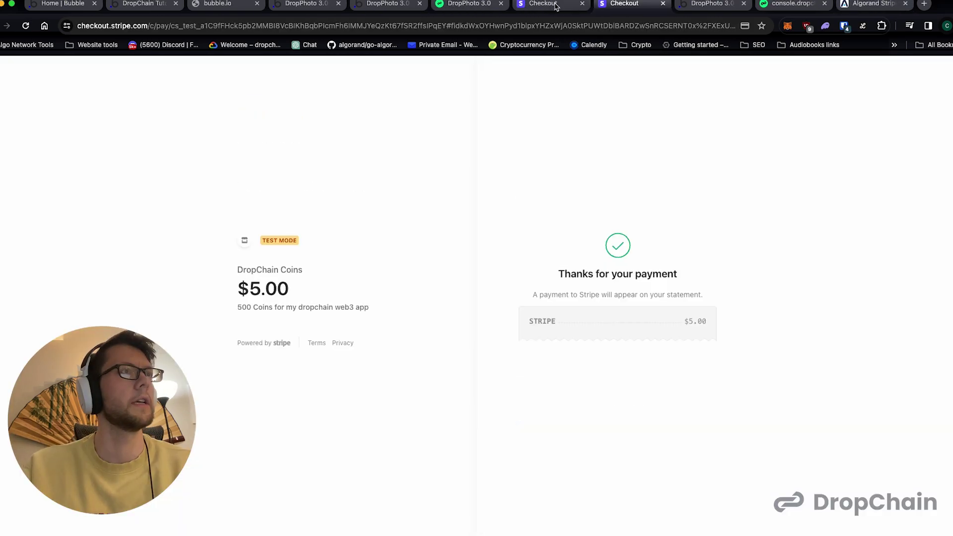
- Refresh the asset list to confirm 514464430 now holds 1000, then check AlgoExplorer's transactions
{"action": "left_click", "coordinate": [490, 9]}
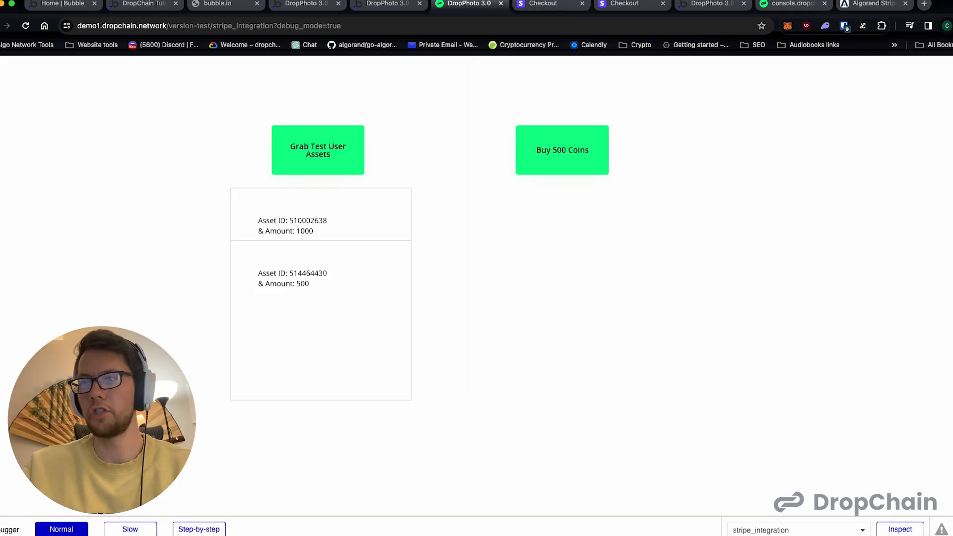
{"action": "left_click", "coordinate": [317, 158]}
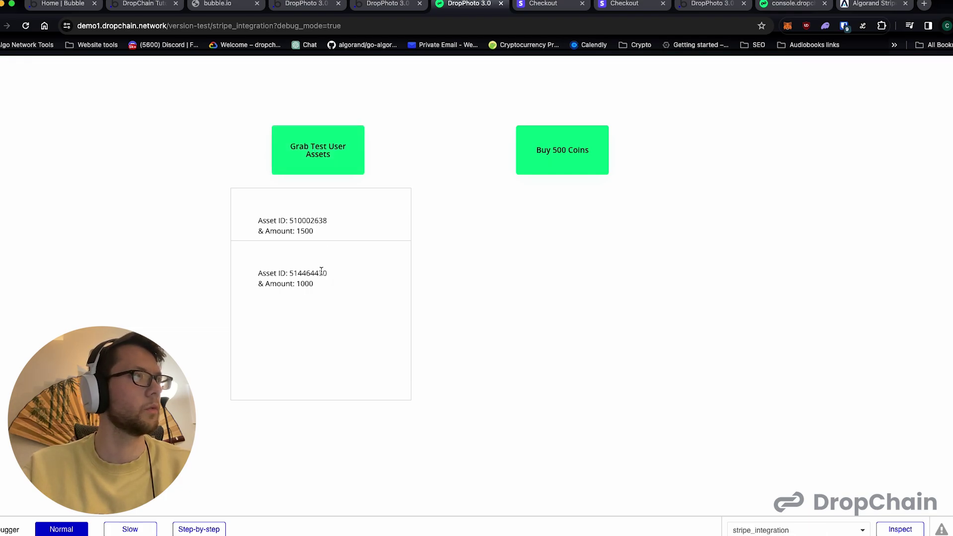
{"action": "double_click", "coordinate": [310, 221]}
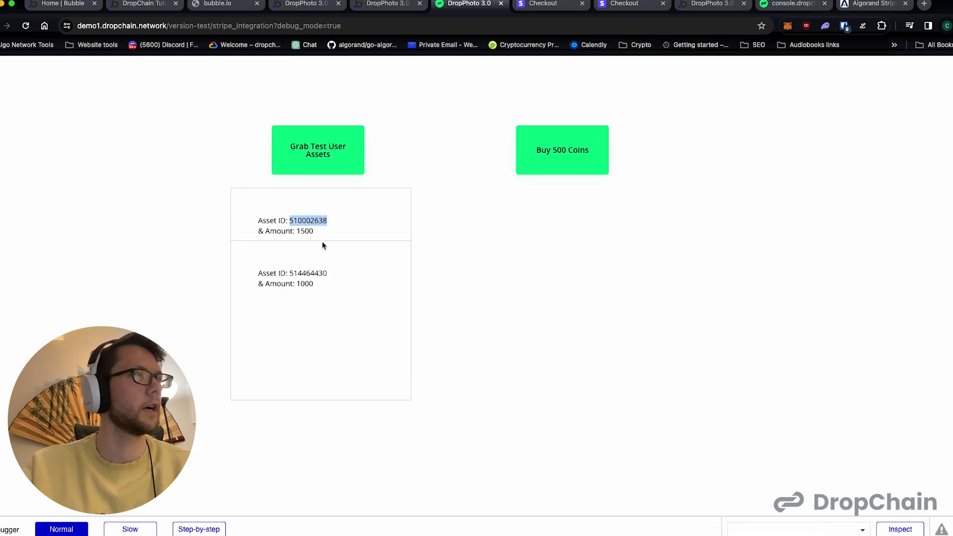
{"action": "double_click", "coordinate": [318, 275]}
{"action": "double_click", "coordinate": [304, 283]}
{"action": "double_click", "coordinate": [319, 274]}
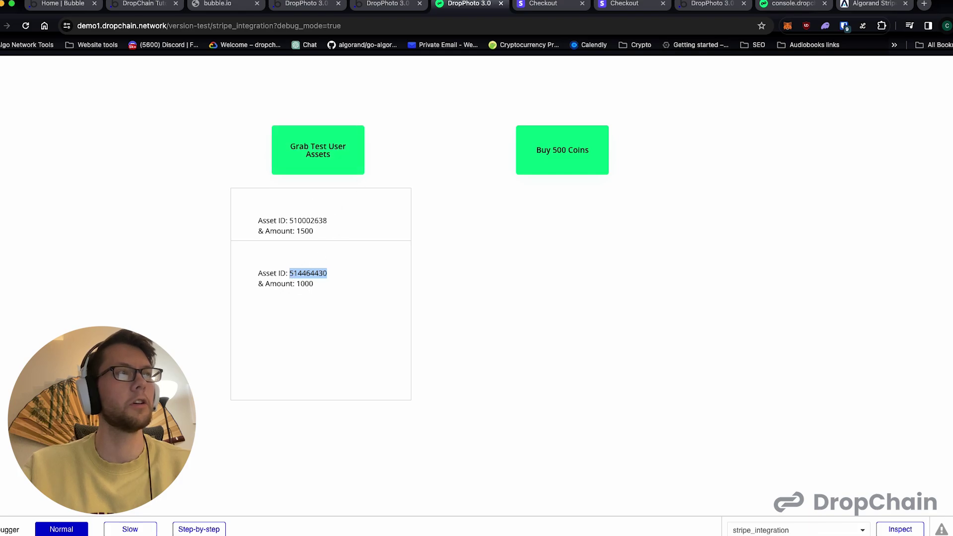
{"action": "left_click", "coordinate": [866, 6]}
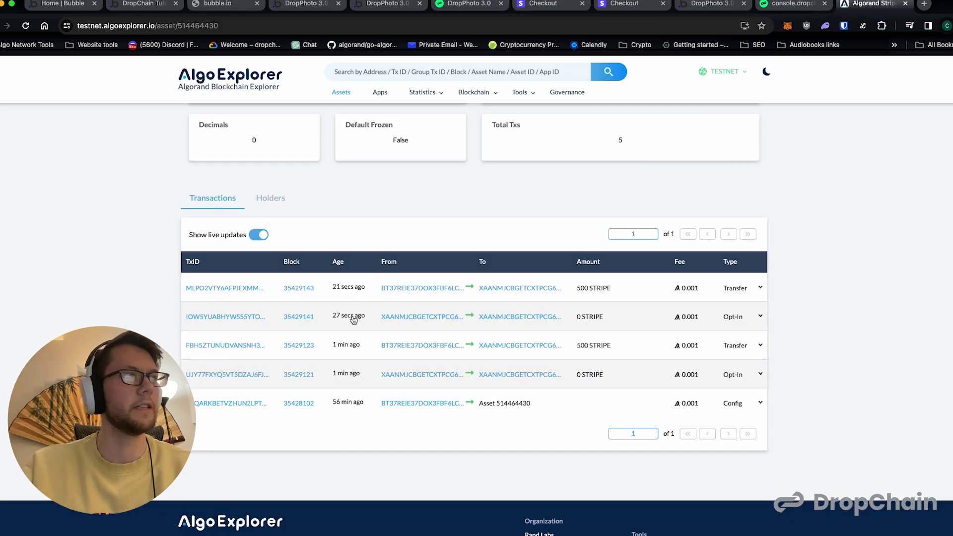
{"action": "left_click", "coordinate": [301, 9]}
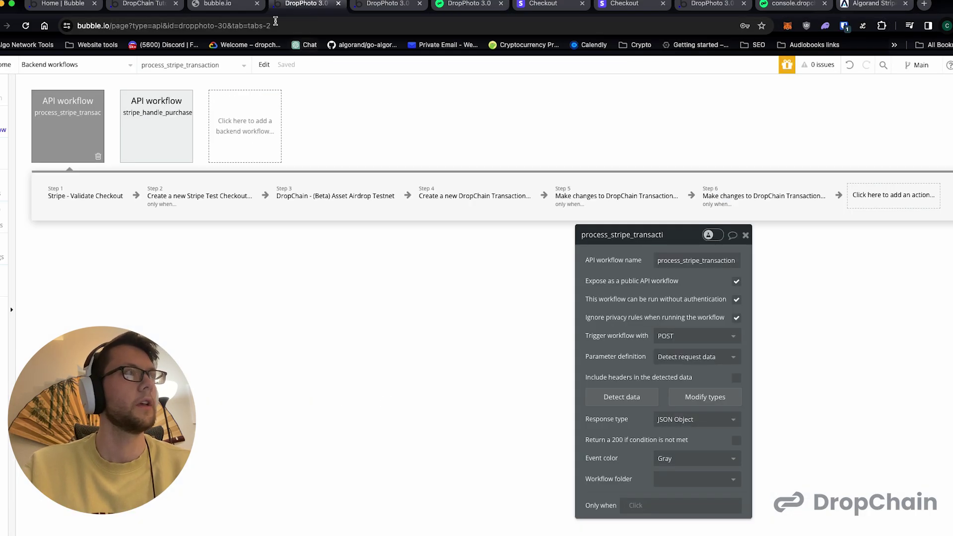
{"action": "left_click", "coordinate": [237, 10]}
{"action": "left_click", "coordinate": [382, 4]}
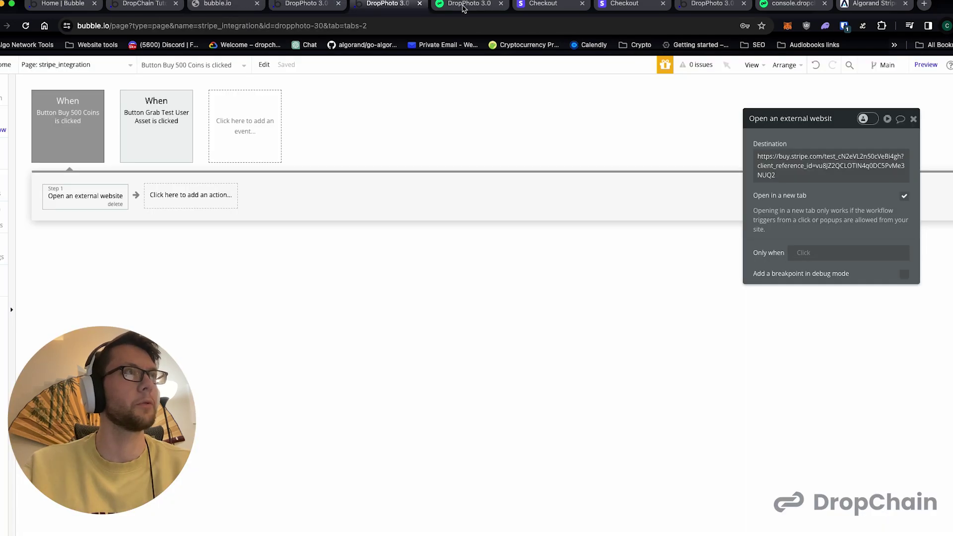
{"action": "left_click", "coordinate": [464, 6]}
{"action": "double_click", "coordinate": [306, 229]}
{"action": "double_click", "coordinate": [306, 221]}
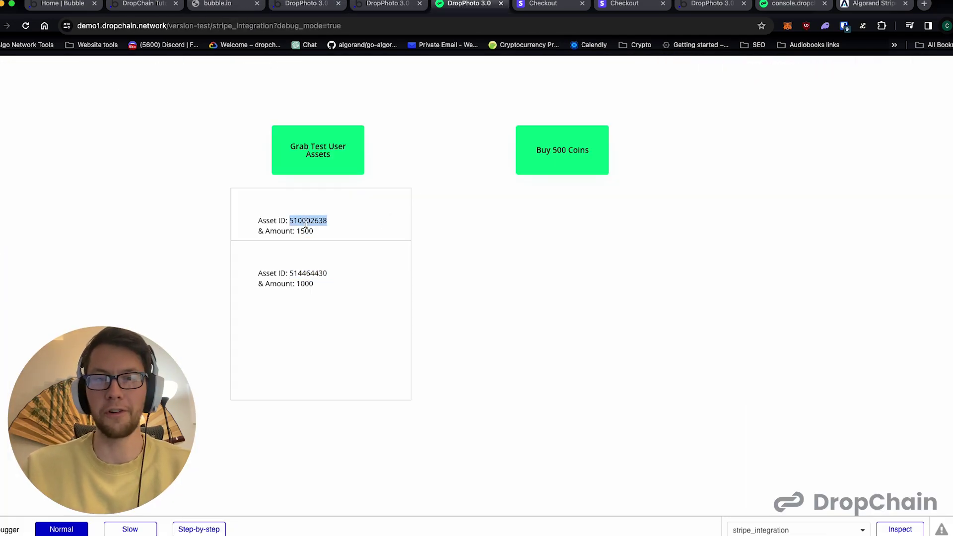
{"action": "left_click", "coordinate": [331, 223]}
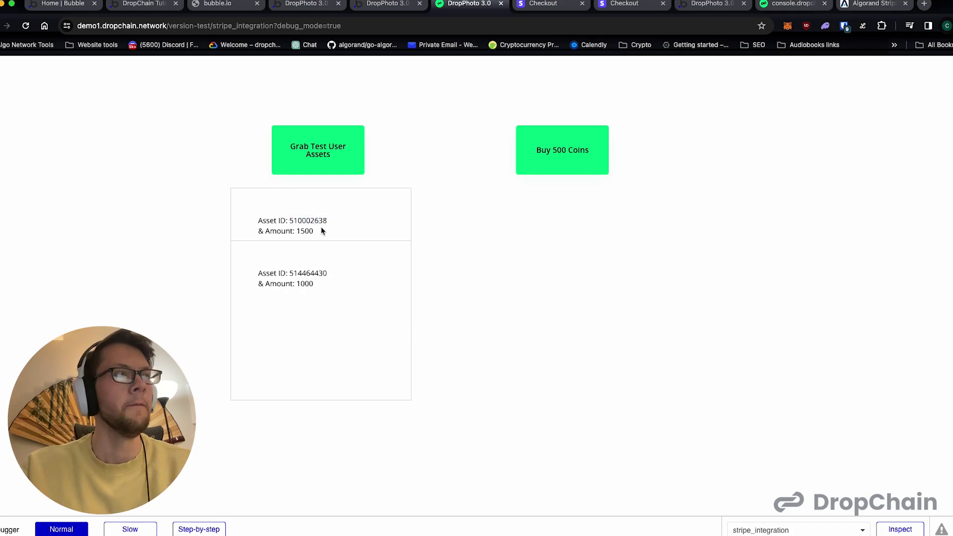
{"action": "double_click", "coordinate": [306, 273]}
{"action": "left_click", "coordinate": [307, 274]}
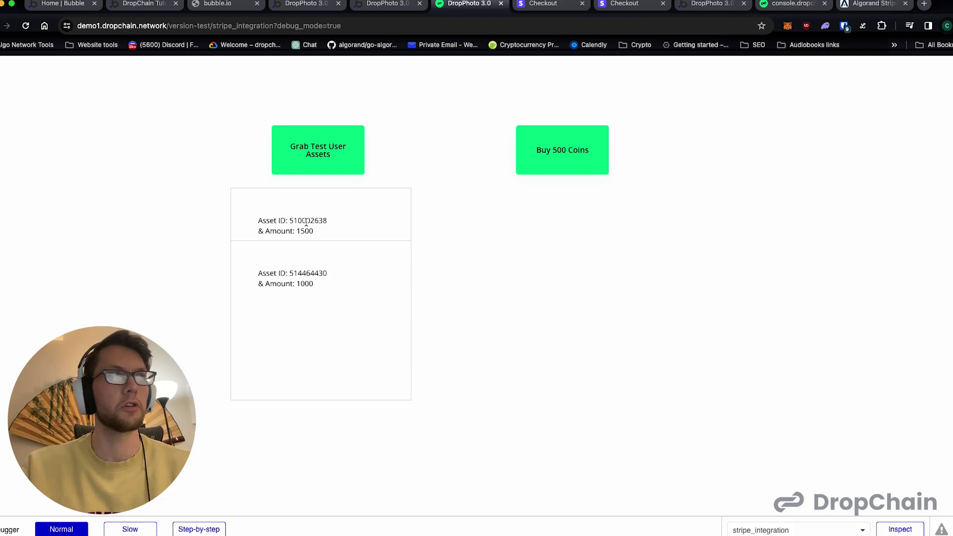
{"action": "left_click", "coordinate": [358, 7]}
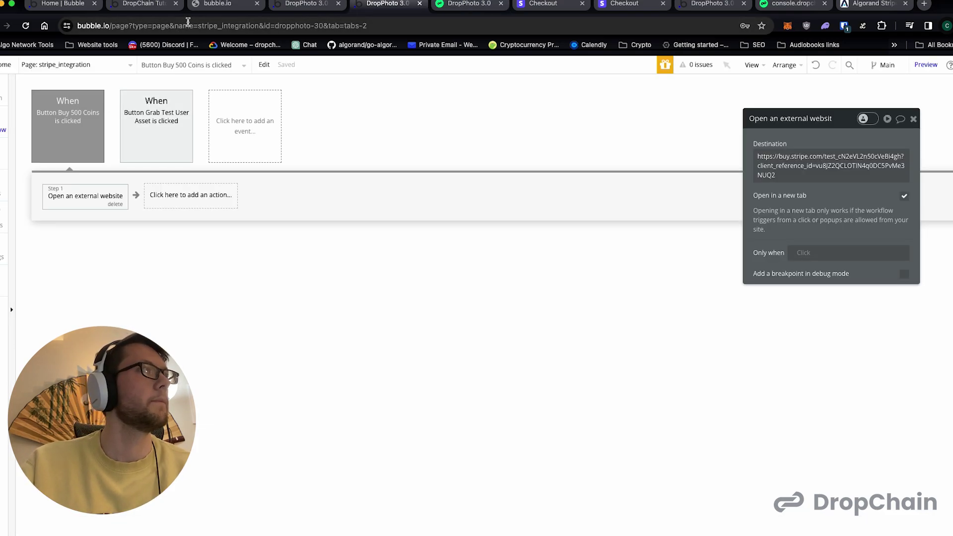
- Delete the stripe_handle_purchase backend workflow, keep process_stripe_transaction selected, and check AlgoExplorer
{"action": "left_click", "coordinate": [231, 6]}
{"action": "left_click", "coordinate": [289, 5]}
{"action": "left_click", "coordinate": [164, 124]}
{"action": "left_click", "coordinate": [76, 128]}
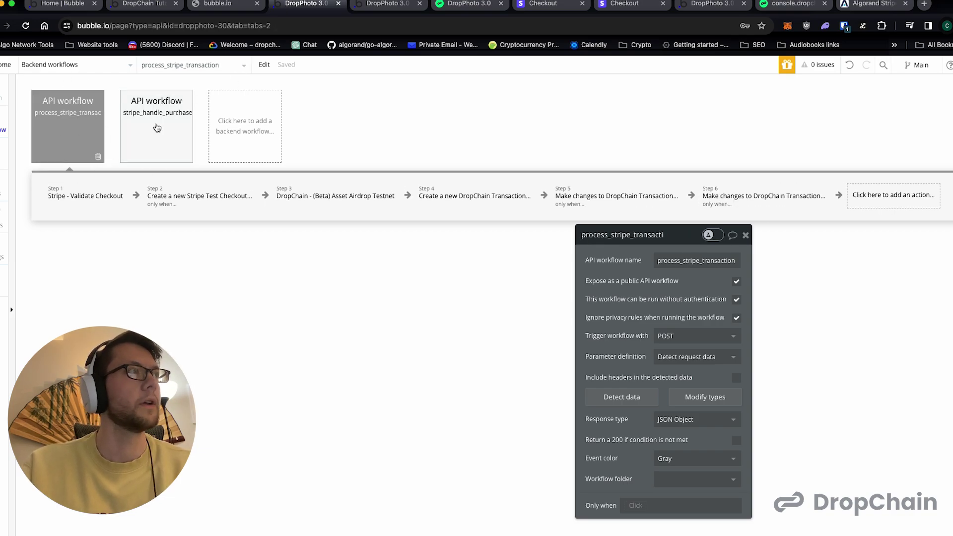
{"action": "left_click", "coordinate": [124, 151]}
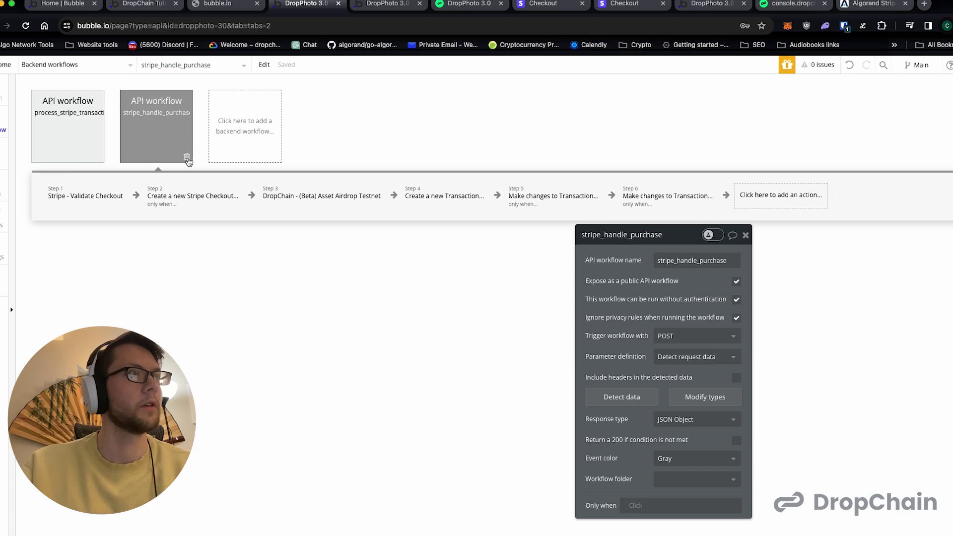
{"action": "left_click", "coordinate": [191, 160]}
{"action": "left_click", "coordinate": [71, 125]}
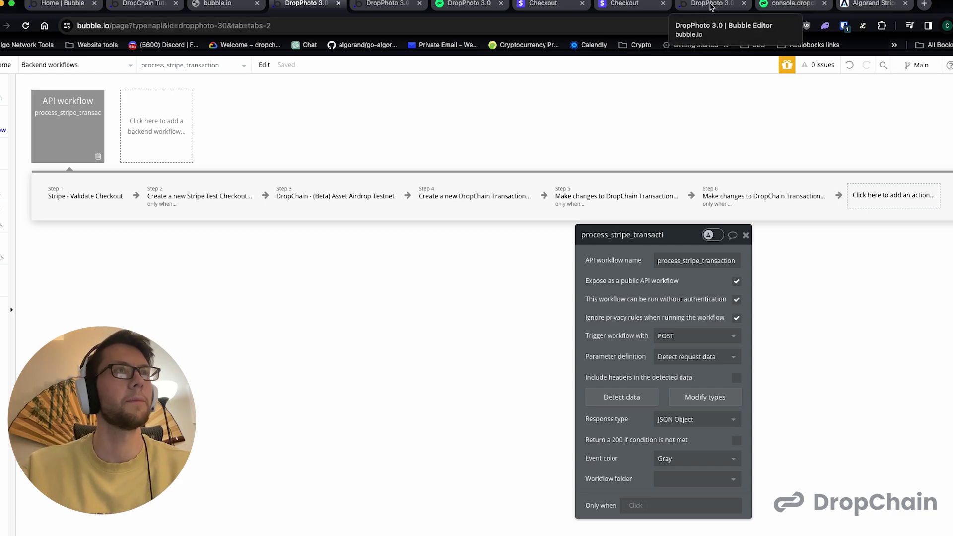
{"action": "left_click", "coordinate": [856, 6]}
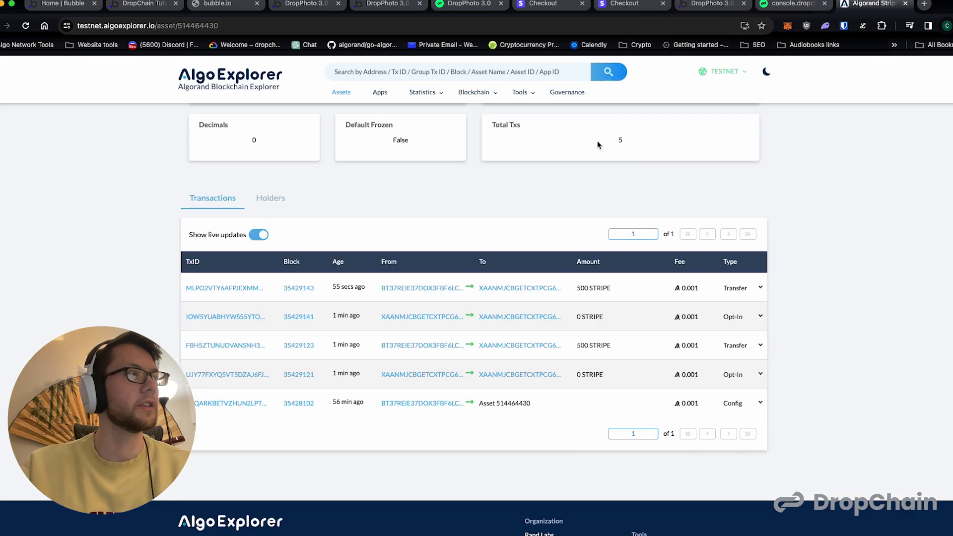
- Check asset 514464430's 1000 balance in the preview, inspect the Buy 500 Coins button, then go to the DropChain console
{"action": "left_click", "coordinate": [386, 5]}
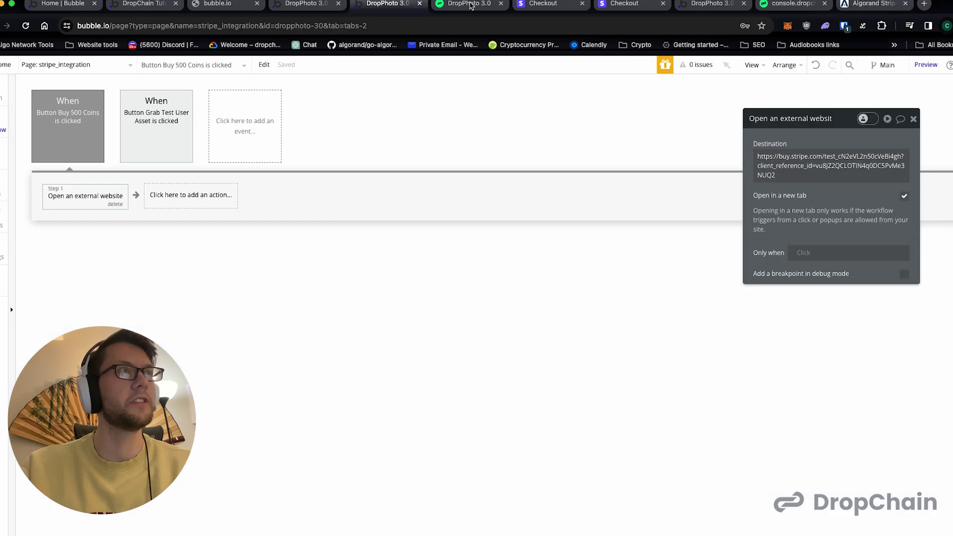
{"action": "left_click", "coordinate": [470, 5]}
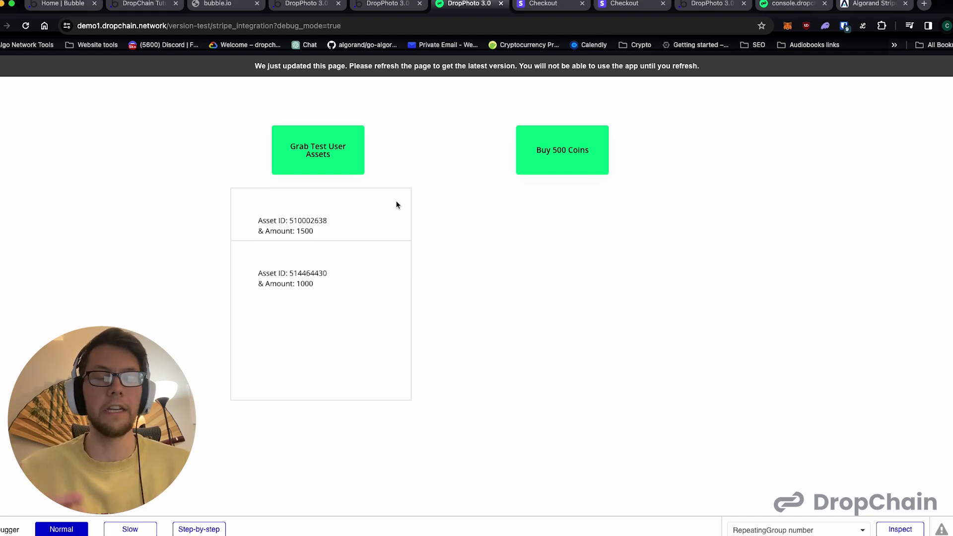
{"action": "double_click", "coordinate": [312, 273]}
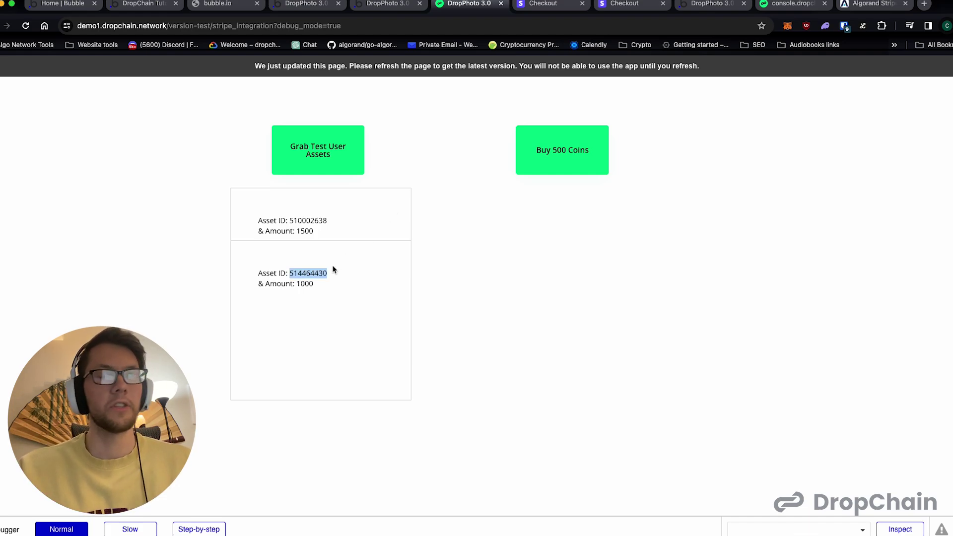
{"action": "double_click", "coordinate": [305, 283]}
{"action": "left_click", "coordinate": [352, 260]}
{"action": "left_click", "coordinate": [567, 165]}
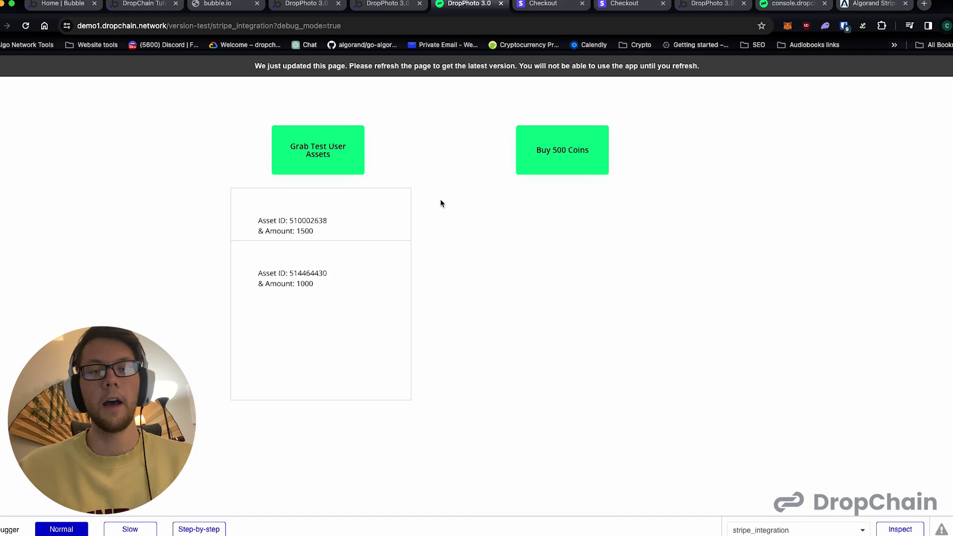
{"action": "left_click", "coordinate": [767, 4]}
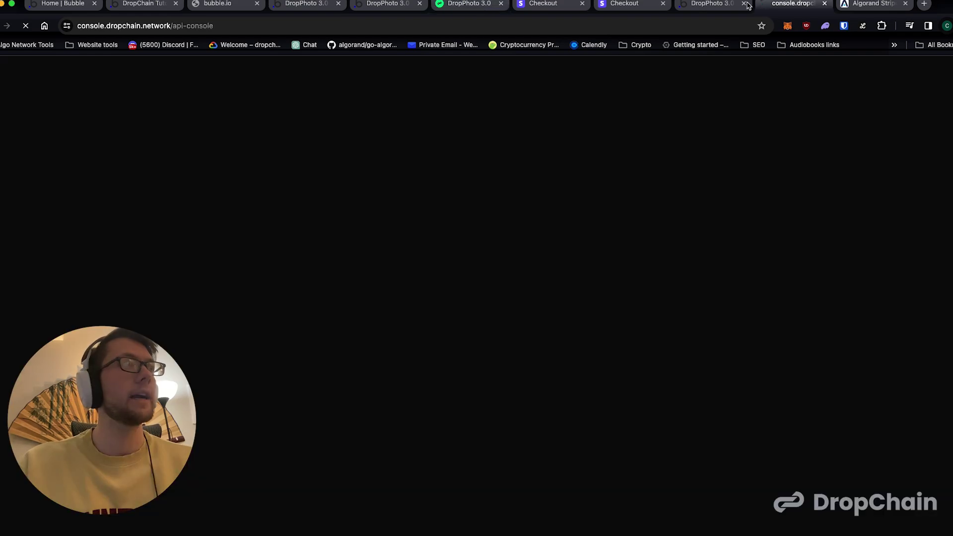